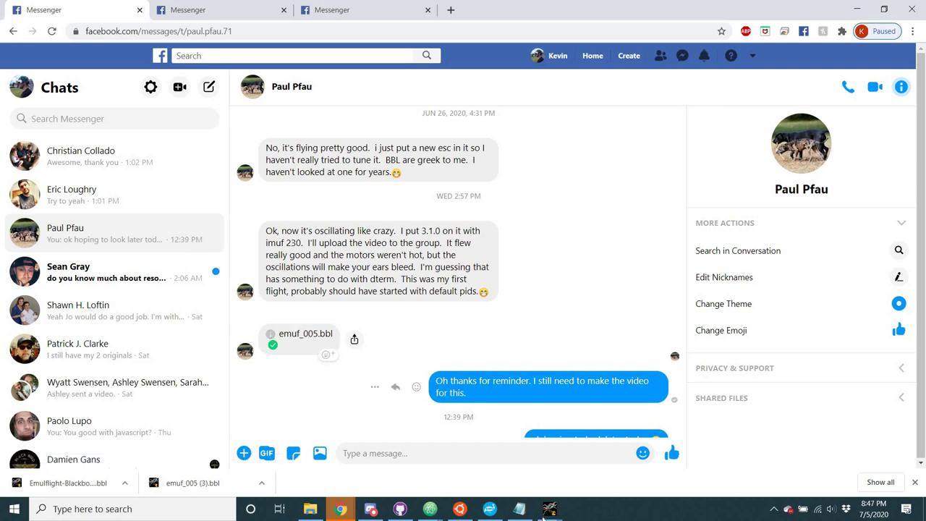
# Step: Switch to Blackbox Explorer and open the header information of the log emuf_005 (3).bbl
pyautogui.moveTo(549, 509)
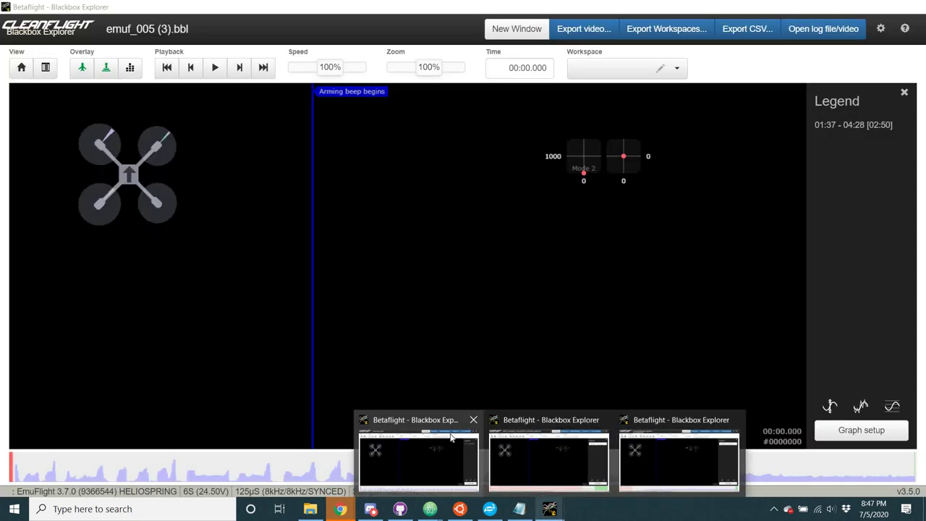
pyautogui.click(450, 437)
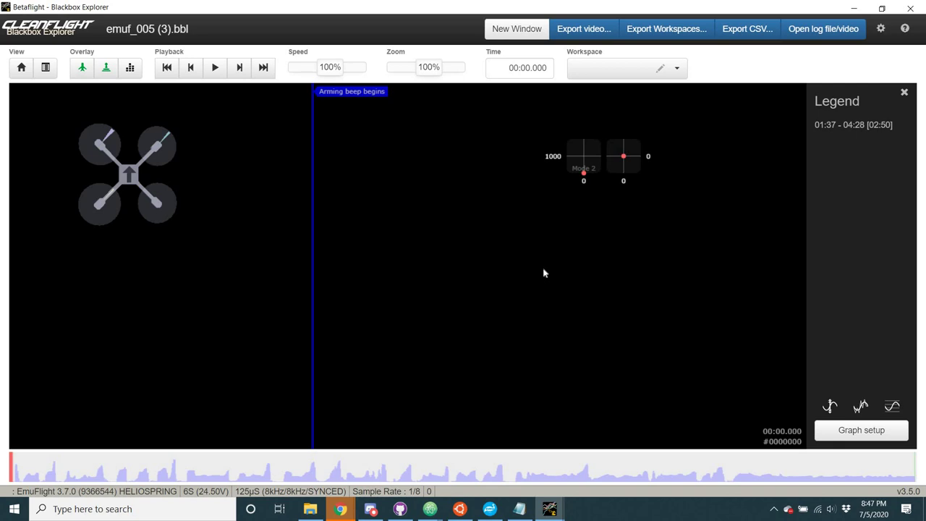
pyautogui.press('h')
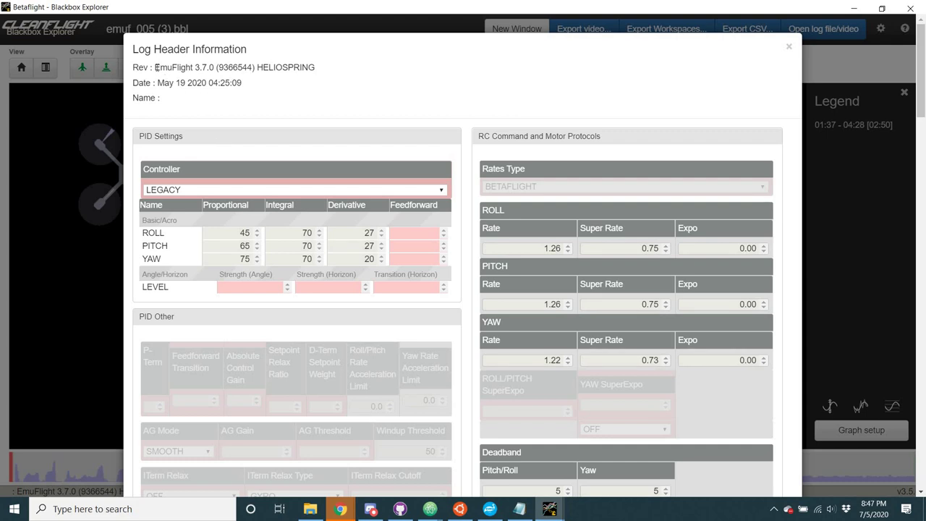
# Step: Examine the log header's firmware revision, then its PID, RC smoothing, motor, filter, hardware and debug settings
pyautogui.moveTo(155, 67); pyautogui.dragTo(255, 67)
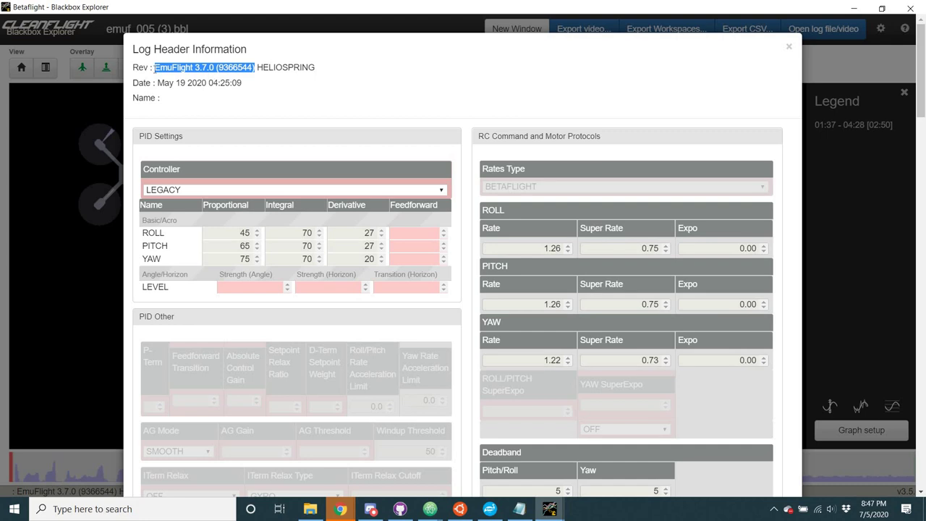
pyautogui.moveTo(154, 67); pyautogui.dragTo(214, 67)
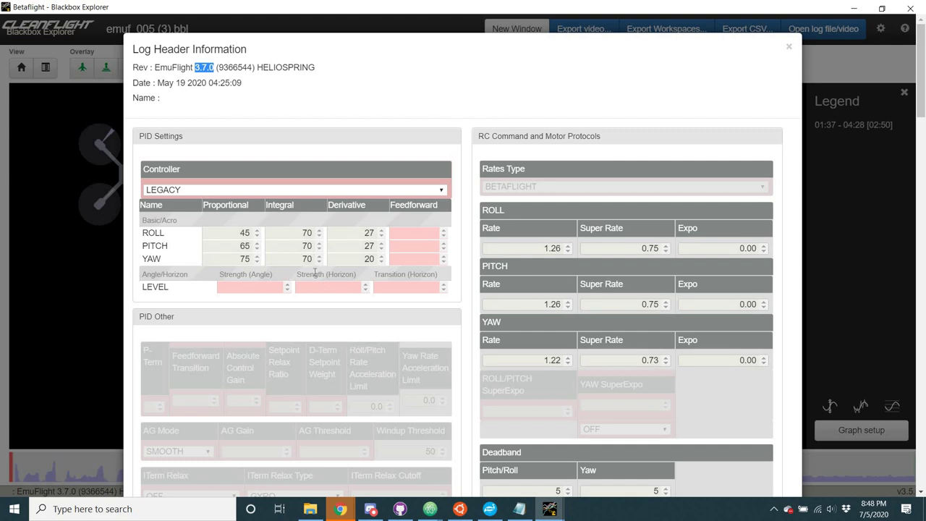
pyautogui.scroll(-4, 335, 296)
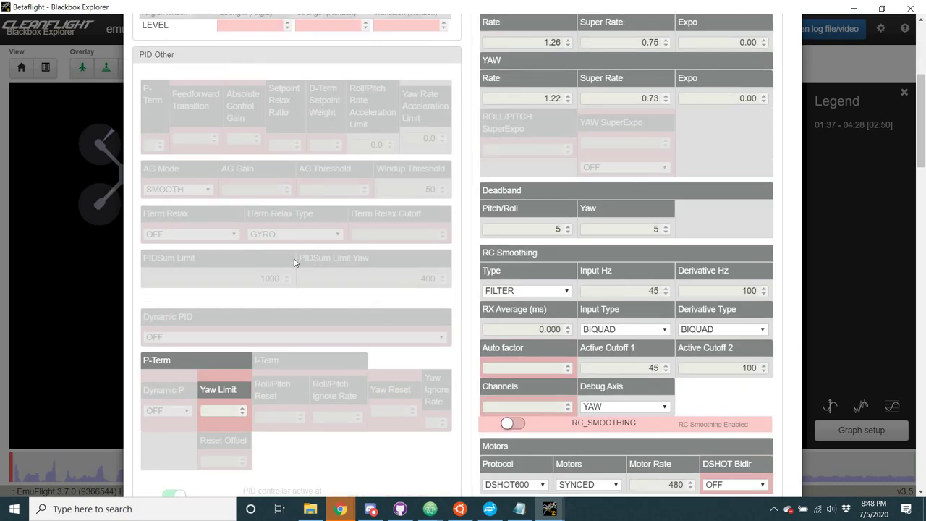
pyautogui.scroll(-2, 294, 262)
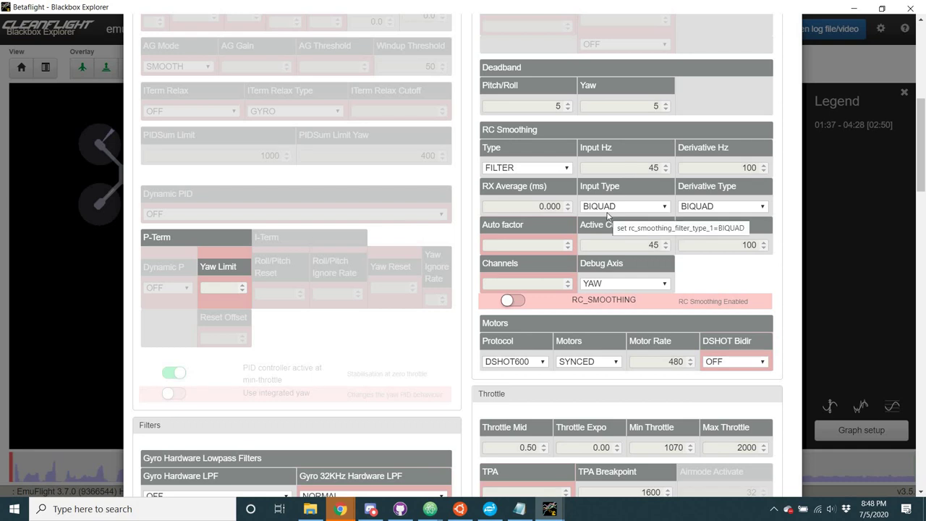
pyautogui.scroll(-2, 593, 224)
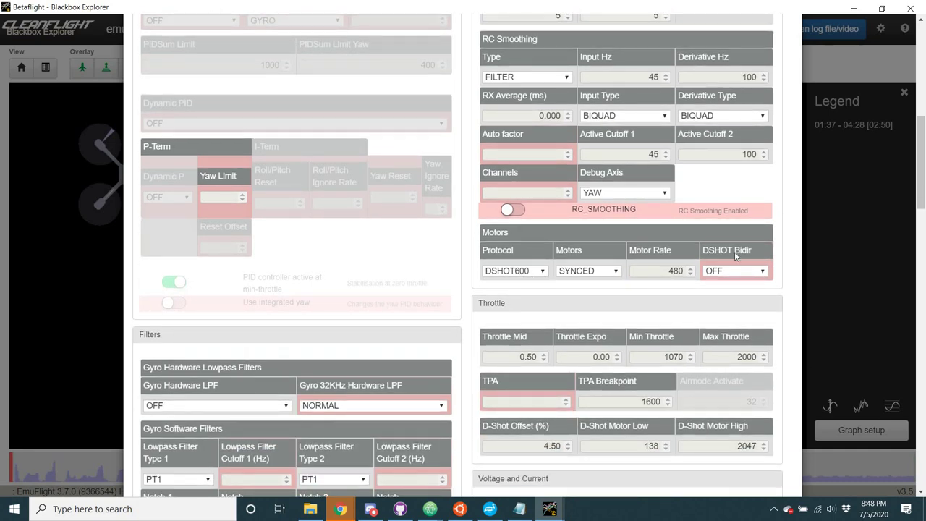
pyautogui.scroll(-1, 544, 246)
pyautogui.scroll(-8, 543, 243)
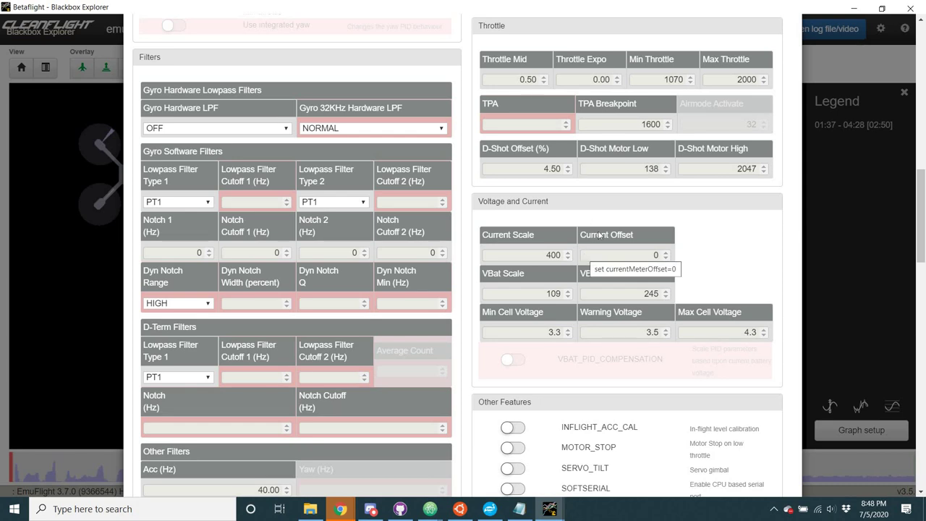
pyautogui.scroll(-3, 600, 235)
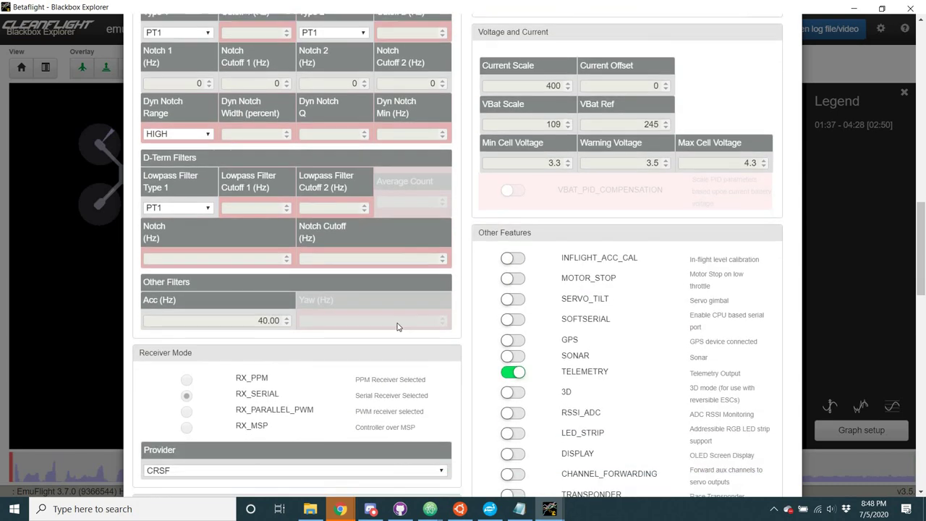
pyautogui.scroll(-1, 506, 331)
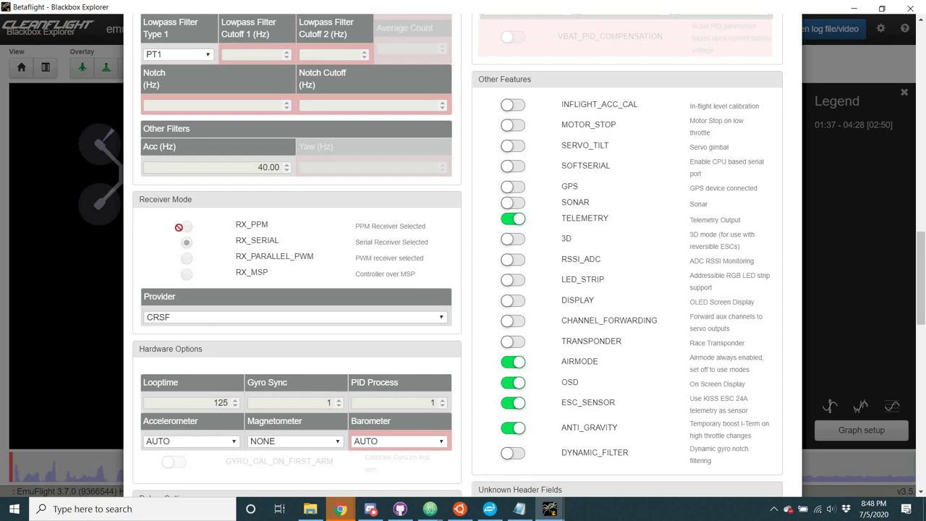
pyautogui.scroll(-1, 302, 361)
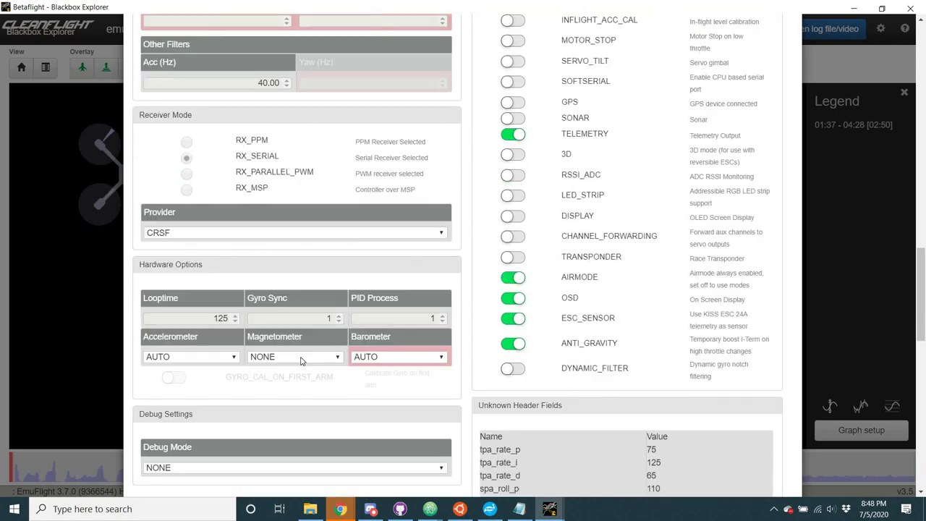
pyautogui.scroll(-2, 311, 261)
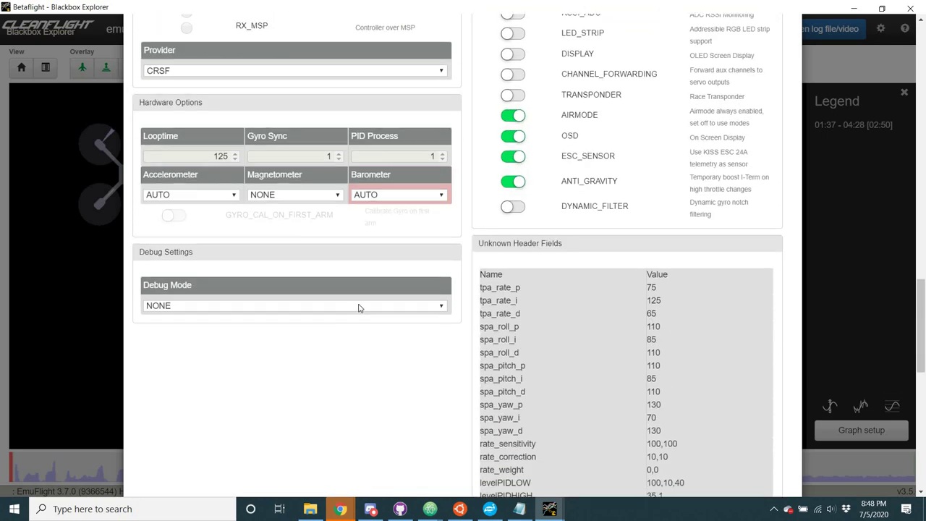
pyautogui.scroll(-4, 469, 299)
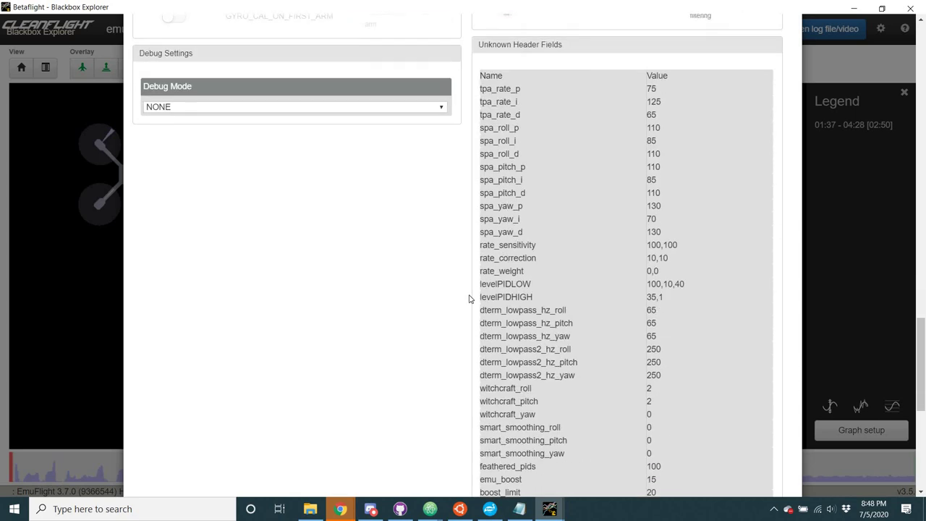
# Step: Examine the Unknown Header Fields, highlighting the three TPA rates and reading on through the D-term, boost and IMUF entries
pyautogui.scroll(-3, 463, 297)
pyautogui.scroll(3, 554, 166)
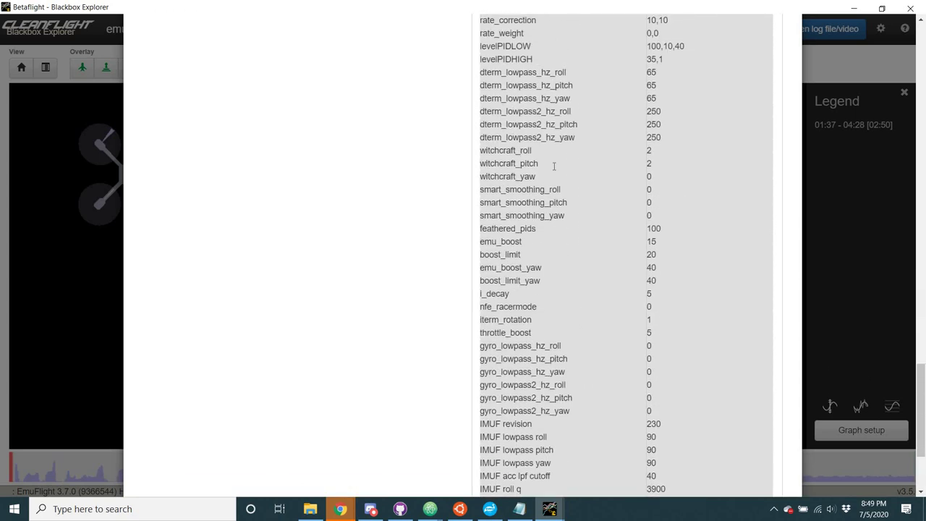
pyautogui.scroll(2, 562, 164)
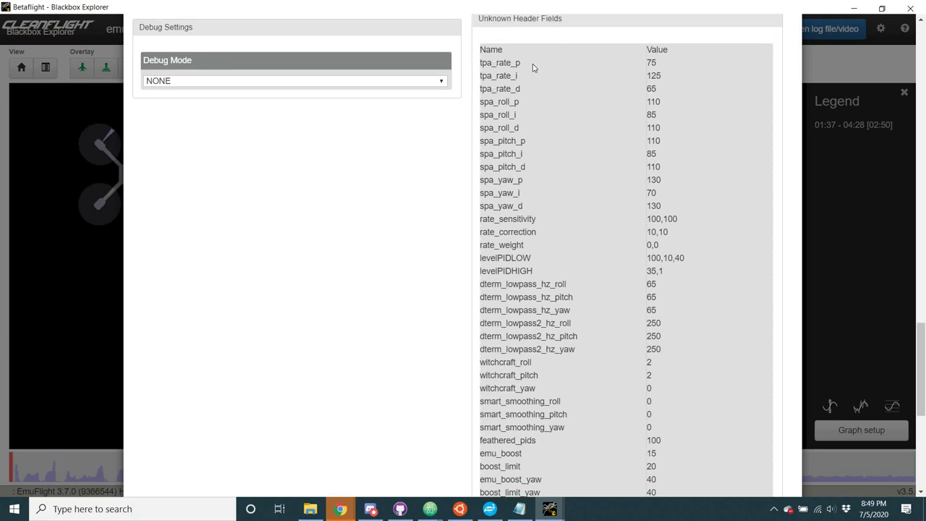
pyautogui.moveTo(657, 89); pyautogui.dragTo(482, 63)
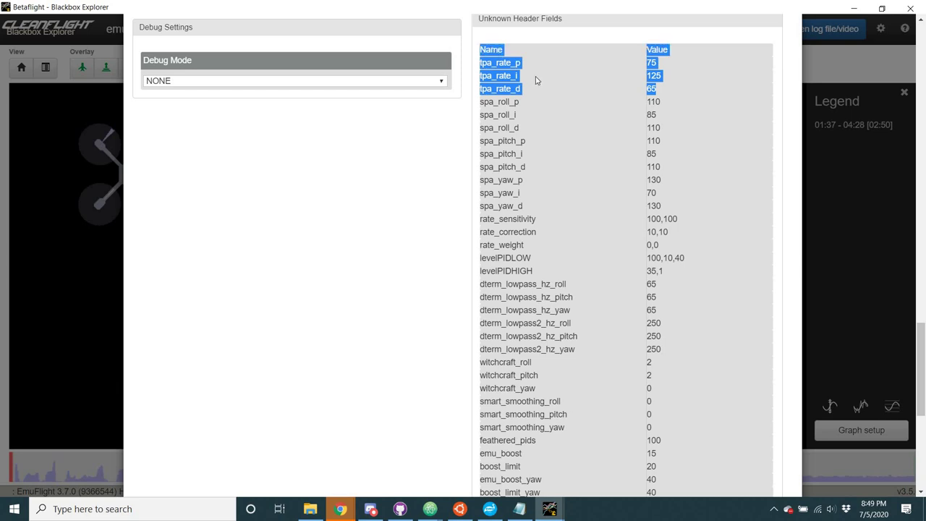
pyautogui.click(629, 101)
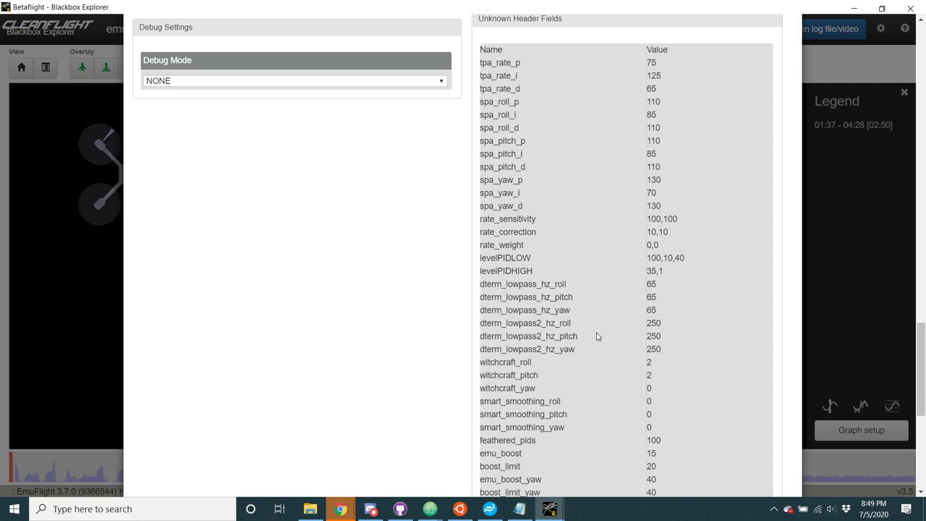
pyautogui.scroll(-1, 503, 276)
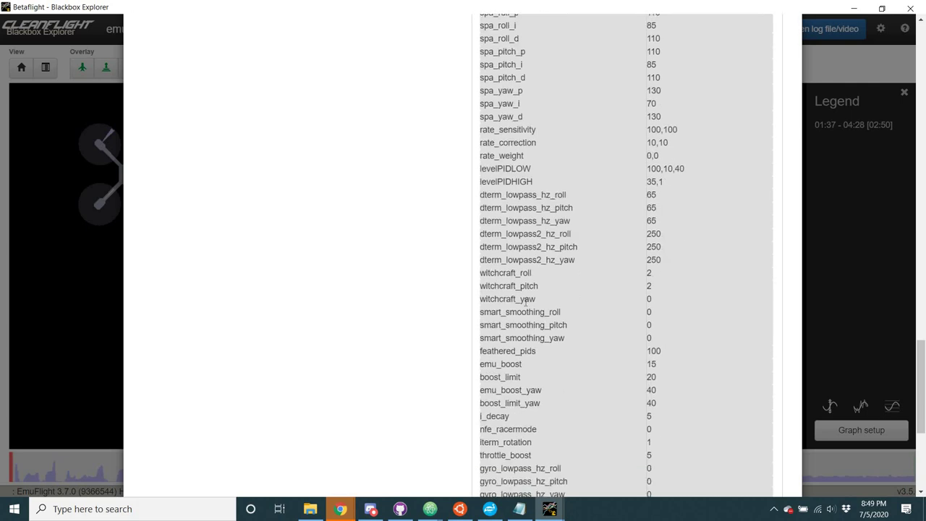
pyautogui.scroll(-1, 525, 302)
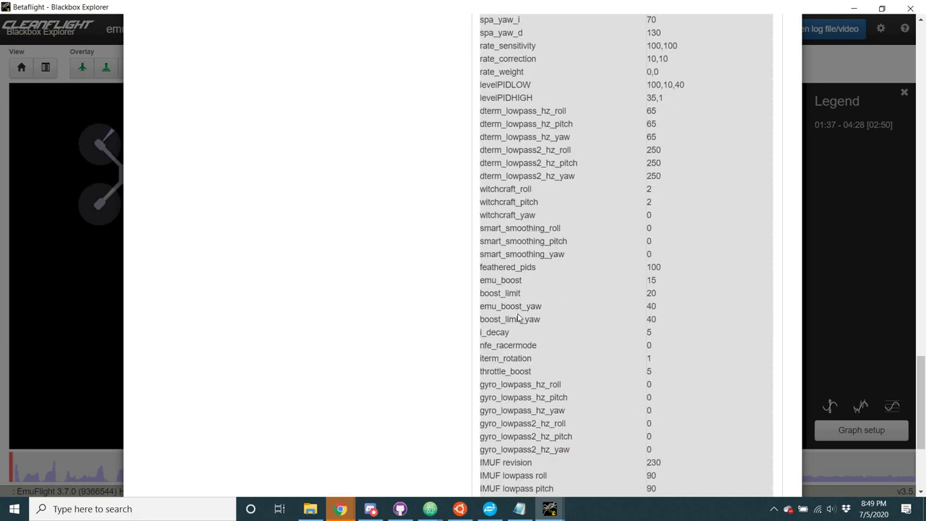
pyautogui.scroll(-1, 506, 276)
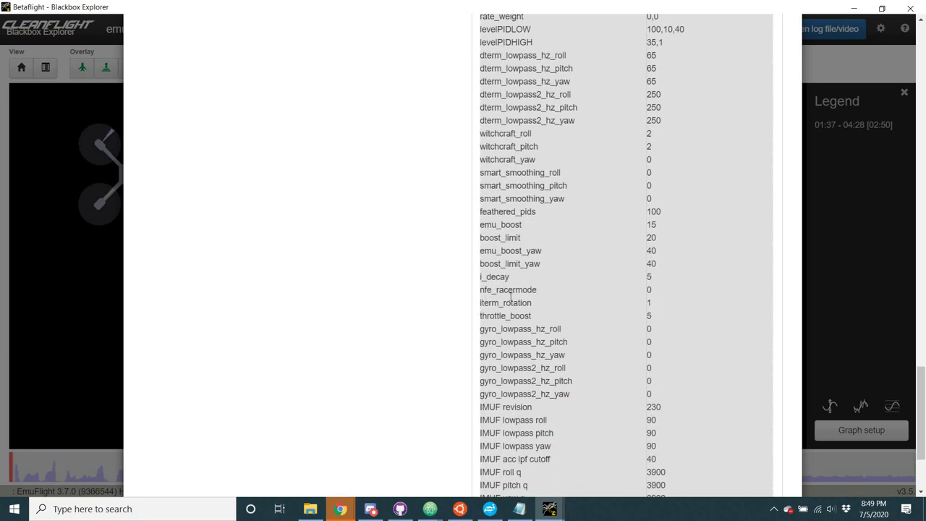
pyautogui.scroll(-2, 504, 302)
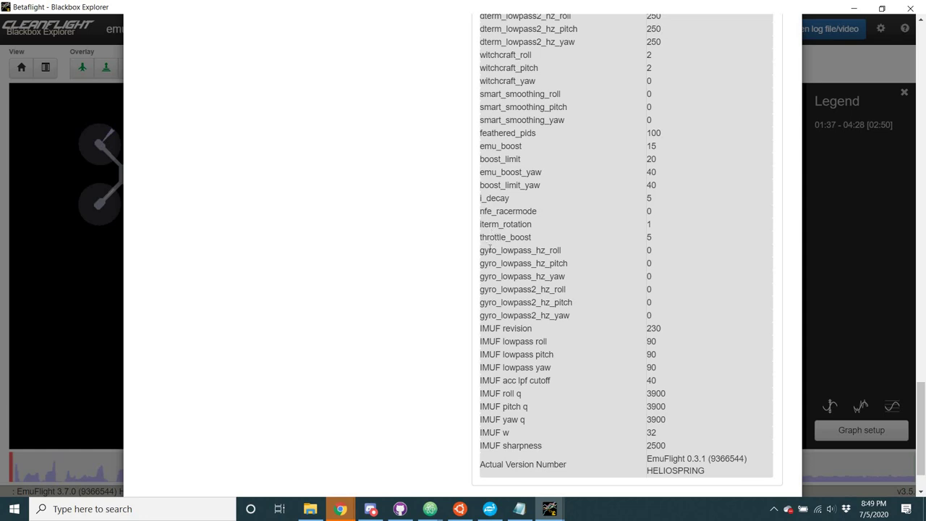
# Step: Highlight the gyro lowpass entries, the IMUF revision and the Actual Version Number in the Unknown Header Fields
pyautogui.moveTo(480, 250); pyautogui.dragTo(544, 326)
pyautogui.click(663, 331)
pyautogui.doubleClick(651, 329)
pyautogui.tripleClick(711, 475)
# Step: Compare the revision at the start of the log header with the Actual Version Number, and close the header information
pyautogui.scroll(20, 711, 421)
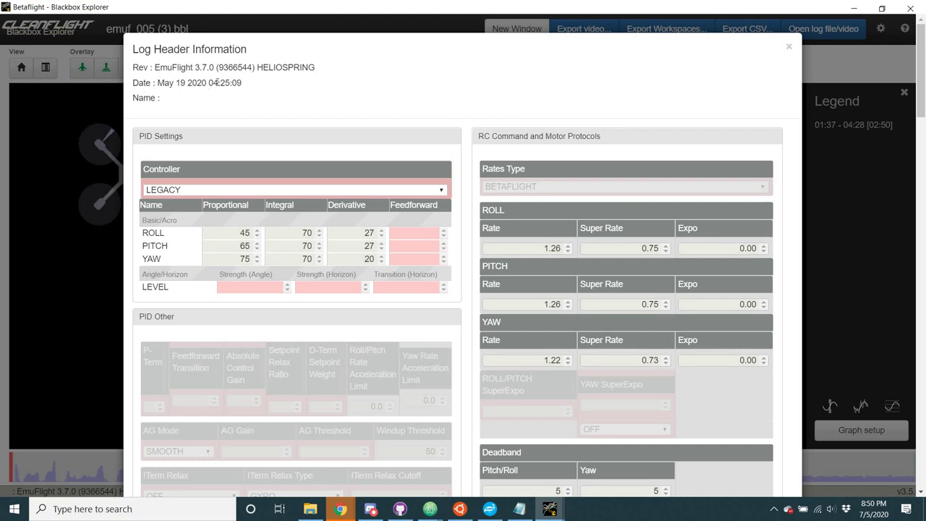
pyautogui.scroll(-20, 315, 124)
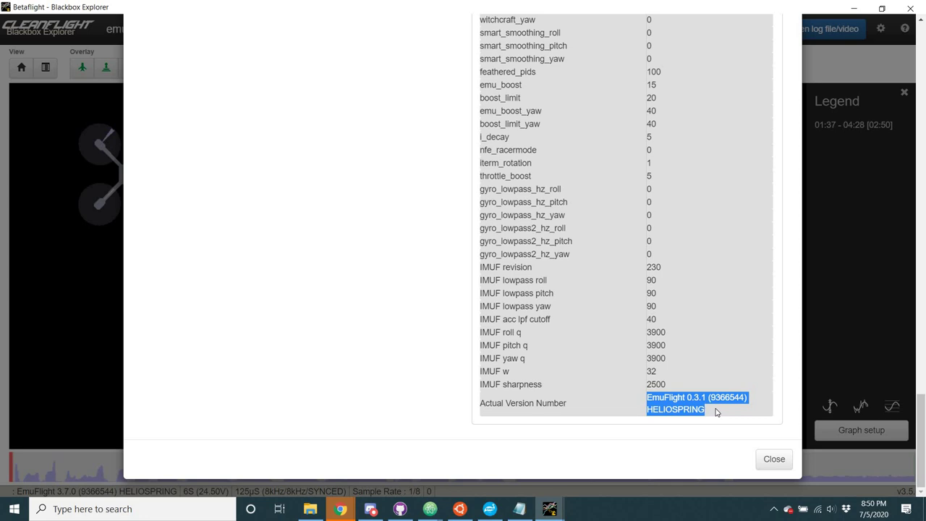
pyautogui.scroll(2, 621, 356)
pyautogui.scroll(-1, 621, 356)
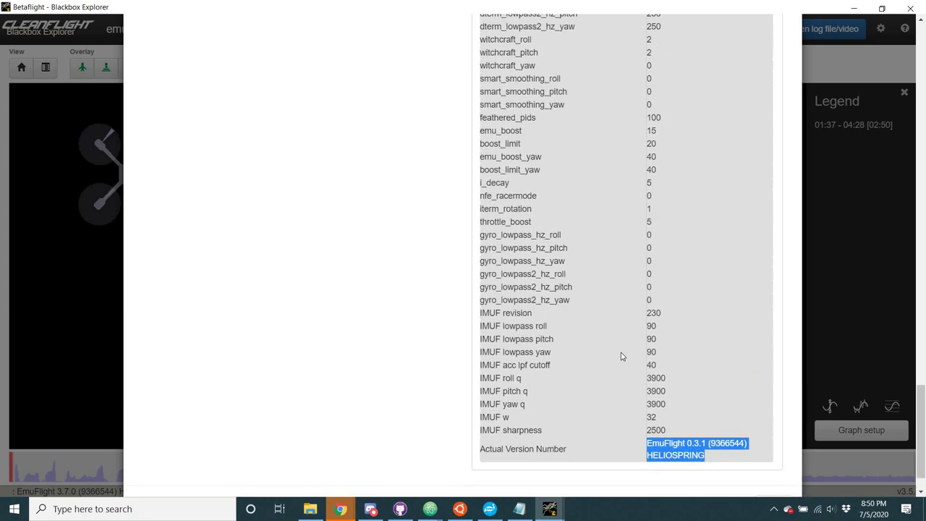
pyautogui.scroll(20, 621, 355)
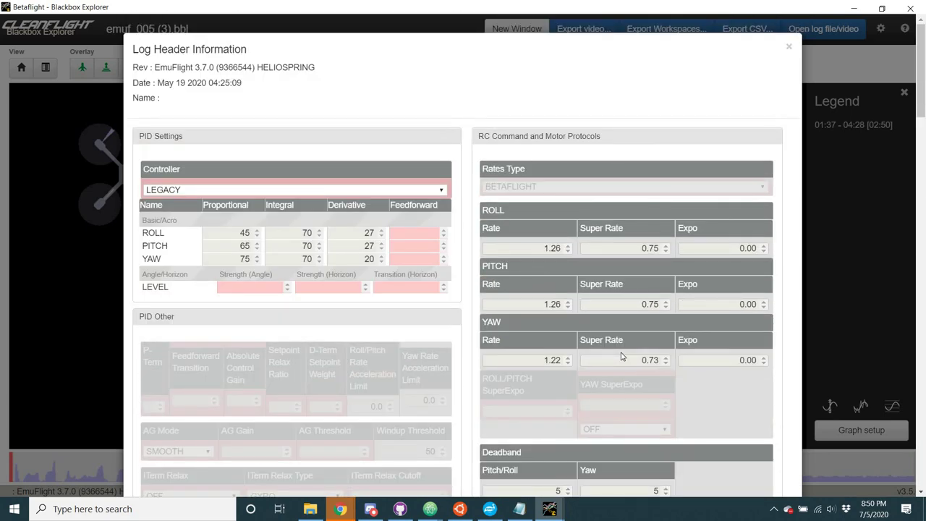
pyautogui.click(790, 47)
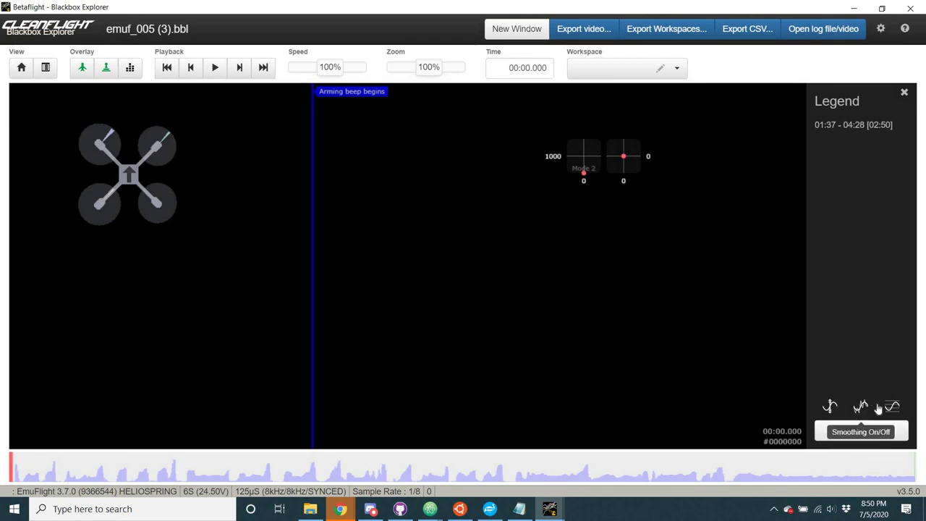
# Step: Turn off graph smoothing and add the Gyro + PID roll, Gyro + PID pitch and Gyro + PID yaw graphs
pyautogui.click(860, 408)
pyautogui.click(850, 430)
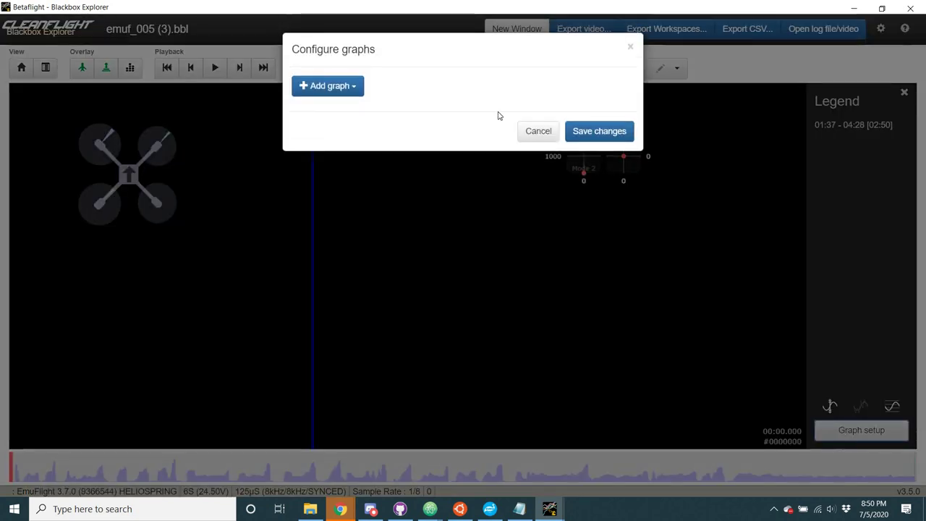
pyautogui.click(358, 86)
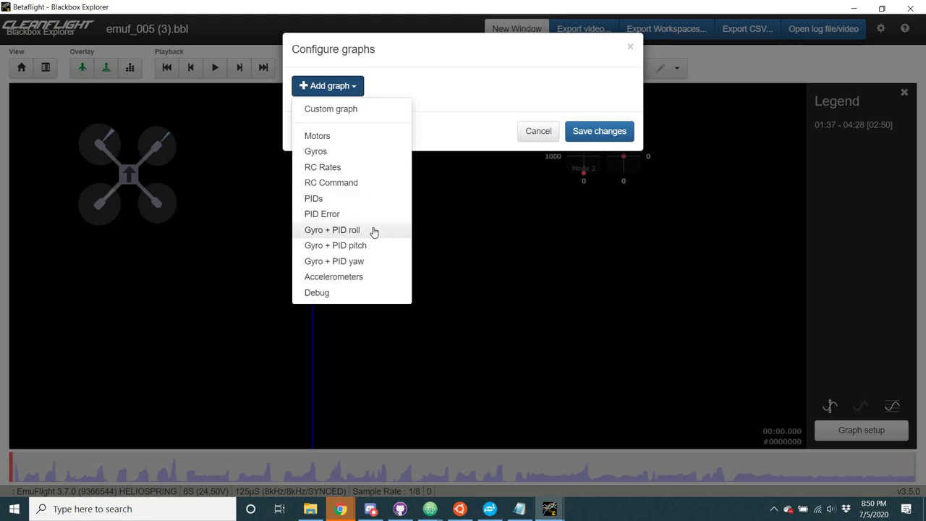
pyautogui.click(332, 230)
pyautogui.click(329, 85)
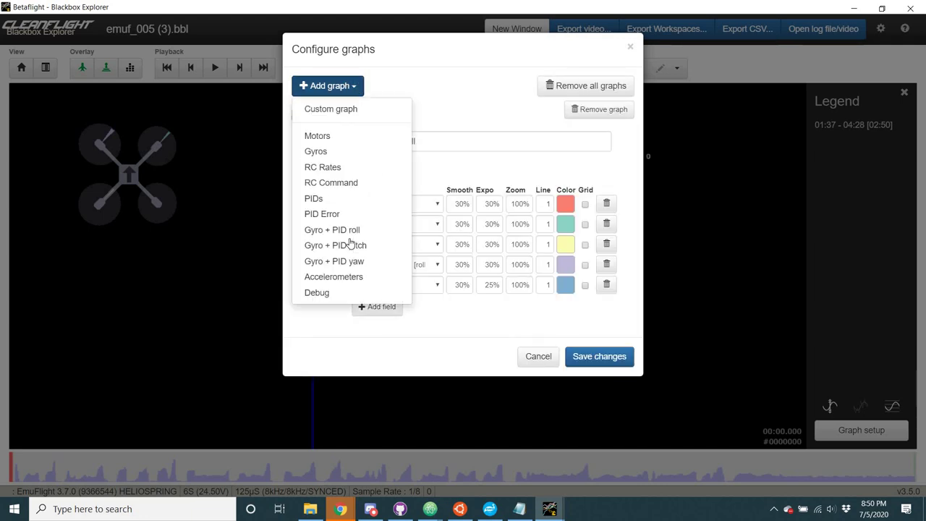
pyautogui.click(335, 246)
pyautogui.click(329, 86)
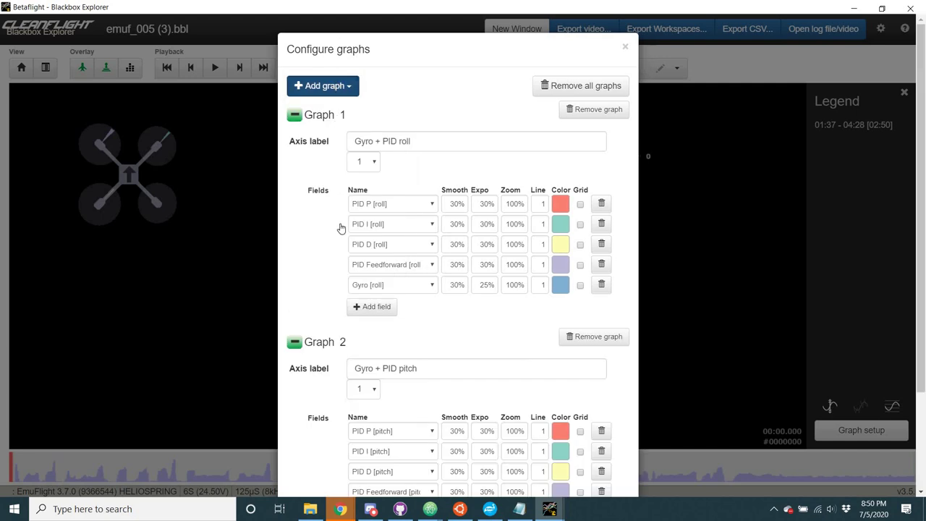
pyautogui.click(347, 261)
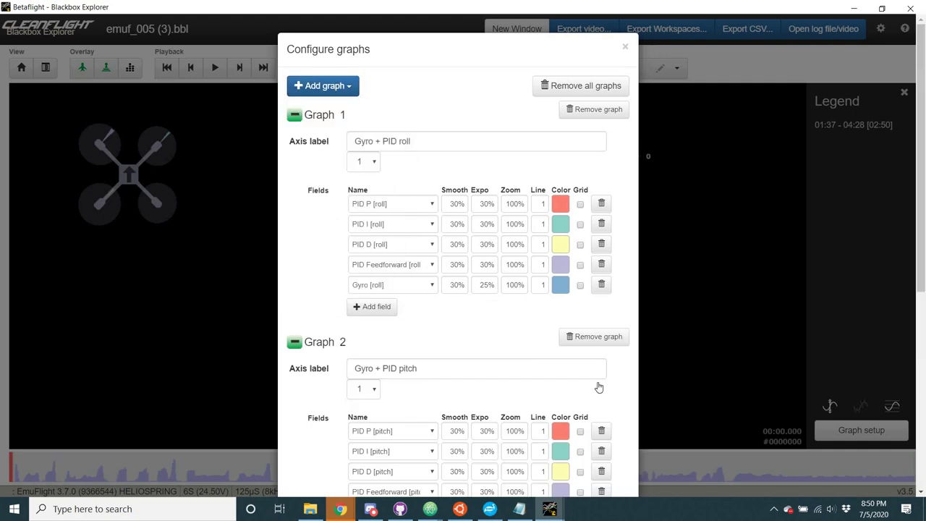
pyautogui.scroll(-5, 605, 456)
pyautogui.click(605, 460)
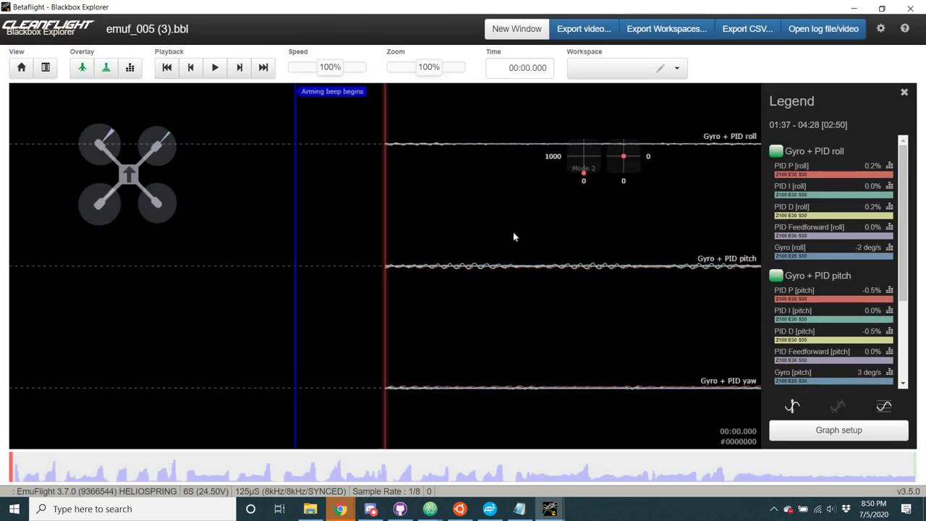
# Step: Move the log position to about 00:00.765, where the roll and pitch oscillations begin
pyautogui.click(17, 475)
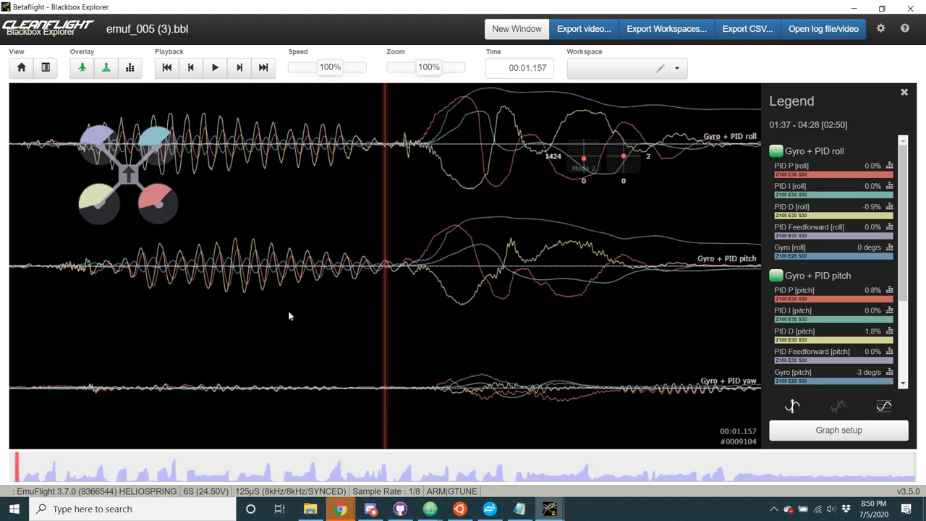
pyautogui.moveTo(323, 304); pyautogui.dragTo(403, 160)
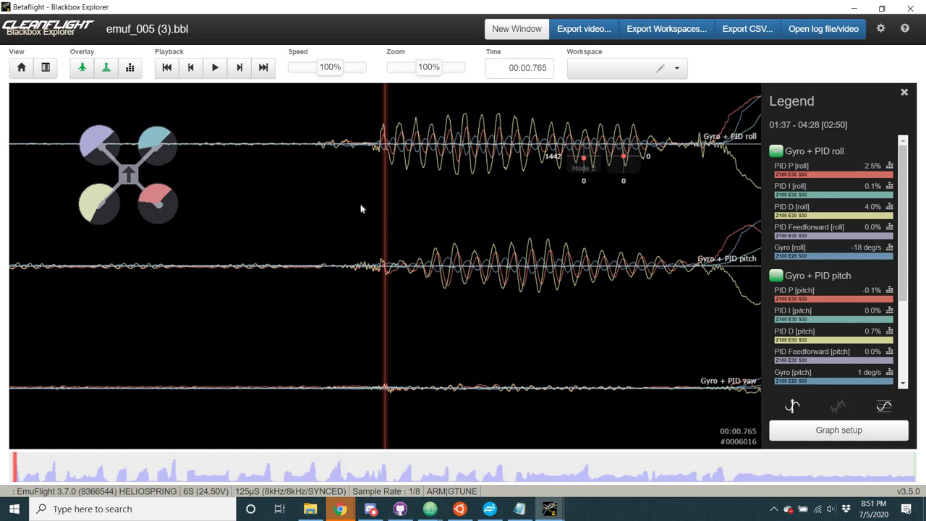
# Step: Examine the roll, pitch and yaw traces for oscillations between about 00:00.8 and 00:03.4 of the log
pyautogui.moveTo(361, 209); pyautogui.dragTo(286, 230)
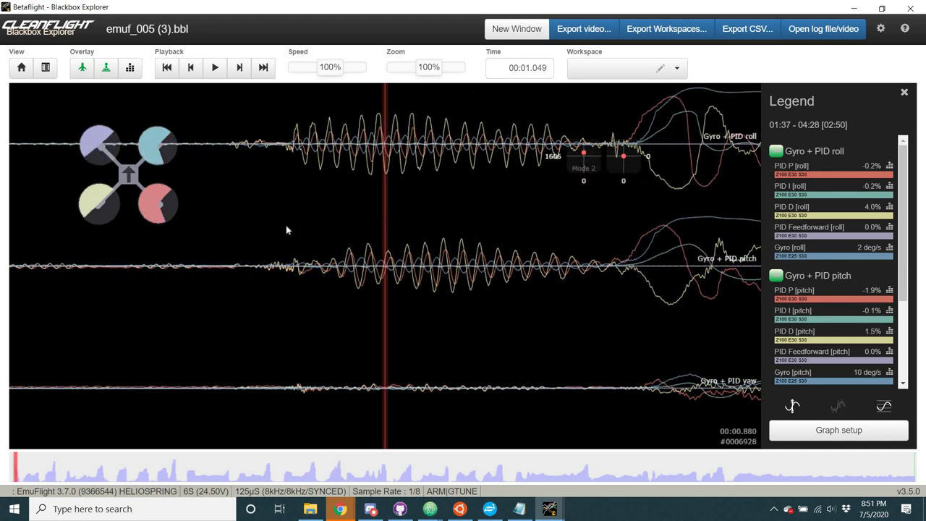
pyautogui.scroll(-5, 286, 230)
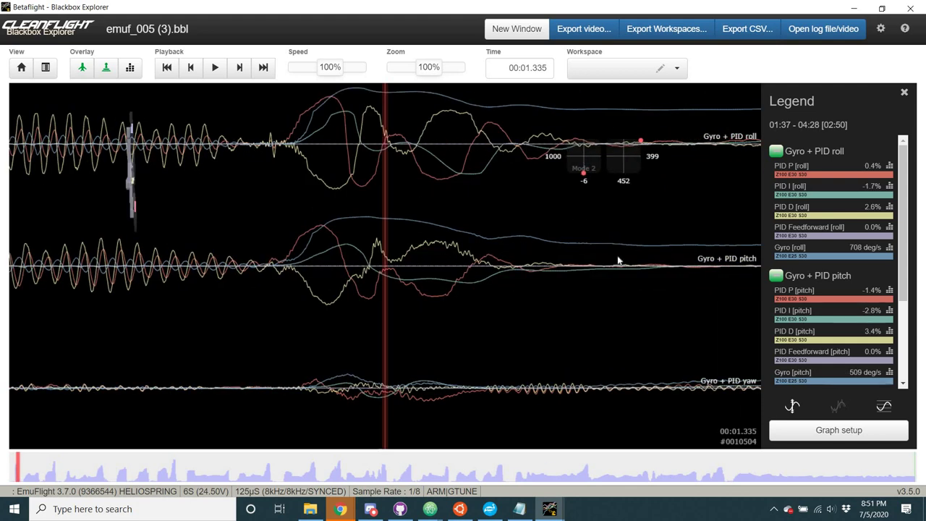
pyautogui.scroll(5, 619, 260)
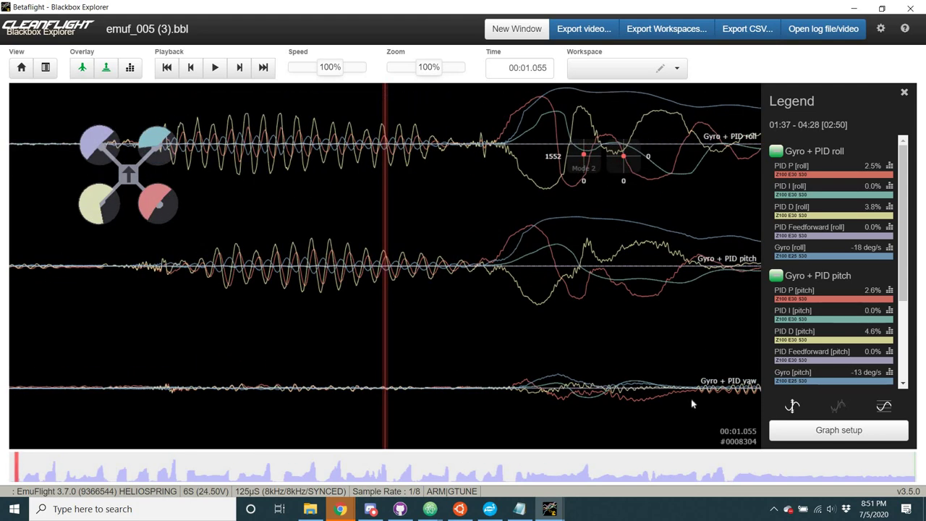
pyautogui.scroll(-10, 557, 253)
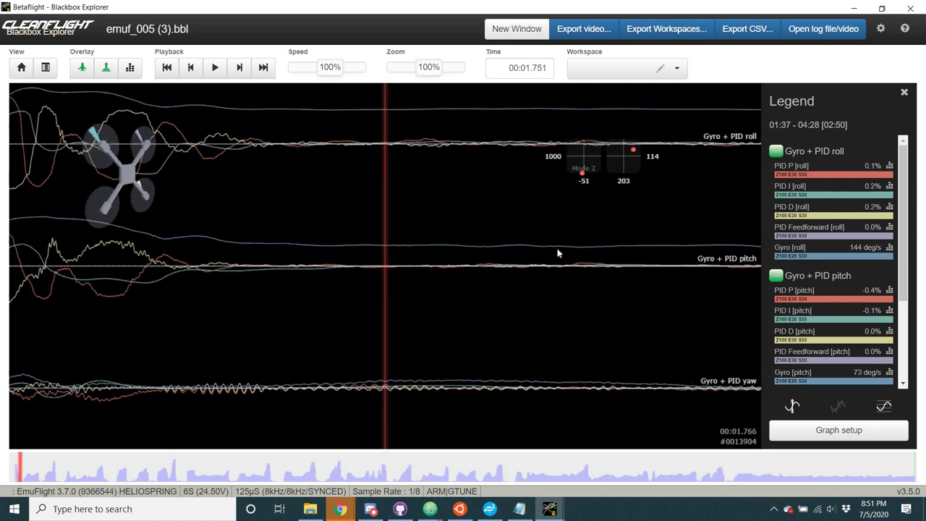
pyautogui.scroll(-4, 558, 253)
pyautogui.scroll(-11, 511, 289)
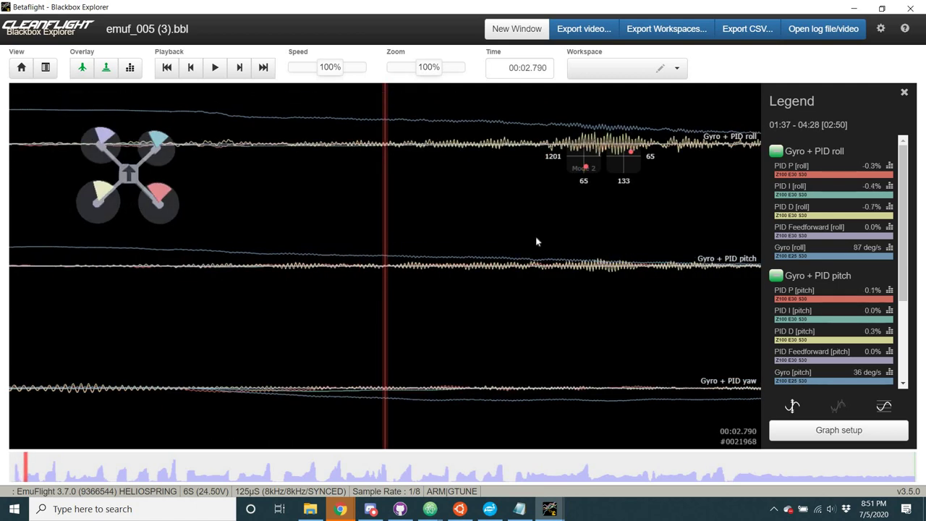
pyautogui.scroll(-4, 409, 192)
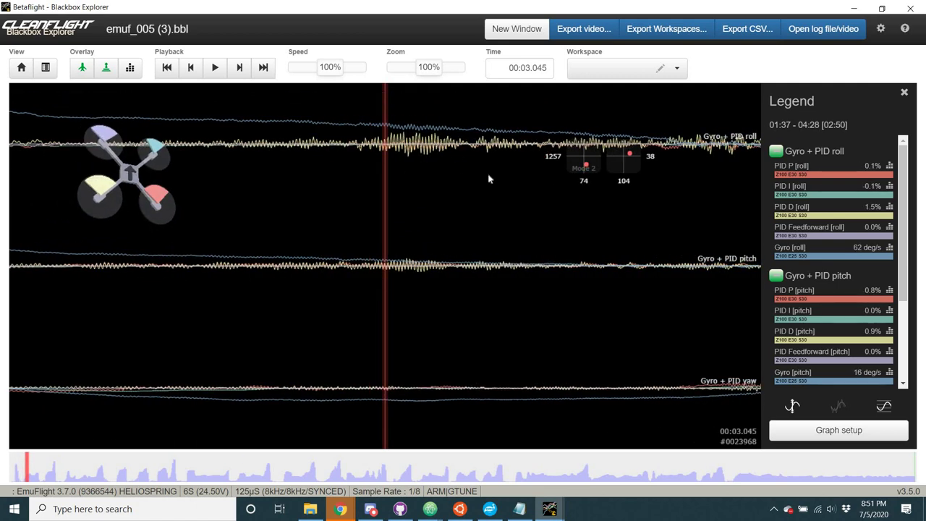
pyautogui.scroll(-6, 331, 227)
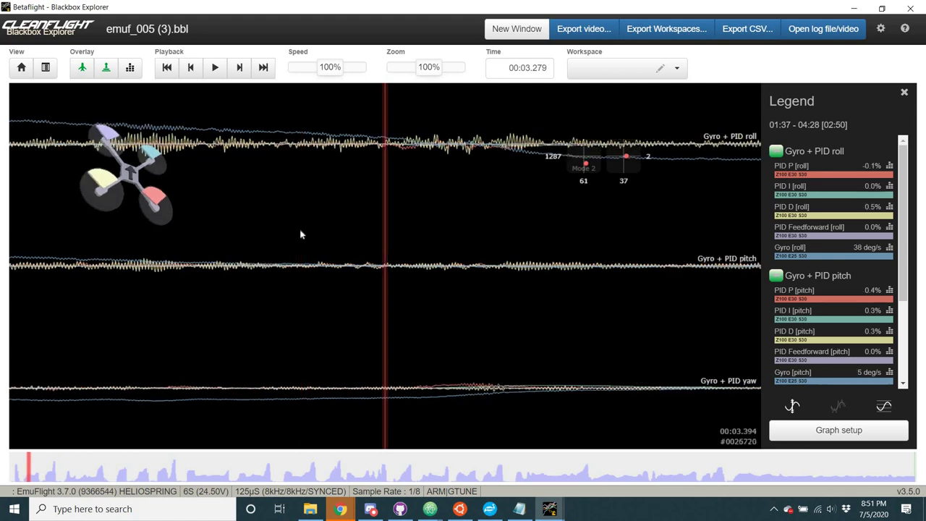
pyautogui.scroll(7, 535, 181)
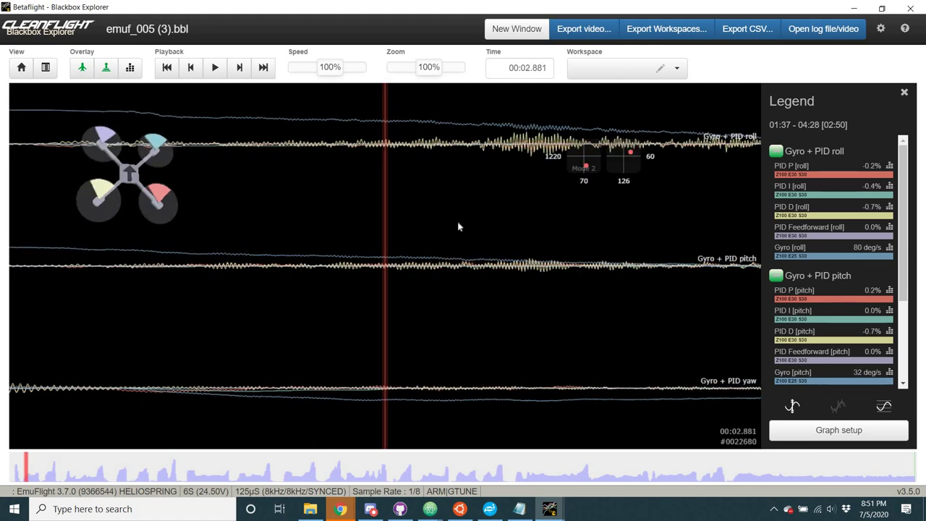
pyautogui.scroll(-2, 457, 221)
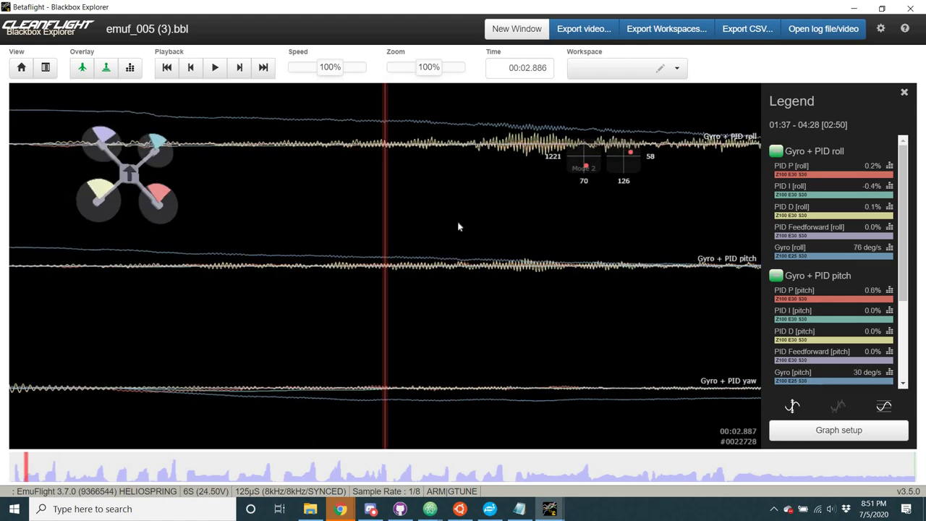
# Step: Compare the traces near 00:03.069 with smoothing on and off, and return to the oscillations at about 00:00.904
pyautogui.click(846, 409)
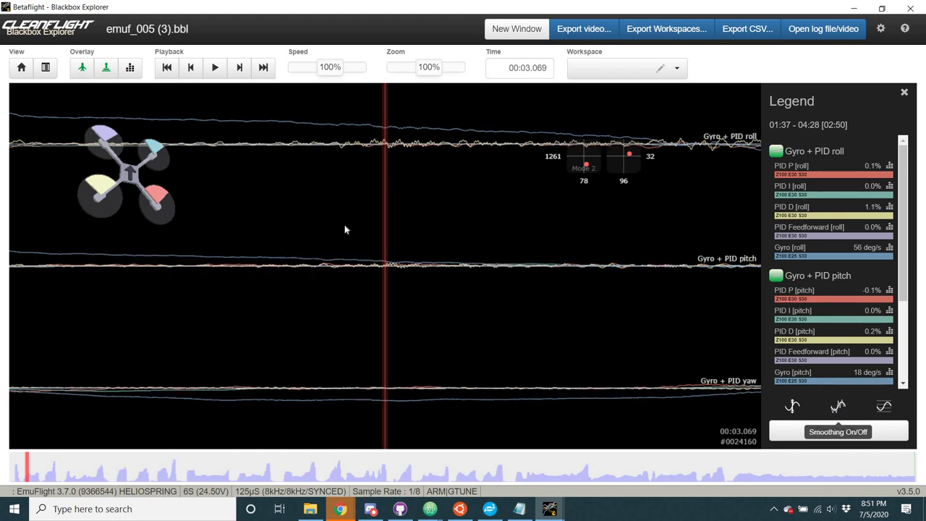
pyautogui.scroll(10, 258, 242)
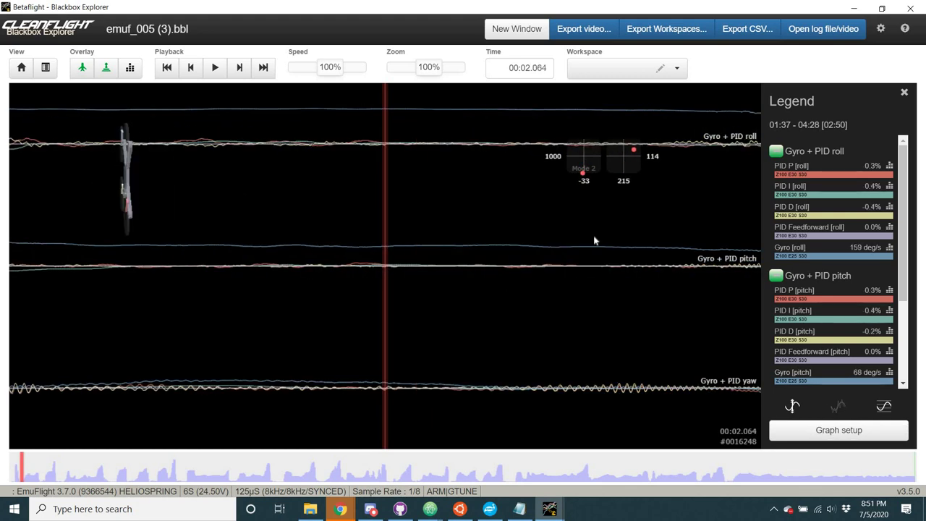
pyautogui.scroll(8, 352, 216)
pyautogui.scroll(3, 727, 352)
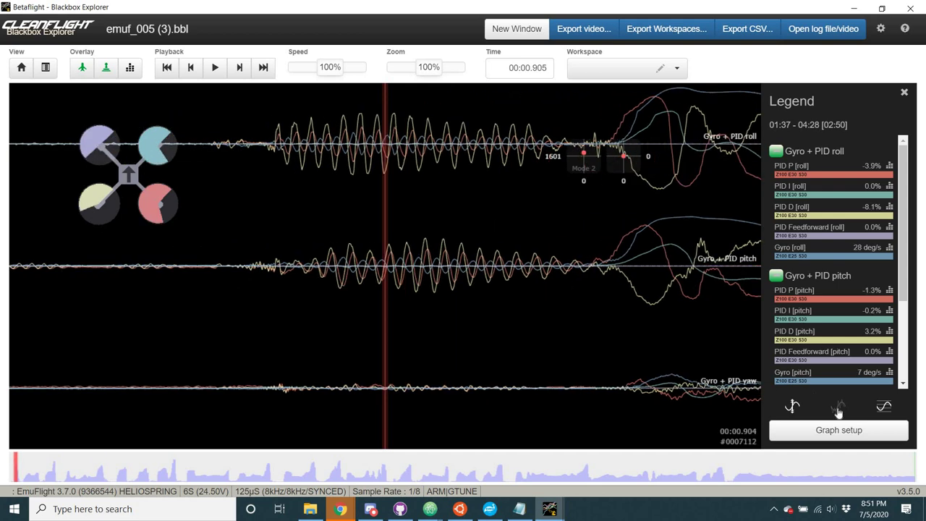
# Step: Switch graph smoothing on and off several times to compare its effect on the large oscillations at 00:00.904
pyautogui.click(837, 411)
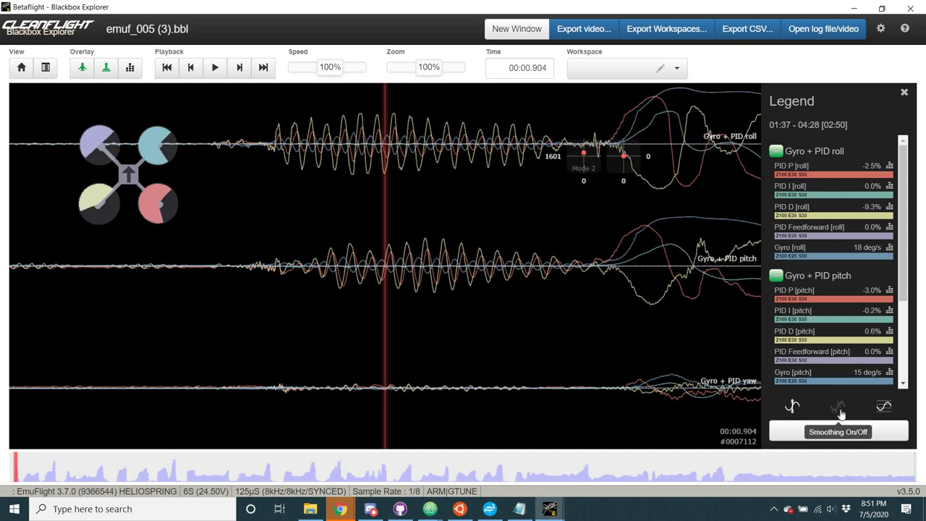
pyautogui.click(839, 411)
pyautogui.click(840, 411)
pyautogui.click(841, 411)
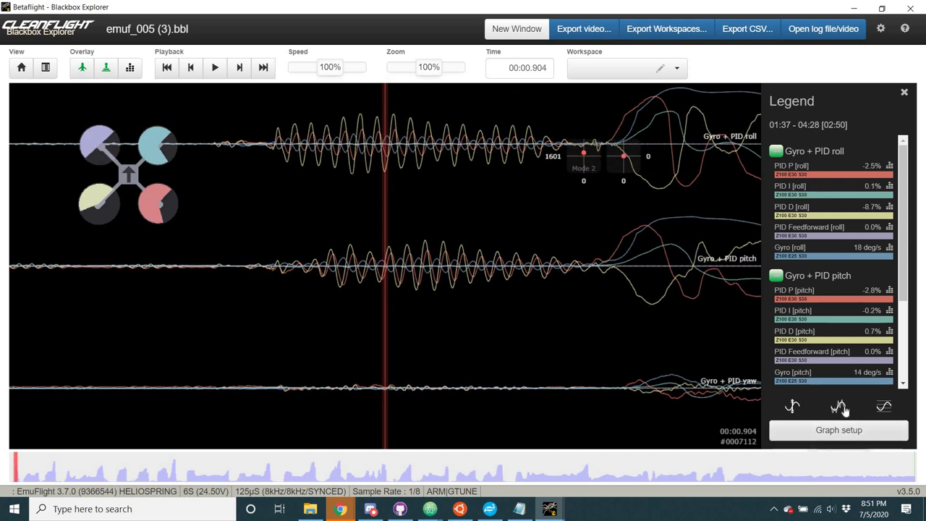
pyautogui.click(839, 410)
# Step: Move the log to about 00:03.013 and compare the fast roll and pitch oscillations with smoothing on and off
pyautogui.scroll(-2, 476, 148)
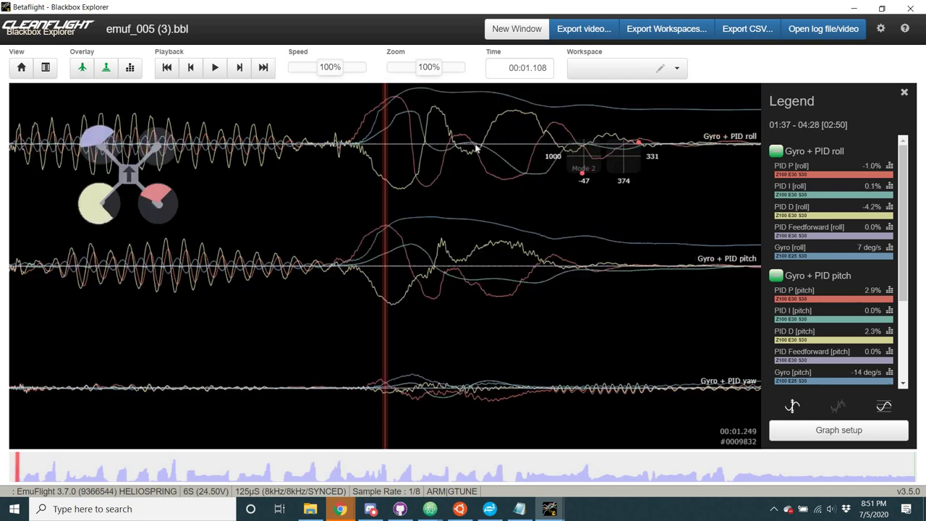
pyautogui.scroll(-5, 475, 148)
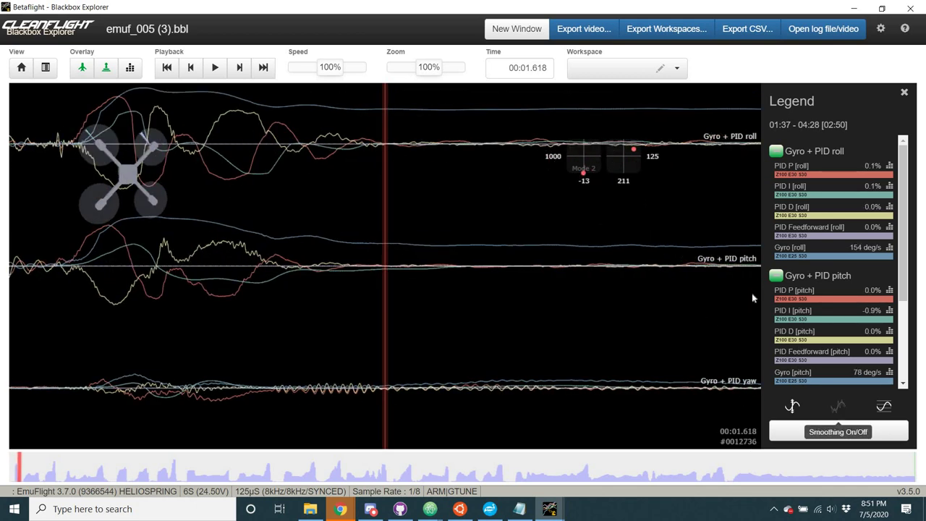
pyautogui.scroll(-3, 498, 218)
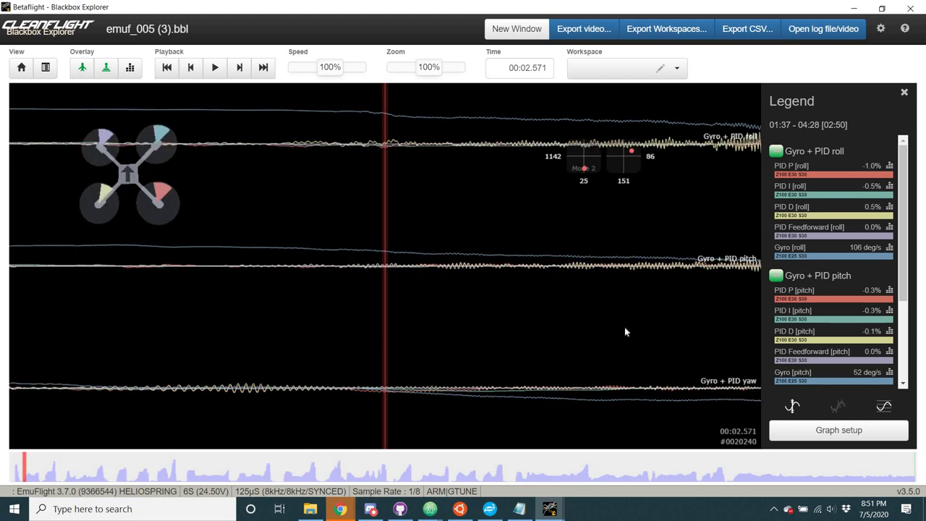
pyautogui.scroll(-6, 536, 304)
pyautogui.scroll(-2, 524, 304)
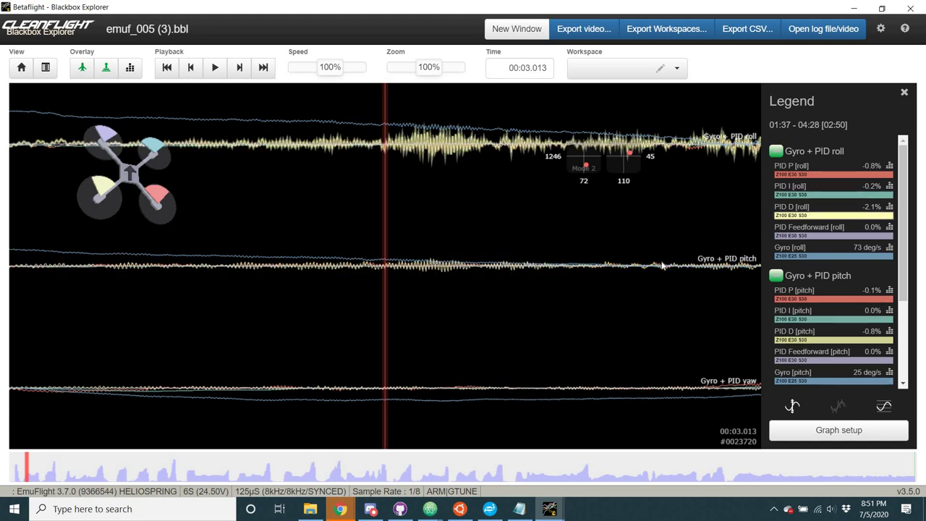
pyautogui.click(835, 408)
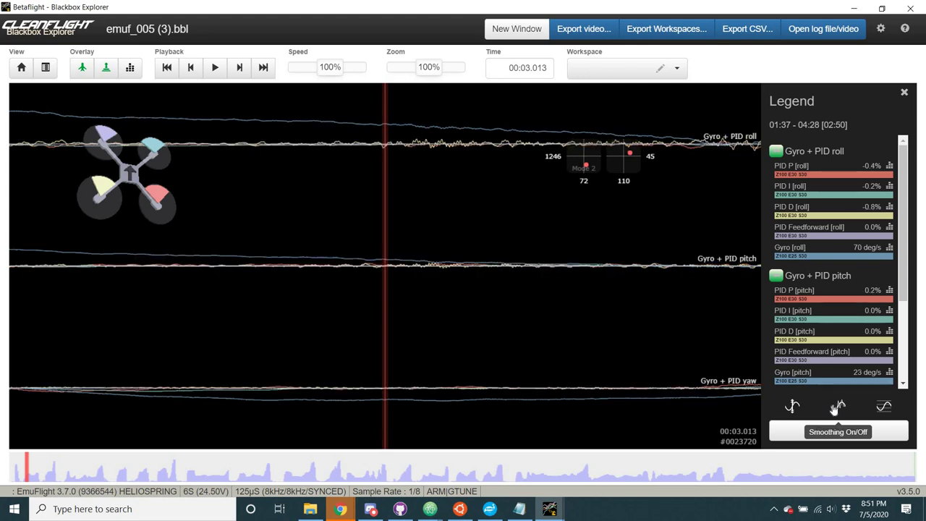
pyautogui.click(835, 410)
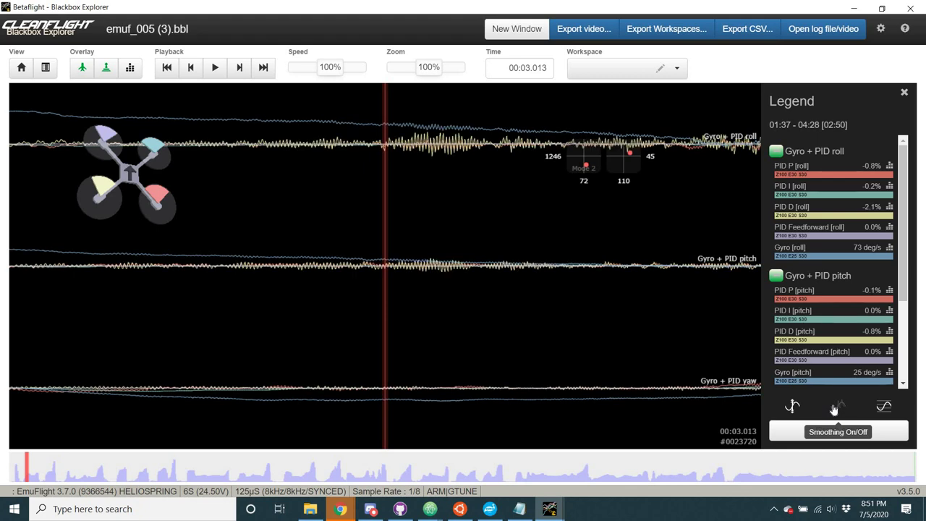
# Step: Return the log position to the large oscillations at about 00:00.946 and turn graph smoothing on
pyautogui.moveTo(509, 261); pyautogui.dragTo(234, 261)
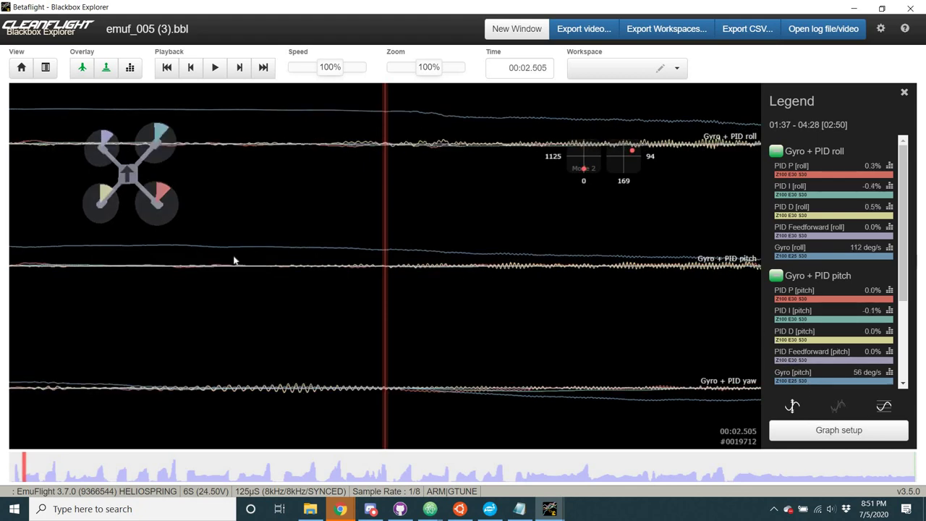
pyautogui.scroll(10, 517, 233)
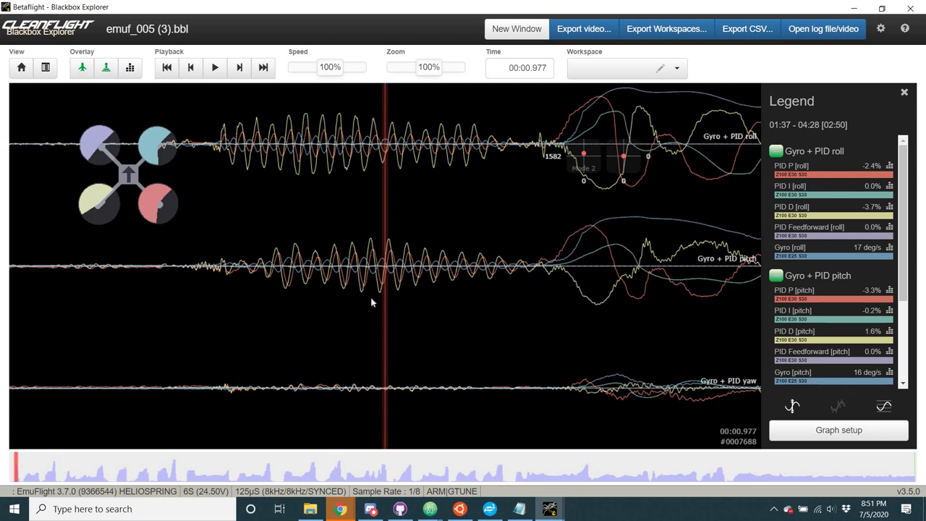
pyautogui.scroll(1, 383, 297)
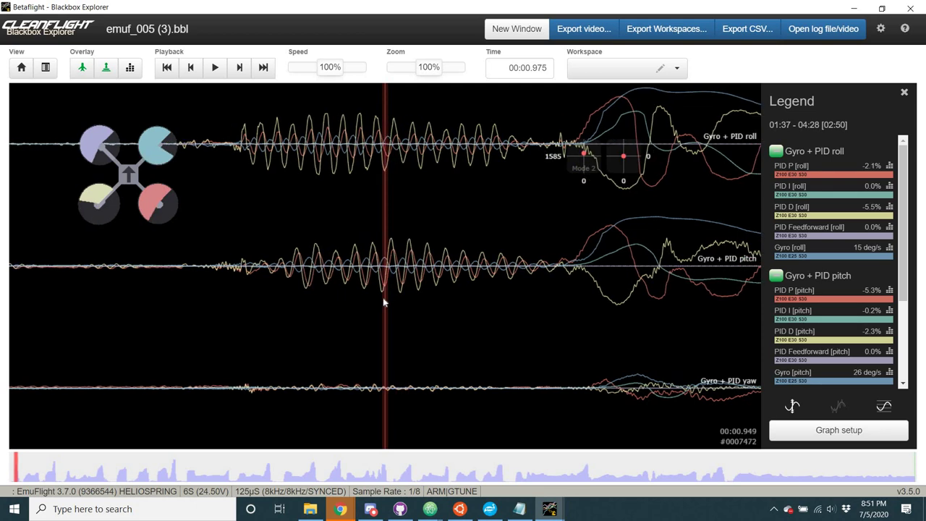
pyautogui.click(838, 407)
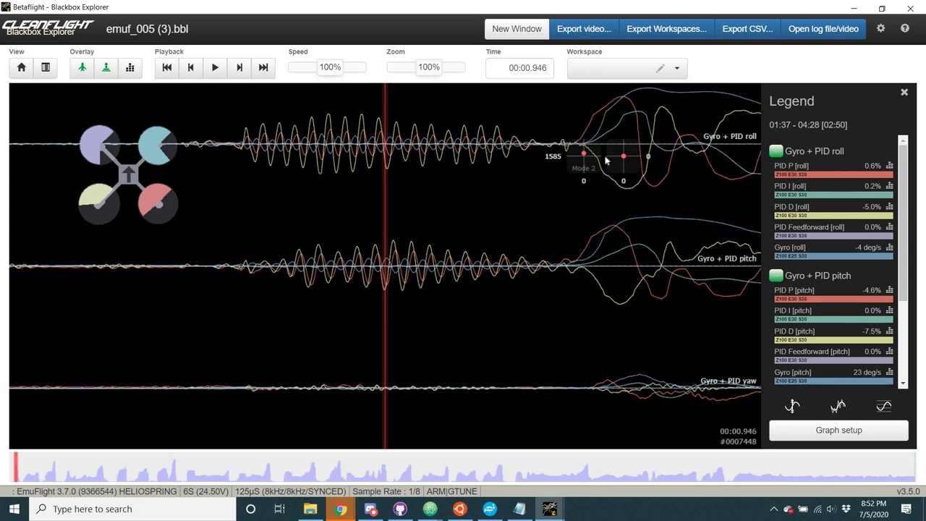
# Step: Show the frequency spectrum of Gyro [roll] and enlarge it over the graph area
pyautogui.click(836, 249)
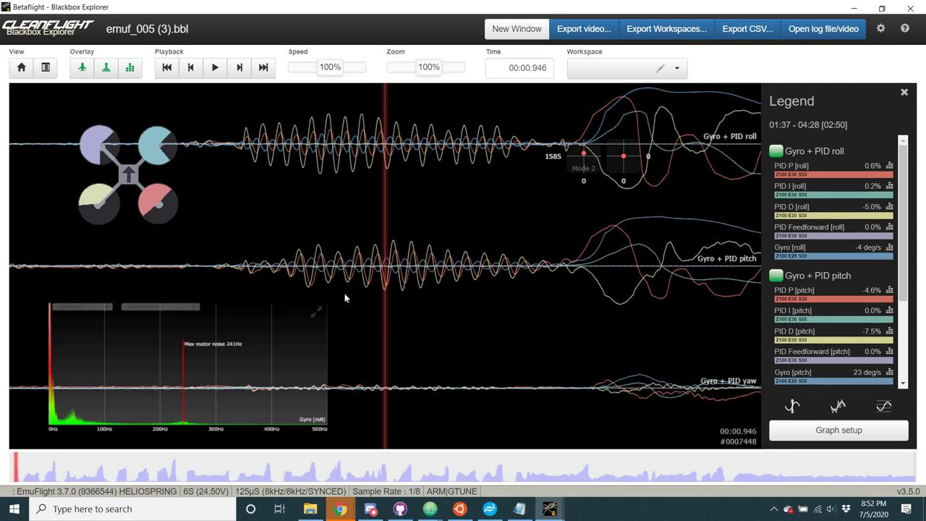
pyautogui.click(267, 341)
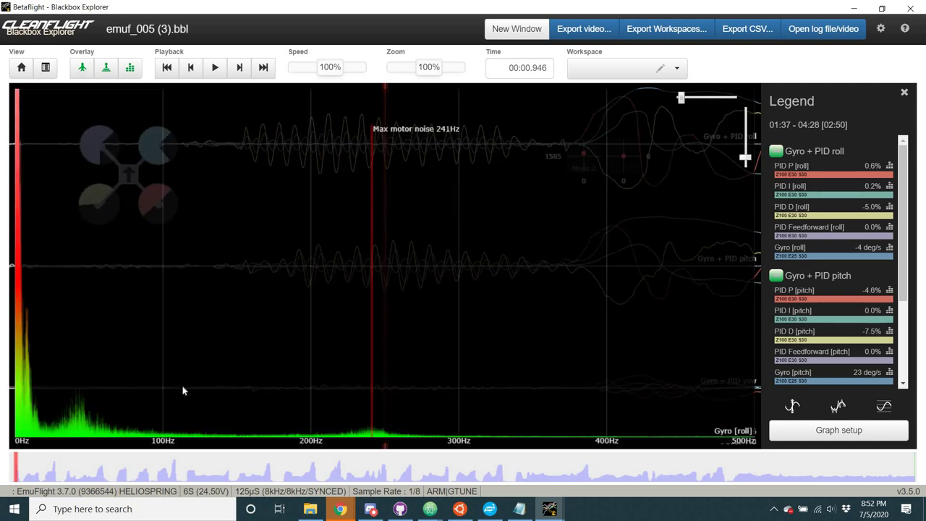
pyautogui.click(742, 97)
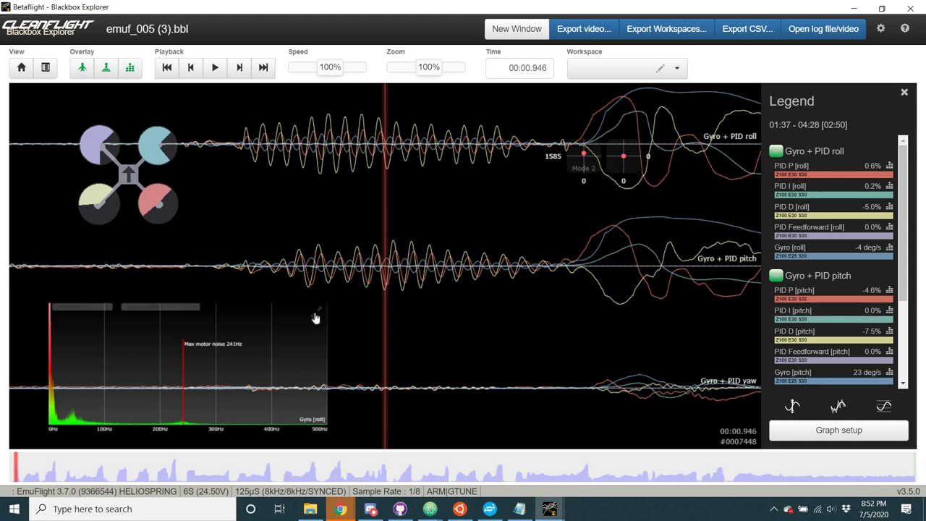
pyautogui.click(316, 311)
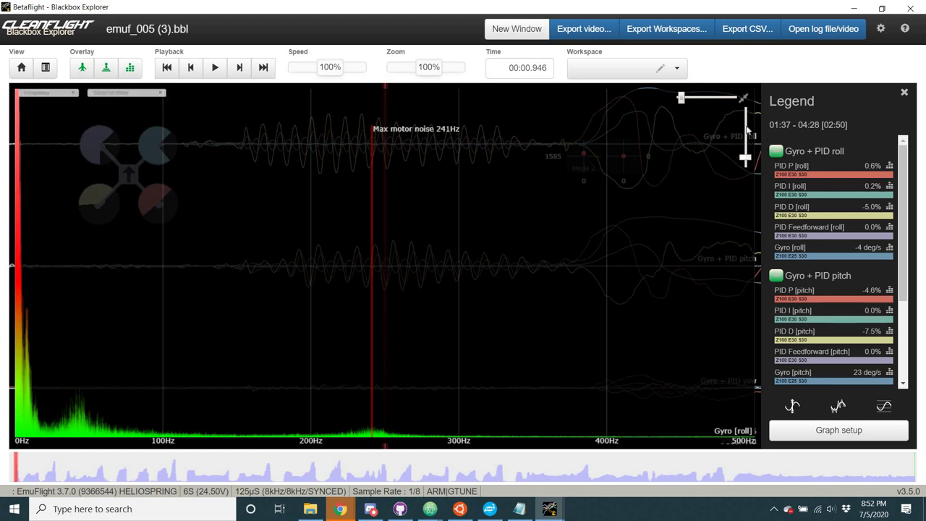
# Step: Raise the spectrum's vertical zoom to near its maximum and change the spectrum type to Freq. vs Throttle
pyautogui.moveTo(748, 122); pyautogui.dragTo(745, 113)
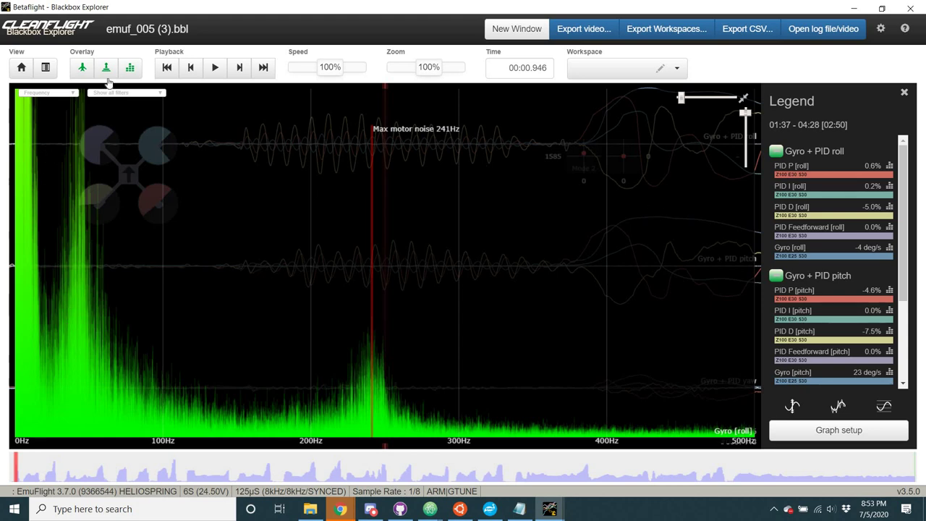
pyautogui.click(69, 95)
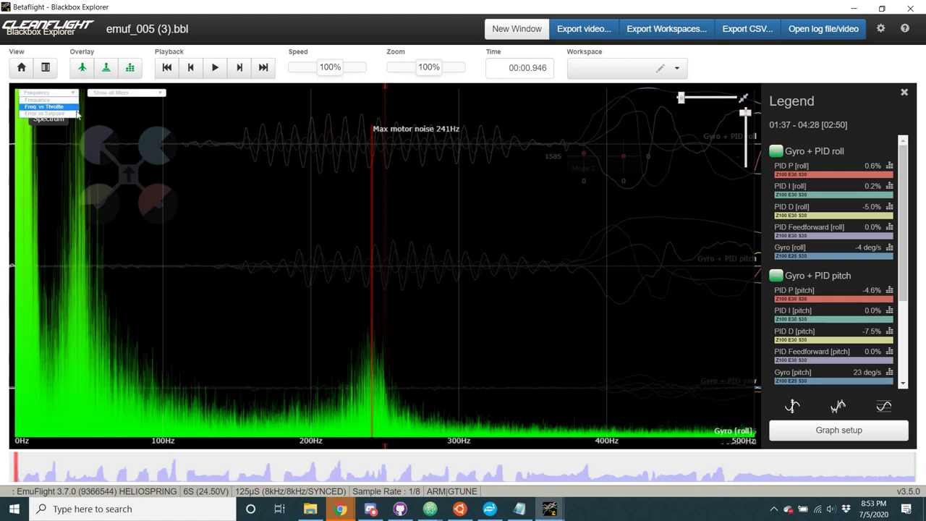
pyautogui.click(44, 107)
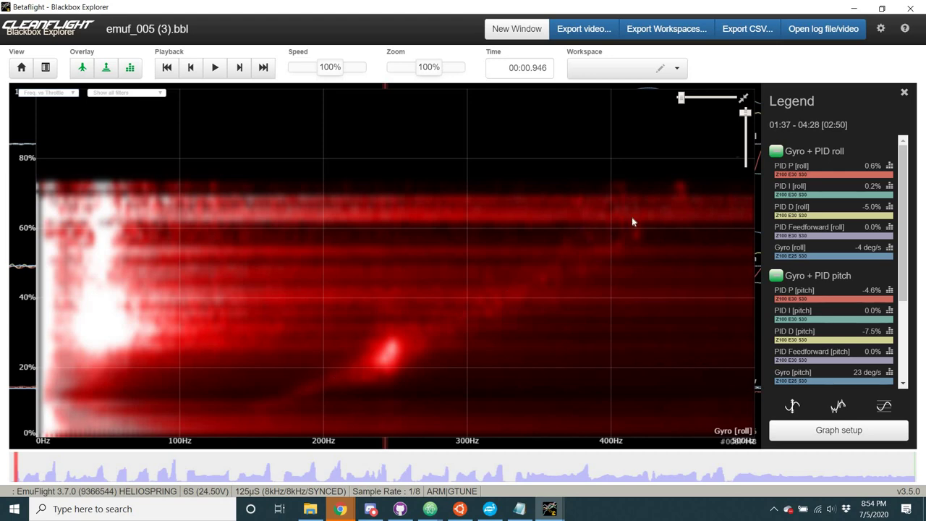
# Step: Check the DYNAMIC_FILTER feature in the log's header information, and close the header information
pyautogui.press('h')
pyautogui.scroll(-12, 593, 304)
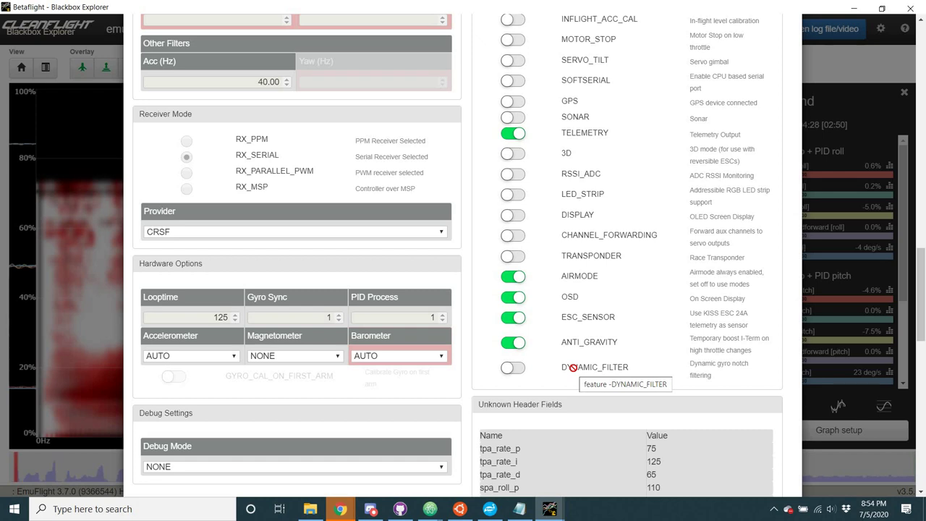
pyautogui.click(101, 251)
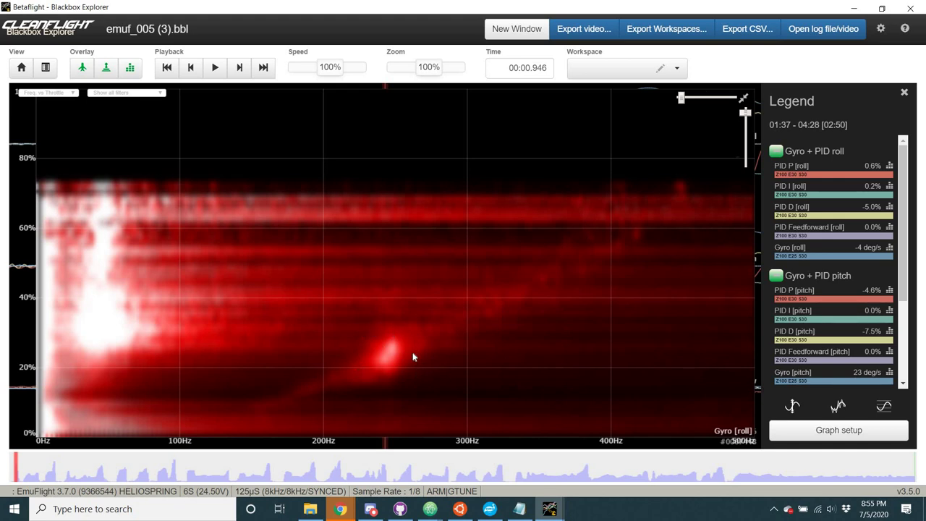
# Step: Shrink the Freq. vs Throttle spectrum to its small overlay and move the log position to about 00:00.899
pyautogui.click(747, 102)
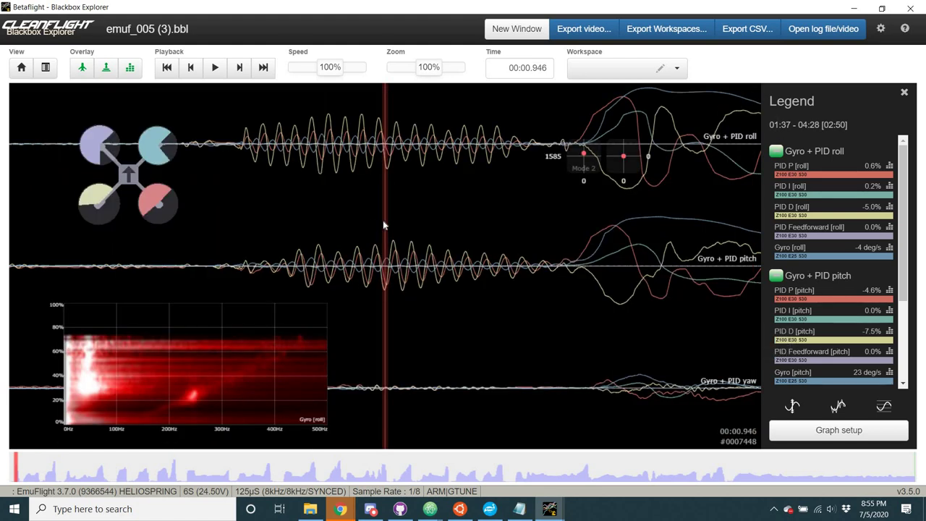
pyautogui.moveTo(388, 225); pyautogui.dragTo(413, 231)
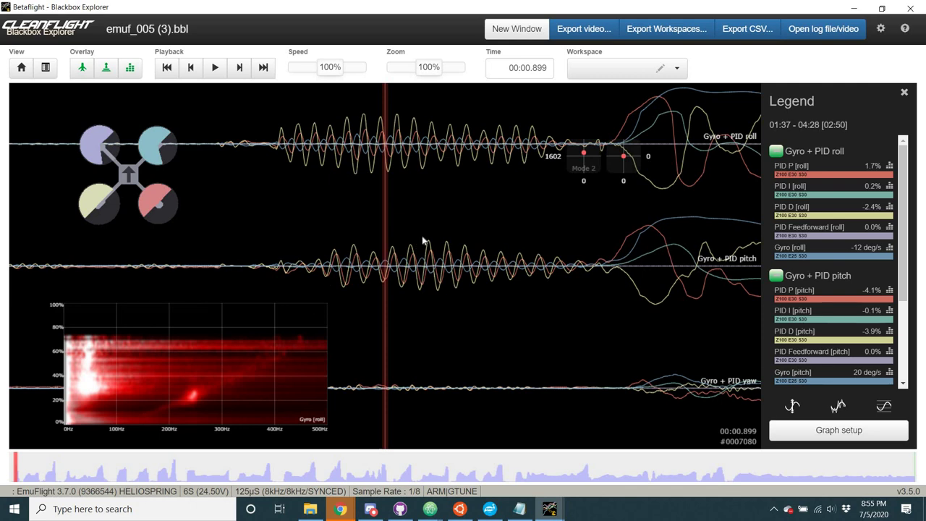
# Step: In the graph setup, replace PID Feedforward [roll] in Graph 1 with Setpoint [throttle] and save the changes
pyautogui.scroll(-1, 743, 200)
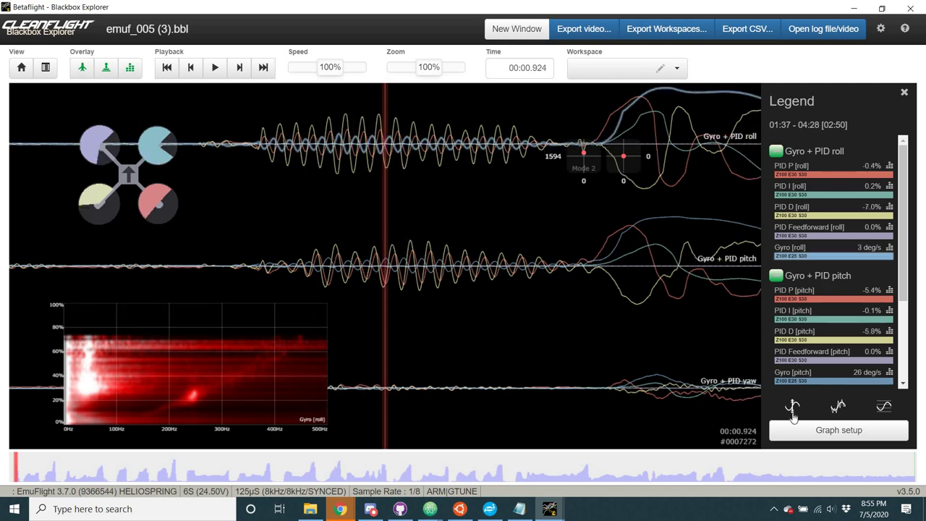
pyautogui.click(811, 430)
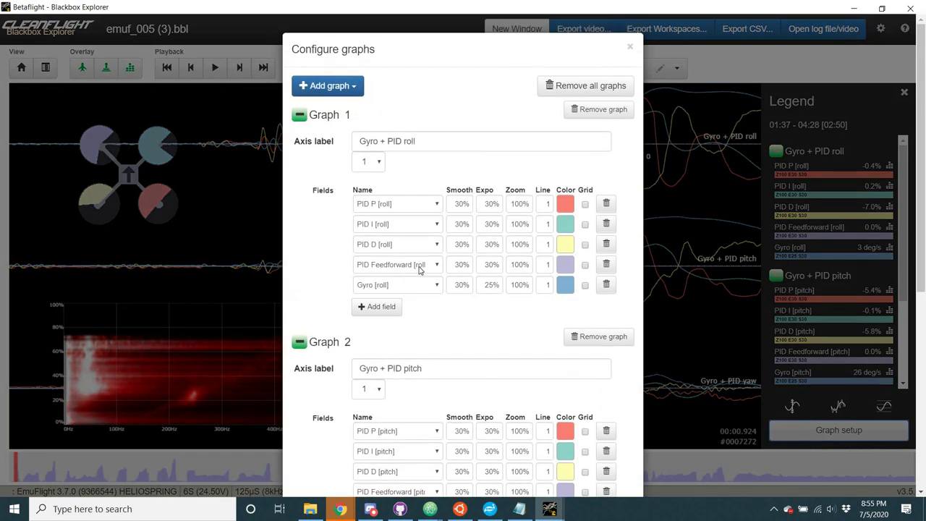
pyautogui.click(433, 266)
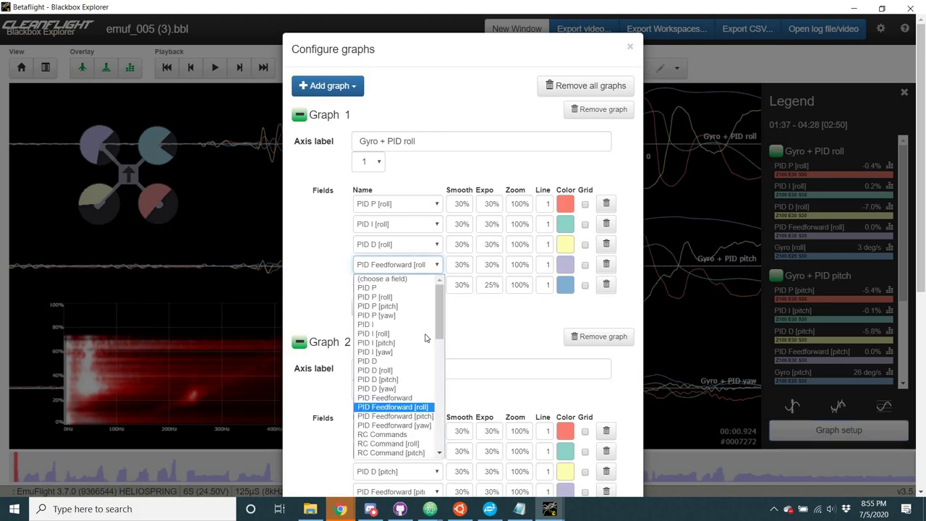
pyautogui.scroll(-10, 425, 337)
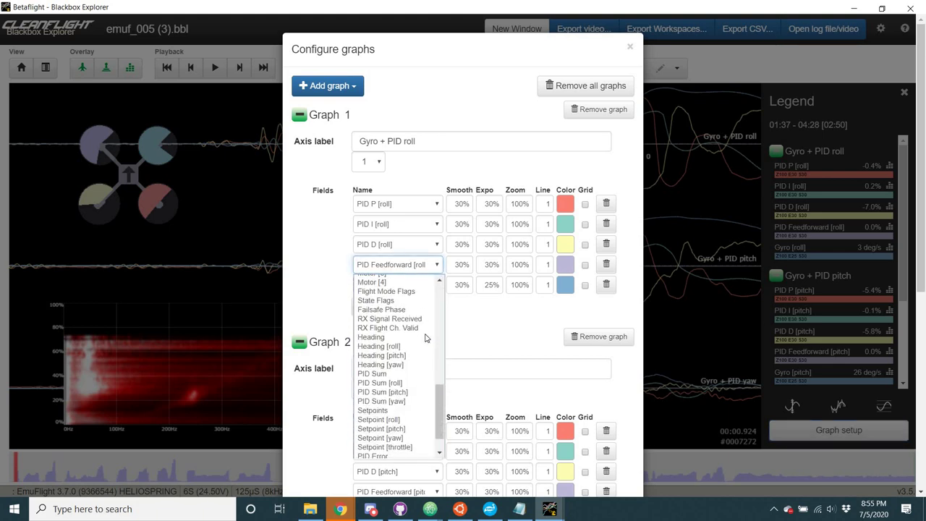
pyautogui.click(397, 417)
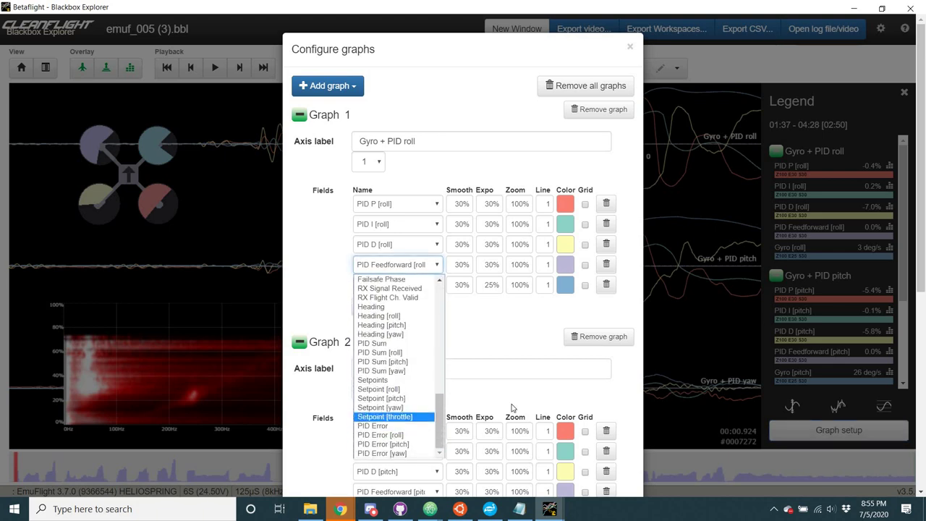
pyautogui.scroll(-5, 589, 431)
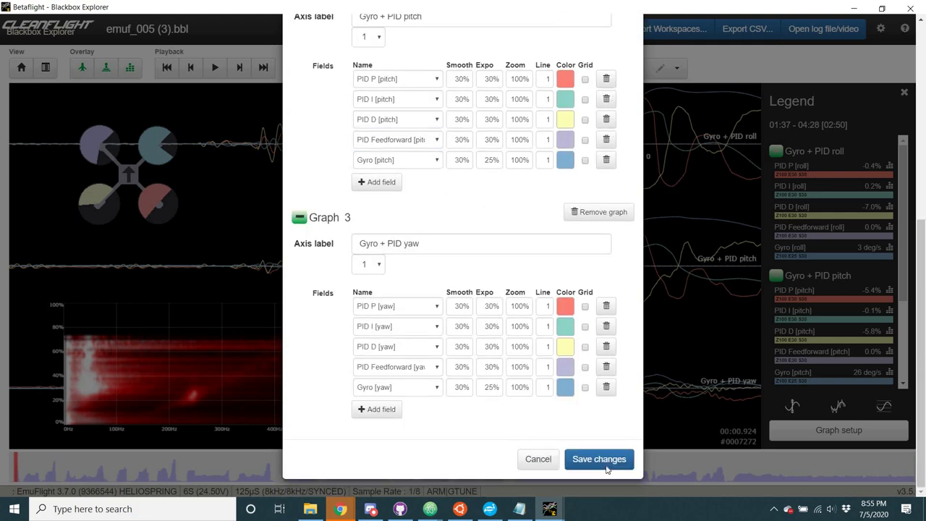
pyautogui.click(599, 458)
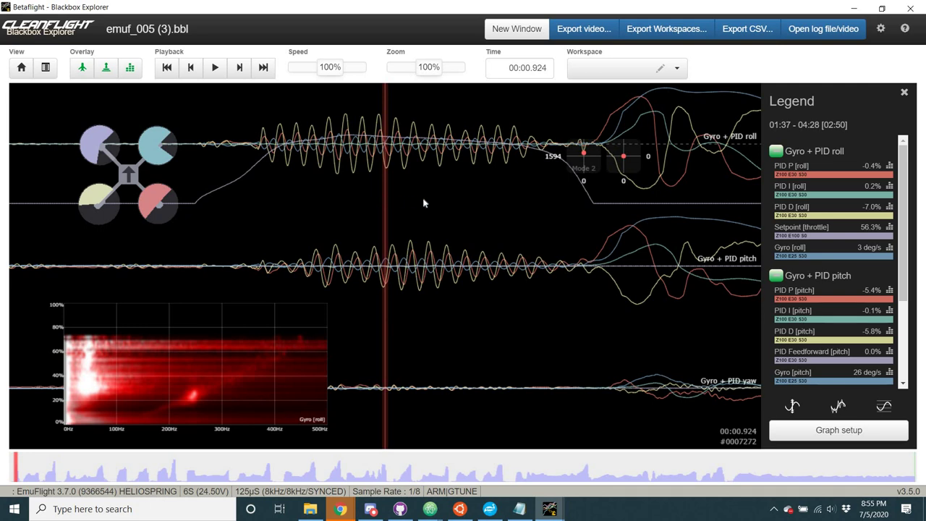
# Step: Review the oscillations during the first throttle rise, around 00:00.9, and turn off smoothing of the traces
pyautogui.scroll(5, 424, 201)
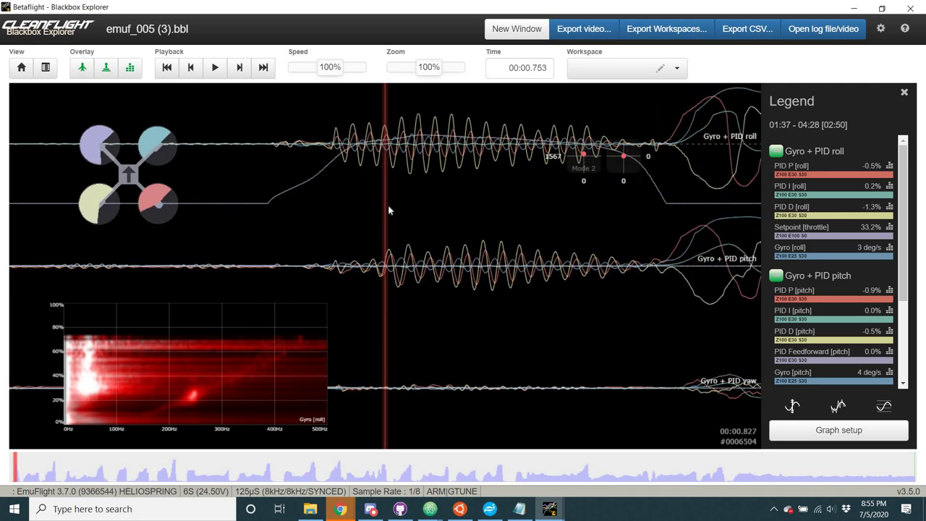
pyautogui.scroll(-5, 388, 210)
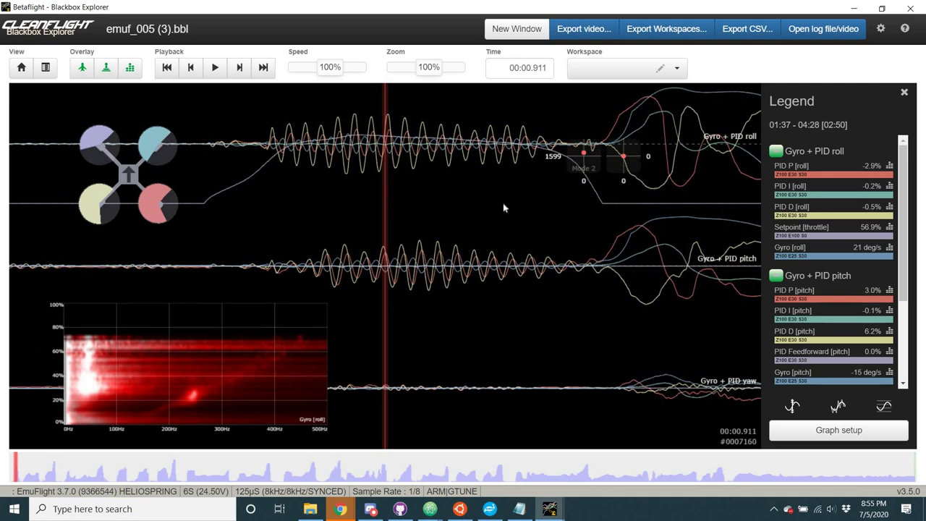
pyautogui.scroll(-4, 463, 213)
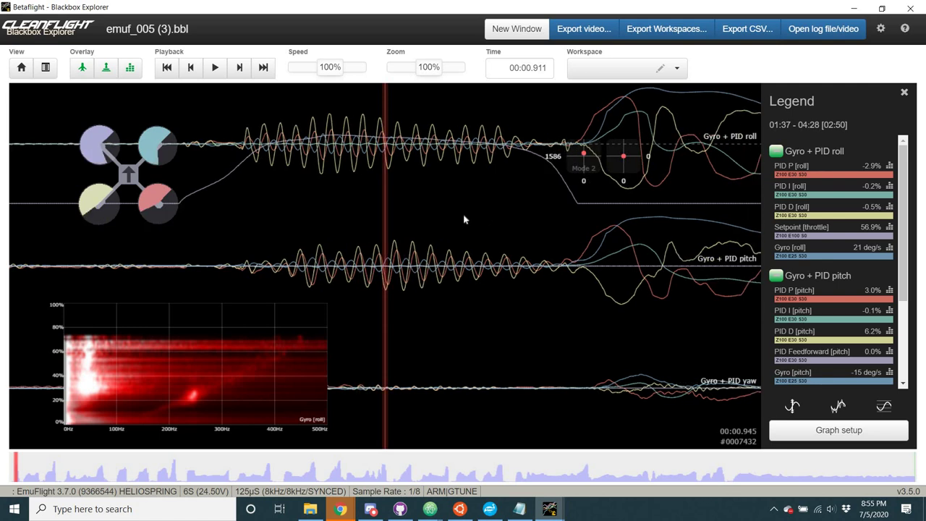
pyautogui.click(839, 406)
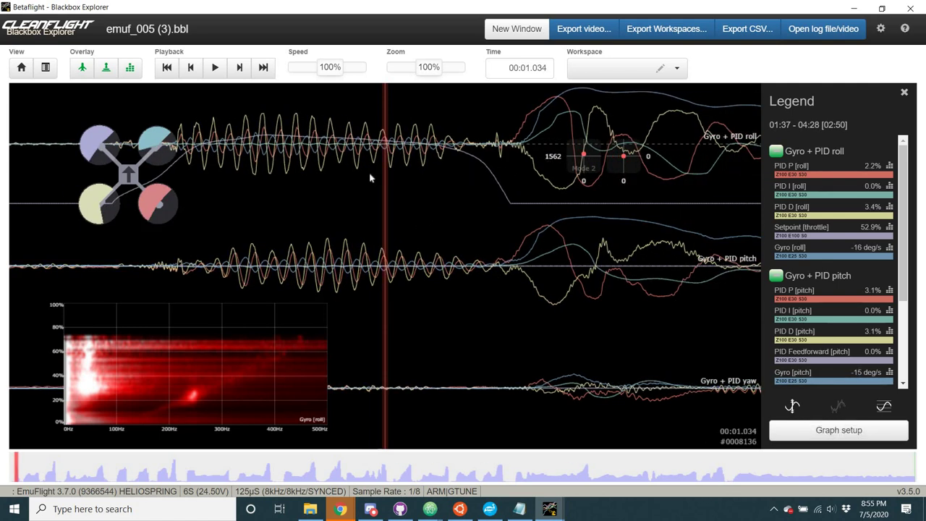
# Step: Compare the roll and pitch oscillations around 00:00.860 with expo off and on, and check them against the Gyro [roll] spectrum
pyautogui.scroll(5, 434, 177)
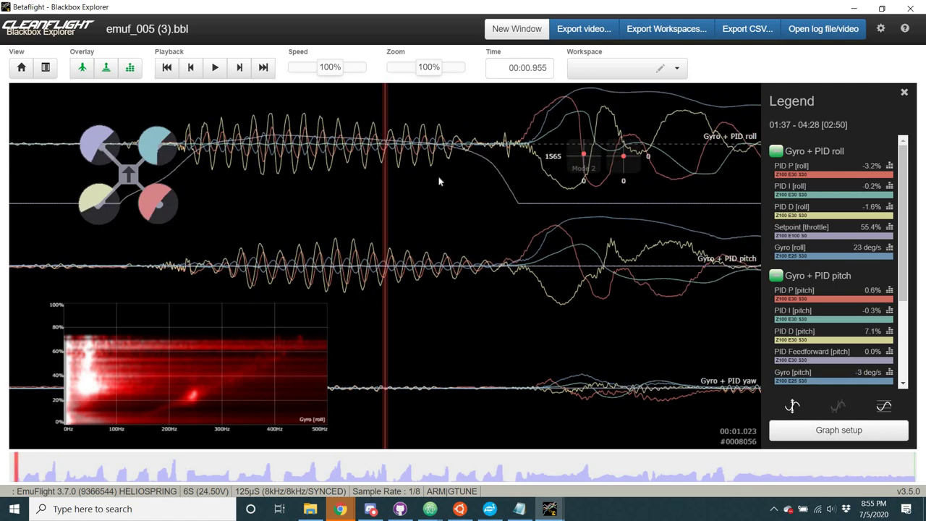
pyautogui.click(792, 409)
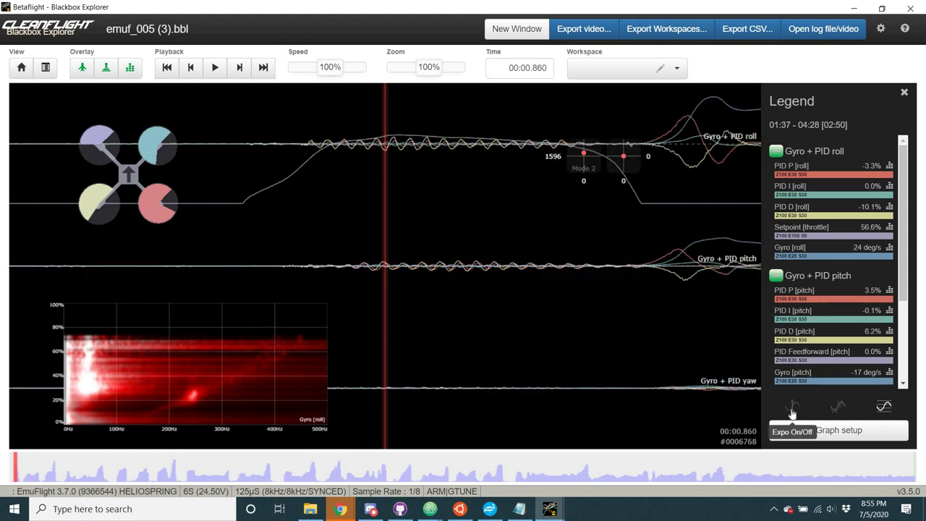
pyautogui.click(791, 410)
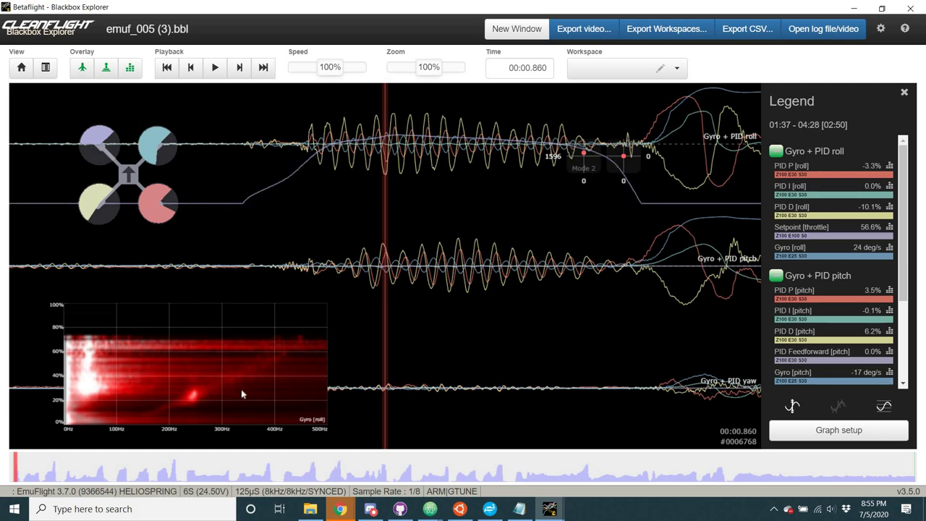
pyautogui.moveTo(196, 384)
pyautogui.scroll(-2, 672, 287)
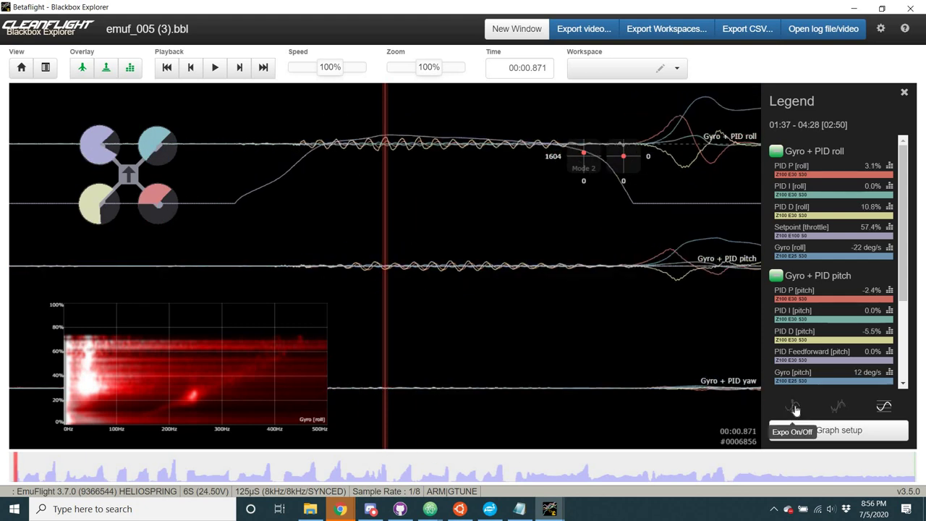
# Step: Examine the traces from 00:00.871 to about 00:01.311, switching expo off, on and off again
pyautogui.click(794, 408)
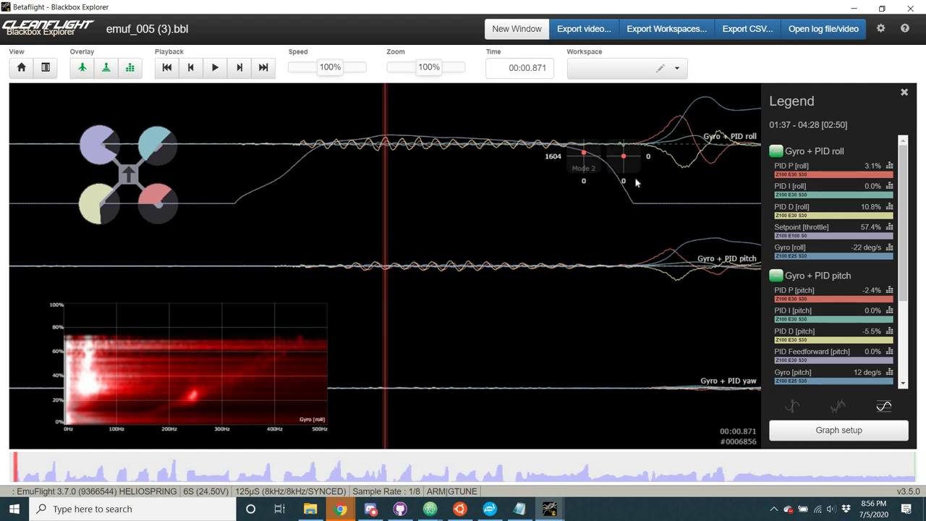
pyautogui.moveTo(622, 181); pyautogui.dragTo(533, 167)
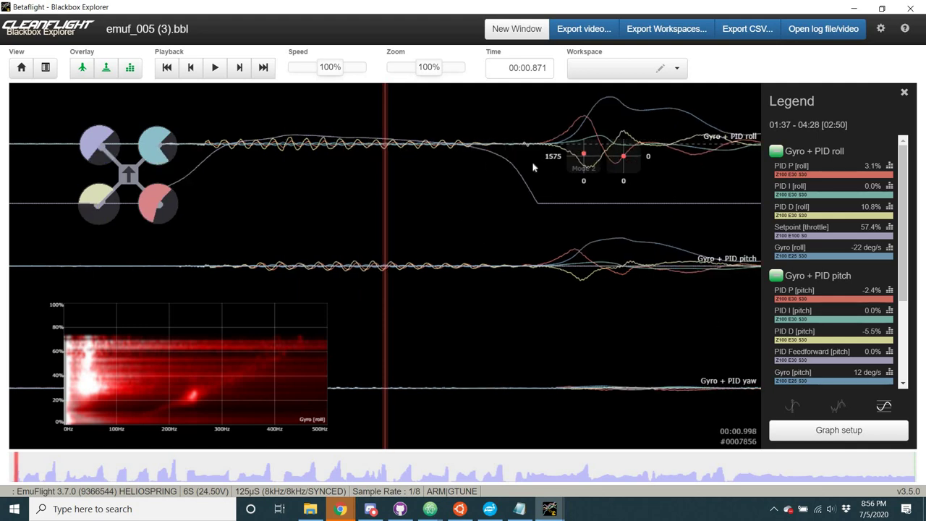
pyautogui.click(793, 408)
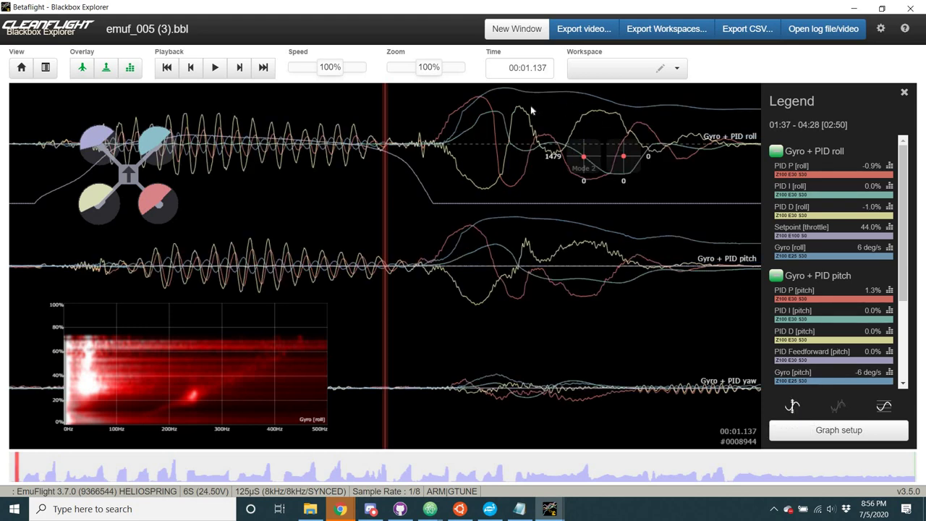
pyautogui.click(794, 409)
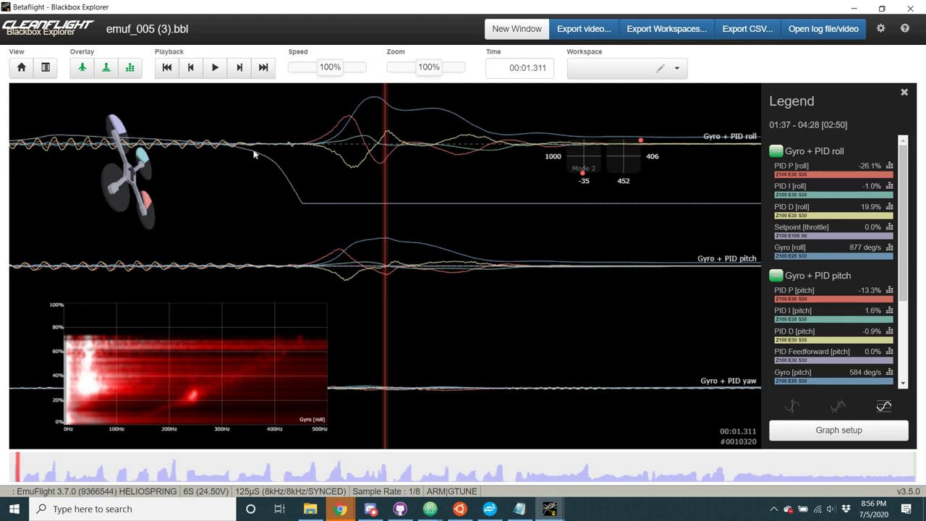
# Step: Move the log position back to about 00:00.945 and turn expo on
pyautogui.scroll(6, 306, 151)
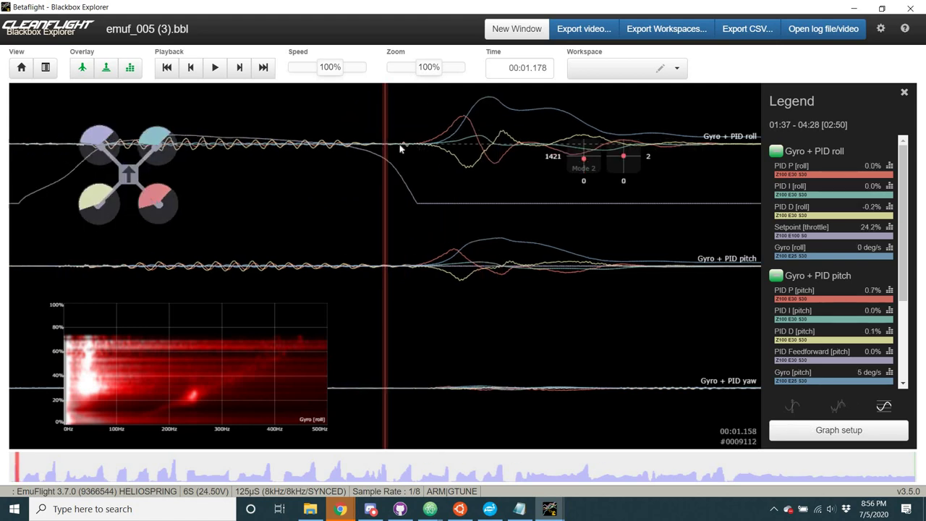
pyautogui.scroll(2, 718, 377)
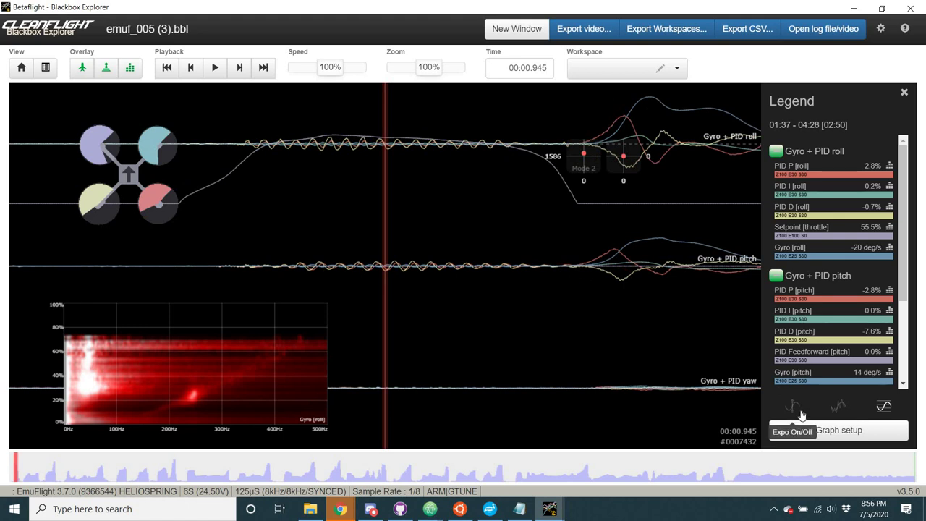
pyautogui.click(794, 407)
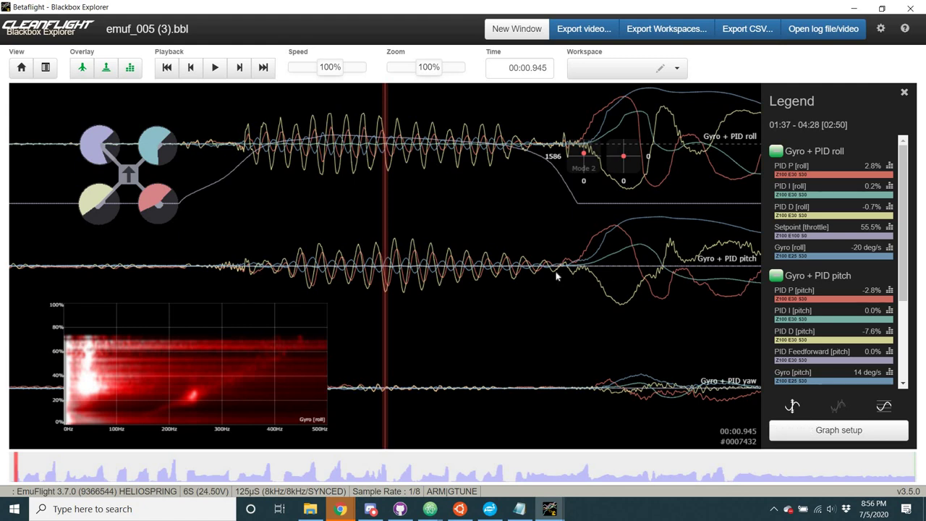
# Step: Inspect the traces at about 00:01.250, return to 00:01.002, and compare them with expo off and on
pyautogui.moveTo(633, 108); pyautogui.dragTo(409, 105)
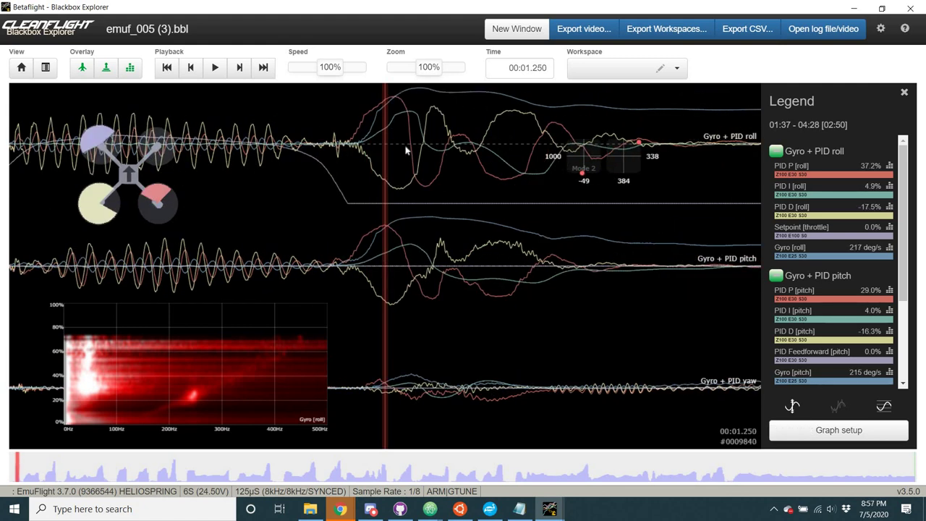
pyautogui.moveTo(393, 162); pyautogui.dragTo(574, 251)
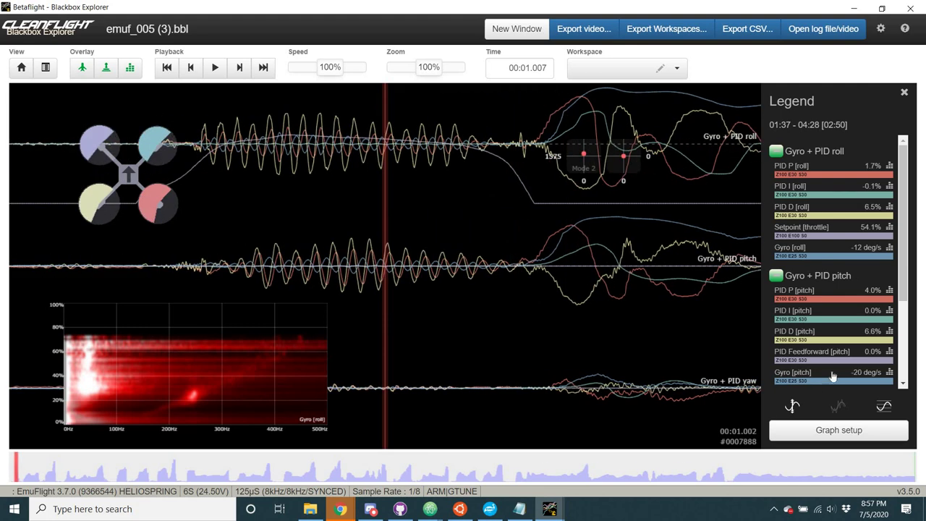
pyautogui.click(794, 408)
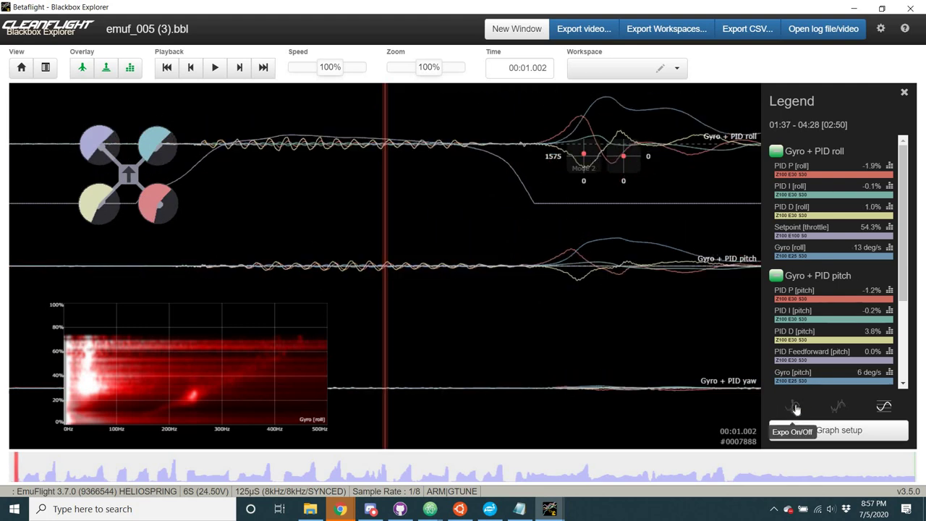
pyautogui.click(794, 408)
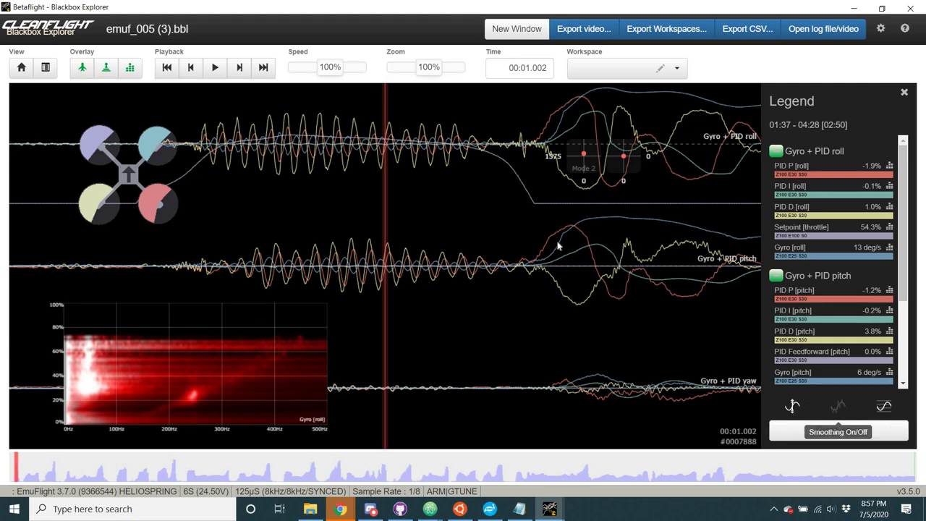
# Step: Advance the log position to 00:03.502
pyautogui.press('Left')
pyautogui.press('Right')
pyautogui.press('Right')
pyautogui.press('Right')
pyautogui.press('Right')
pyautogui.press('Right')
pyautogui.press('Right')
pyautogui.press('Right')
pyautogui.press('Right')
pyautogui.press('Right')
pyautogui.press('Right')
pyautogui.press('Right')
pyautogui.press('Right')
pyautogui.press('Right')
pyautogui.press('Right')
pyautogui.press('Right')
pyautogui.press('Right')
pyautogui.press('Right')
pyautogui.press('Right')
pyautogui.press('Right')
pyautogui.press('Right')
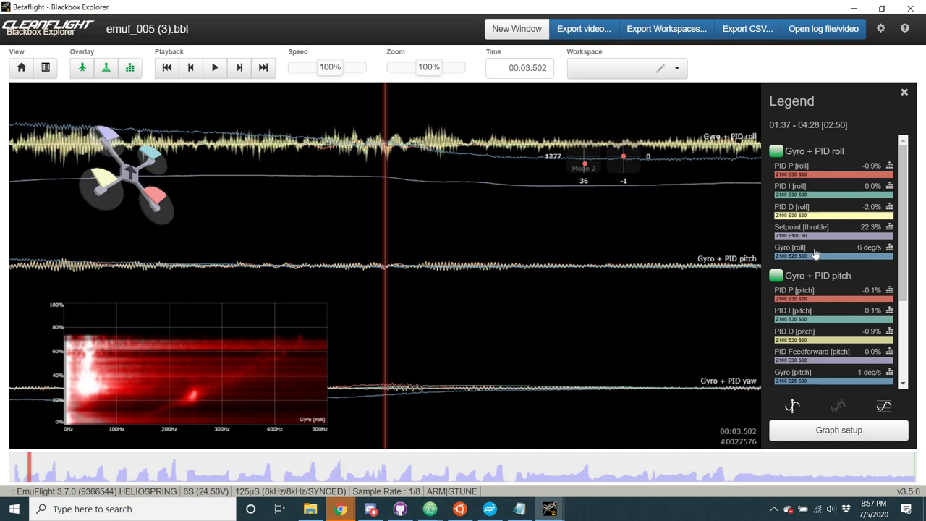
# Step: Show the Freq. vs Throttle spectrum of Gyro [pitch], followed by that of Gyro [yaw]
pyautogui.scroll(-1, 818, 311)
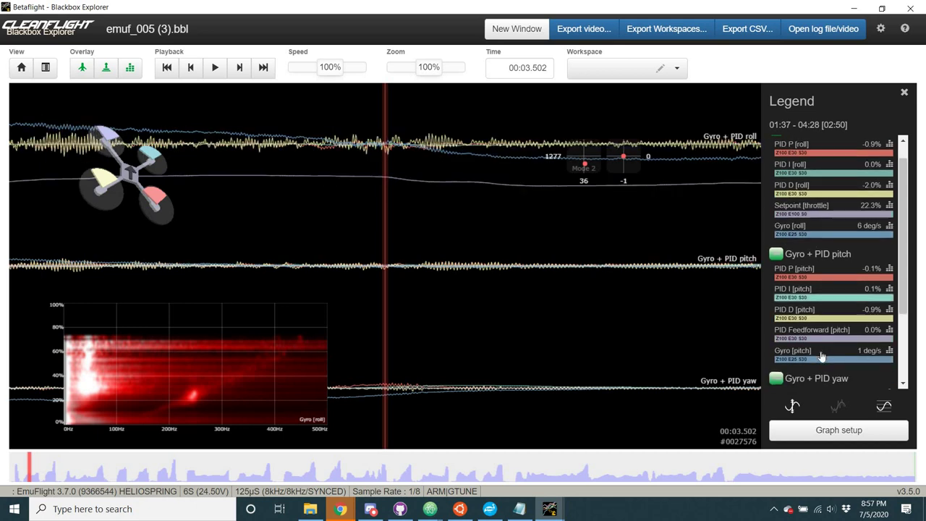
pyautogui.click(822, 356)
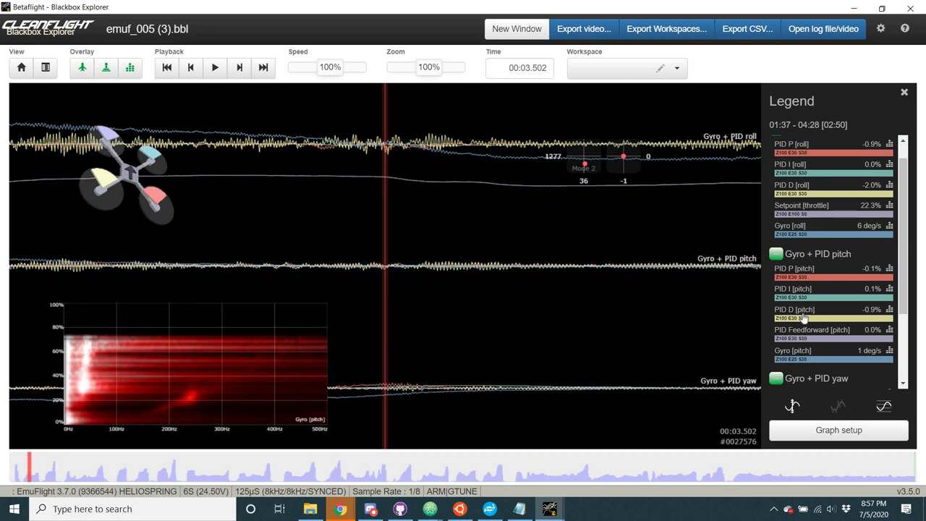
pyautogui.scroll(-1, 799, 340)
pyautogui.scroll(-1, 800, 339)
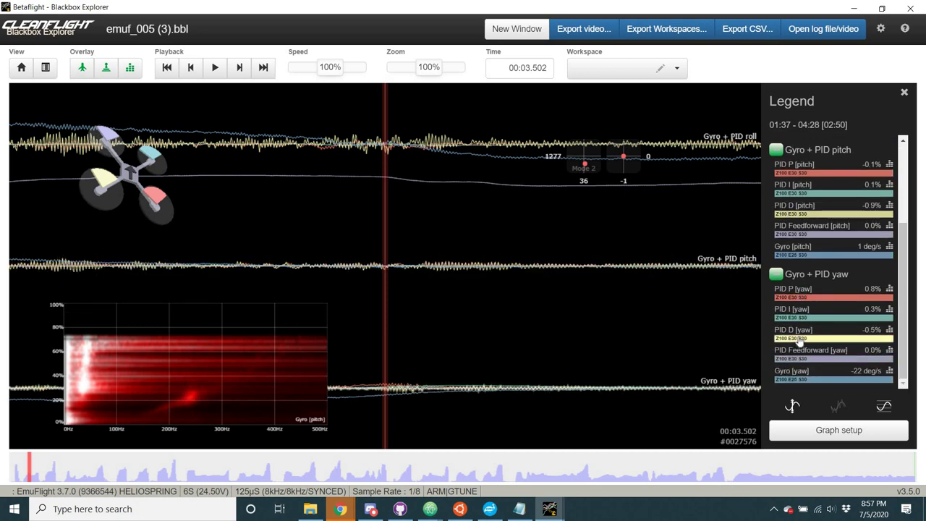
pyautogui.click(809, 375)
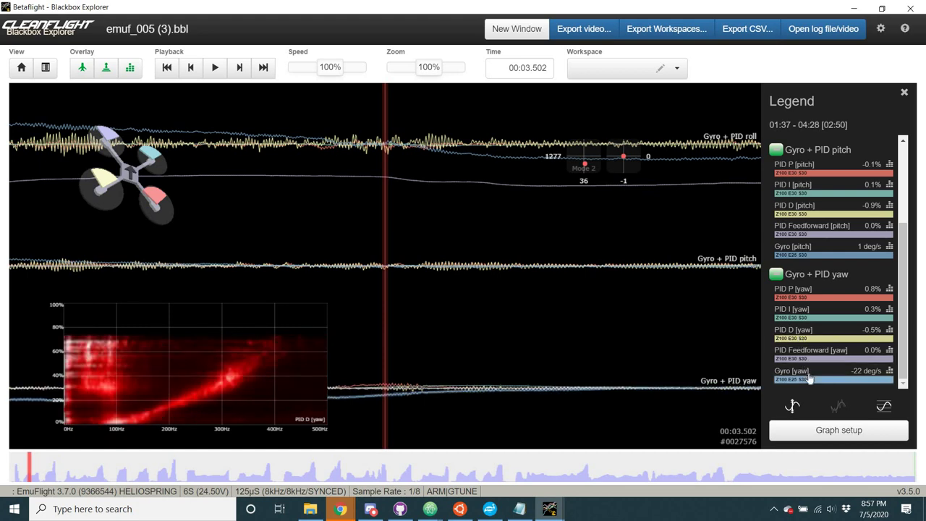
pyautogui.click(810, 376)
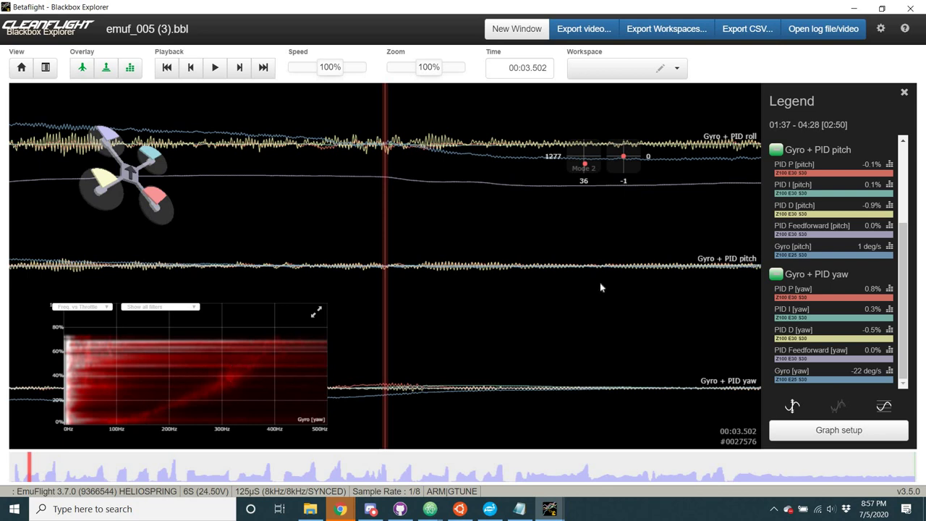
# Step: Show the Freq. vs Throttle spectrum of PID D [roll], followed by that of PID D [pitch]
pyautogui.scroll(2, 844, 240)
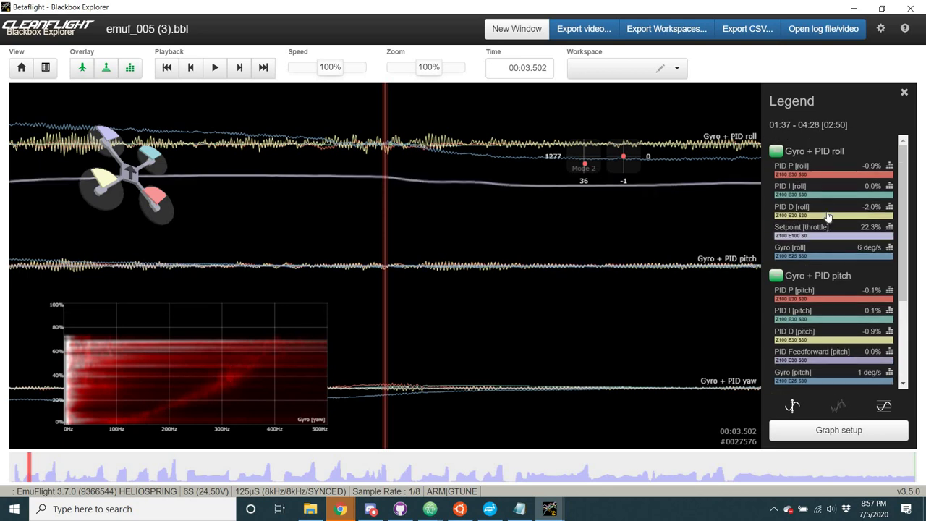
pyautogui.click(829, 216)
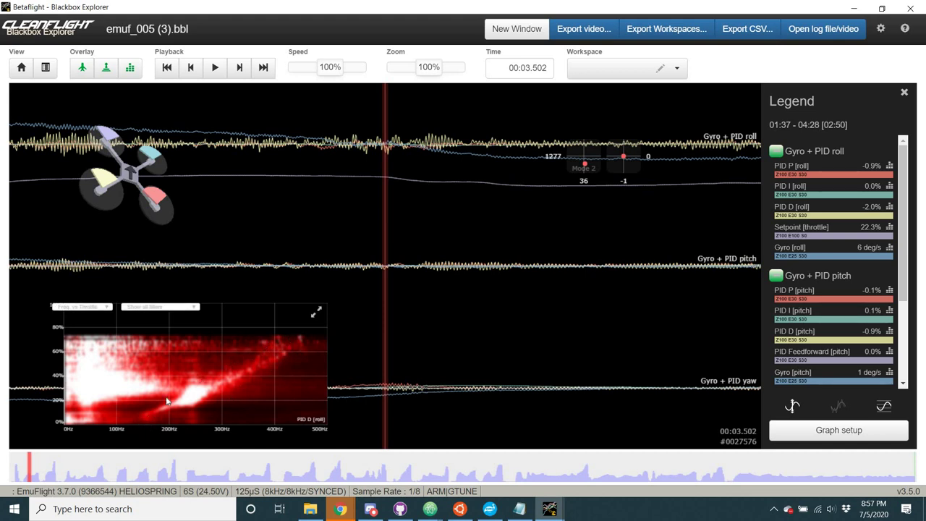
pyautogui.click(803, 338)
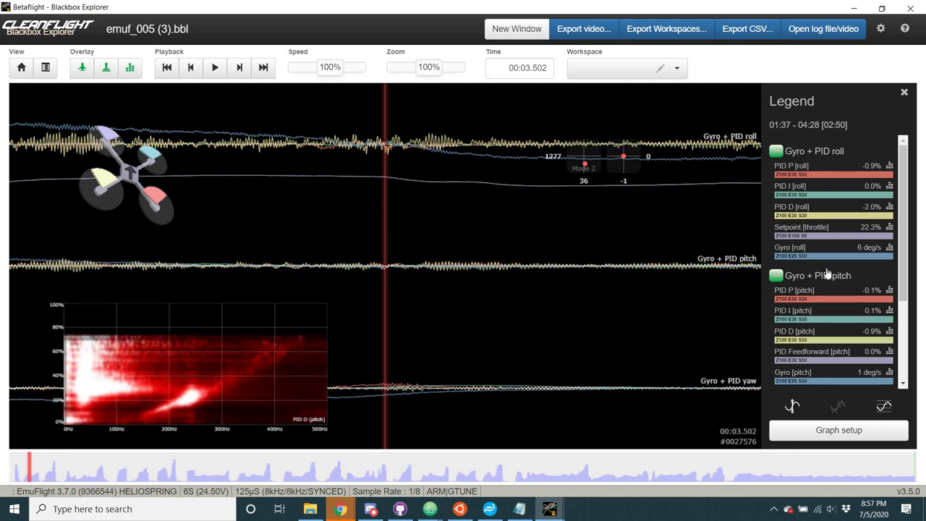
# Step: Show the Freq. vs Throttle spectrum of PID D [yaw] and check the PID settings in the log header information
pyautogui.scroll(-2, 824, 289)
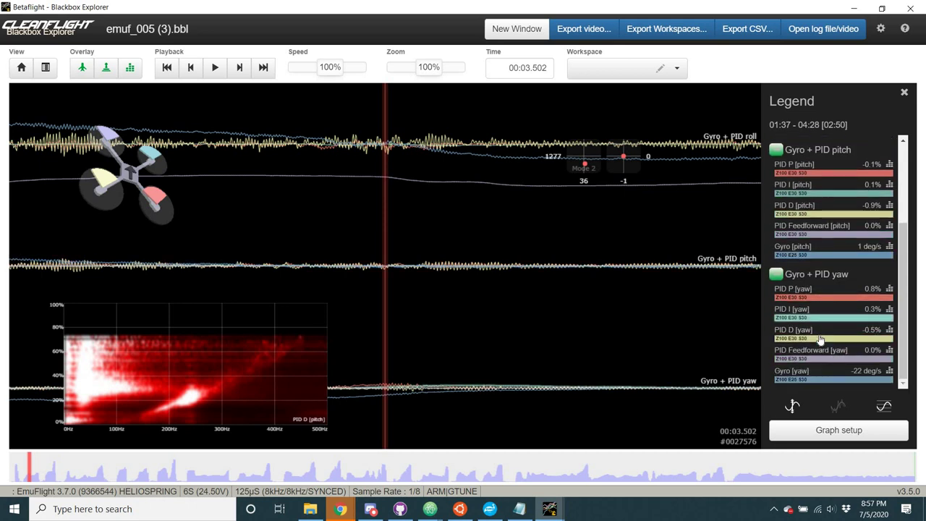
pyautogui.click(819, 338)
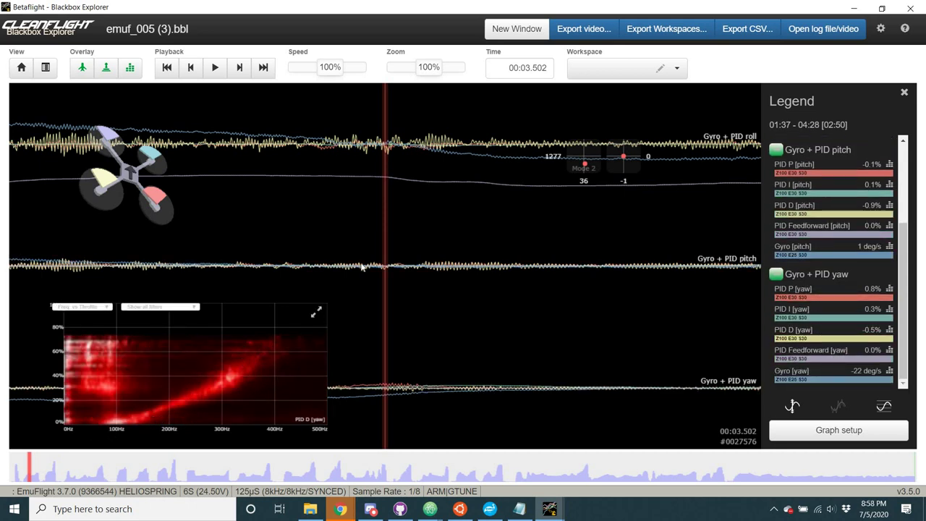
pyautogui.press('h')
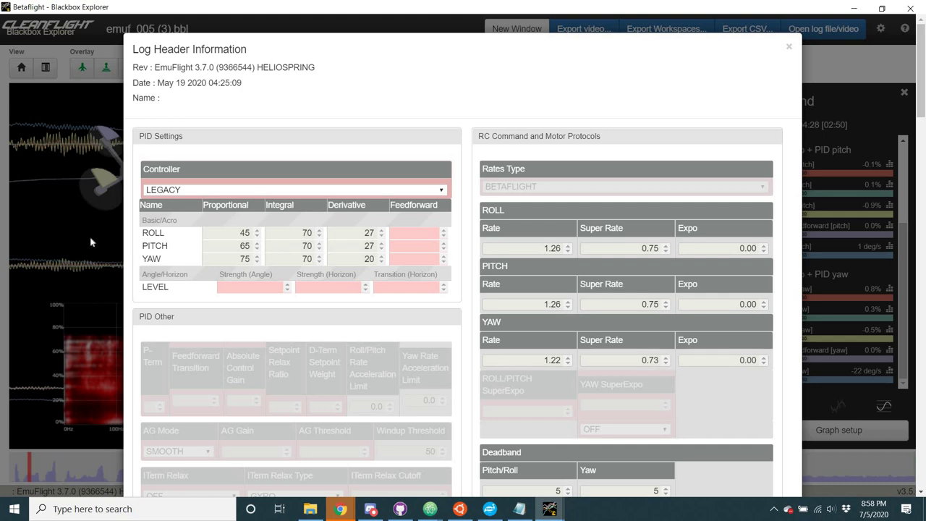
pyautogui.click(102, 315)
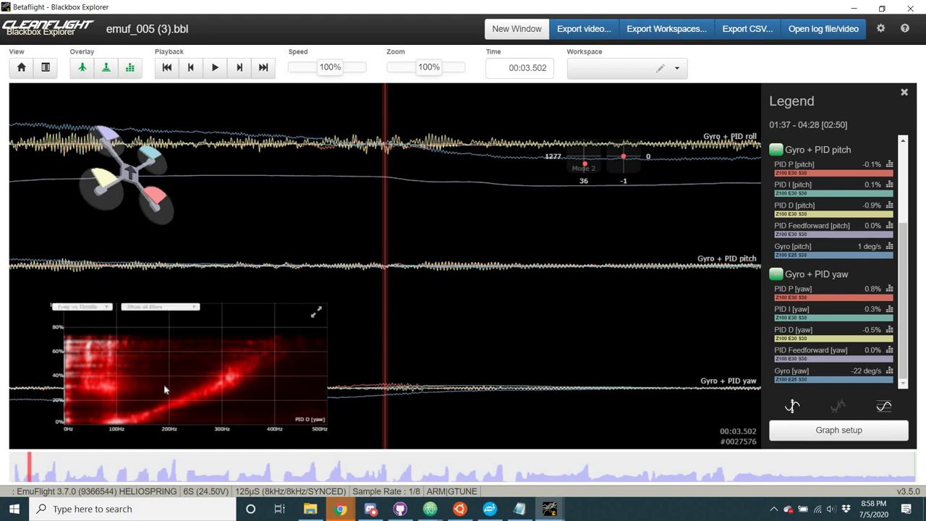
# Step: Switch the spectrum type to Frequency and view PID D [yaw], followed by PID D [pitch]
pyautogui.moveTo(79, 308)
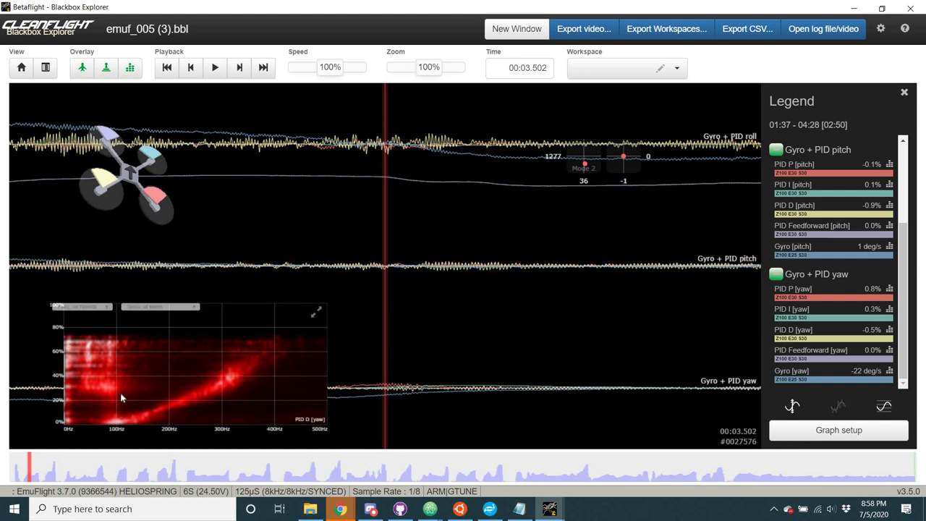
pyautogui.click(79, 308)
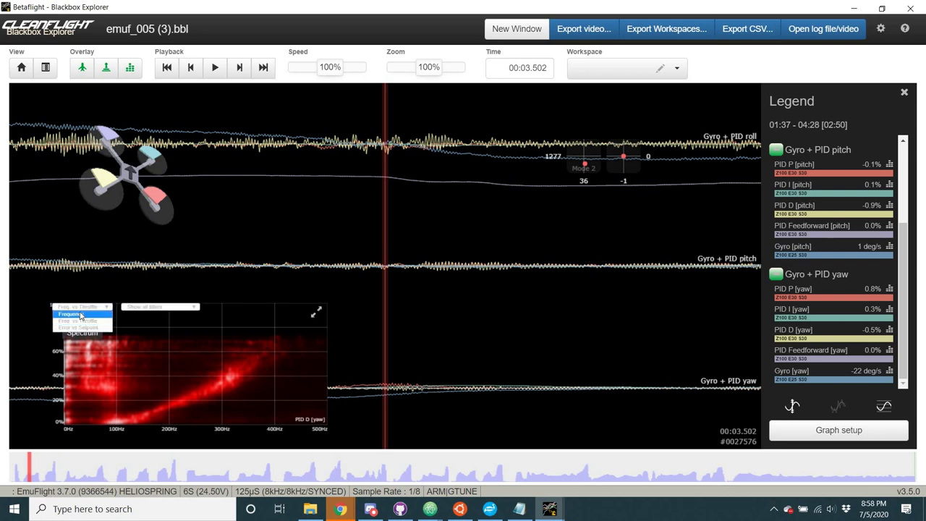
pyautogui.press('Return')
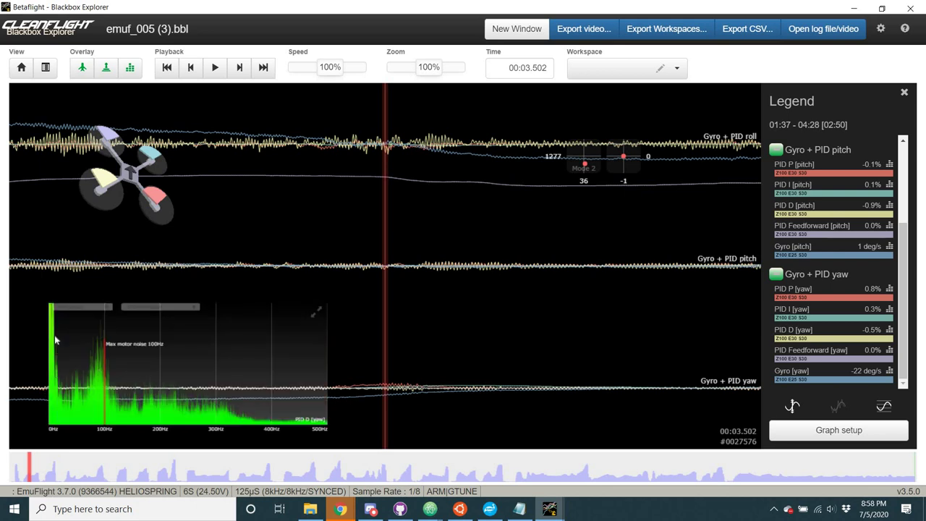
pyautogui.moveTo(110, 350)
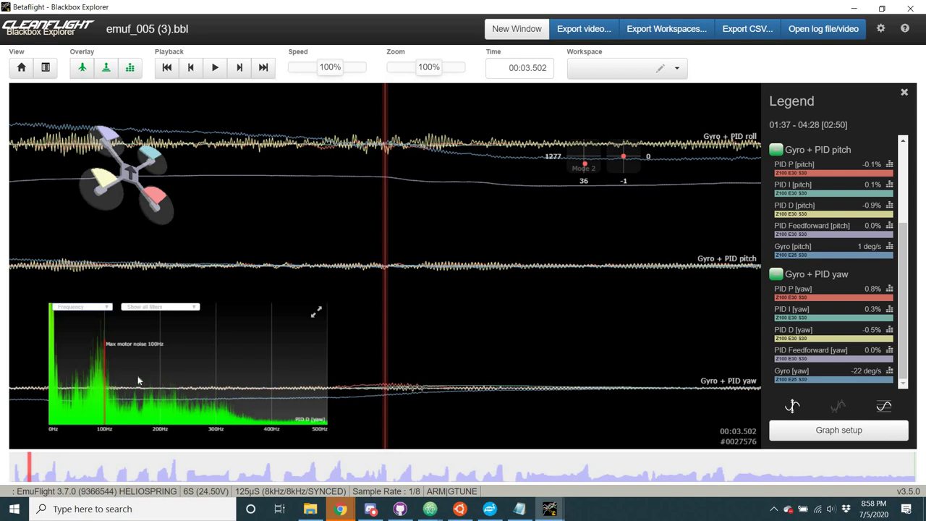
pyautogui.click(851, 215)
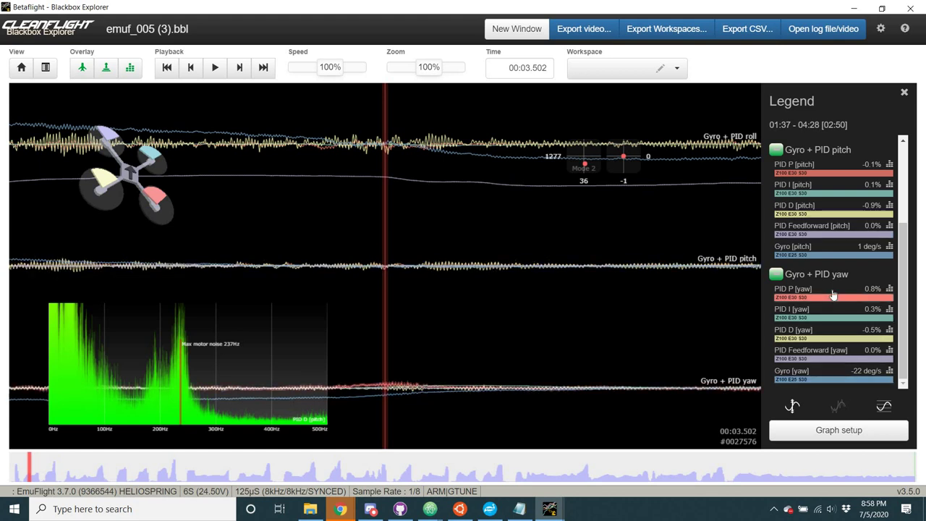
# Step: Show the Frequency spectrum of Gyro [pitch], followed by that of Gyro [roll]
pyautogui.click(825, 254)
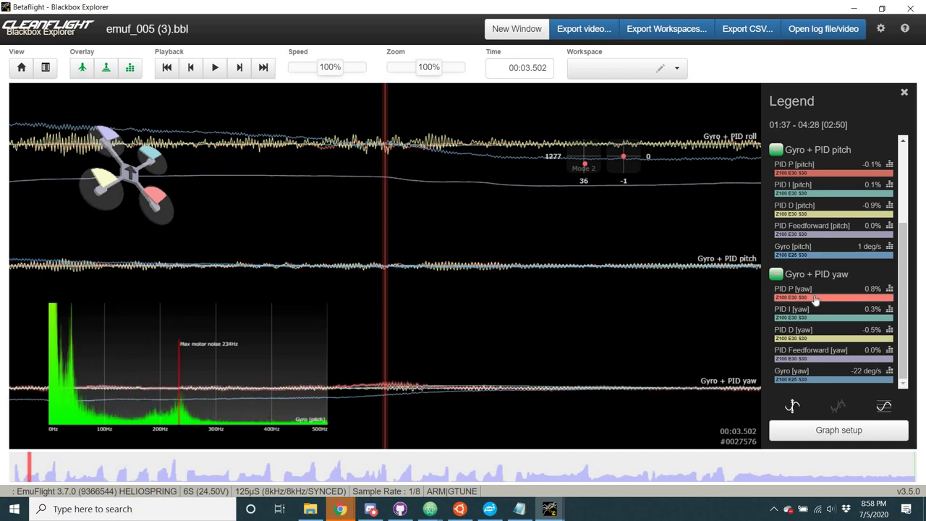
pyautogui.scroll(3, 813, 293)
pyautogui.click(812, 245)
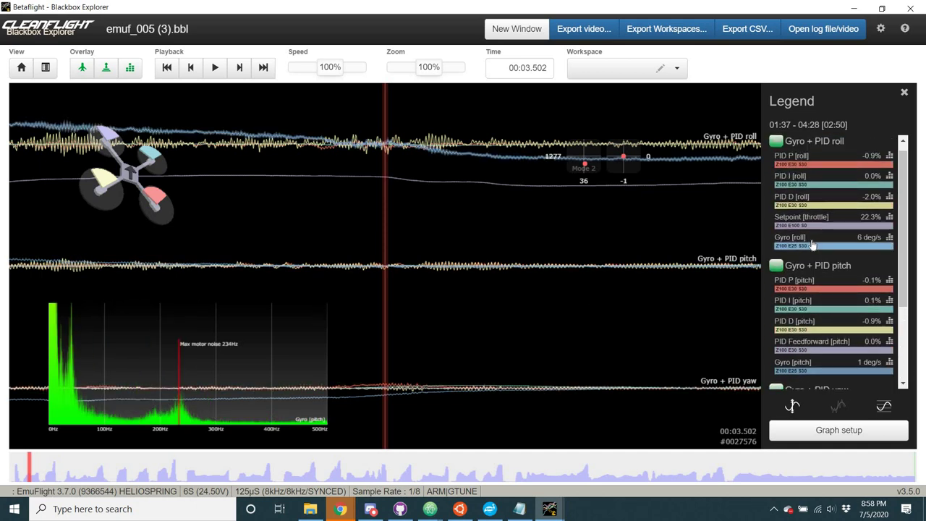
# Step: Enlarge the Gyro [roll] frequency spectrum to examine its noise peaks, and restore its small size
pyautogui.moveTo(71, 327)
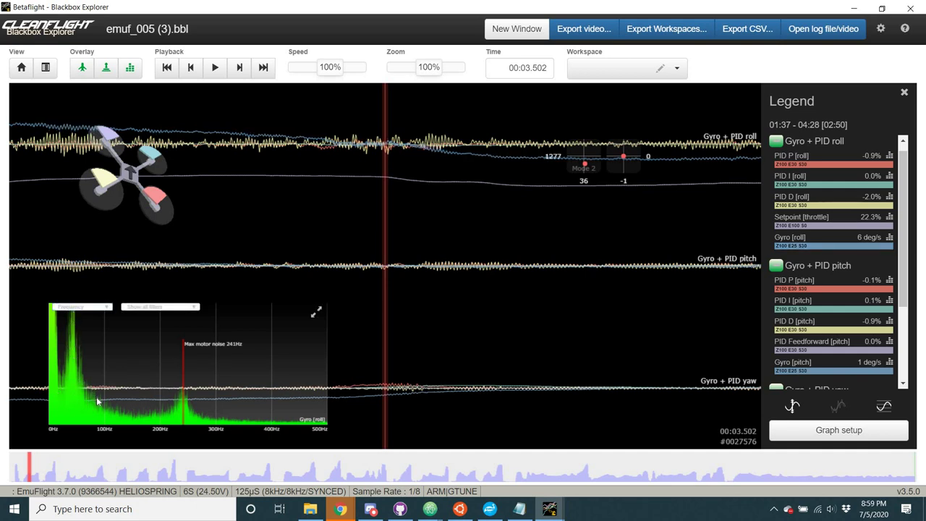
pyautogui.click(316, 311)
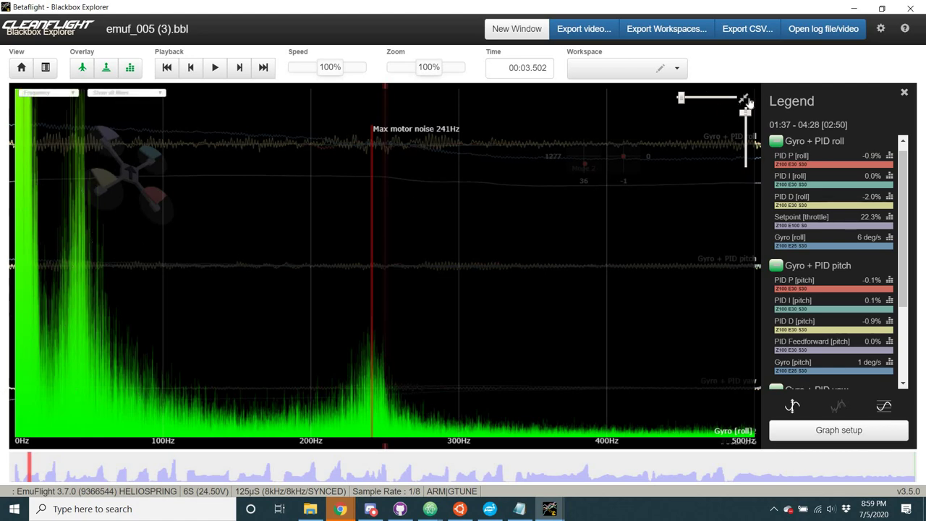
pyautogui.click(388, 201)
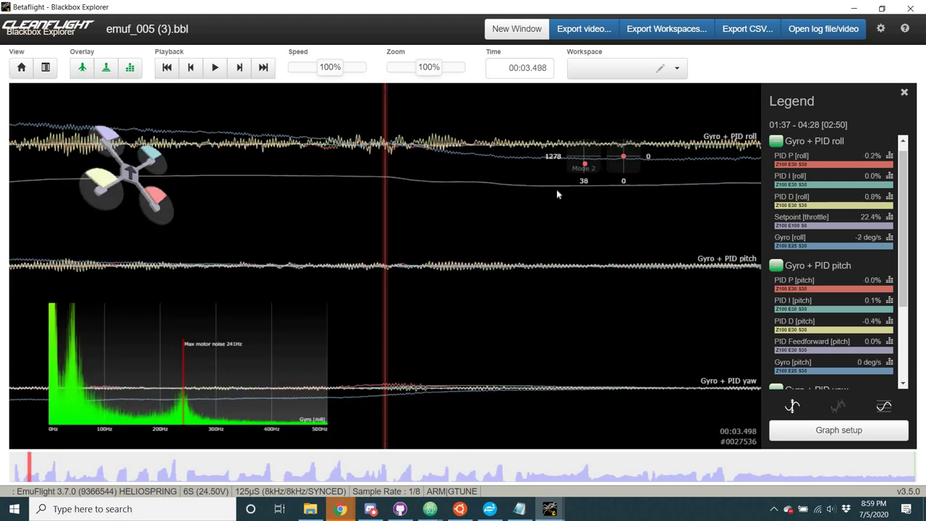
# Step: Move the log back to 00:00.779, where the oscillation begins, and set the in point there
pyautogui.scroll(8, 557, 194)
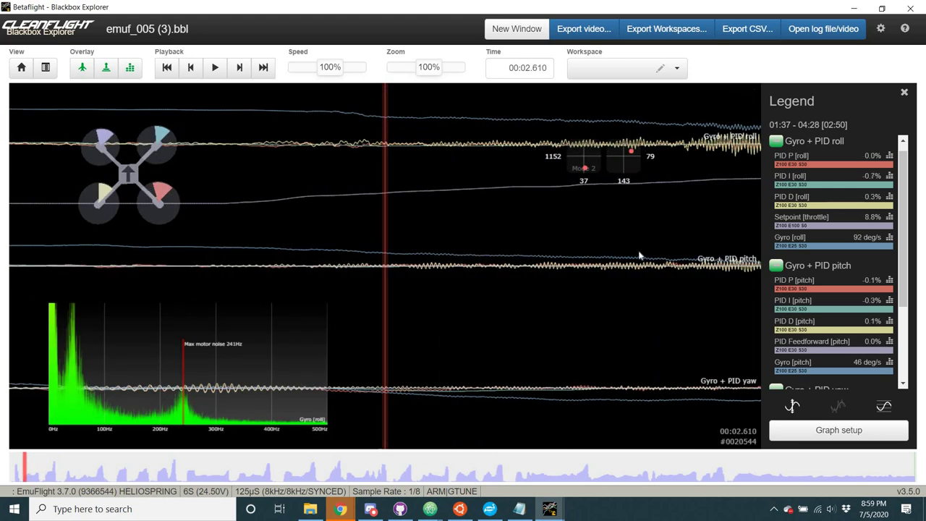
pyautogui.scroll(12, 644, 257)
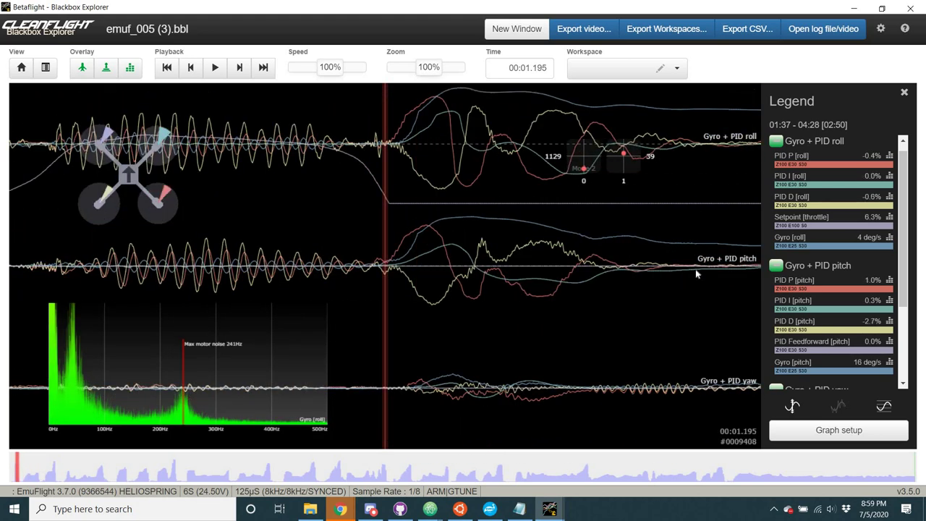
pyautogui.scroll(5, 696, 273)
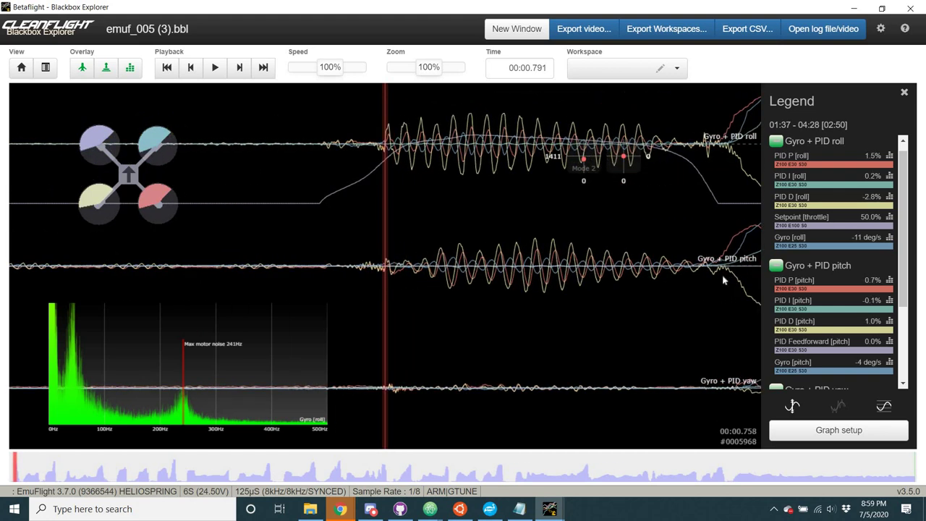
pyautogui.scroll(-2, 722, 275)
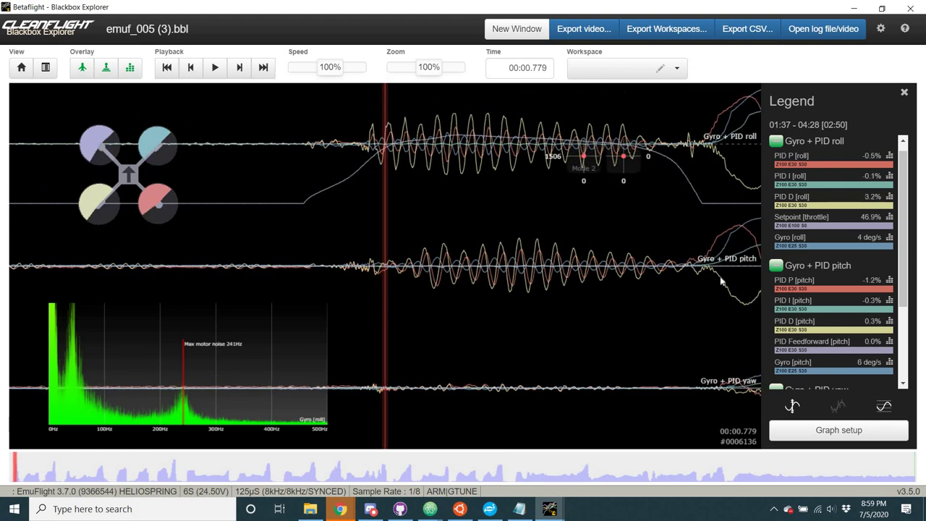
pyautogui.press('i')
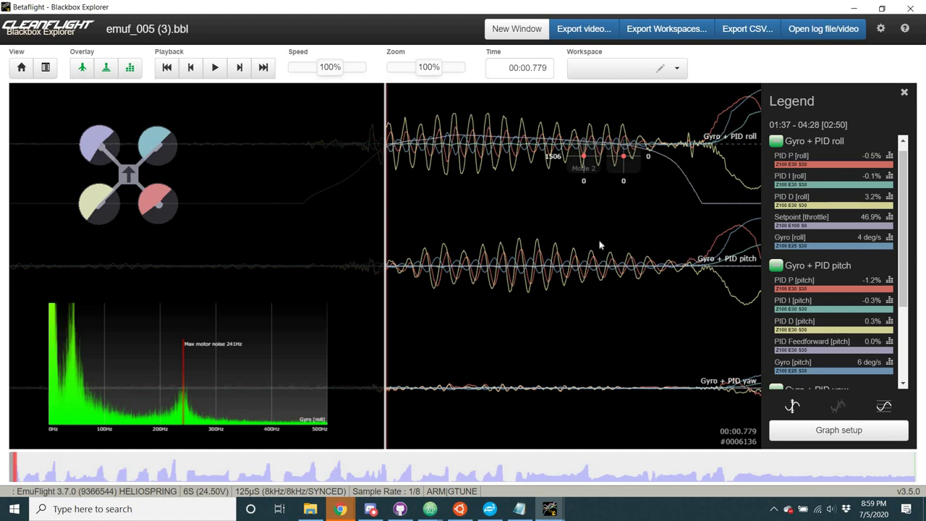
# Step: Isolate the Gyro + PID roll graph and examine the oscillation cycles between about 00:00.788 and 00:00.802
pyautogui.scroll(-2, 593, 244)
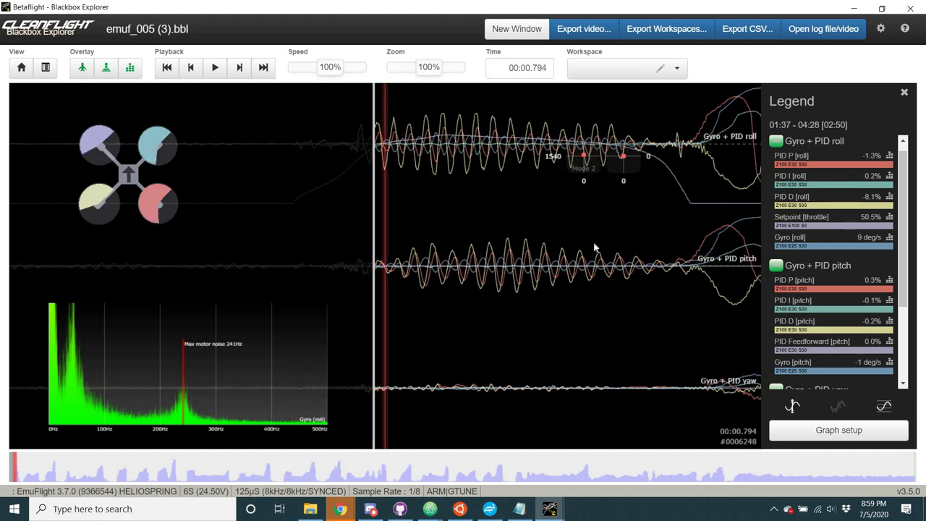
pyautogui.scroll(2, 593, 248)
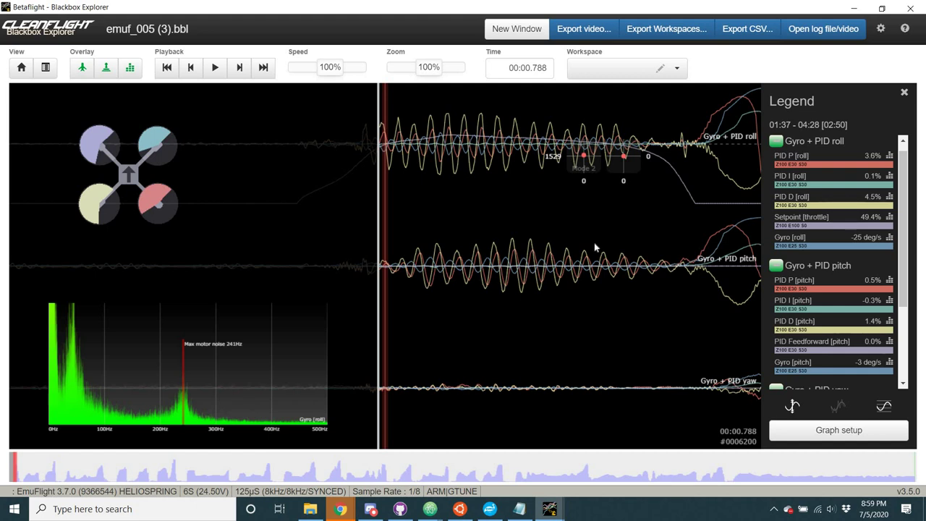
pyautogui.scroll(-1, 594, 242)
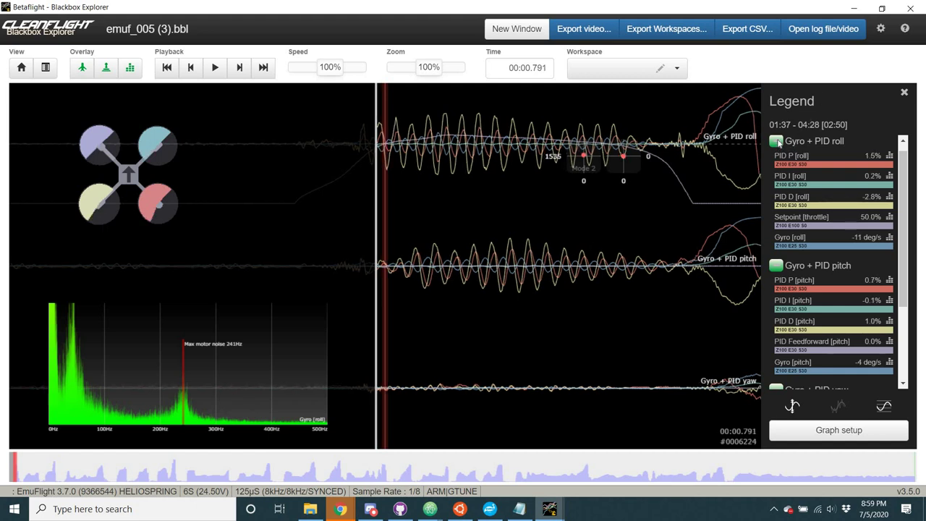
pyautogui.click(778, 142)
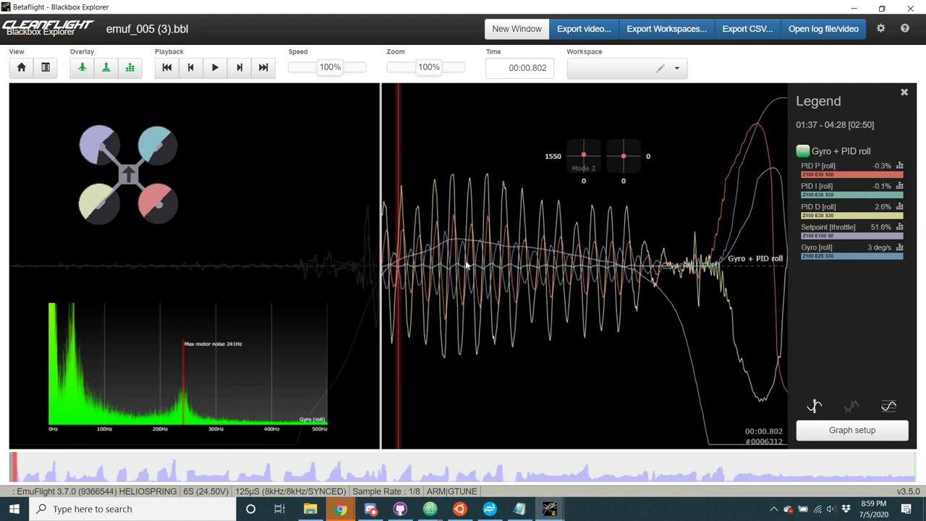
pyautogui.scroll(-2, 469, 267)
pyautogui.scroll(-1, 469, 266)
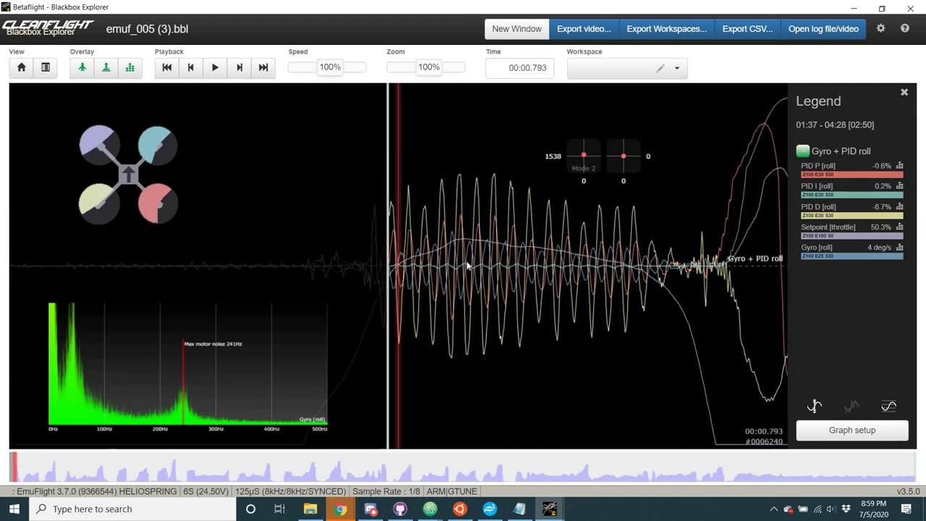
pyautogui.scroll(-1, 416, 274)
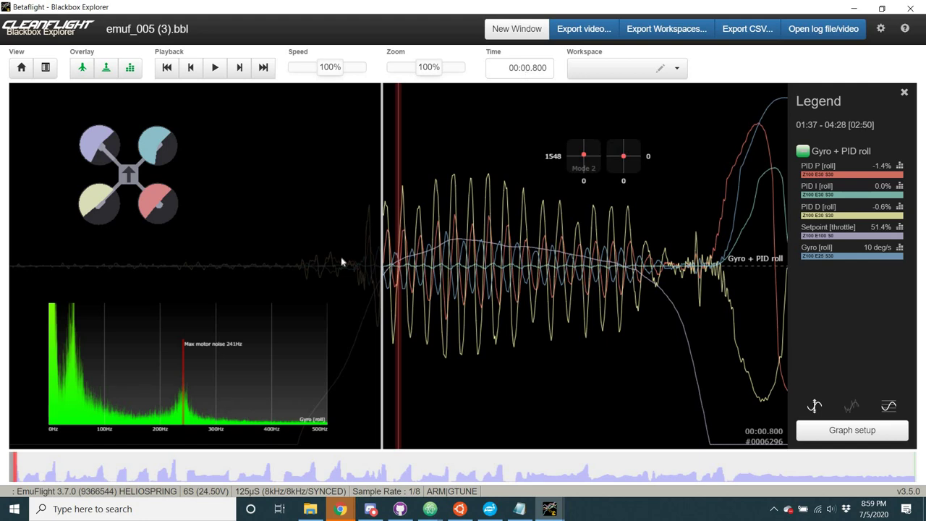
# Step: Switch to Chrome and search Google for ".8 seconds to hz" in a new tab
pyautogui.click(340, 509)
pyautogui.click(412, 441)
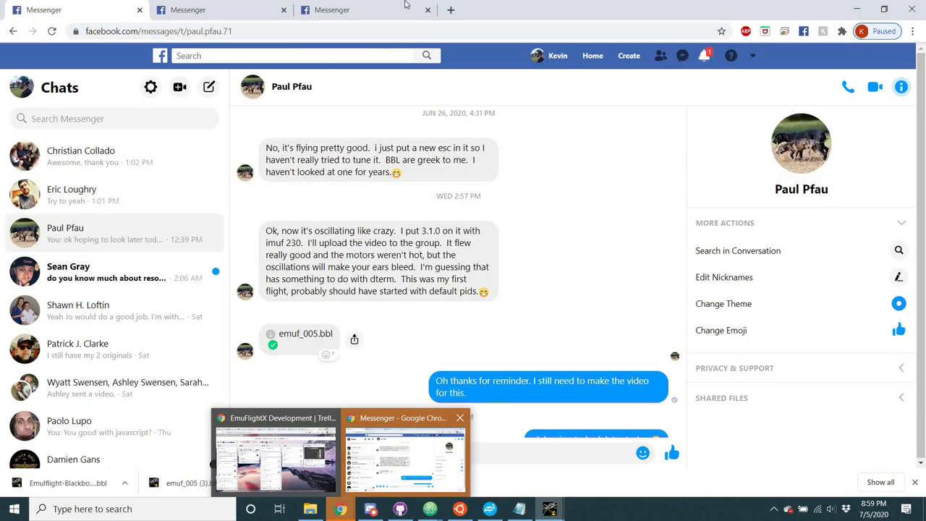
pyautogui.click(451, 10)
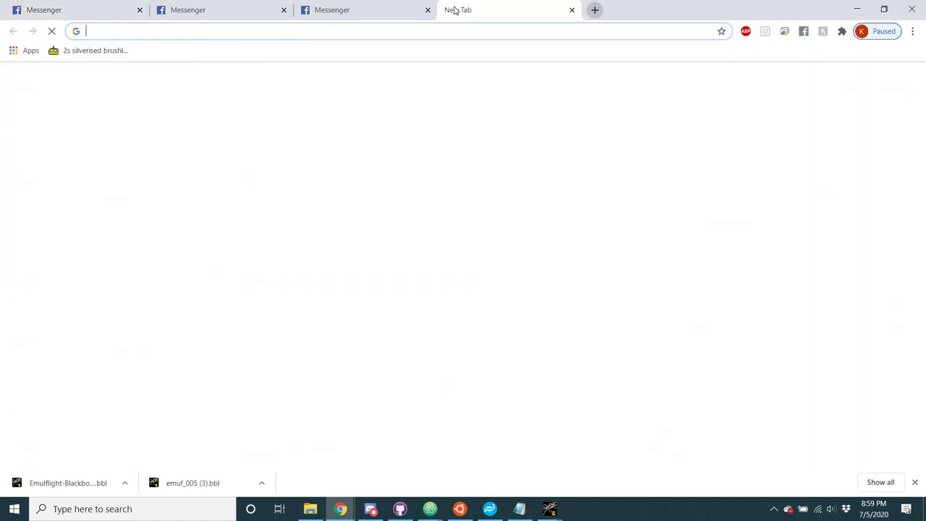
pyautogui.write('.8 seconds to hz')
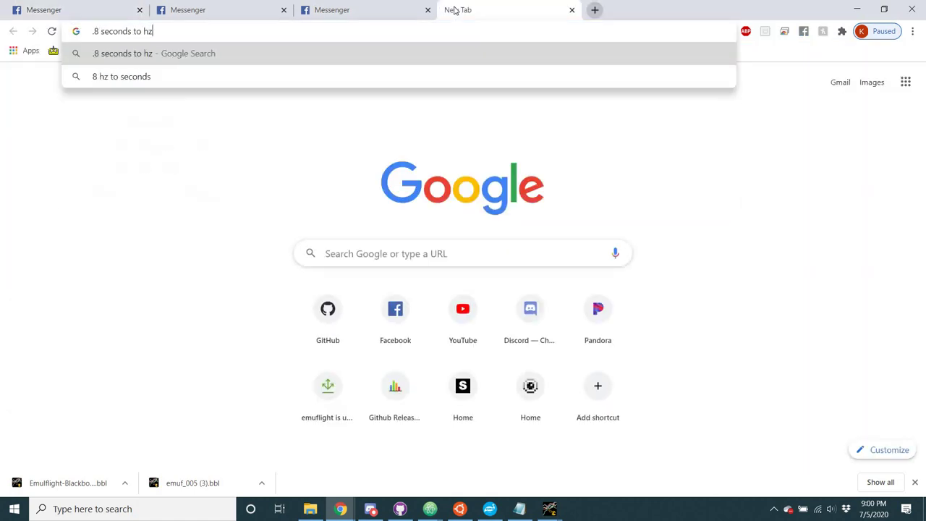
pyautogui.press('Return')
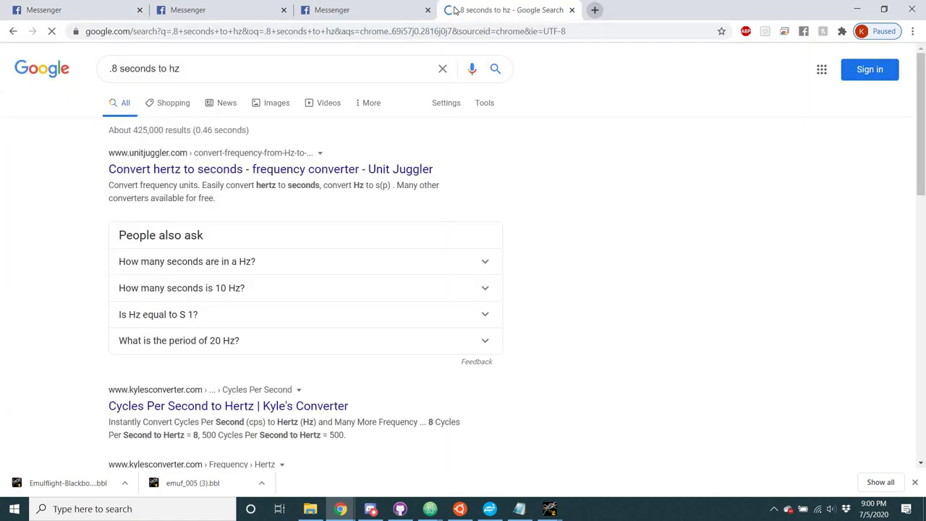
# Step: Check Unit Juggler's hertz to seconds converter, return to the results and expand the question "Is Hz equal to S 1?"
pyautogui.click(310, 173)
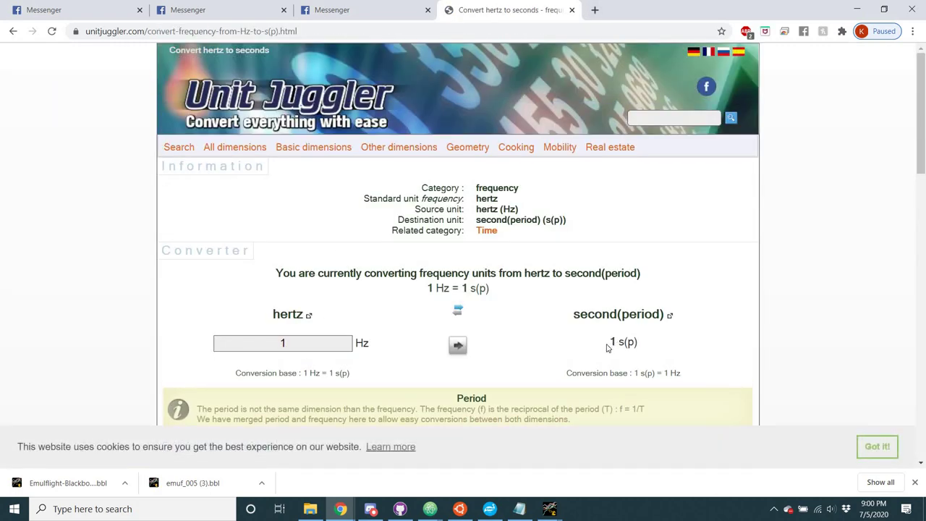
pyautogui.click(13, 31)
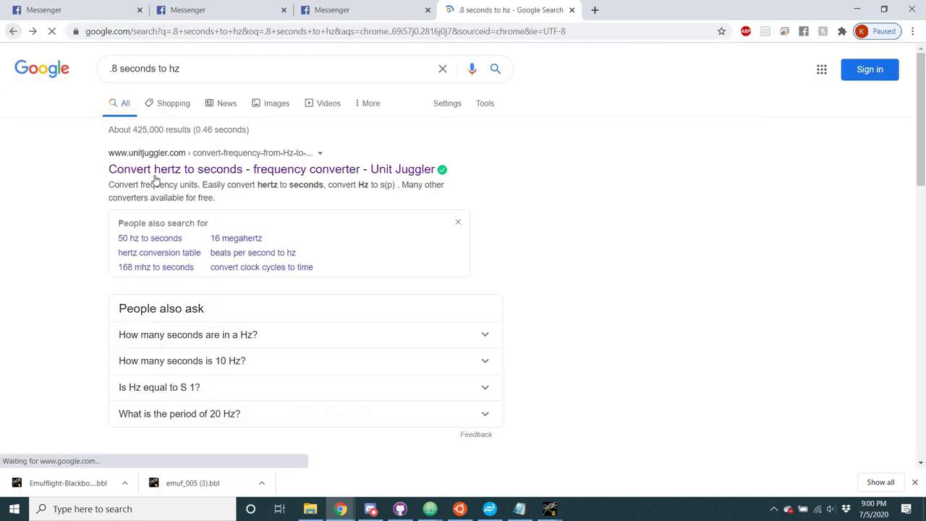
pyautogui.scroll(-3, 155, 182)
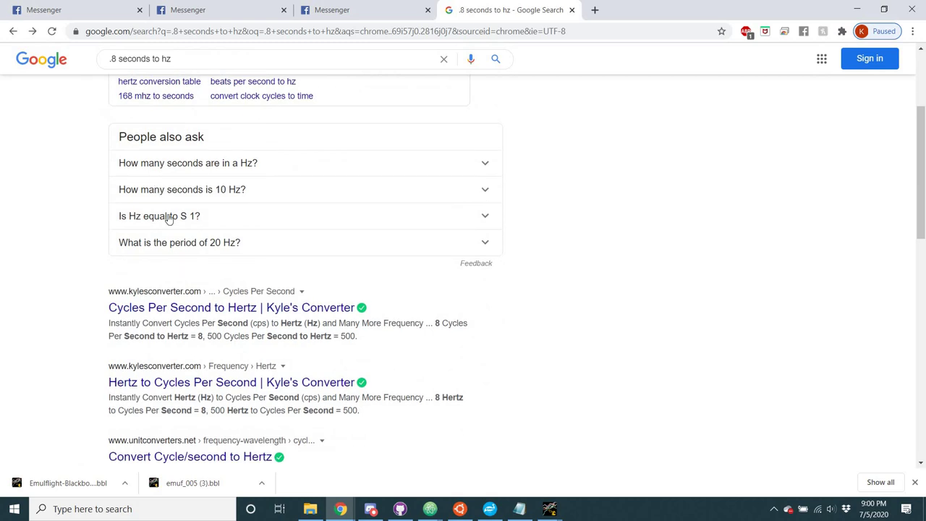
pyautogui.click(167, 217)
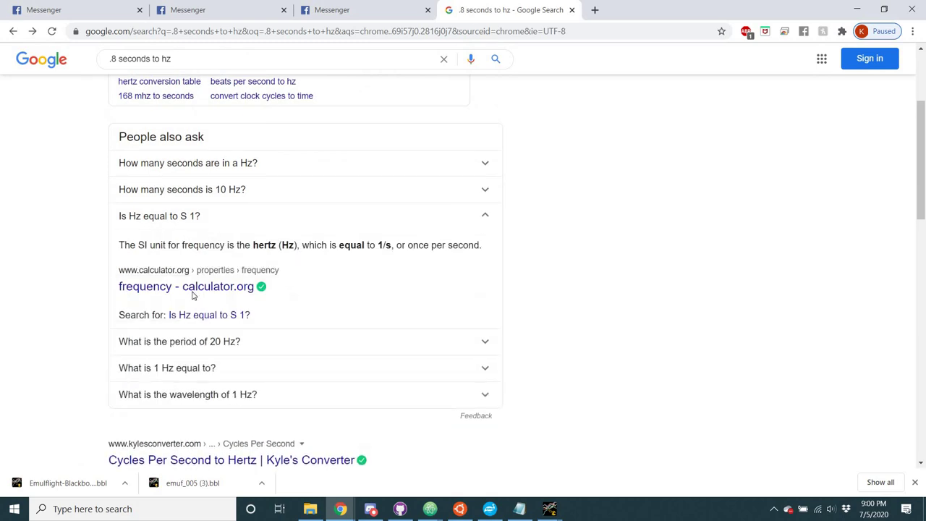
# Step: Open Kyle's Converter page for Cycles Per Second to Hertz and look through its unit descriptions and conversions table
pyautogui.scroll(-3, 195, 294)
pyautogui.click(208, 259)
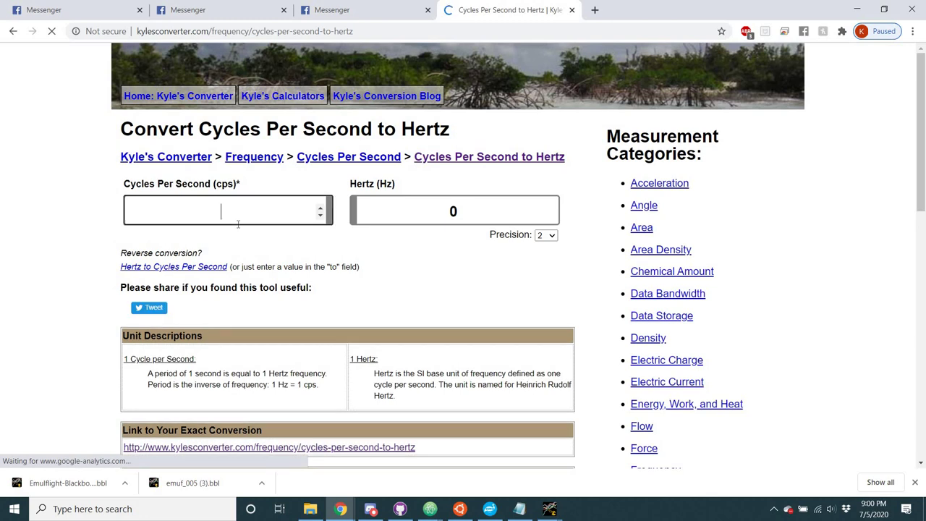
pyautogui.scroll(-2, 78, 93)
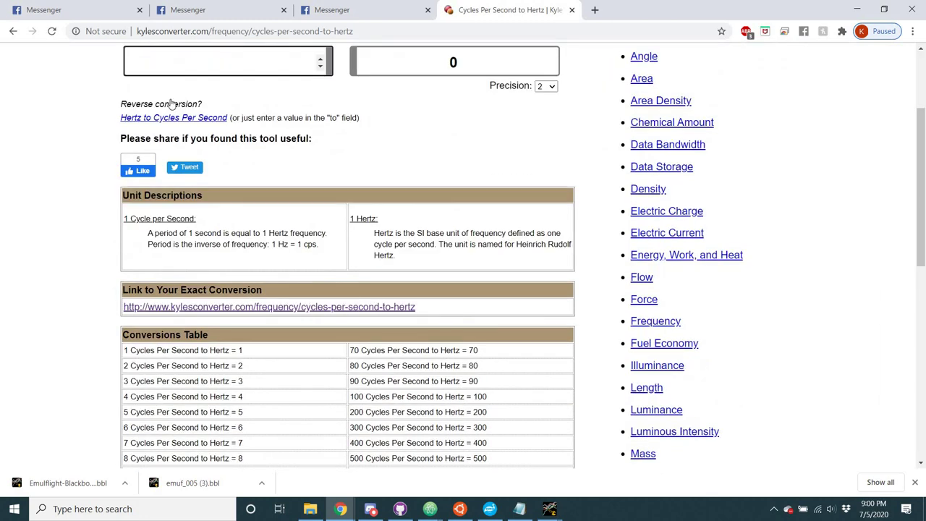
# Step: Convert .8 and 1.2 cycles per second to hertz in Kyle's Converter
pyautogui.scroll(2, 170, 104)
pyautogui.write('.8')
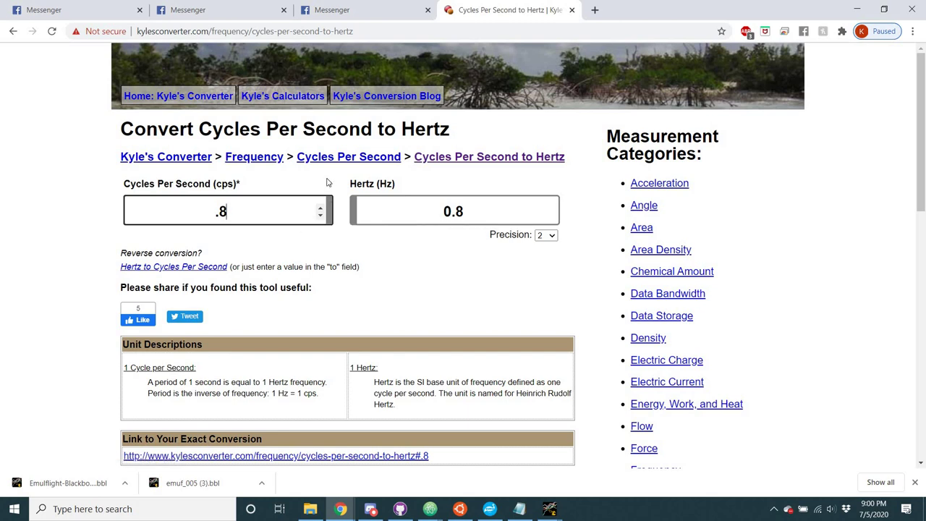
pyautogui.press('BackSpace')
pyautogui.press('BackSpace')
pyautogui.write('1.2')
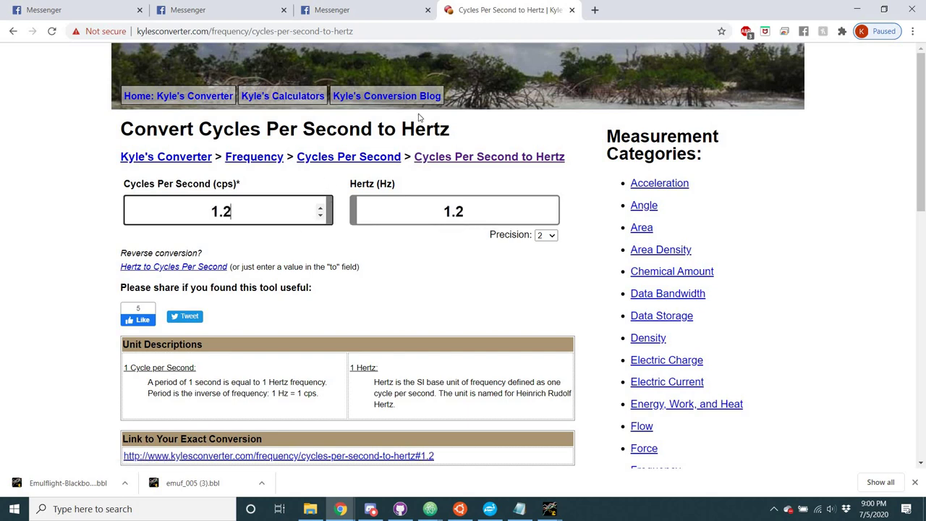
# Step: Search Google for "converting seconds into hertz" and look through the results
pyautogui.click(555, 30)
pyautogui.write('converting')
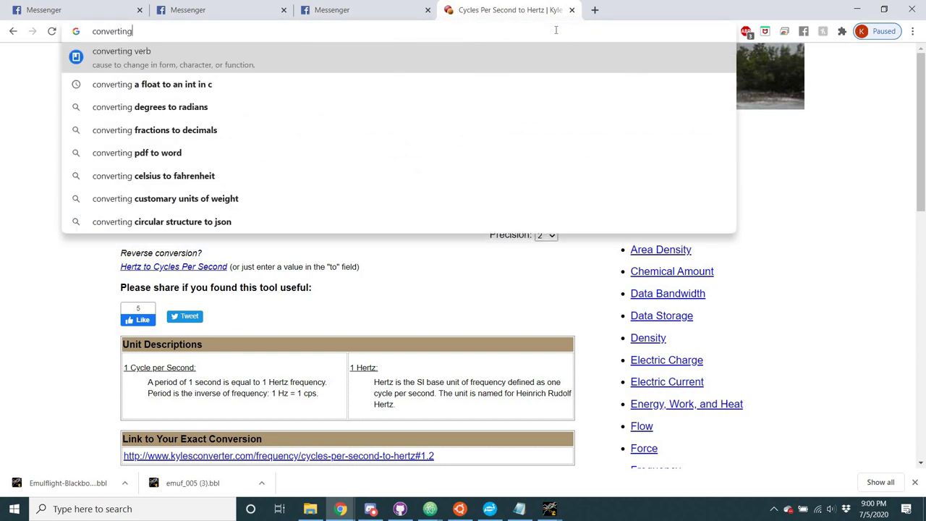
pyautogui.write(' seconds into hu')
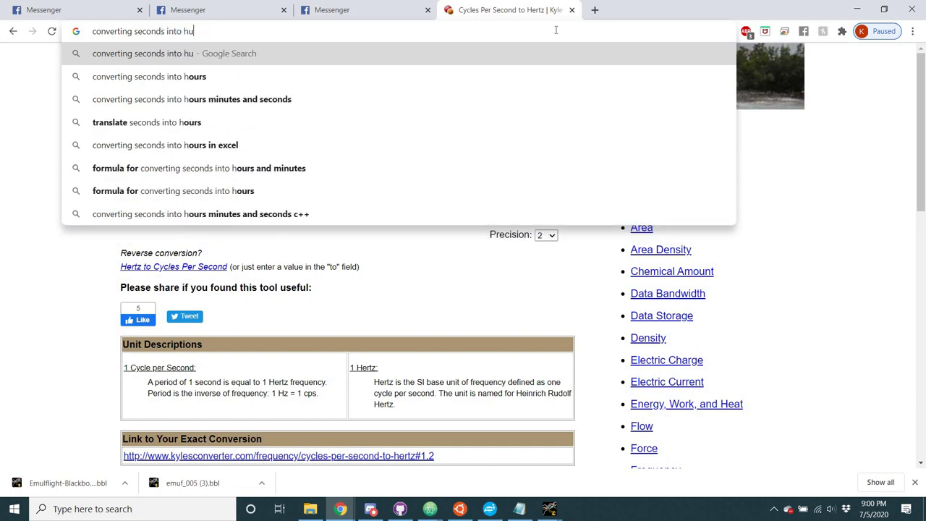
pyautogui.press('BackSpace')
pyautogui.write('ertz')
pyautogui.press('Return')
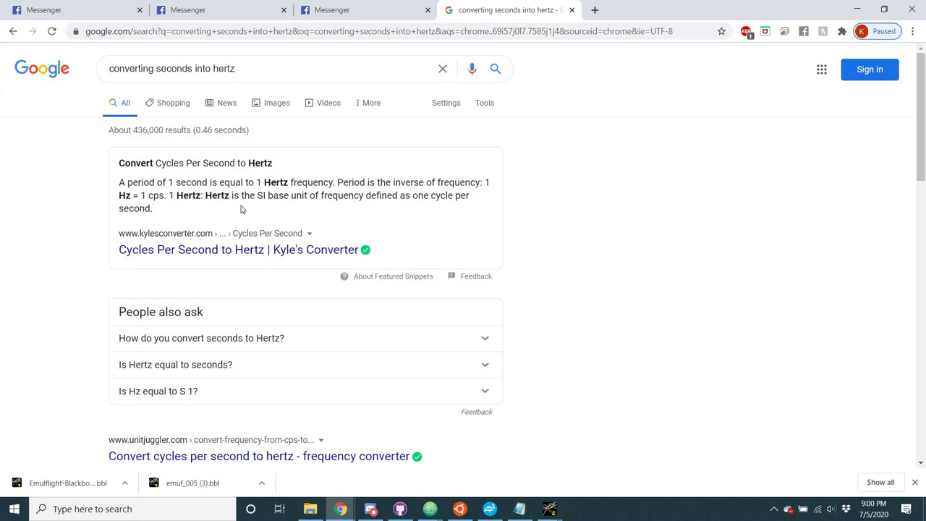
pyautogui.scroll(-2, 243, 209)
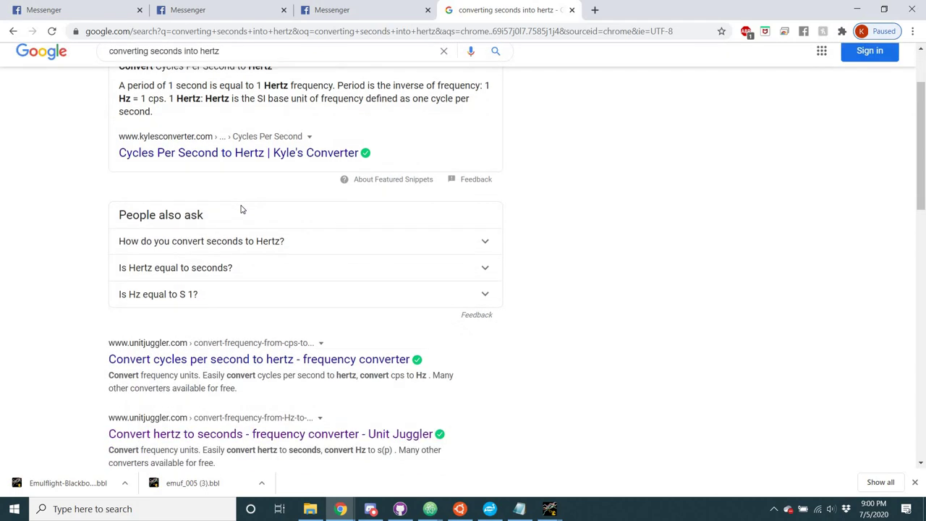
pyautogui.scroll(-1, 242, 209)
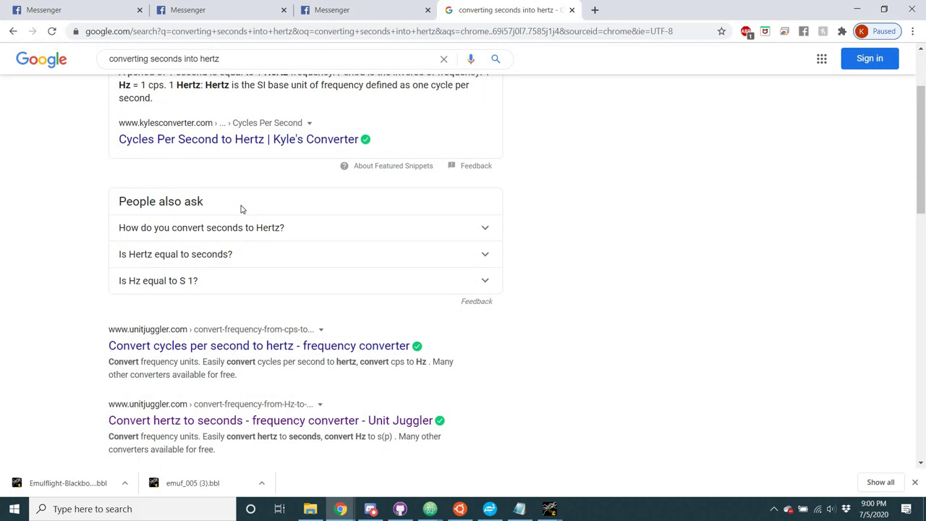
pyautogui.scroll(-1, 243, 209)
pyautogui.scroll(3, 242, 209)
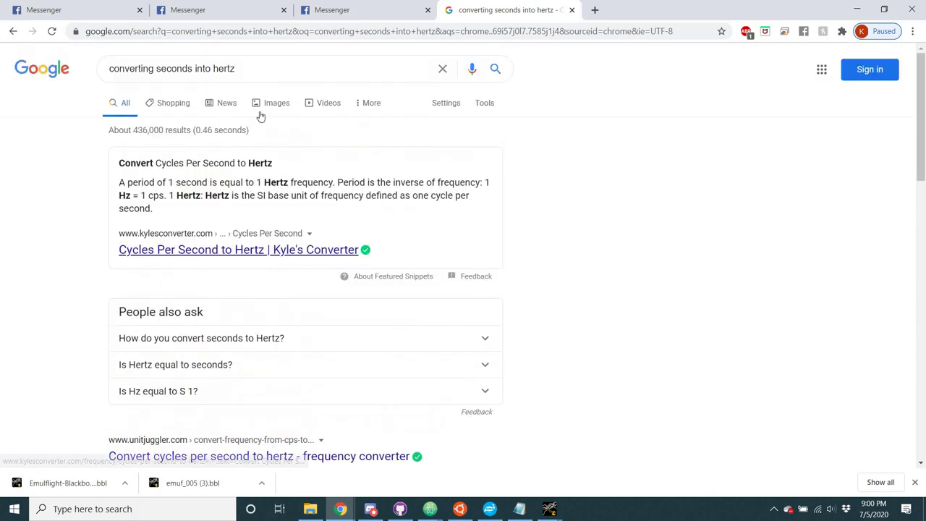
# Step: Search Google for "converting hz to seconds", using the corrected spelling of the query
pyautogui.tripleClick(275, 67)
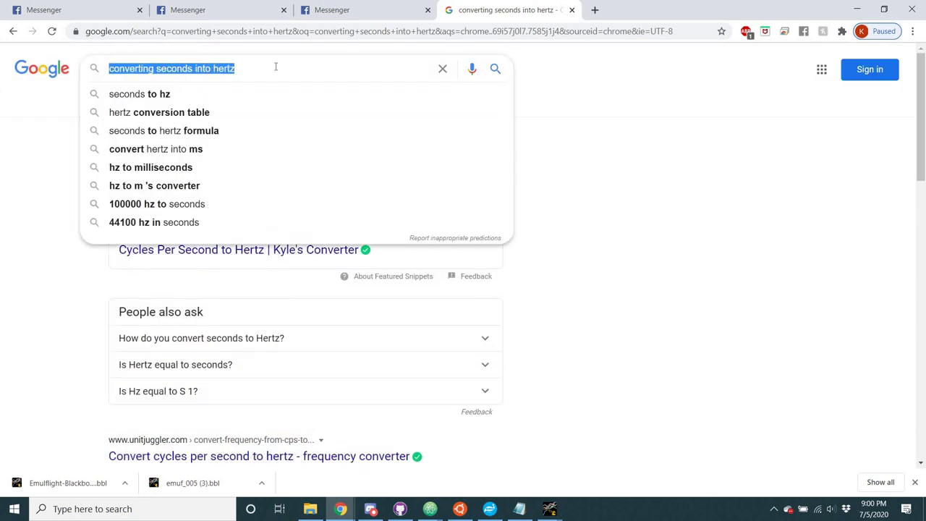
pyautogui.write('converting')
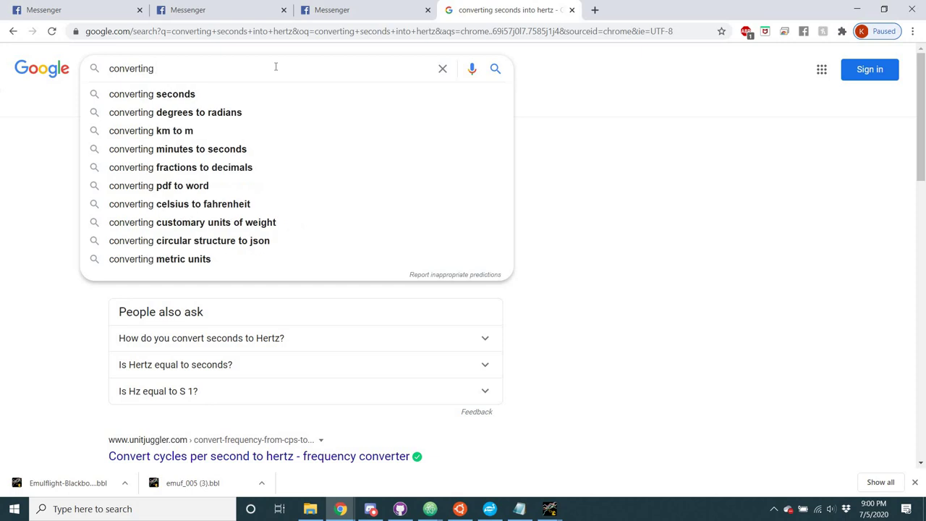
pyautogui.write(' hz t')
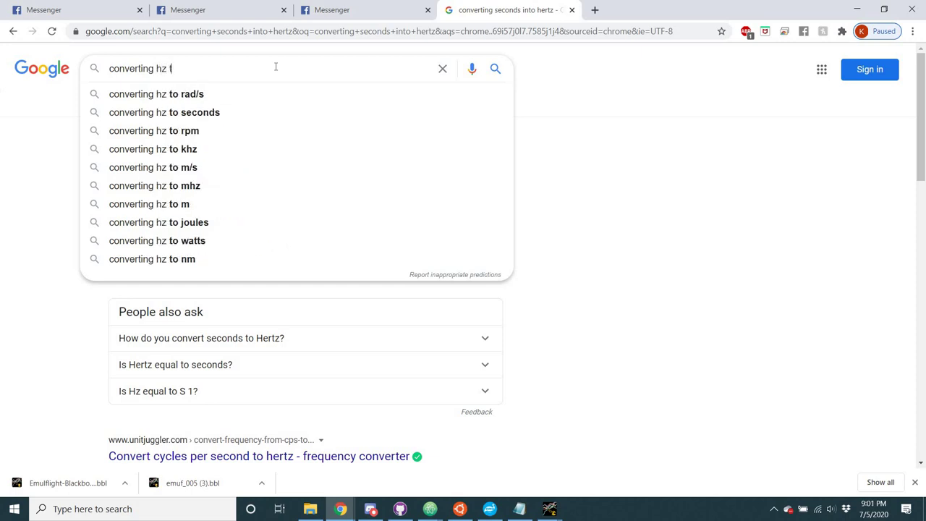
pyautogui.write('o secons')
pyautogui.press('Return')
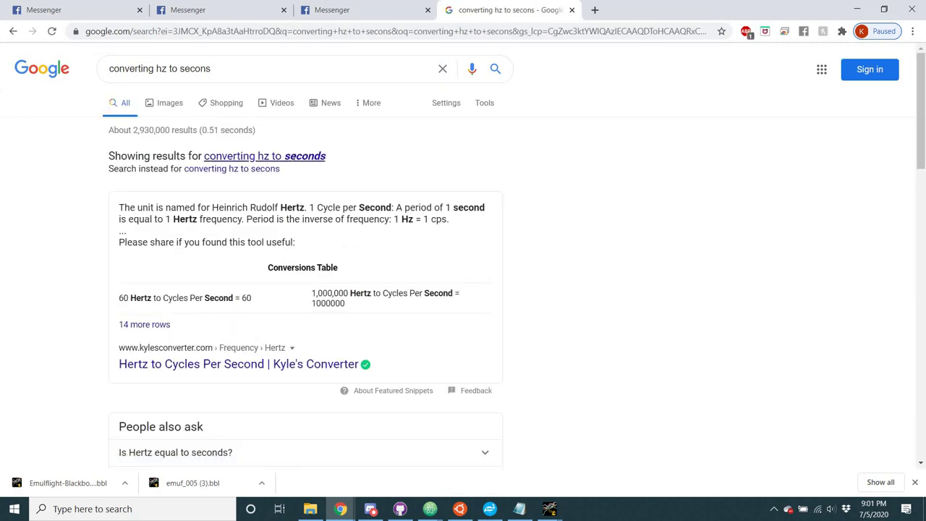
pyautogui.click(265, 156)
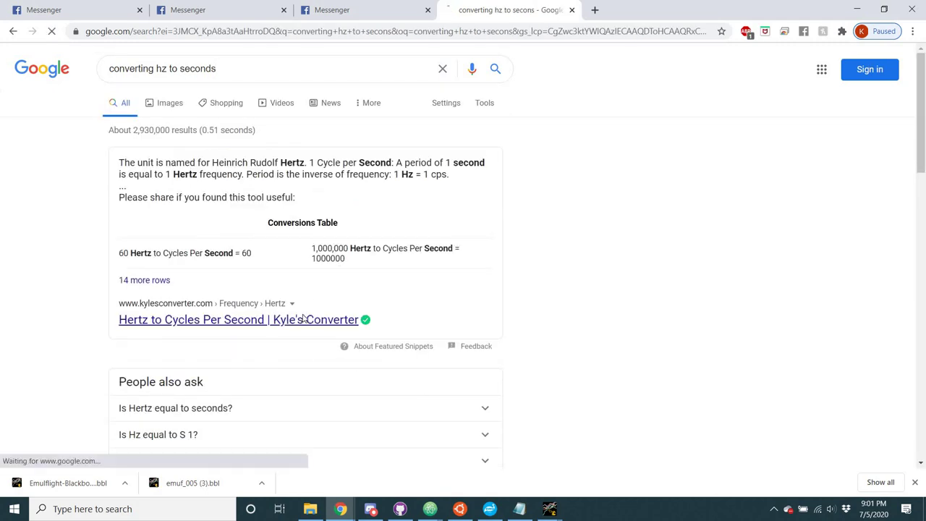
# Step: Open Kyle's Converter page for Hertz to Cycles Per Second and try .8 and 100.2 as cycles per second values
pyautogui.click(304, 319)
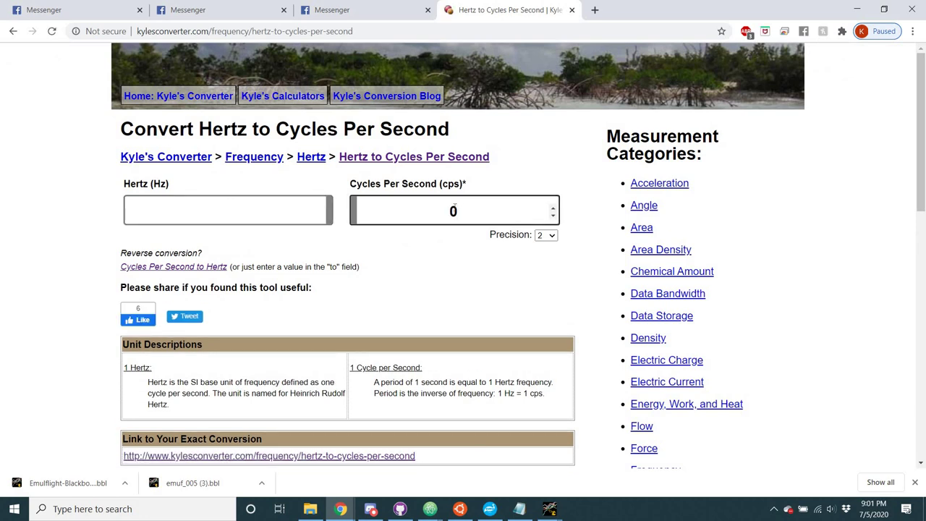
pyautogui.press('BackSpace')
pyautogui.write('.8')
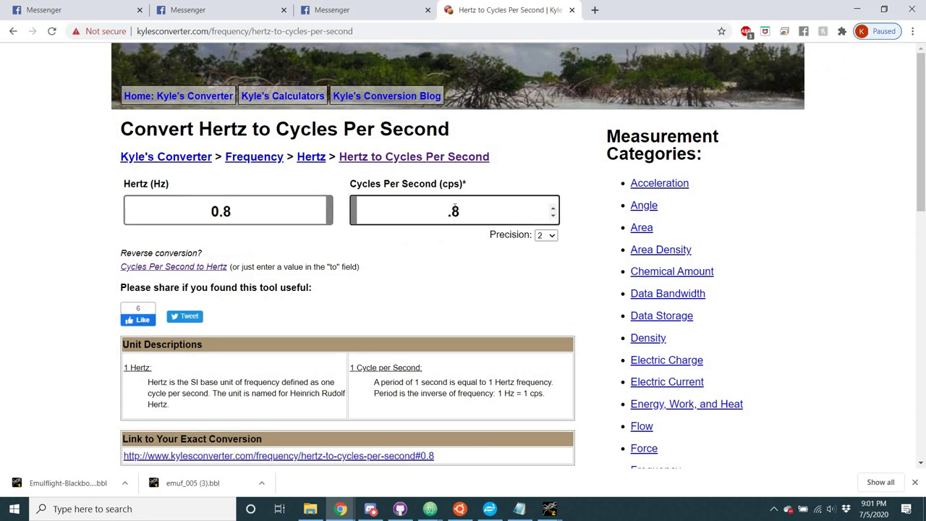
pyautogui.press('BackSpace')
pyautogui.write('100.2')
# Step: Switch to Blackbox Explorer, examine the roll oscillations between about 00:00.793 and 00:00.843, and move back to 00:00.557
pyautogui.moveTo(549, 508)
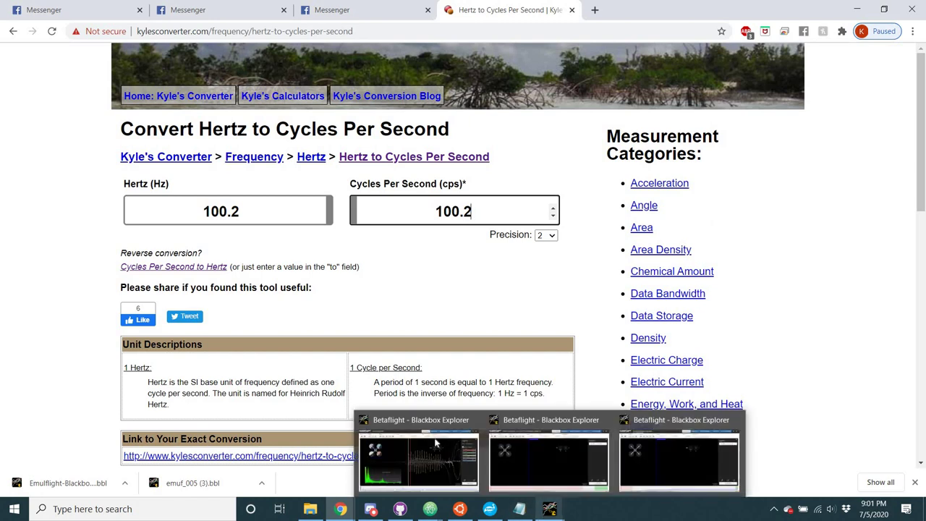
pyautogui.click(436, 443)
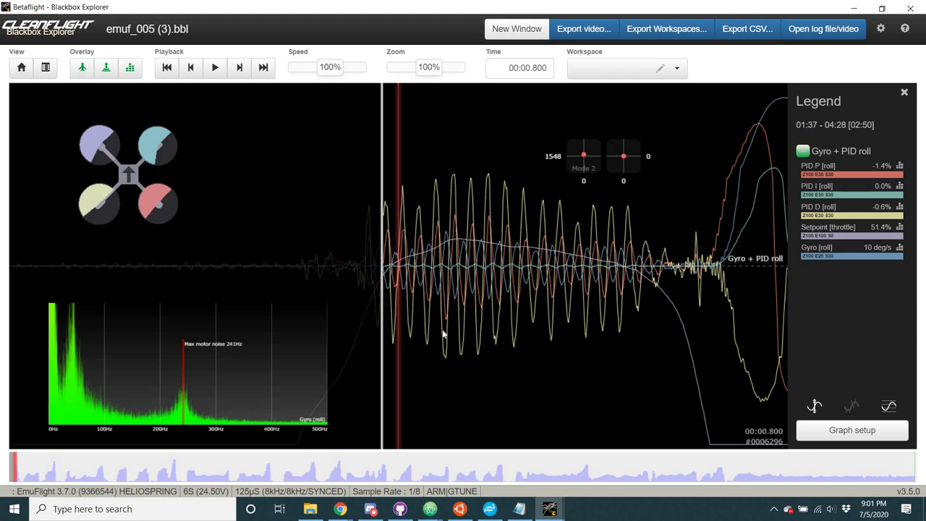
pyautogui.scroll(-1, 469, 306)
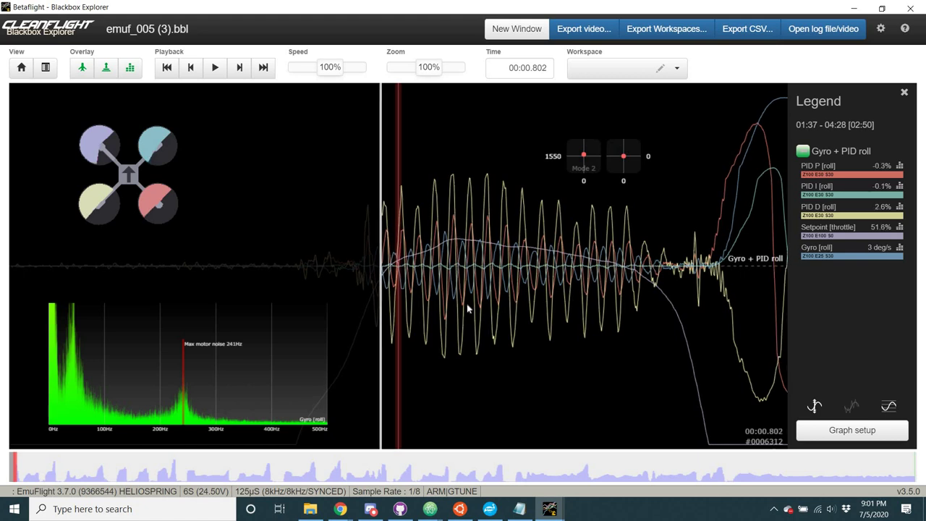
pyautogui.scroll(-10, 458, 308)
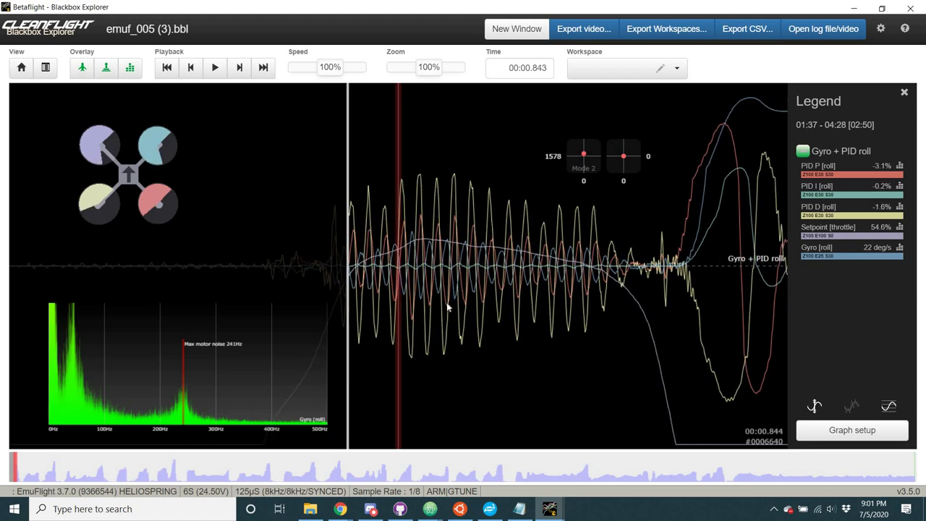
pyautogui.scroll(12, 459, 310)
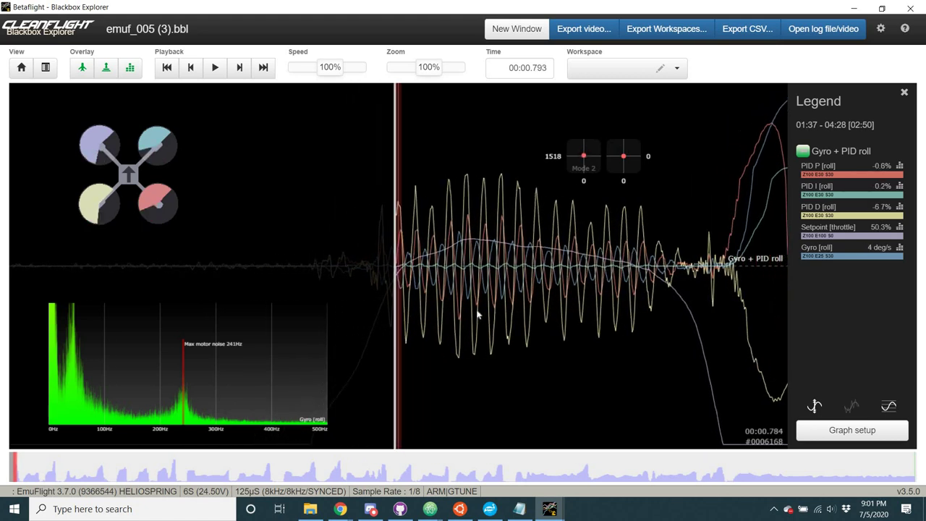
pyautogui.scroll(-3, 471, 313)
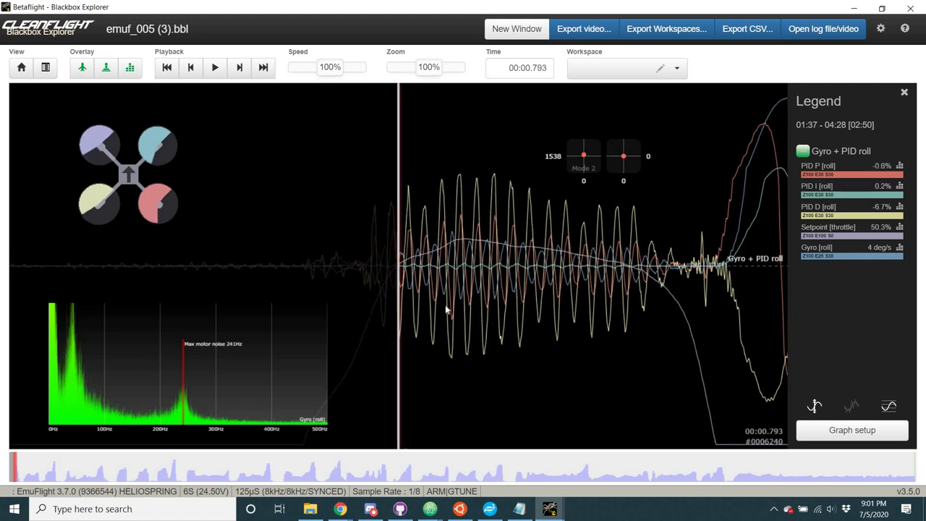
pyautogui.scroll(20, 540, 310)
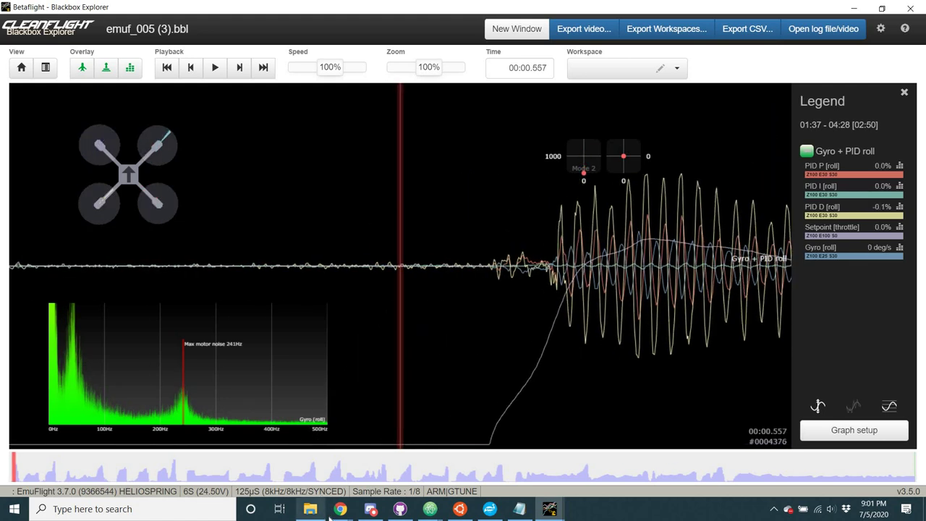
# Step: Switch to Chrome and search Google for "timestamping a blackbox log"
pyautogui.moveTo(340, 508)
pyautogui.click(430, 459)
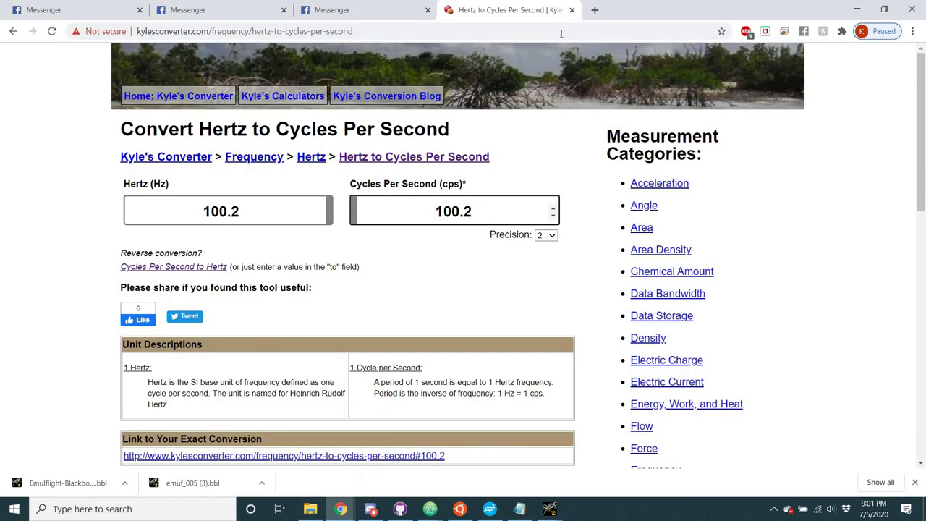
pyautogui.click(560, 34)
pyautogui.write('timesa')
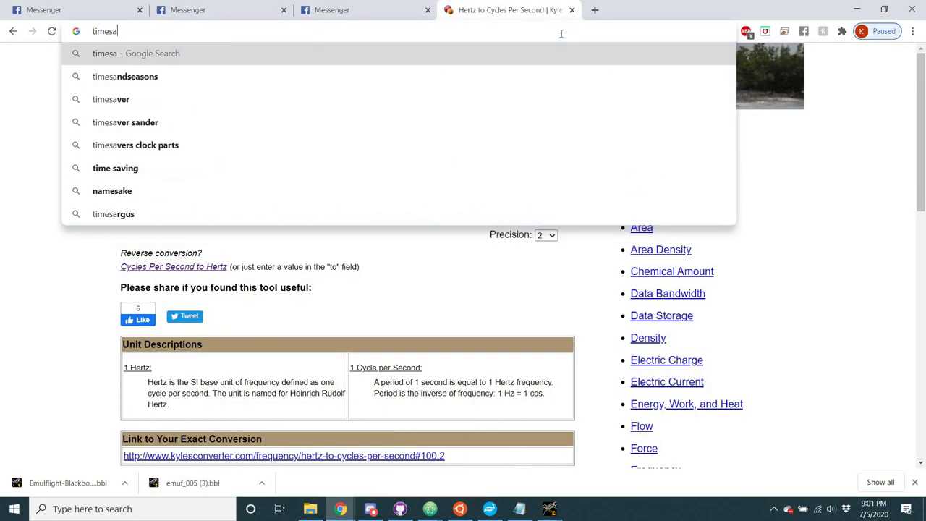
pyautogui.press('BackSpace')
pyautogui.write('tamping a bbl')
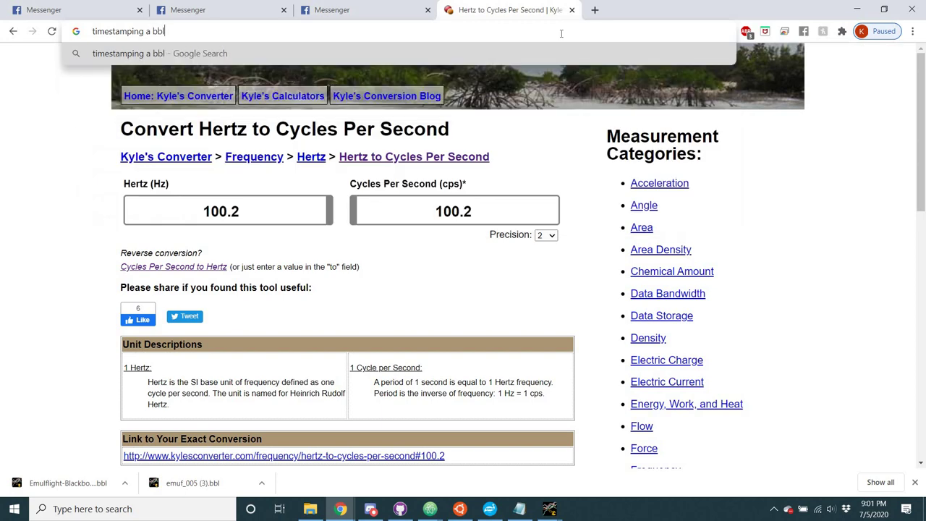
pyautogui.press('BackSpace')
pyautogui.press('BackSpace')
pyautogui.write('lack')
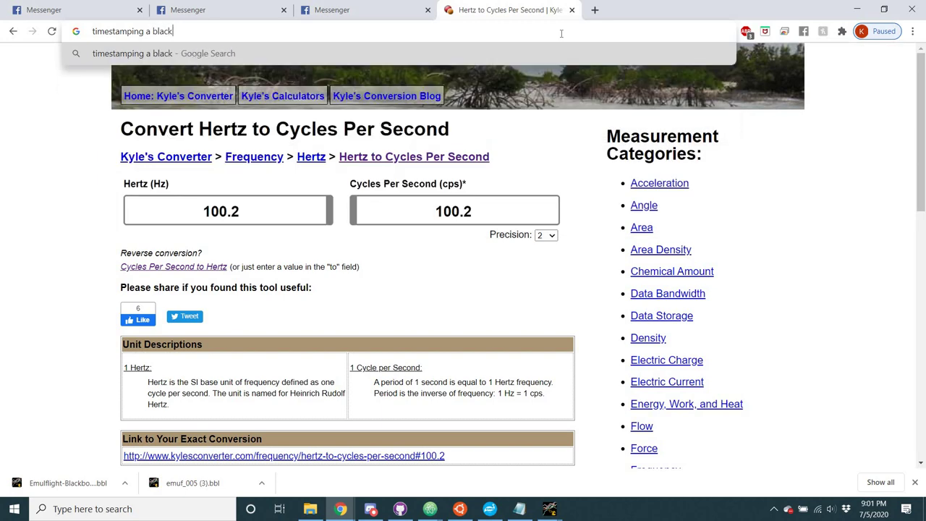
pyautogui.write('box log')
pyautogui.press('Return')
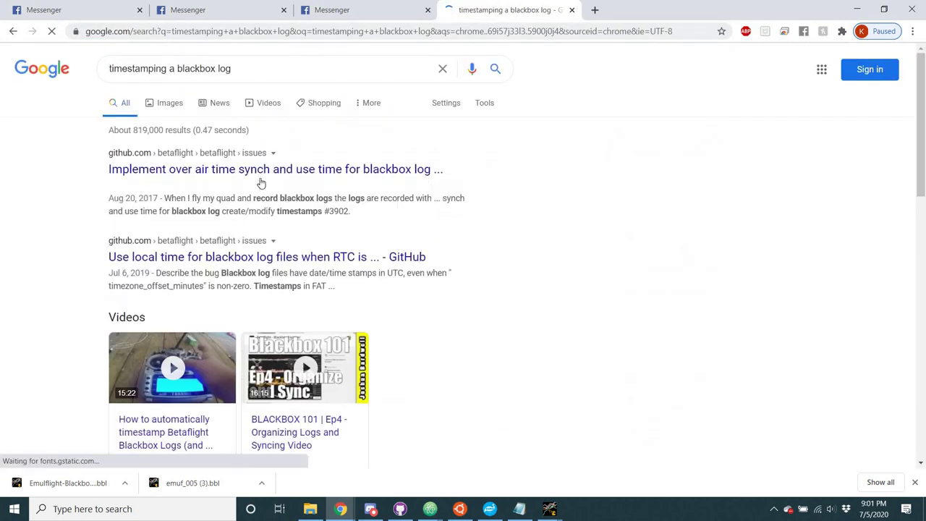
# Step: Open Betaflight GitHub issue #3902 on blackbox log timestamps, read through its comments and return to the search results
pyautogui.click(261, 184)
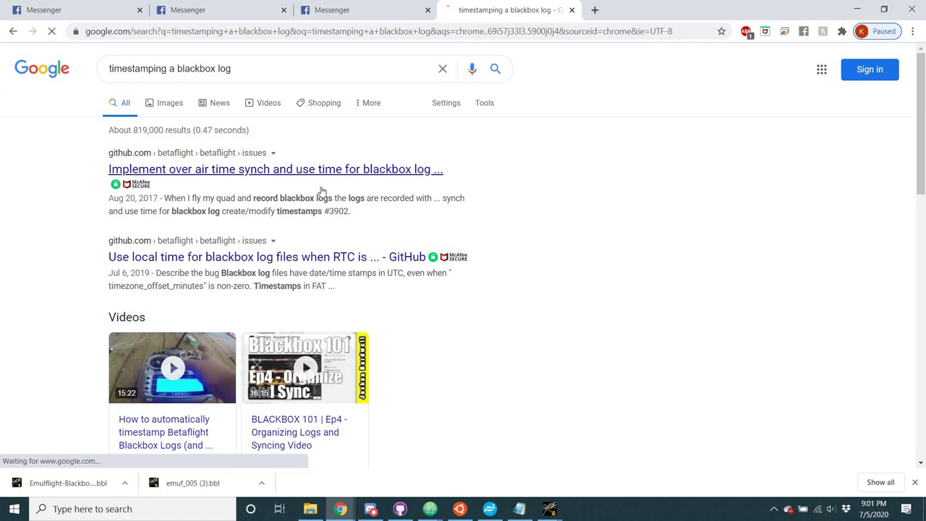
pyautogui.scroll(-5, 346, 199)
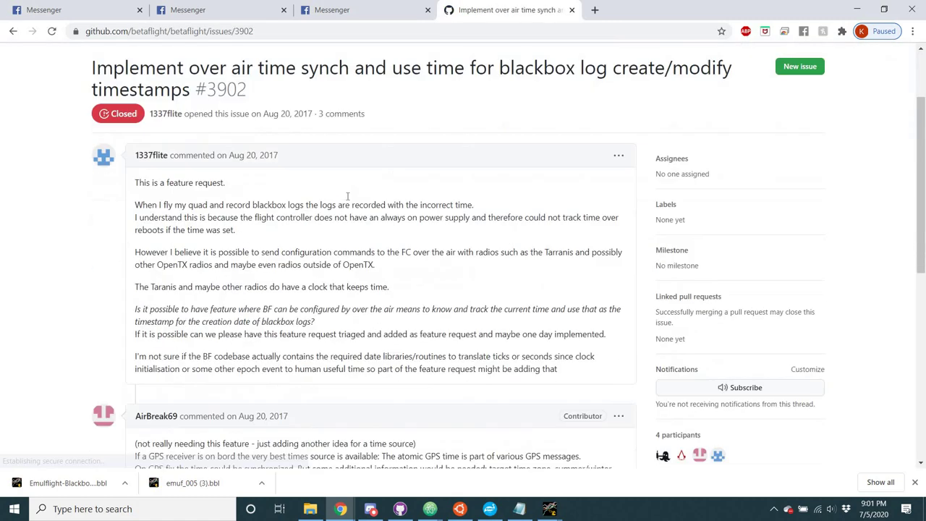
pyautogui.scroll(-2, 347, 200)
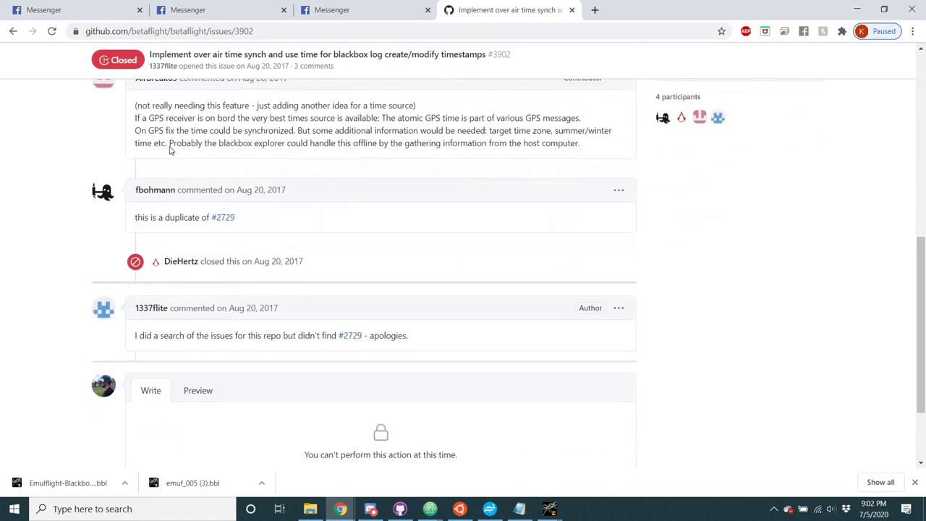
pyautogui.click(14, 32)
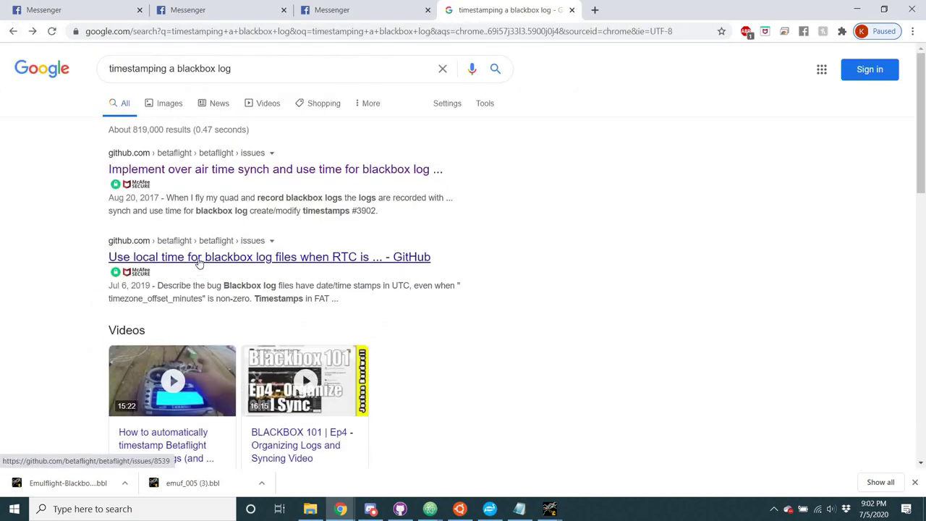
# Step: Check Cleanflight's Blackbox Internals page, close its tab and switch back to the emuf_005 (3).bbl log in Blackbox Explorer
pyautogui.scroll(-4, 199, 263)
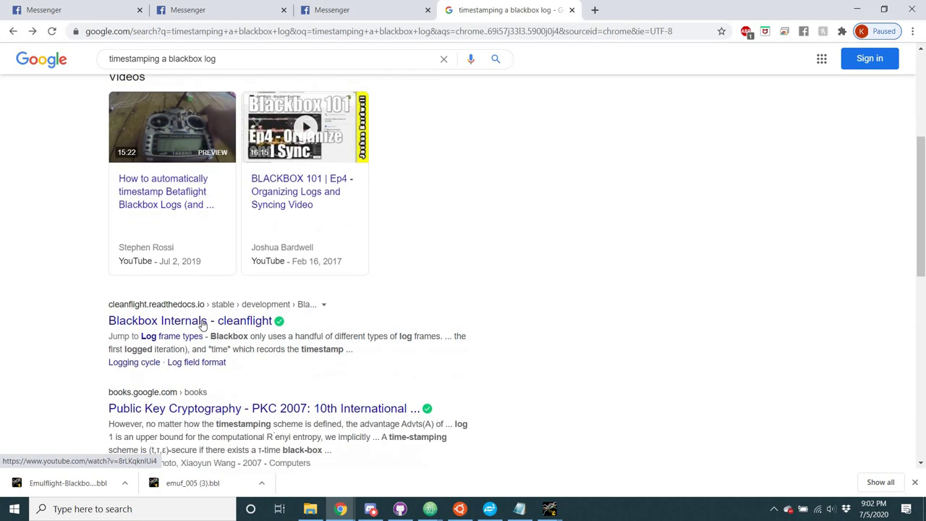
pyautogui.click(203, 323)
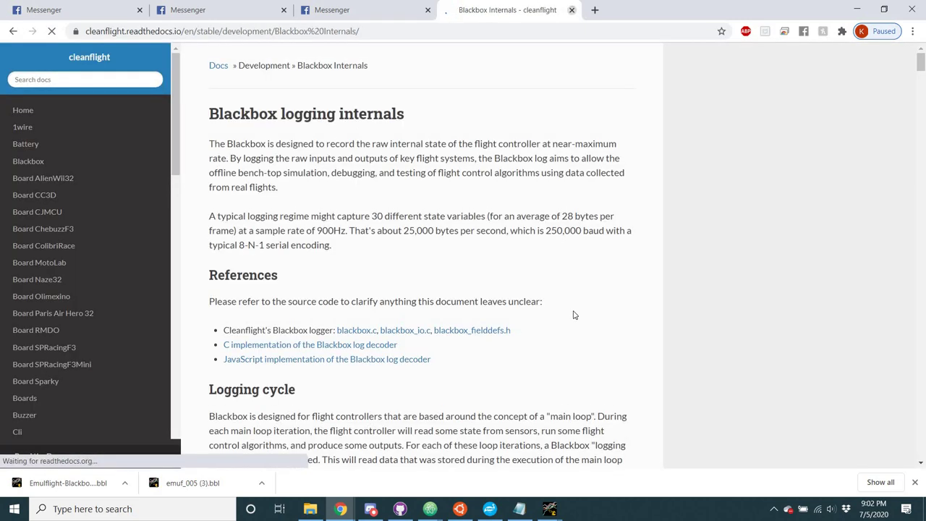
pyautogui.click(573, 9)
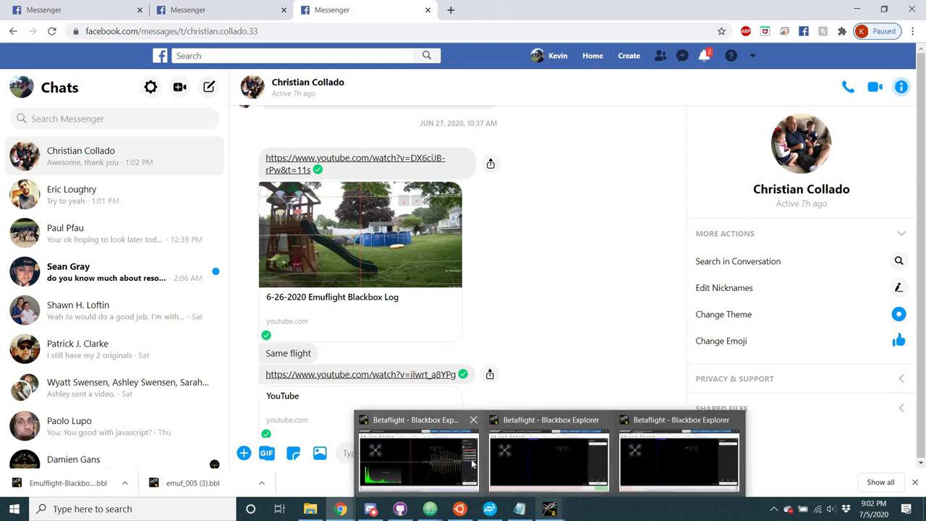
pyautogui.click(472, 463)
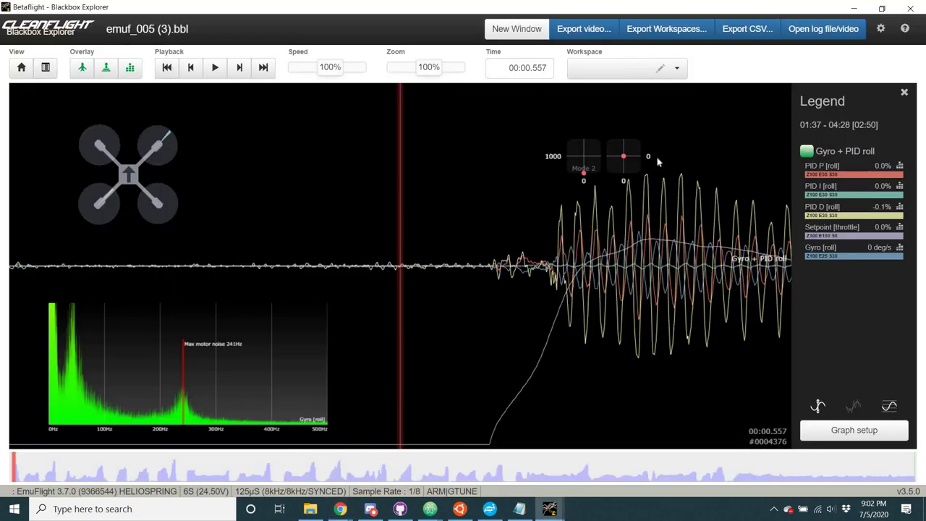
# Step: Check the Log Header Information and the Advanced User Settings, then leave the settings without changing them
pyautogui.click(881, 29)
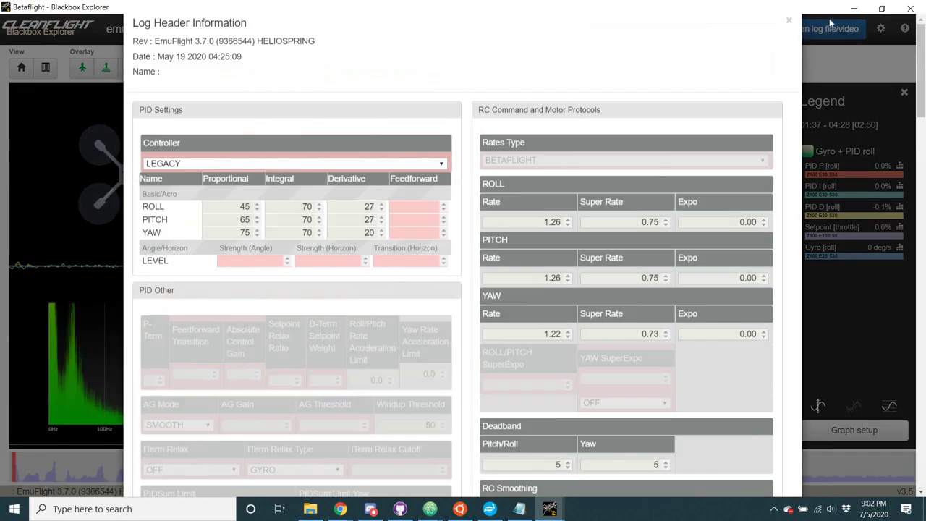
pyautogui.click(880, 29)
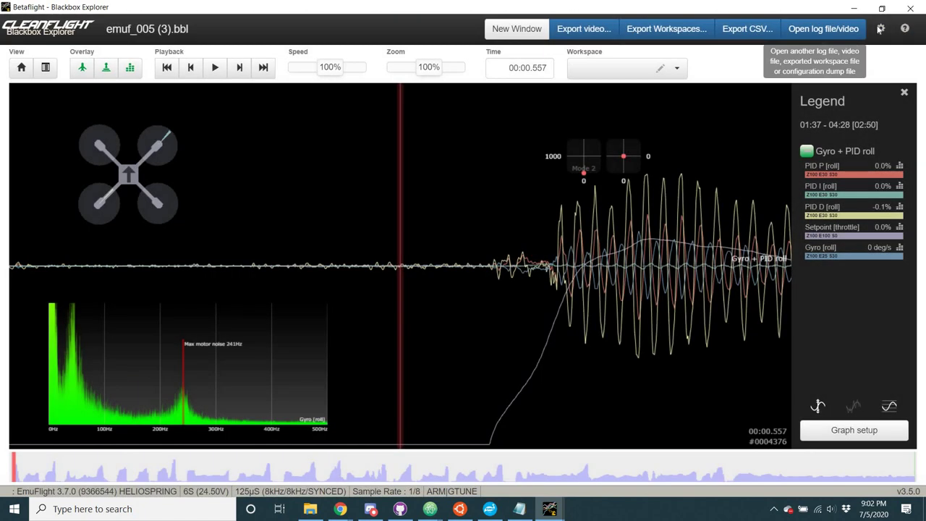
pyautogui.click(880, 29)
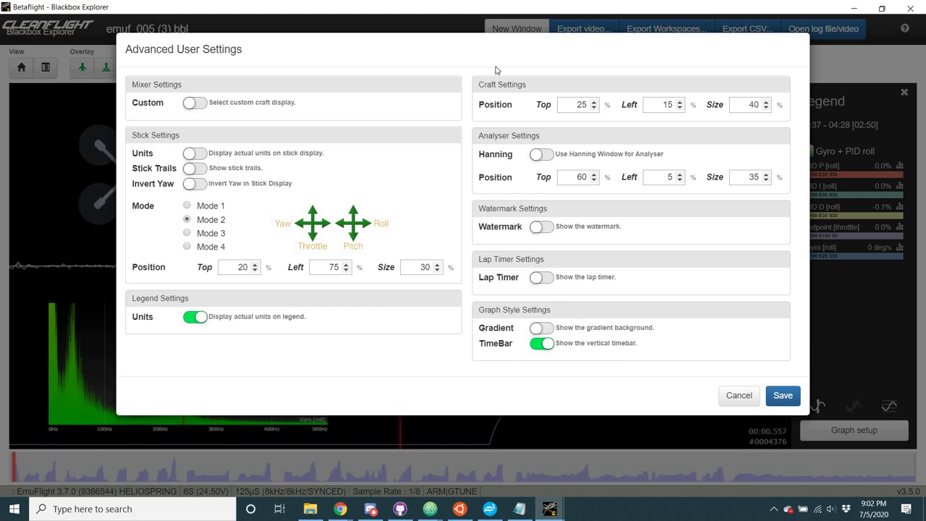
pyautogui.click(738, 395)
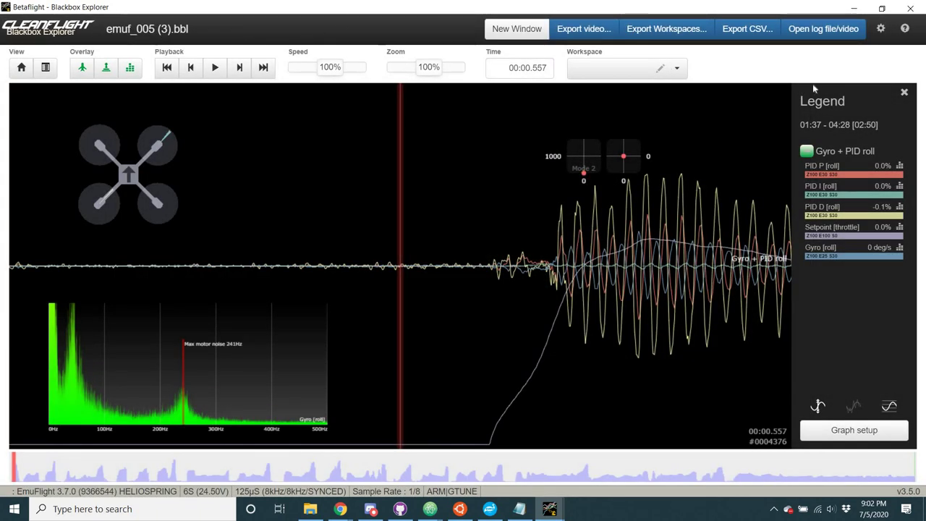
# Step: Read through the Shortcut Keys reference for a way to mark times in the log, and close it
pyautogui.click(906, 29)
pyautogui.scroll(-1, 284, 197)
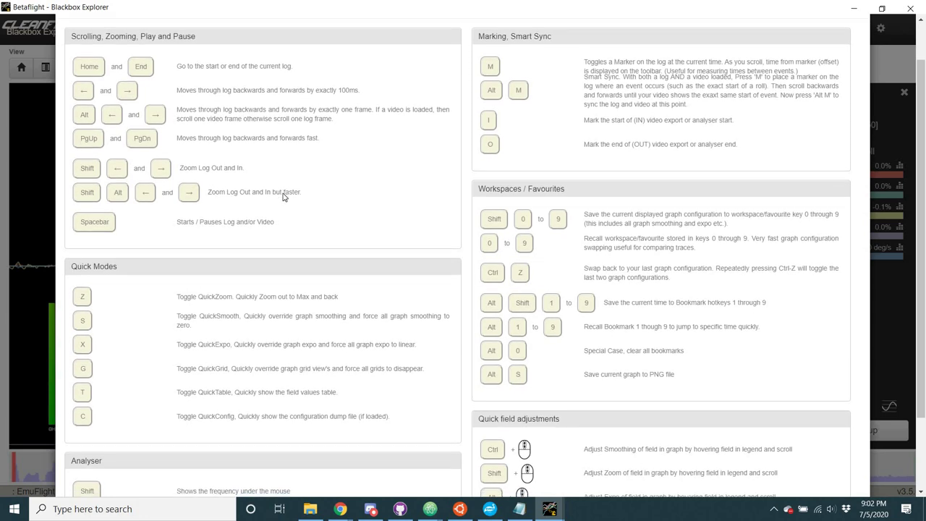
pyautogui.scroll(-2, 281, 210)
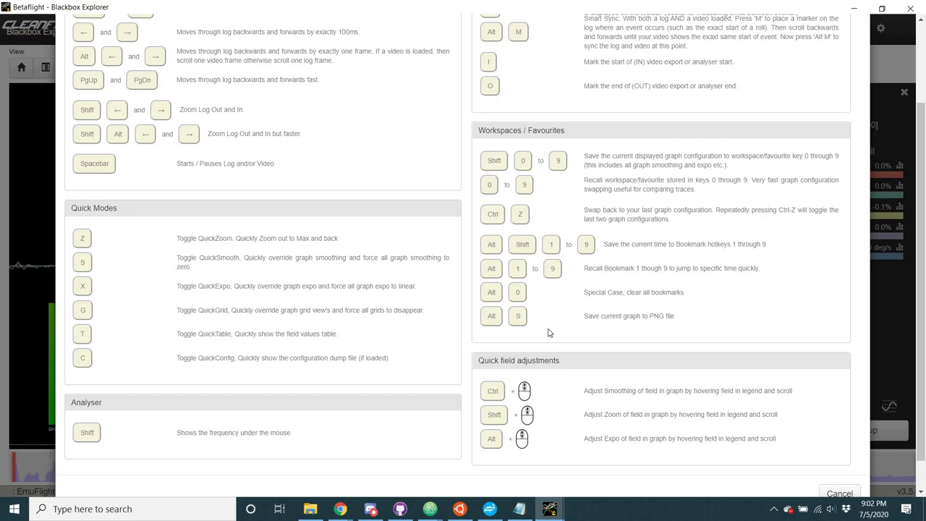
pyautogui.scroll(3, 547, 332)
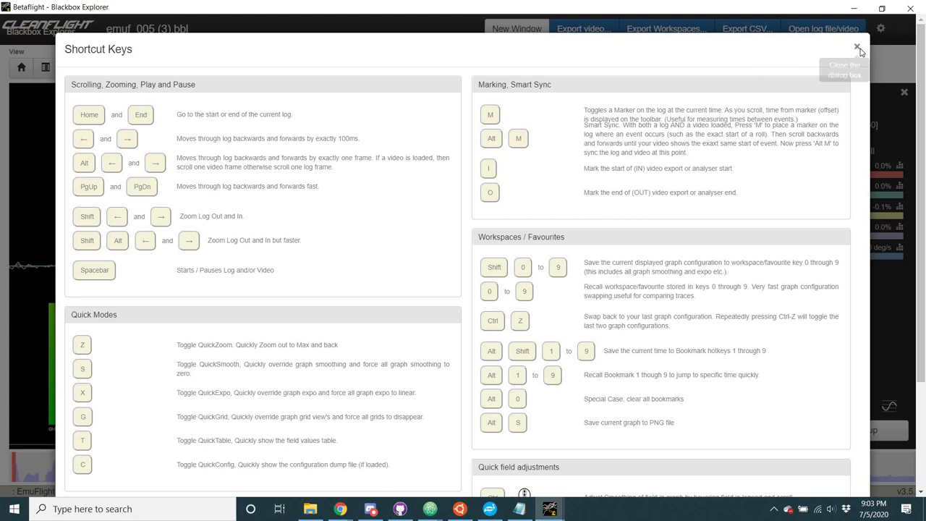
pyautogui.press('Escape')
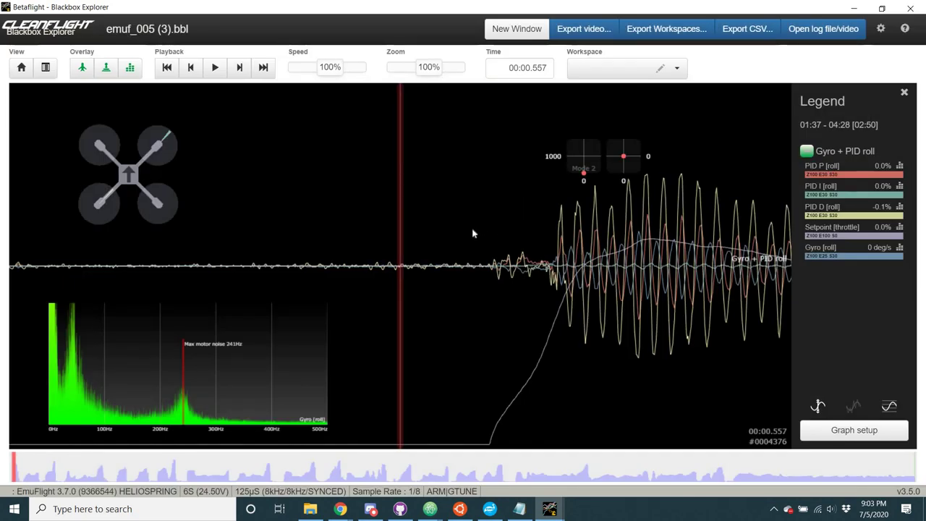
# Step: Advance the log to 00:00.759, at the start of the roll oscillations, and place a marker there
pyautogui.press('Right')
pyautogui.press('Right')
pyautogui.press('Right')
pyautogui.press('Right')
pyautogui.press('Right')
pyautogui.press('Right')
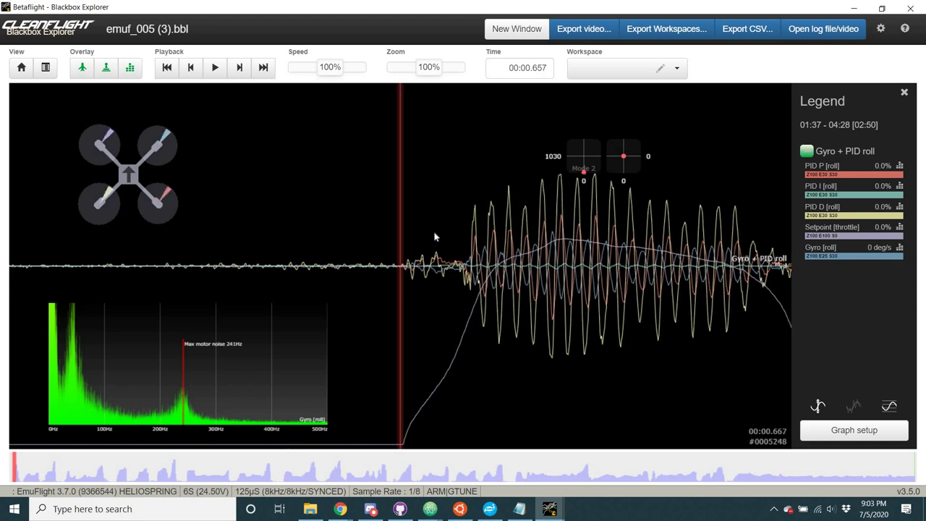
pyautogui.press('Right')
pyautogui.press('Right')
pyautogui.press('Right')
pyautogui.press('Right')
pyautogui.press('Right')
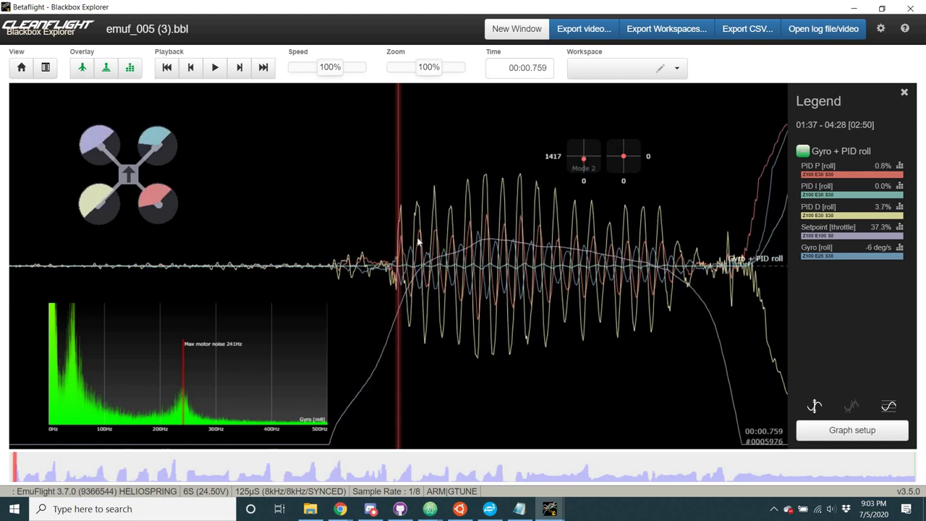
pyautogui.press('m')
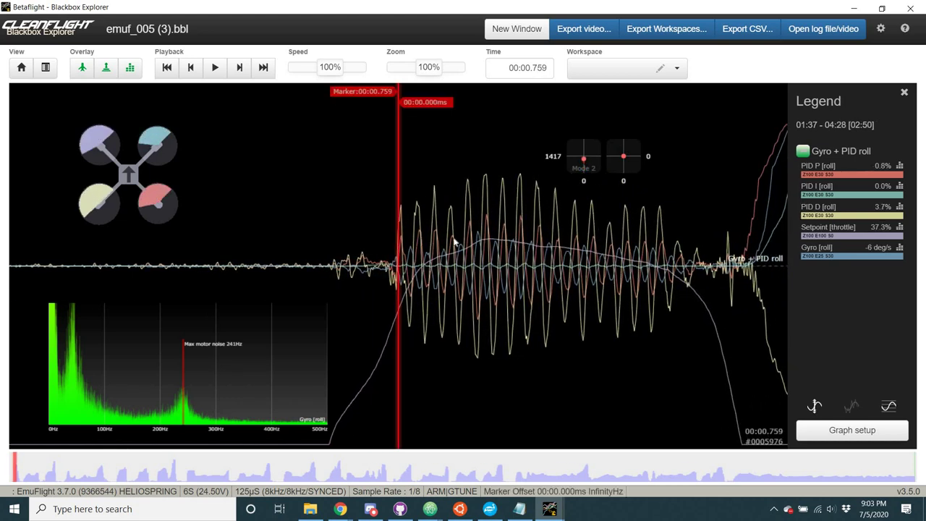
# Step: Measure the oscillation's period and frequency from the marker to 00:00.779, and compare it with the enlarged Gyro [roll] spectrum
pyautogui.press('Right')
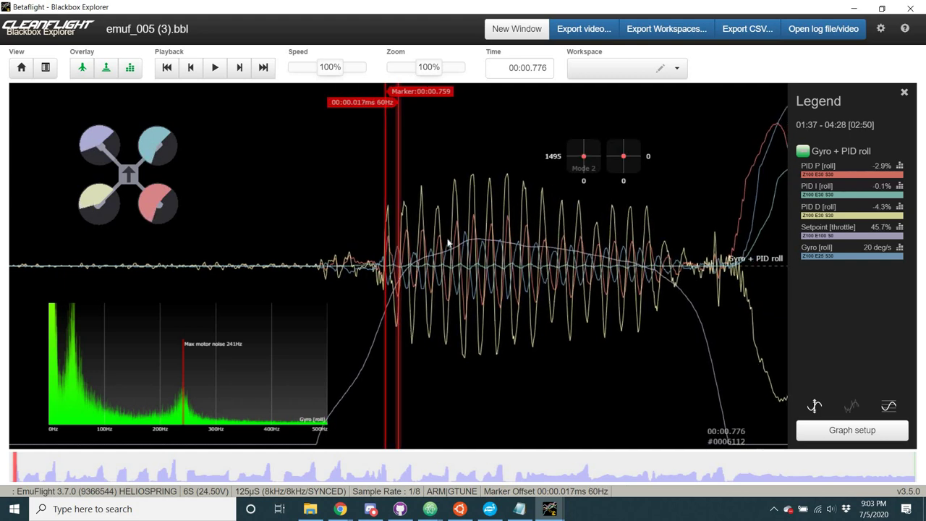
pyautogui.press('Right')
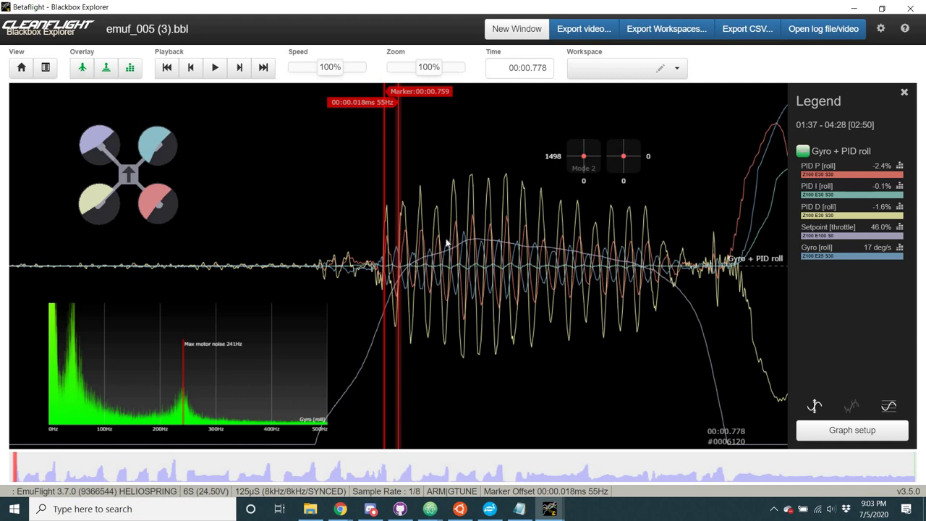
pyautogui.press('Right')
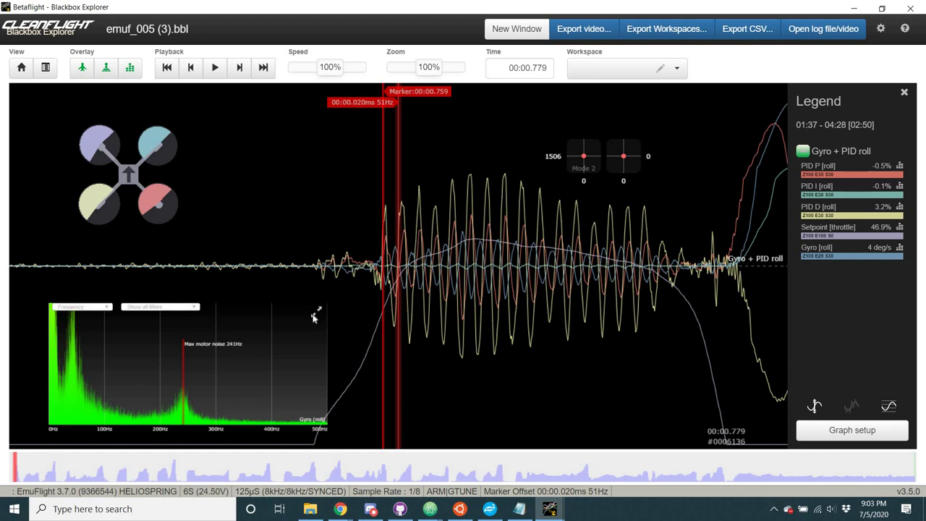
pyautogui.click(317, 312)
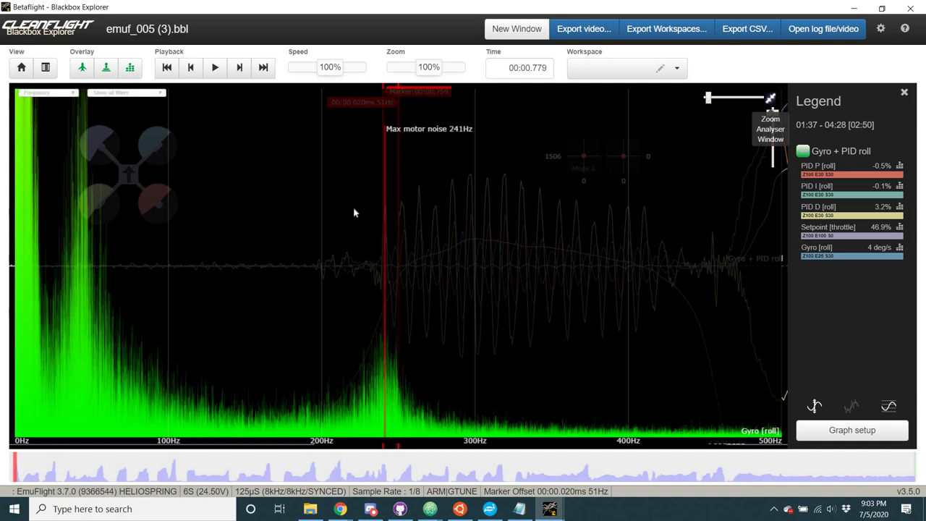
pyautogui.click(770, 98)
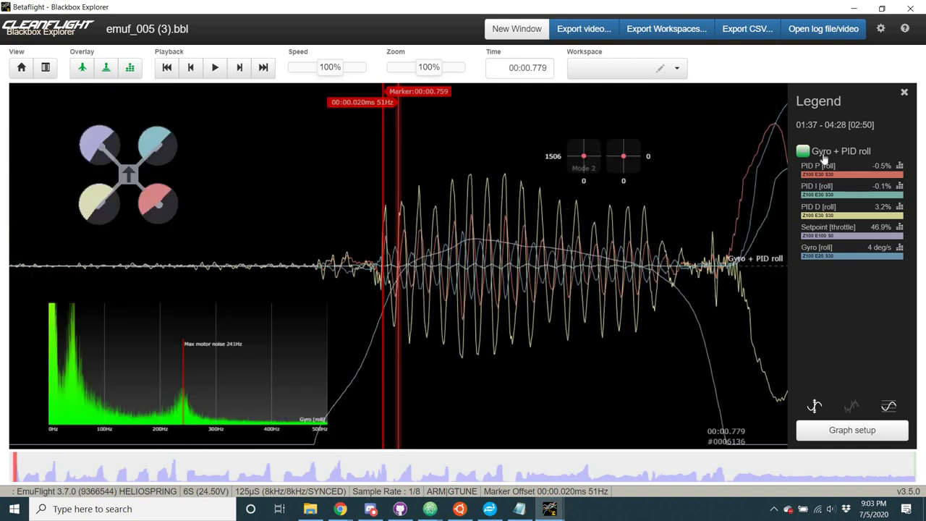
# Step: Show the roll, pitch and yaw graphs together again and move forward through the log to 00:04.728
pyautogui.click(497, 227)
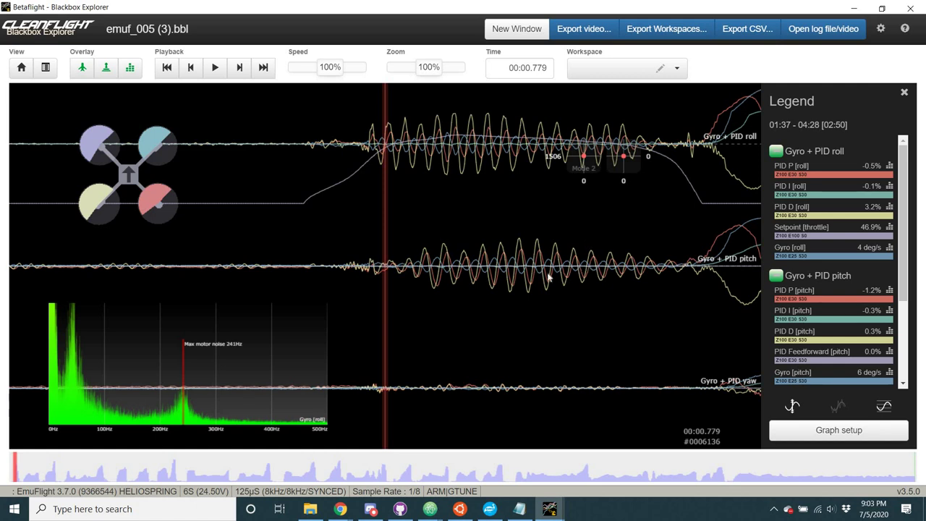
pyautogui.moveTo(547, 277); pyautogui.dragTo(378, 218)
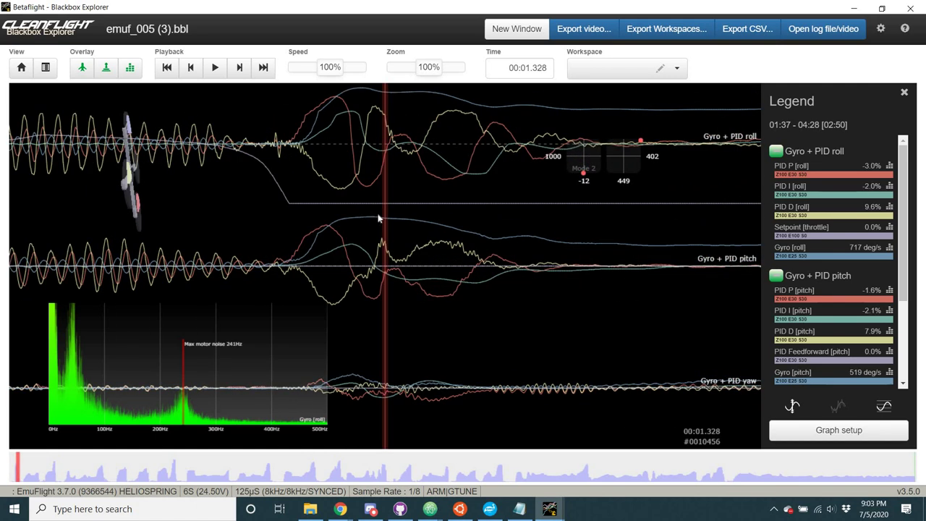
pyautogui.press('space')
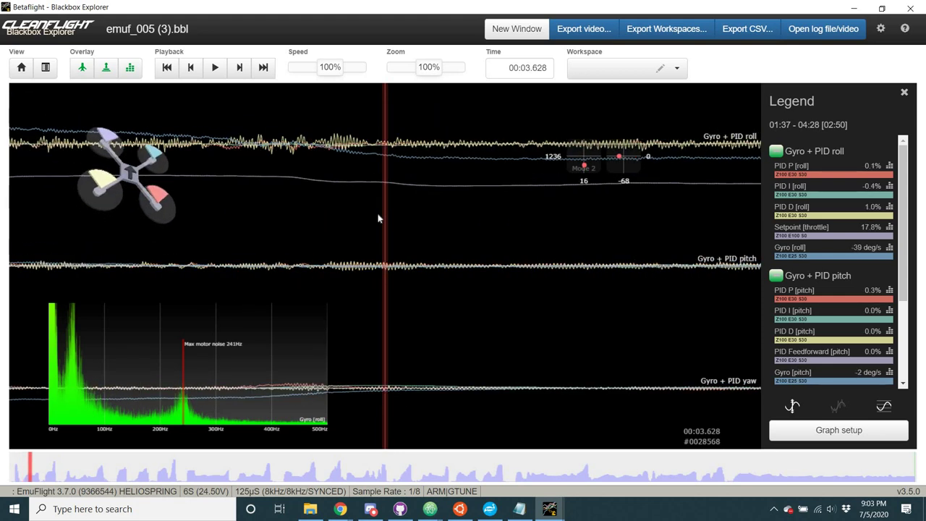
pyautogui.scroll(3, 378, 219)
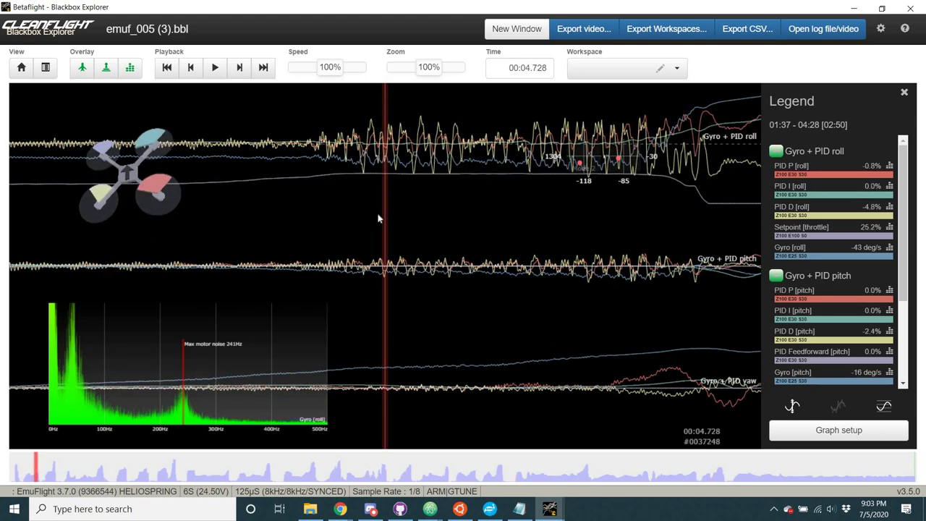
# Step: Examine the roll, pitch and yaw oscillations between about 00:04.828 and 00:06.928, and return to 00:04.828
pyautogui.scroll(-1, 377, 219)
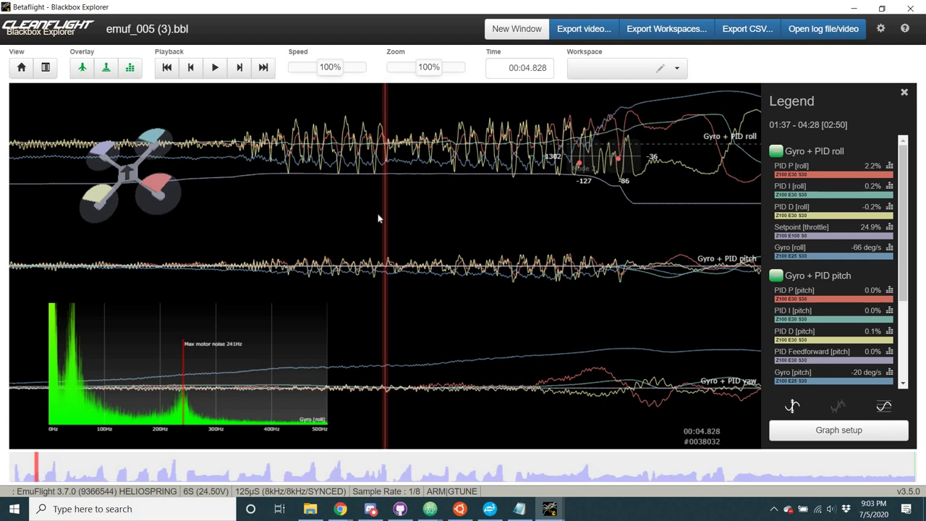
pyautogui.scroll(-14, 378, 218)
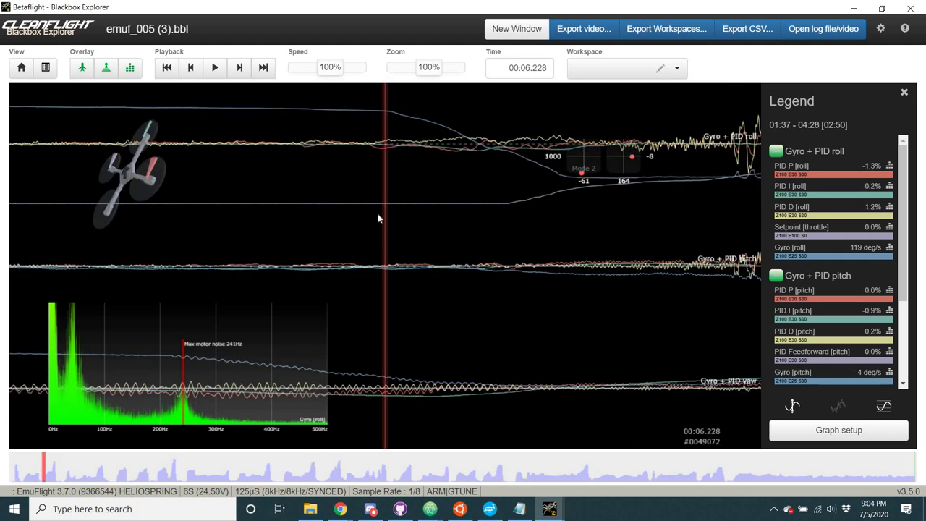
pyautogui.scroll(-7, 378, 218)
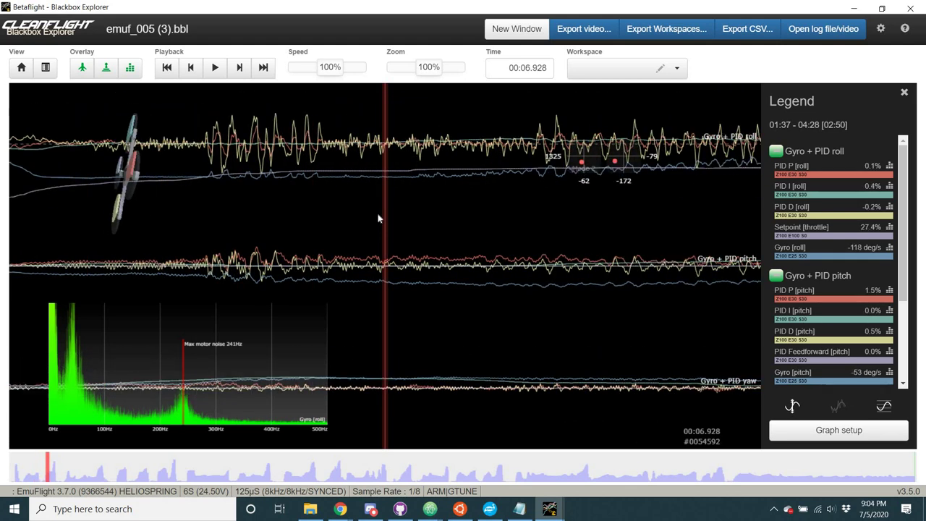
pyautogui.scroll(-4, 377, 219)
pyautogui.scroll(11, 378, 219)
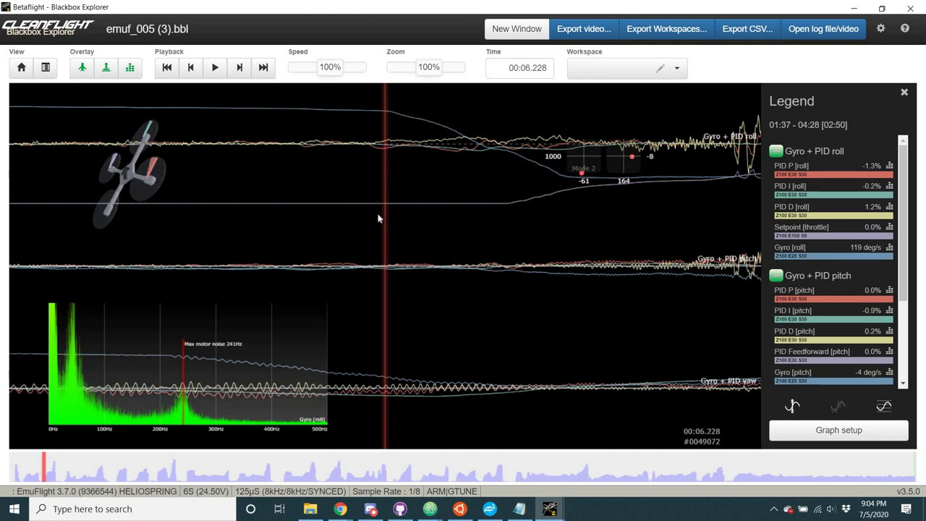
pyautogui.scroll(8, 377, 218)
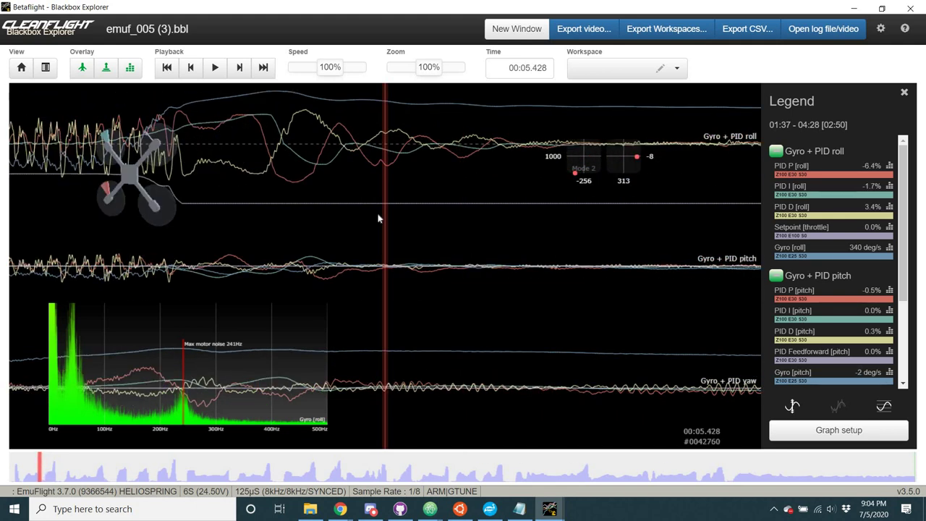
pyautogui.scroll(-1, 378, 219)
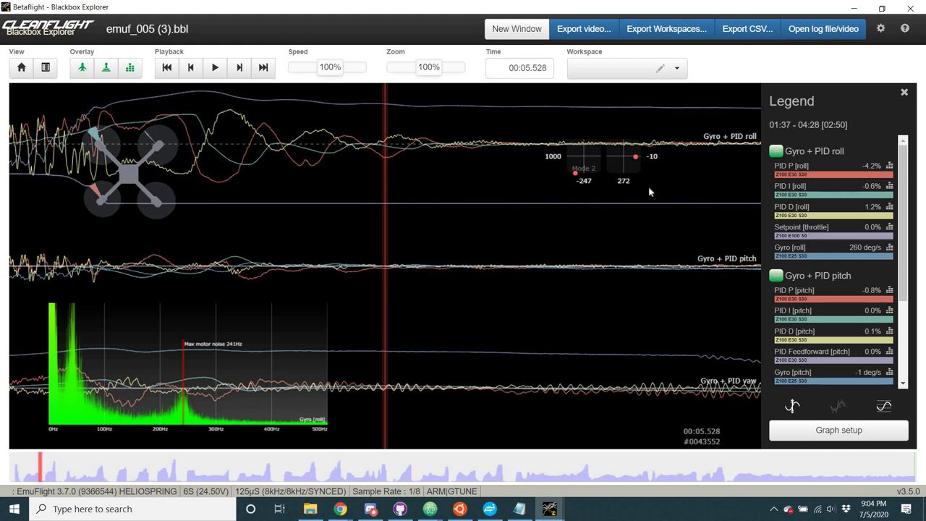
pyautogui.scroll(4, 649, 186)
pyautogui.scroll(-1, 648, 186)
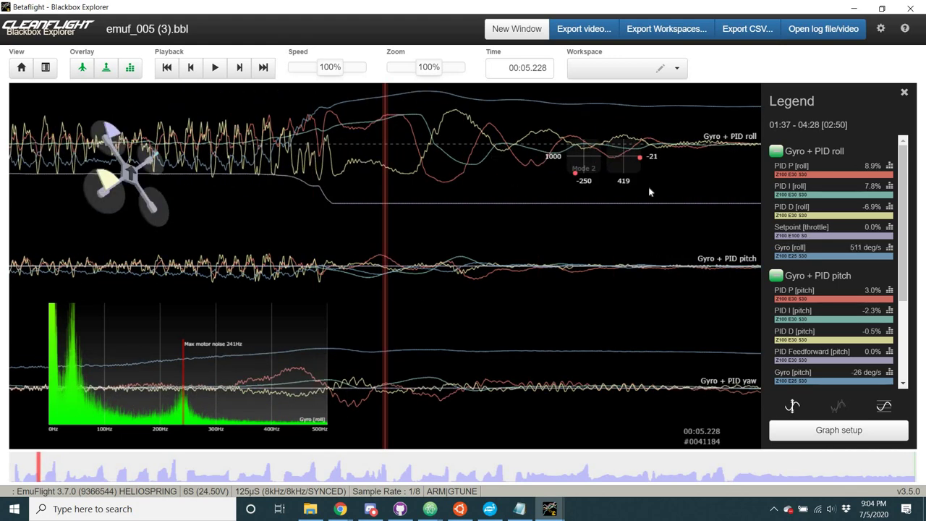
pyautogui.scroll(3, 648, 186)
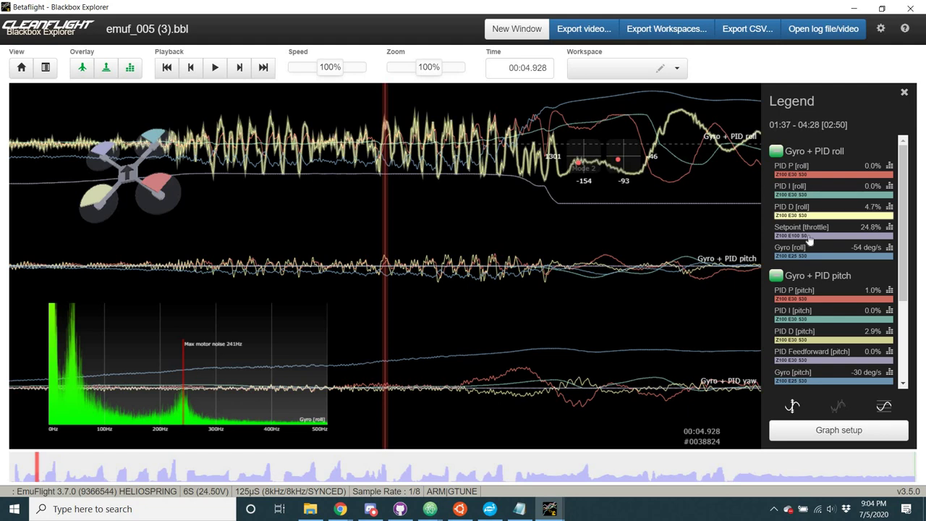
pyautogui.scroll(1, 599, 244)
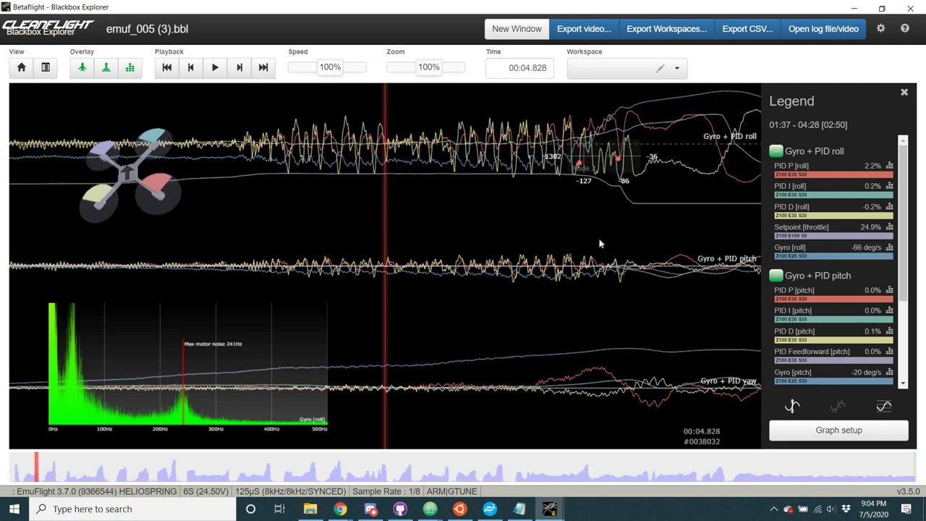
pyautogui.scroll(-1, 599, 244)
pyautogui.scroll(1, 599, 244)
# Step: Switch the analyser's spectrum type to Freq. vs Throttle
pyautogui.moveTo(130, 317)
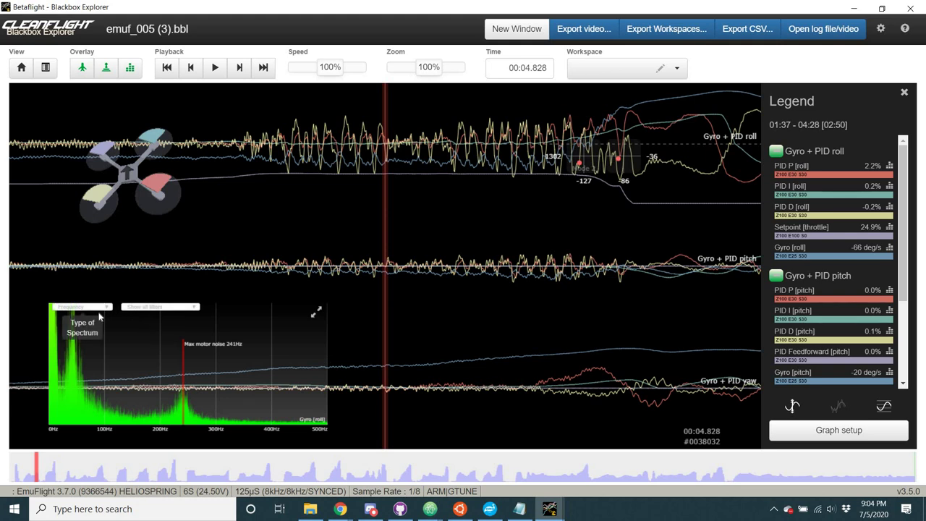
pyautogui.click(102, 308)
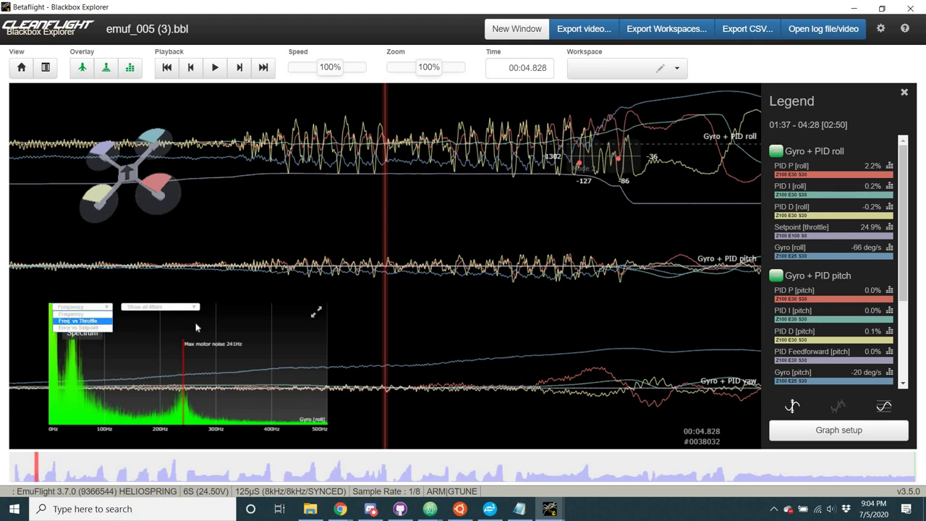
pyautogui.click(80, 321)
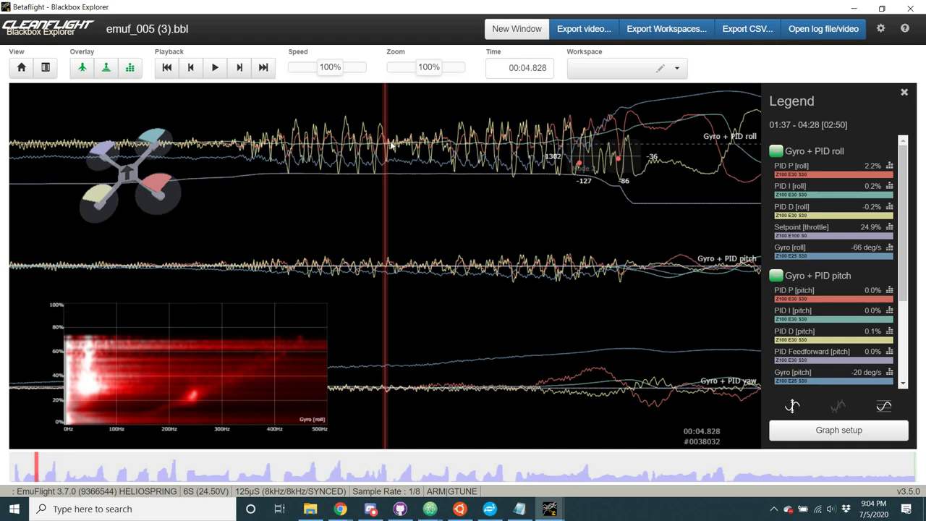
# Step: Examine the traces onward to the high-throttle oscillations around 00:08.128, comparing them with the throttle-based noise spectrum
pyautogui.scroll(-4, 391, 145)
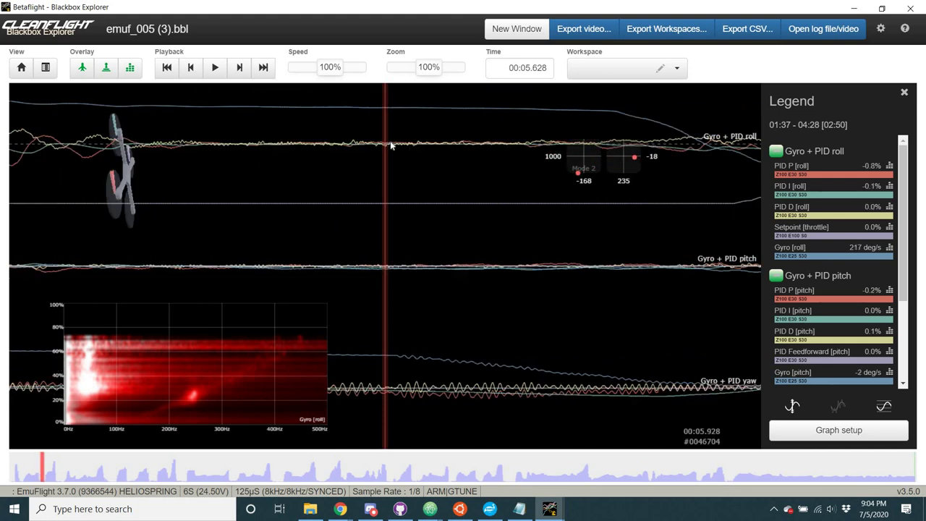
pyautogui.scroll(-6, 390, 145)
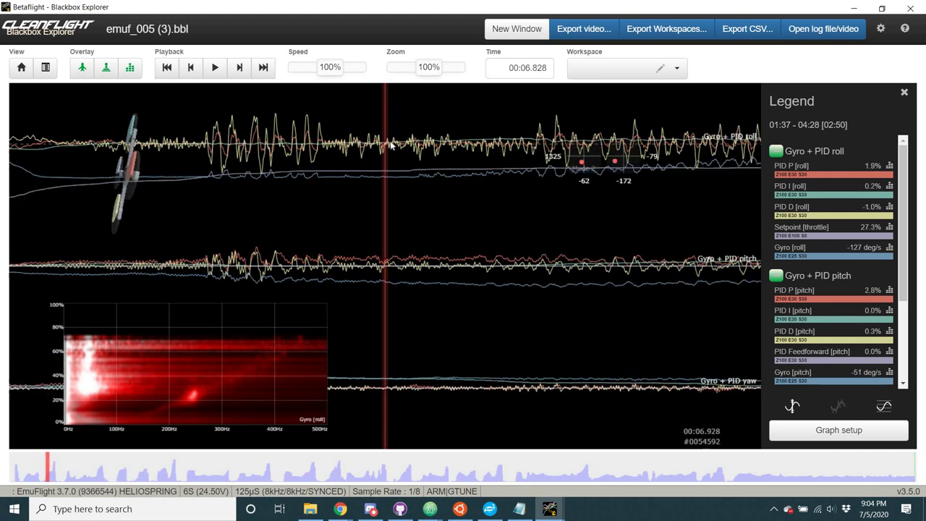
pyautogui.scroll(-5, 391, 144)
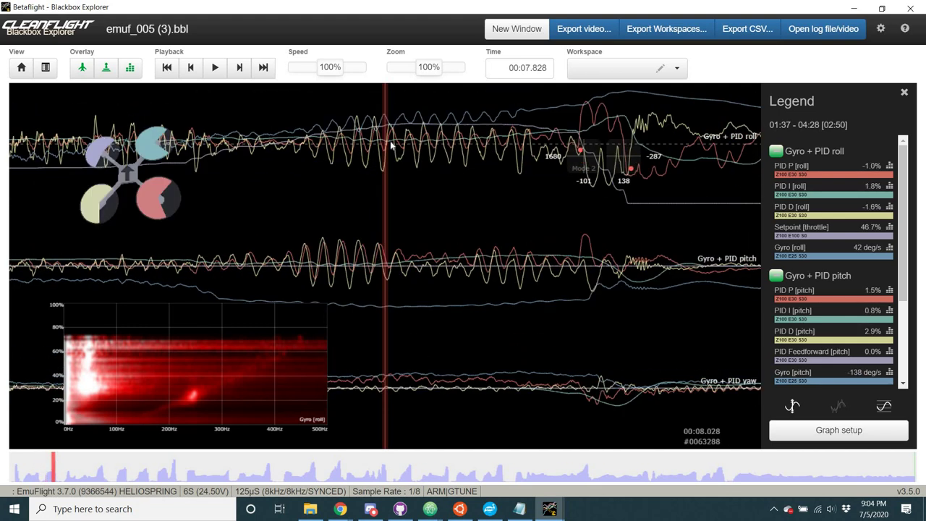
pyautogui.scroll(-3, 391, 145)
pyautogui.scroll(2, 391, 144)
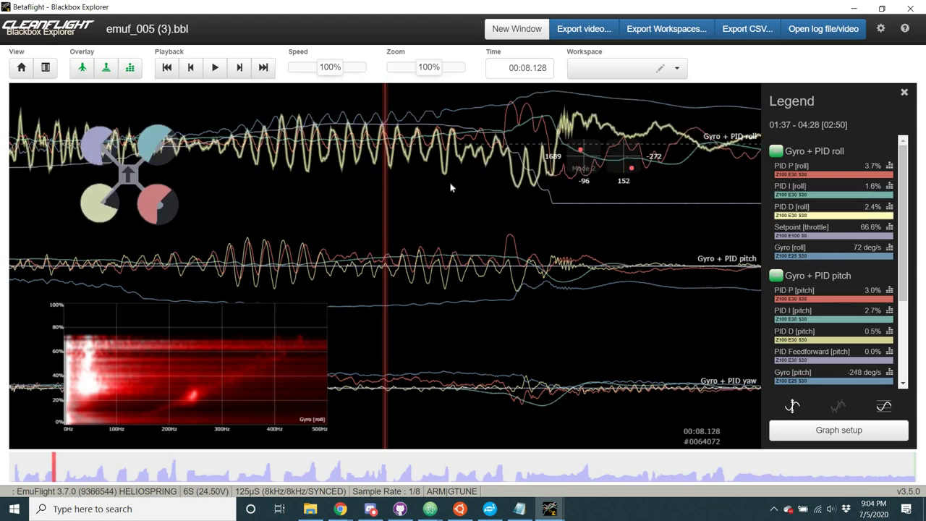
pyautogui.scroll(2, 450, 188)
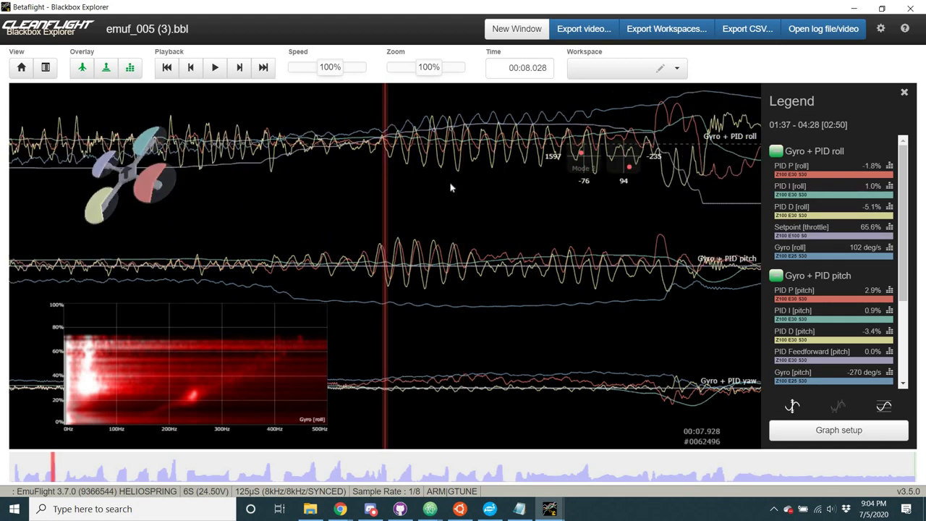
# Step: Examine the roll and pitch gyro and PID traces through the throttle punch and cut between about 00:08 and 00:09
pyautogui.scroll(-4, 450, 187)
pyautogui.scroll(2, 450, 188)
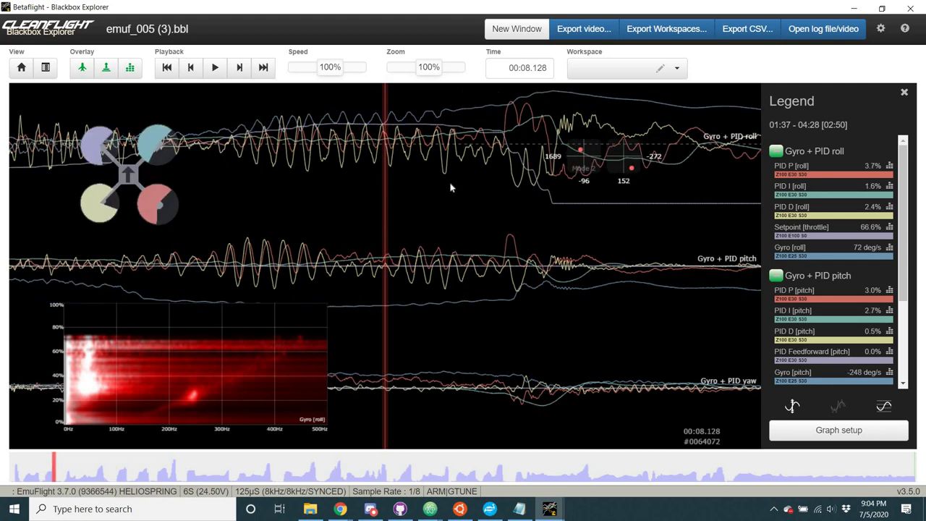
pyautogui.scroll(1, 450, 187)
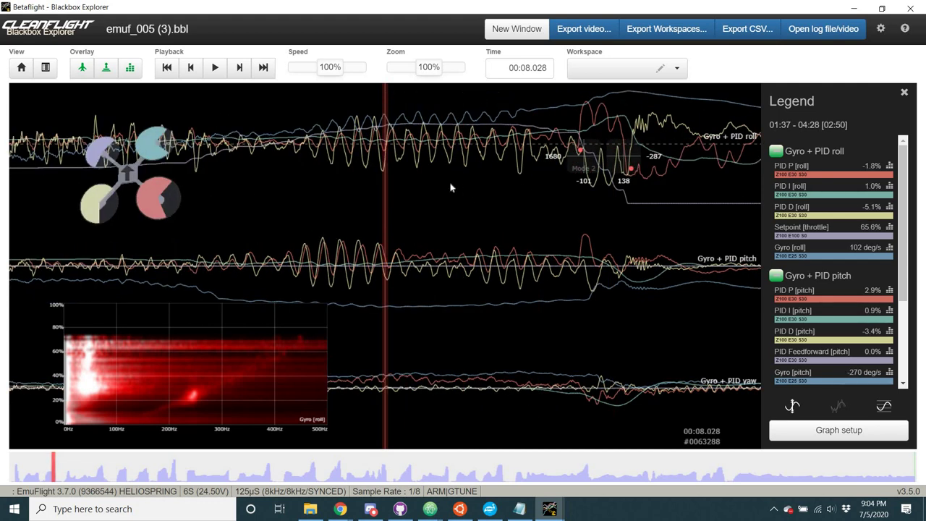
pyautogui.scroll(-5, 450, 187)
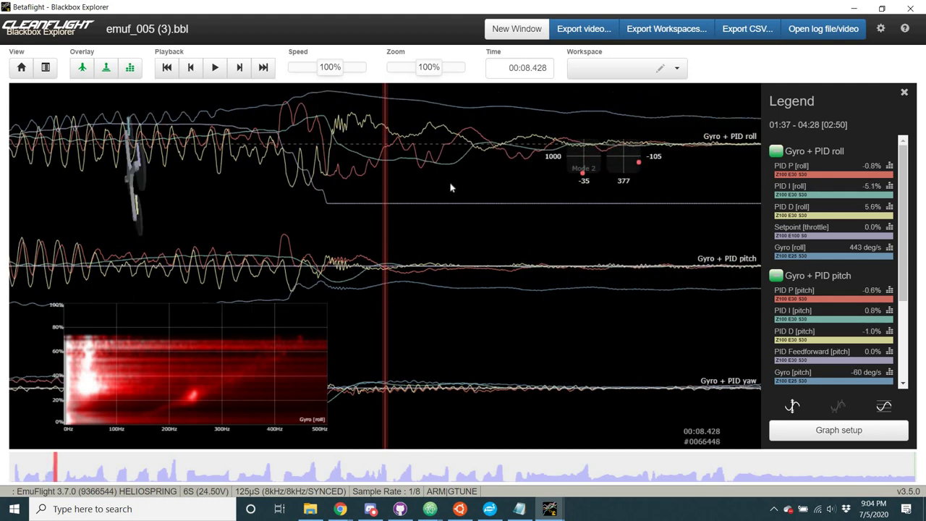
pyautogui.scroll(-6, 450, 187)
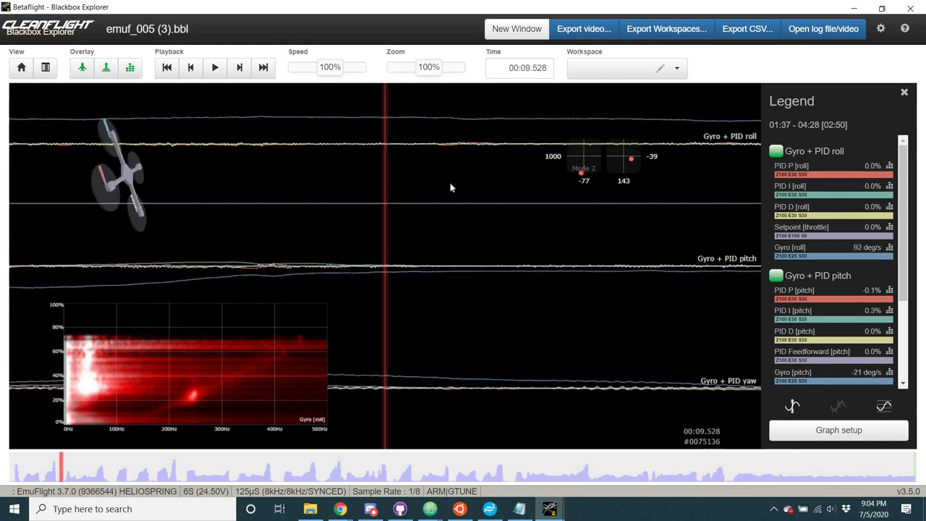
# Step: Examine the gyro and PID traces for oscillations across the throttle changes from about 00:09 to 00:34
pyautogui.scroll(-12, 450, 188)
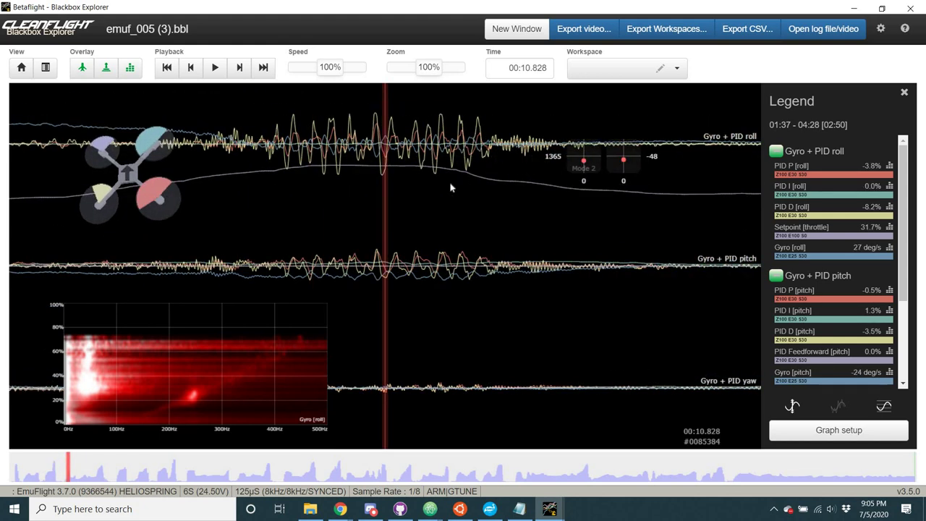
pyautogui.scroll(-20, 450, 187)
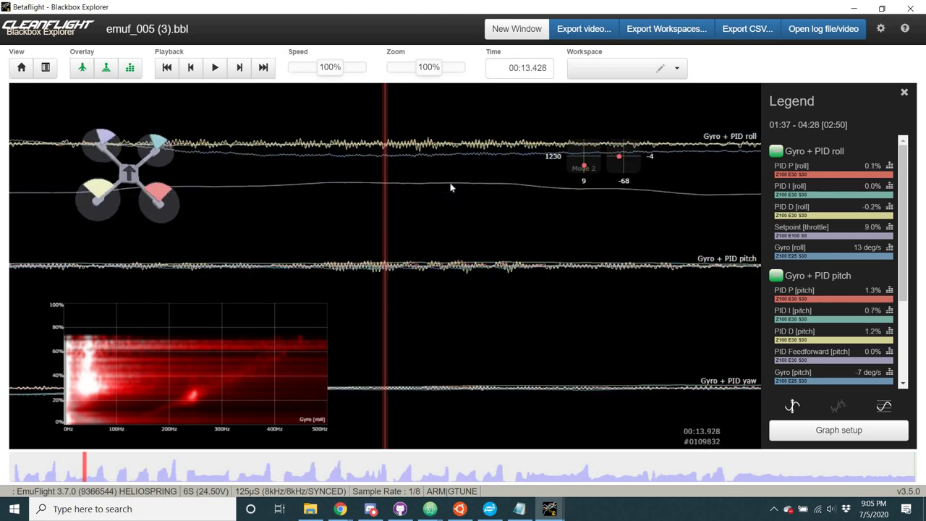
pyautogui.scroll(-20, 450, 188)
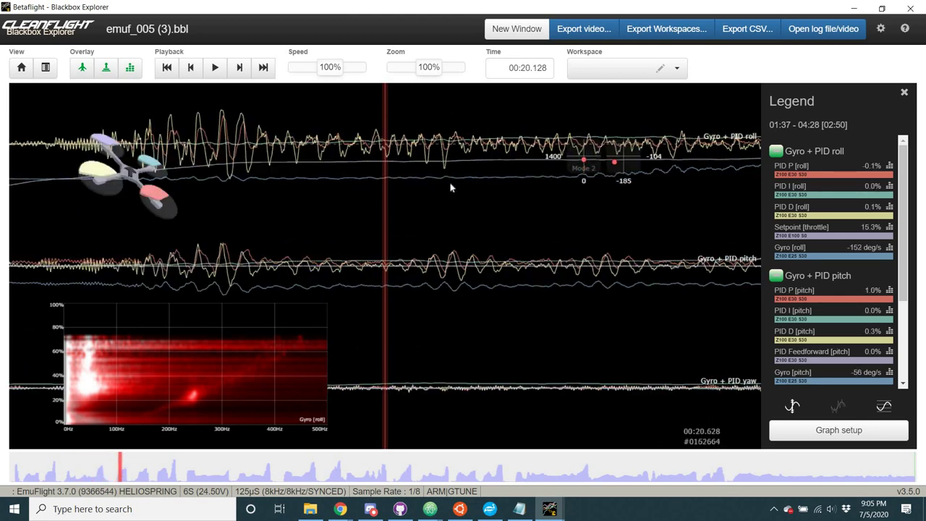
pyautogui.scroll(-20, 450, 187)
pyautogui.scroll(-15, 450, 187)
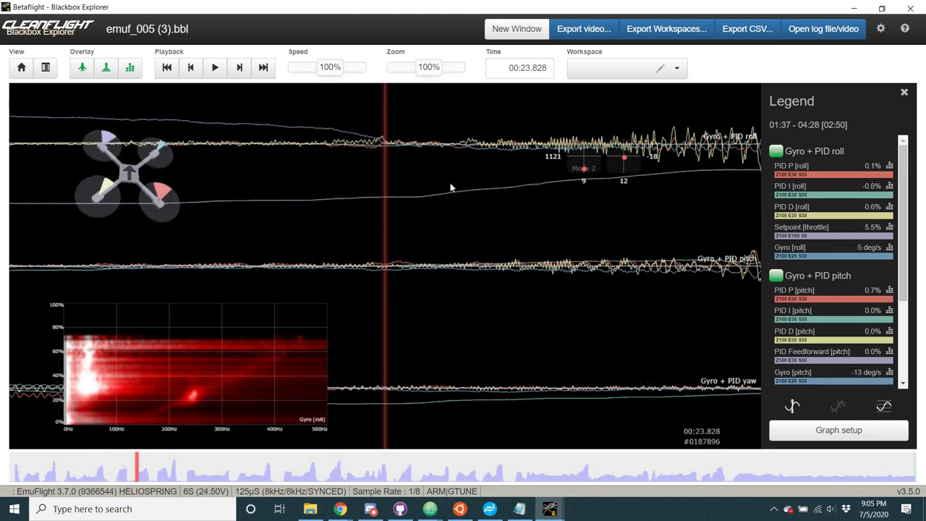
pyautogui.scroll(-8, 450, 188)
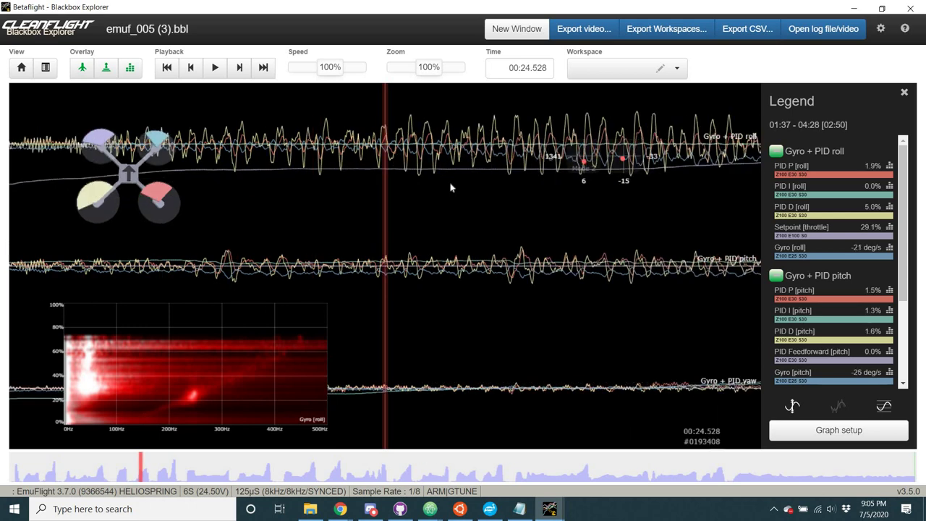
pyautogui.scroll(-17, 450, 188)
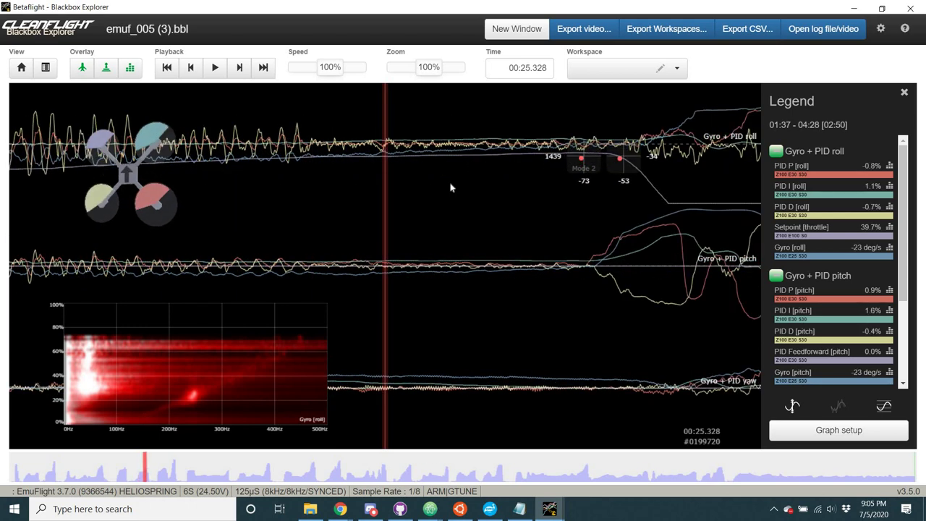
pyautogui.scroll(-20, 450, 188)
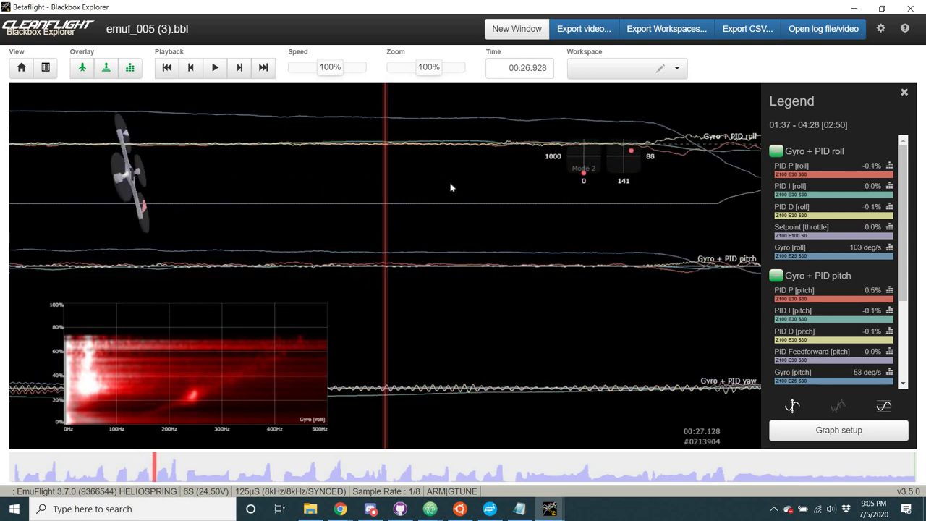
pyautogui.scroll(-20, 450, 187)
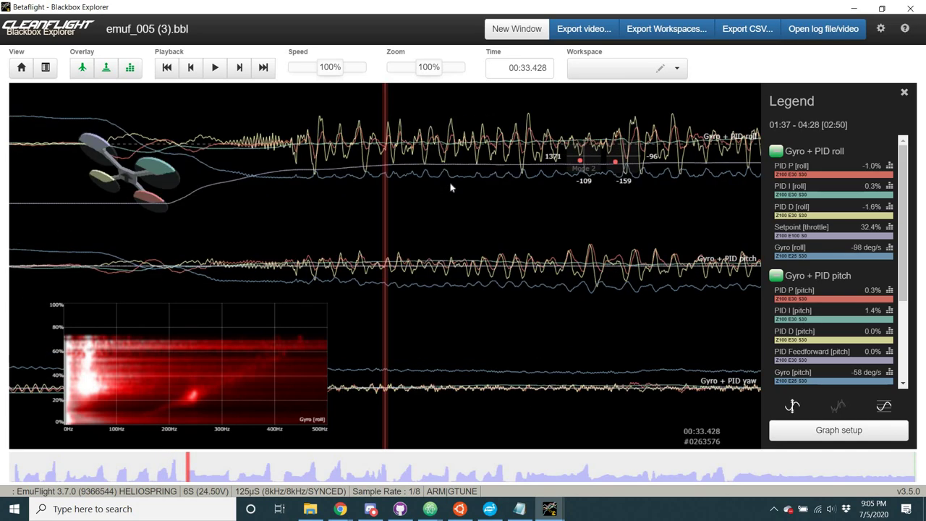
pyautogui.scroll(-15, 450, 187)
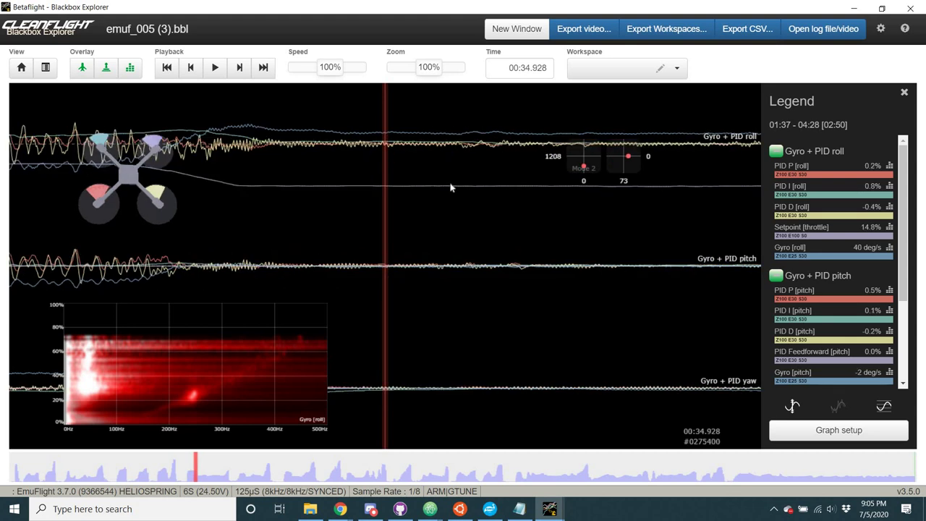
# Step: Examine the roll, pitch and yaw traces between about 00:34 and 00:42, going back over the throttle cut near 00:41
pyautogui.scroll(10, 450, 187)
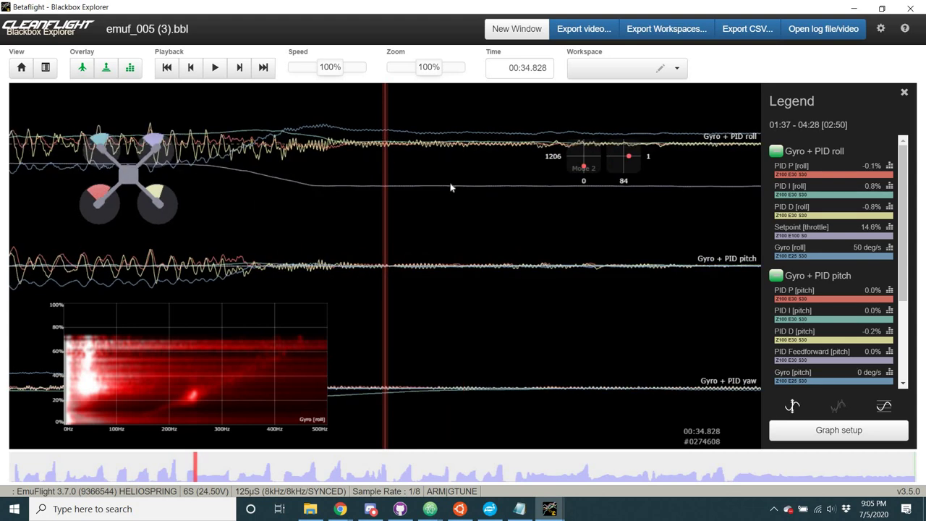
pyautogui.scroll(-13, 450, 187)
pyautogui.scroll(-20, 450, 188)
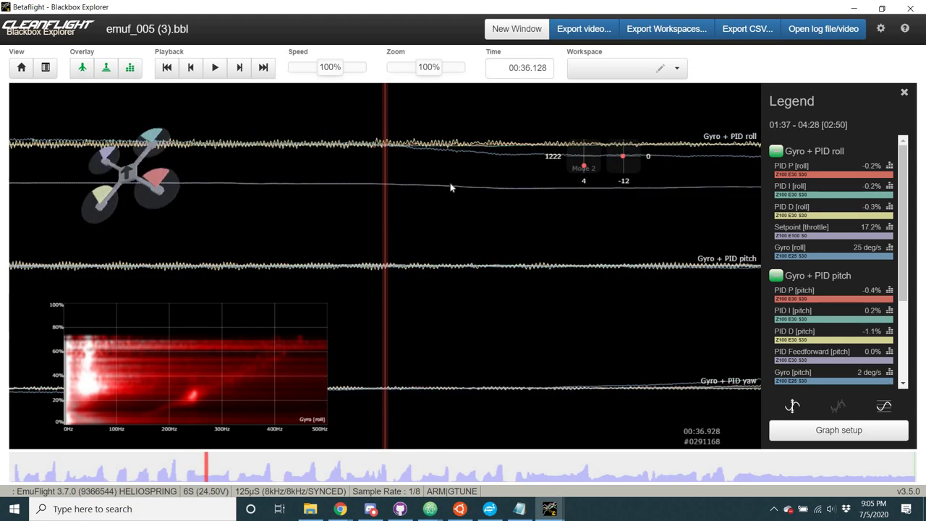
pyautogui.scroll(-3, 450, 187)
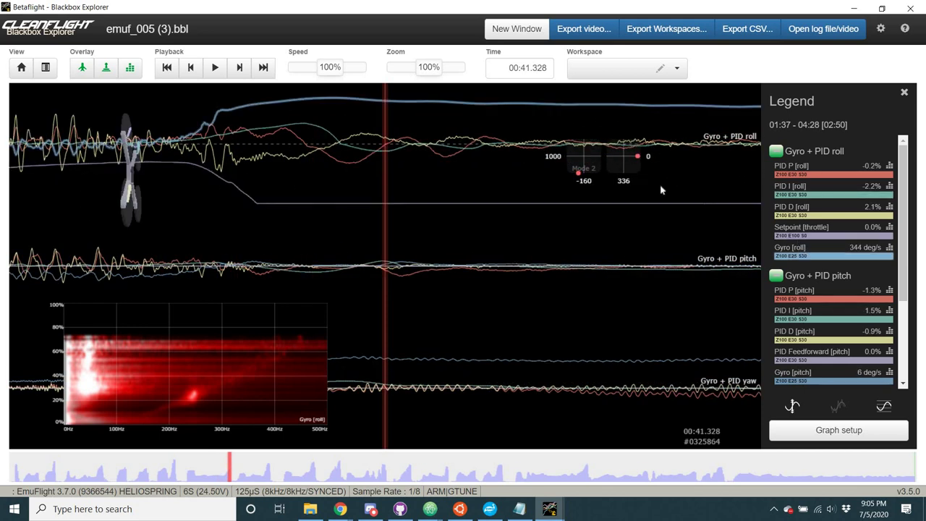
pyautogui.scroll(-4, 425, 180)
pyautogui.scroll(-8, 180, 185)
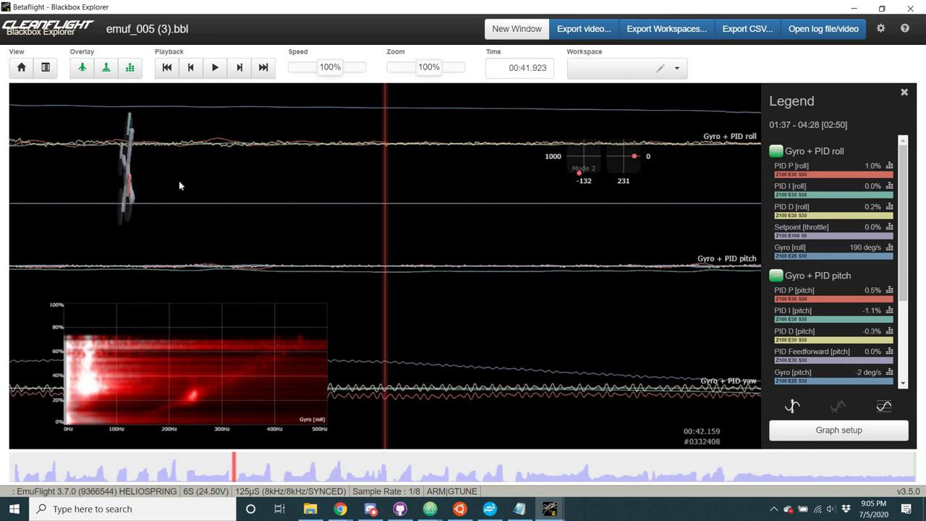
pyautogui.scroll(14, 731, 230)
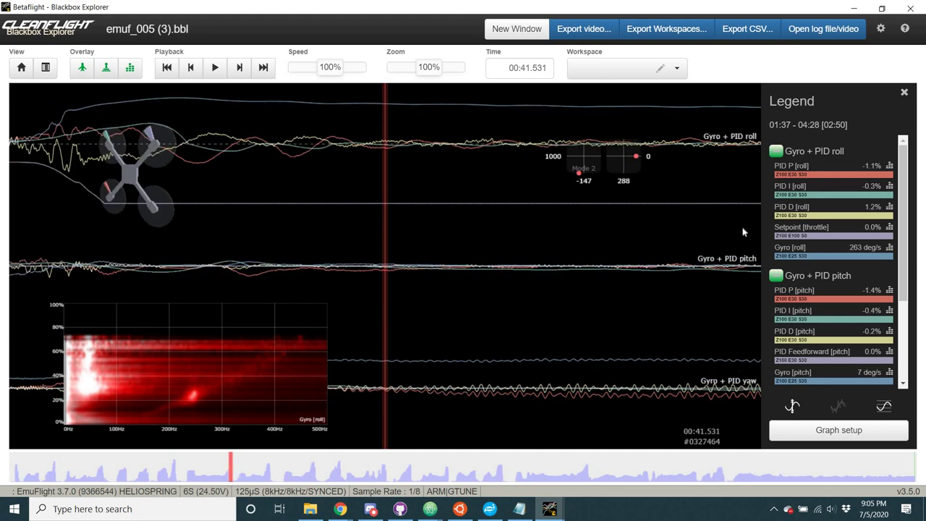
pyautogui.scroll(-3, 629, 236)
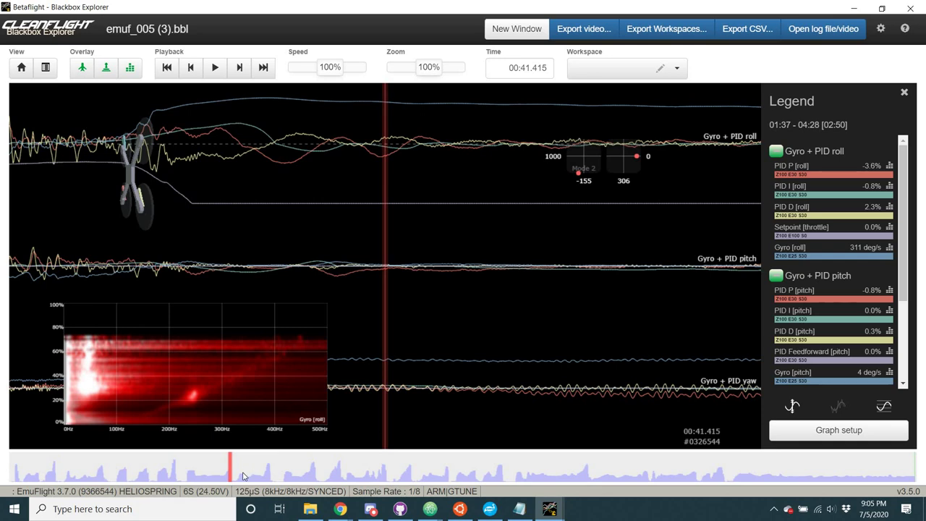
# Step: Move to about 00:57 in the log, advance to about 01:00 and turn off the expo scaling of the graph curves
pyautogui.moveTo(248, 475); pyautogui.dragTo(313, 476)
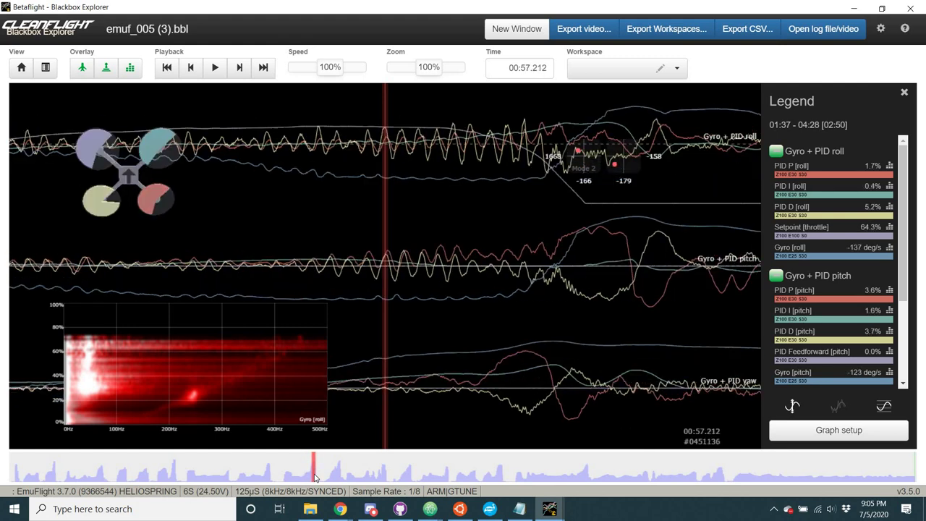
pyautogui.moveTo(579, 232); pyautogui.dragTo(56, 306)
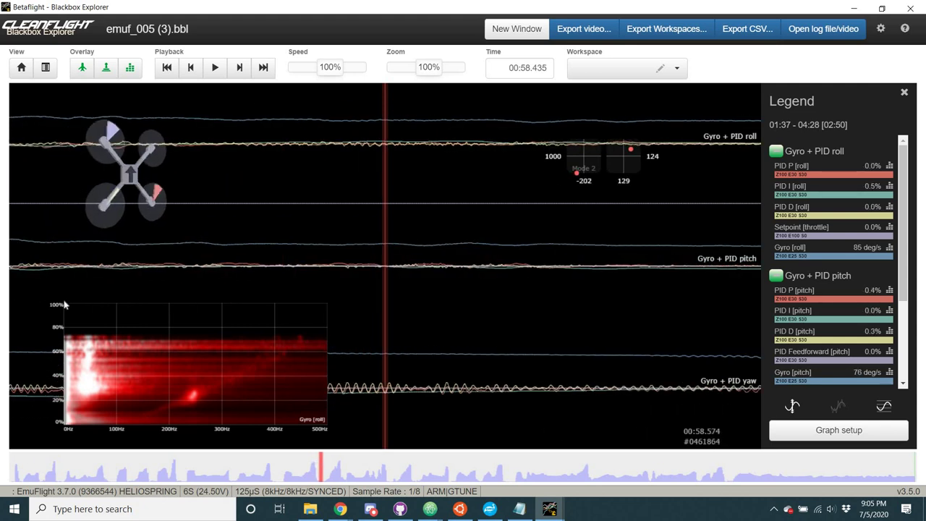
pyautogui.scroll(-3, 567, 256)
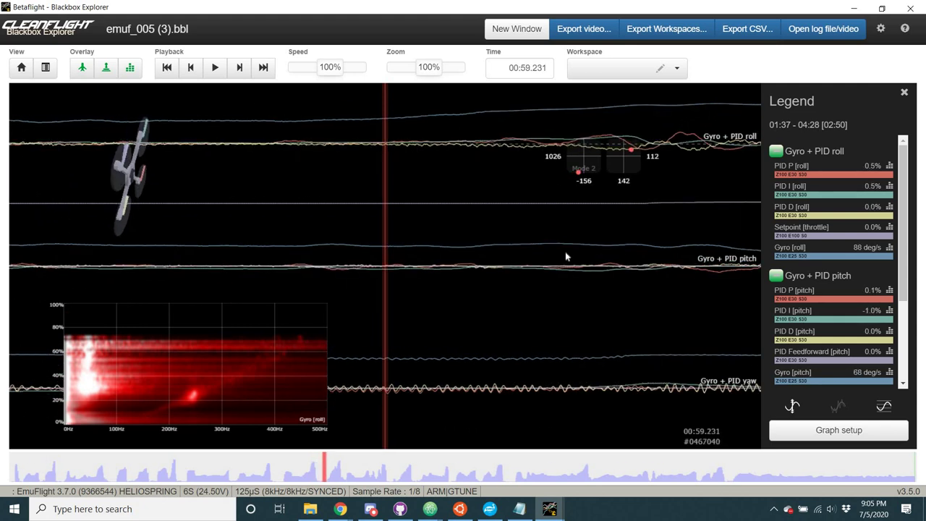
pyautogui.scroll(-3, 372, 250)
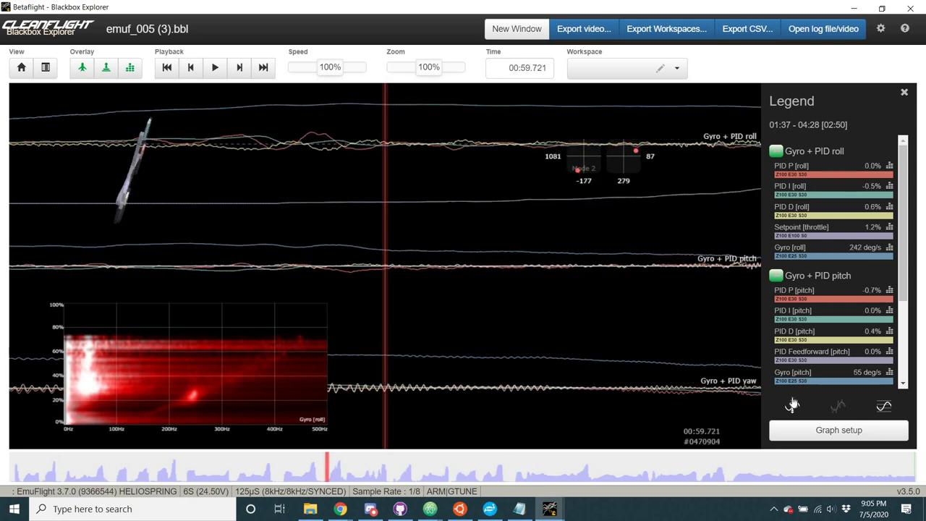
pyautogui.scroll(-3, 215, 250)
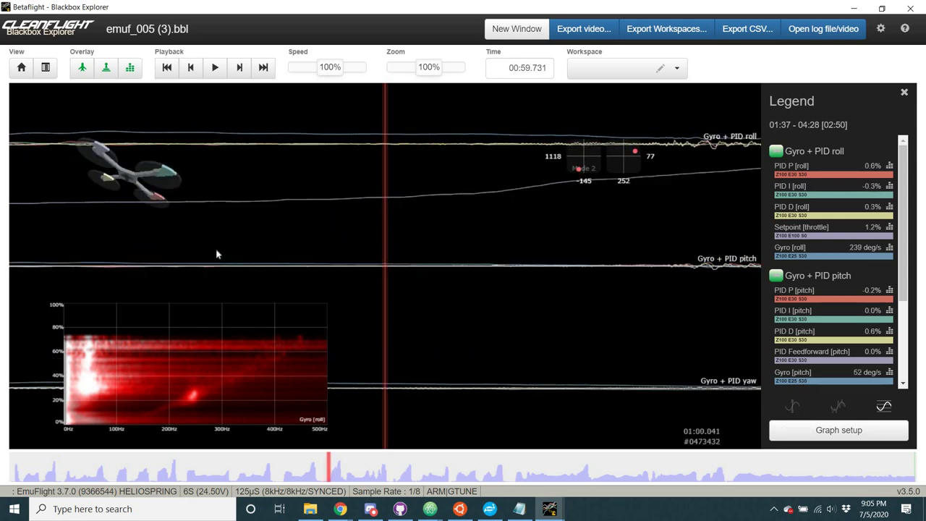
# Step: Examine the gyro and PID traces without expo scaling at the throttle peaks from about 01:00 to 01:49
pyautogui.click(332, 474)
pyautogui.scroll(-1, 336, 474)
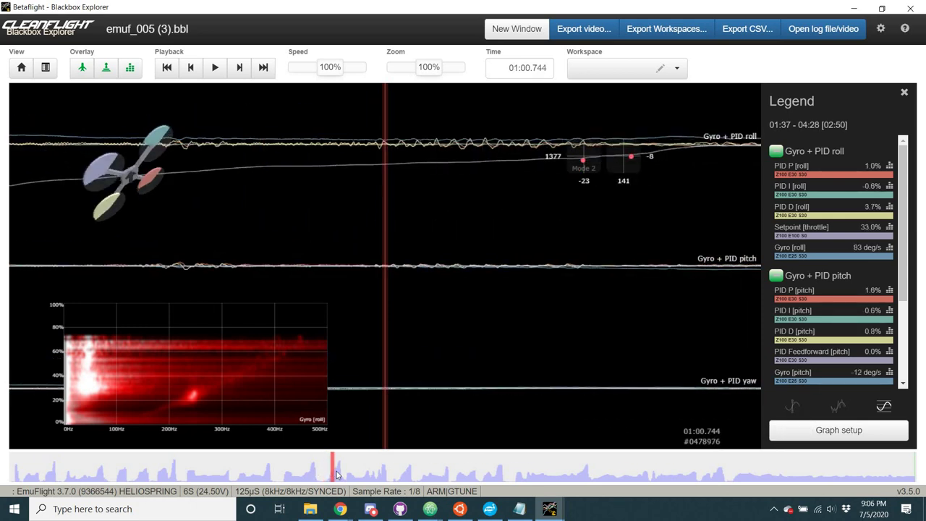
pyautogui.scroll(-10, 340, 474)
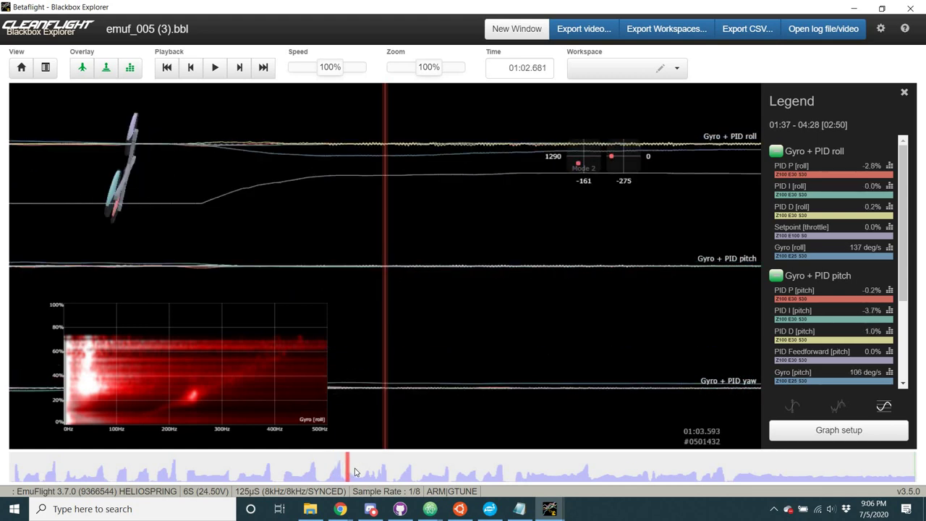
pyautogui.scroll(-15, 367, 470)
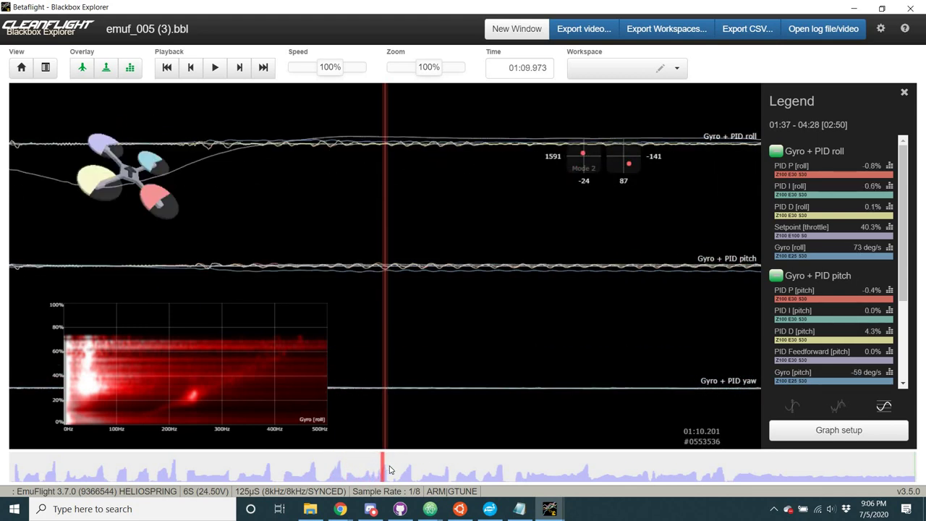
pyautogui.scroll(-8, 390, 470)
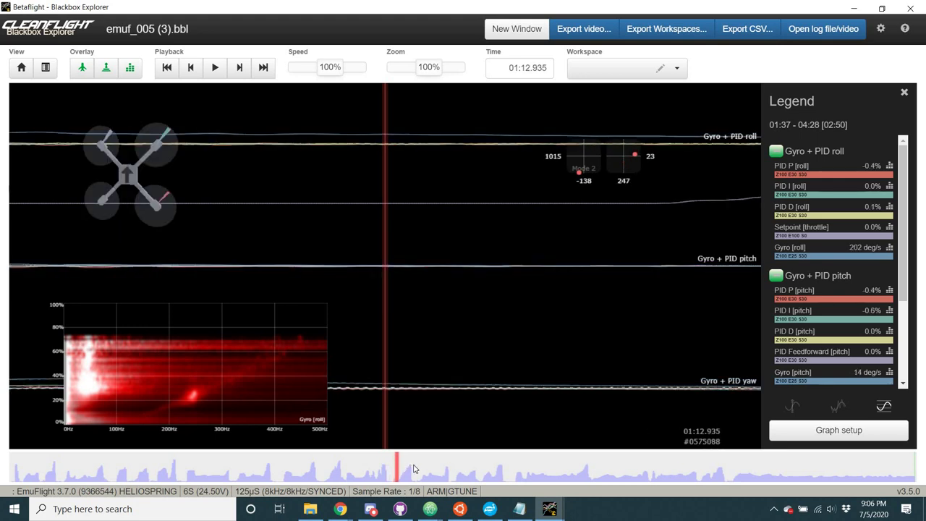
pyautogui.scroll(-20, 415, 468)
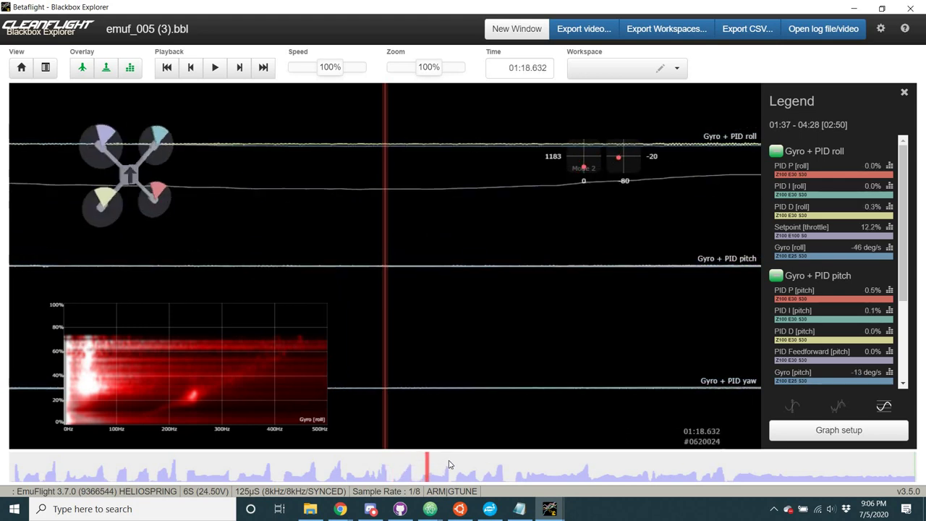
pyautogui.scroll(-18, 459, 464)
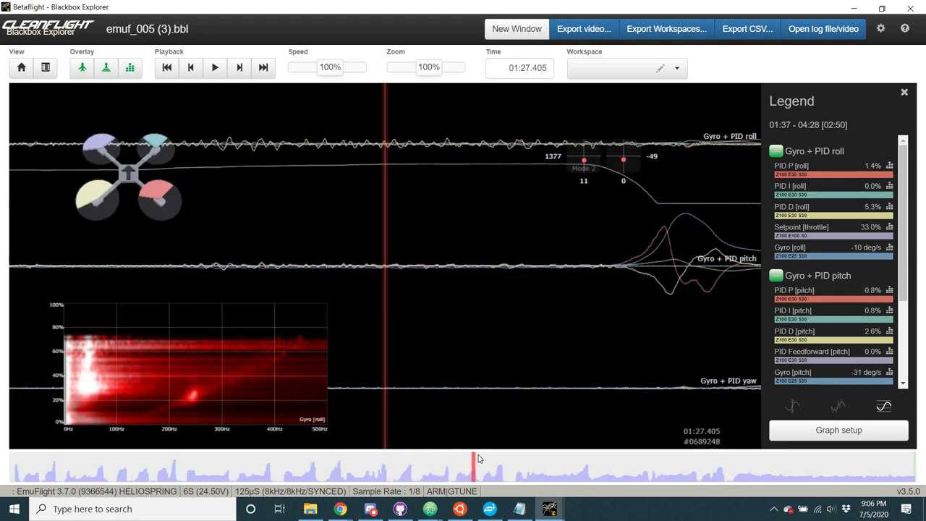
pyautogui.scroll(-14, 492, 458)
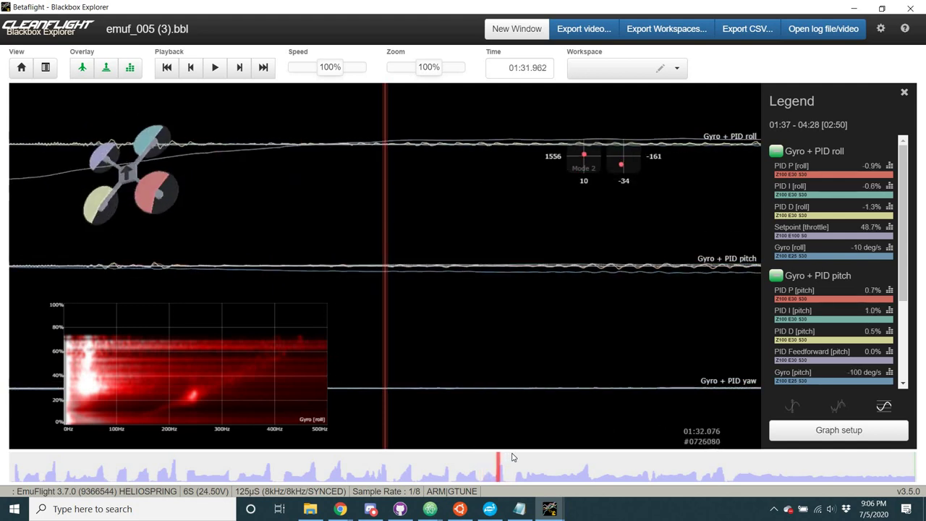
pyautogui.scroll(-13, 517, 456)
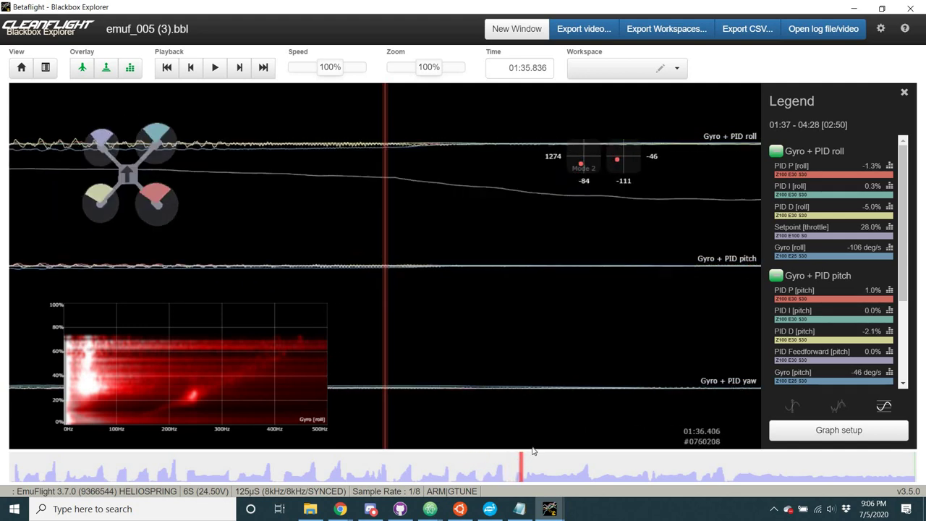
pyautogui.scroll(-16, 544, 449)
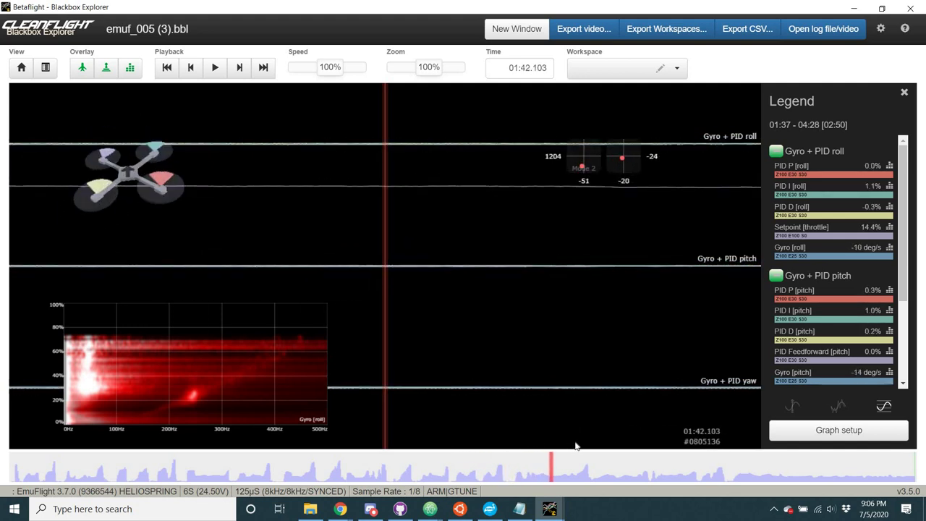
pyautogui.scroll(-15, 582, 445)
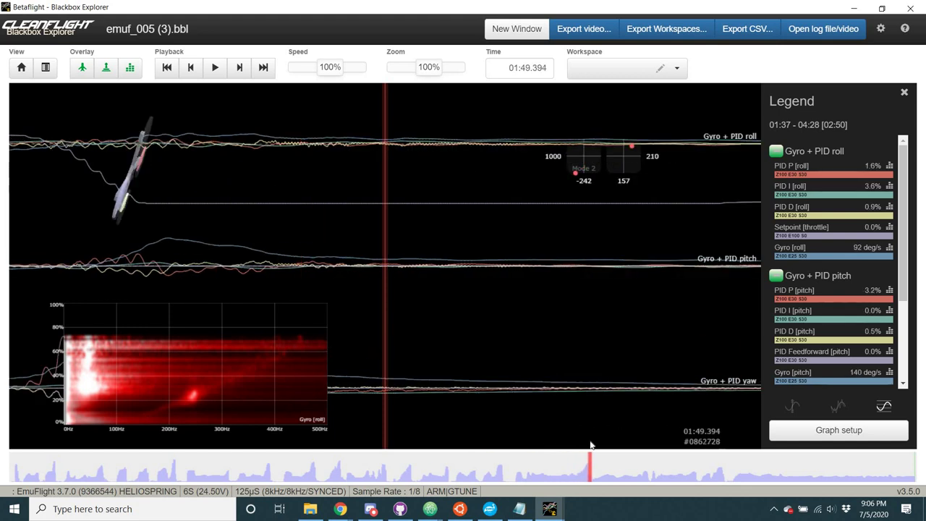
pyautogui.scroll(1, 583, 446)
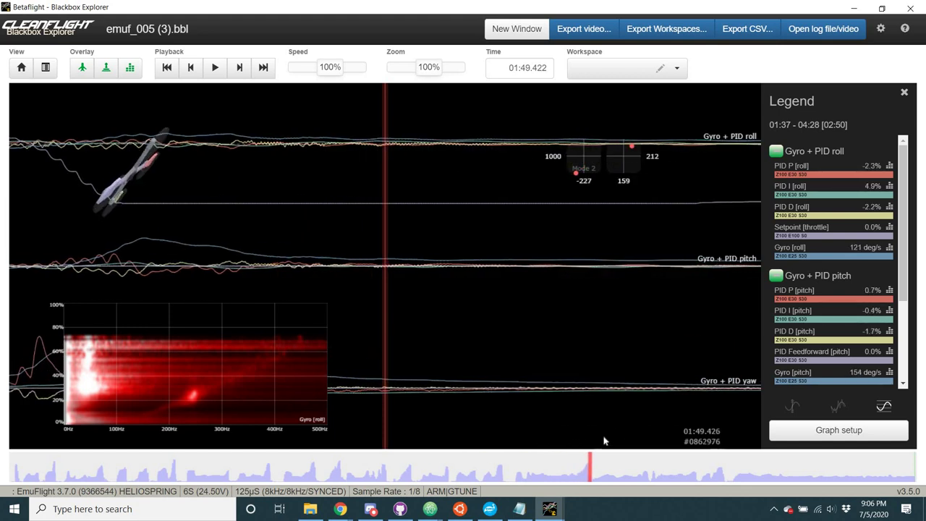
# Step: Examine the gyro and PID traces around the throttle cut near 01:49.1
pyautogui.scroll(4, 709, 424)
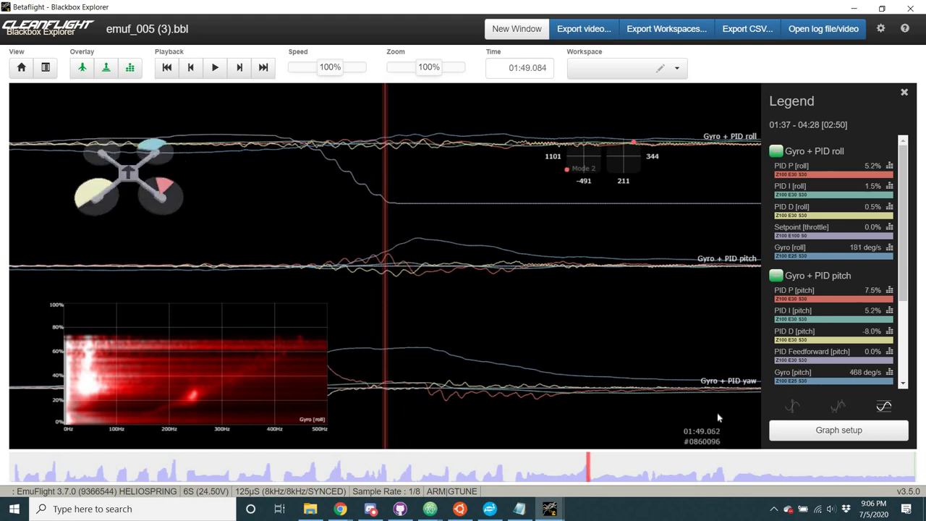
pyautogui.scroll(-2, 732, 420)
pyautogui.scroll(2, 579, 326)
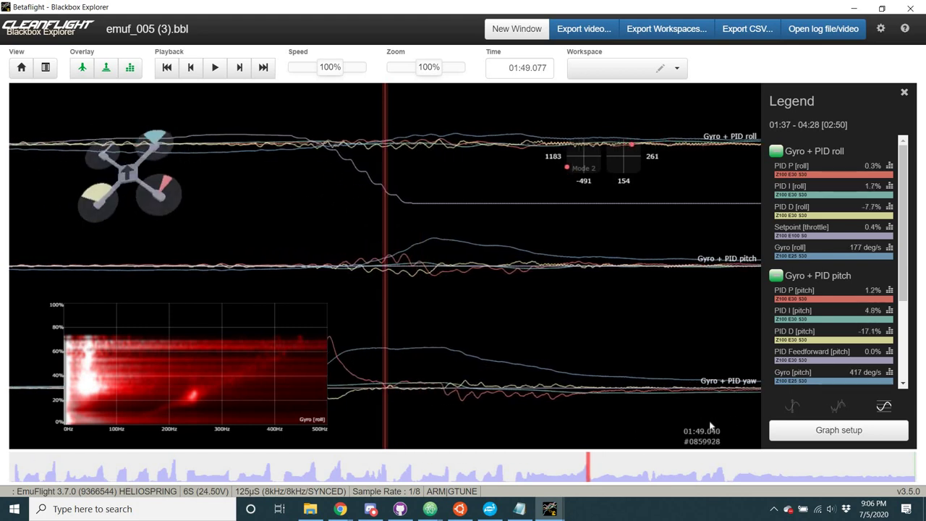
pyautogui.scroll(-1, 400, 209)
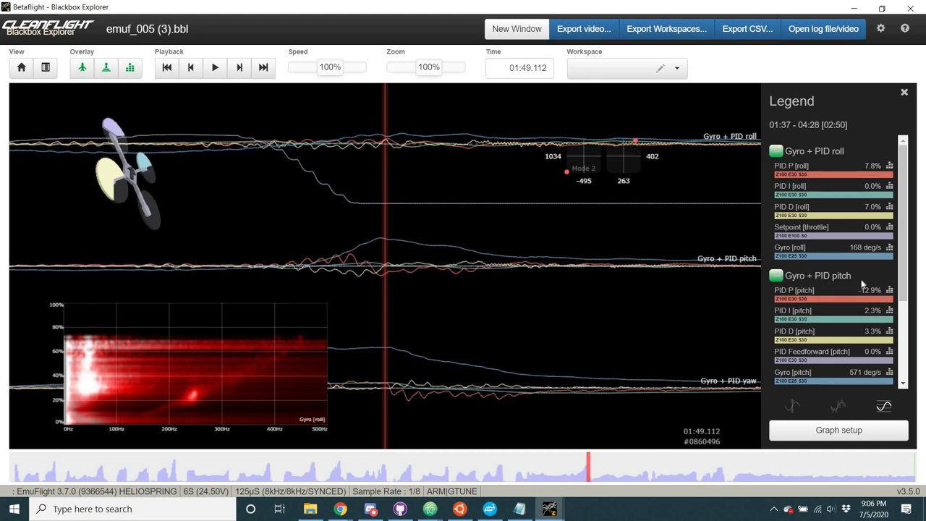
# Step: Isolate the Gyro + PID pitch graph to inspect its traces near 01:49.1, and restore the view of all graphs
pyautogui.click(780, 152)
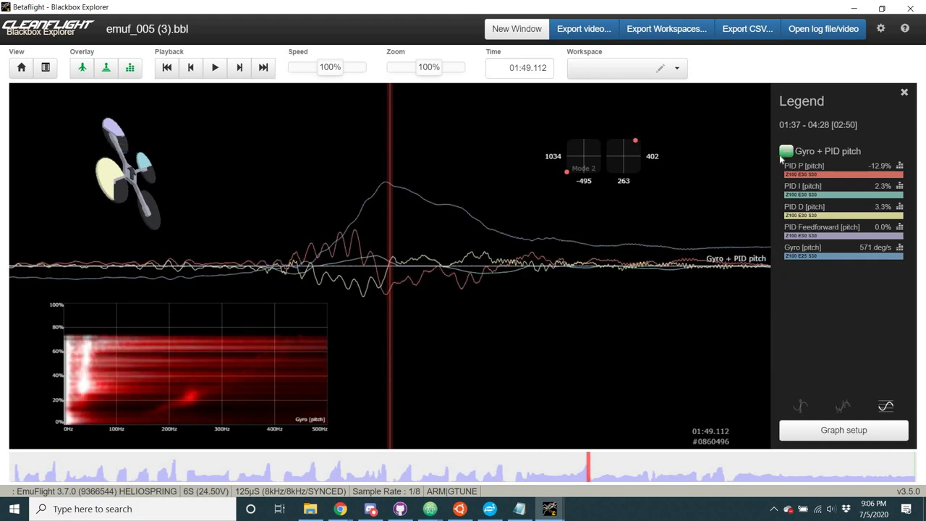
pyautogui.click(418, 255)
pyautogui.click(378, 222)
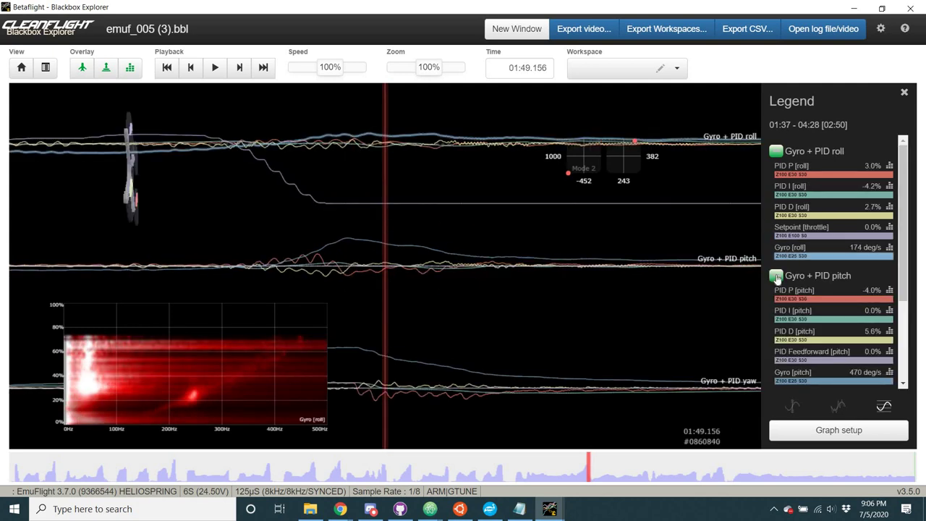
pyautogui.click(524, 238)
pyautogui.scroll(-2, 543, 232)
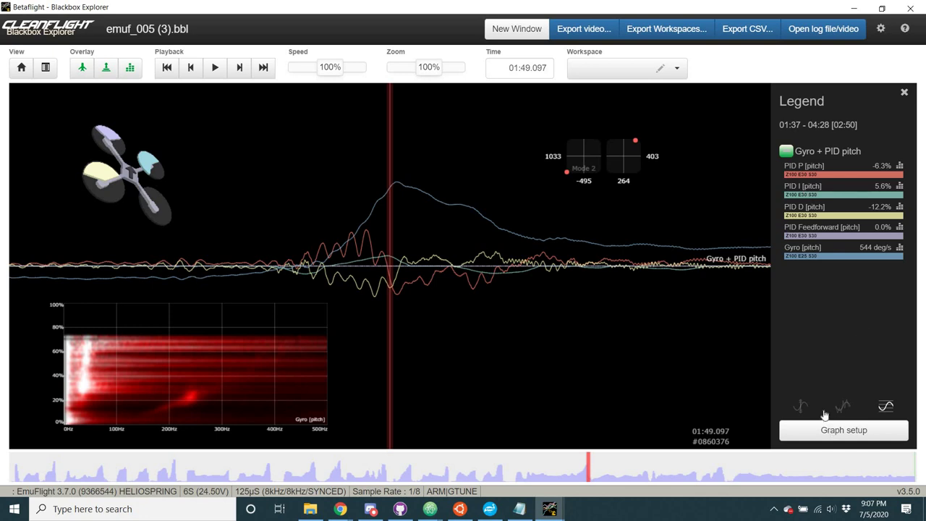
pyautogui.click(800, 161)
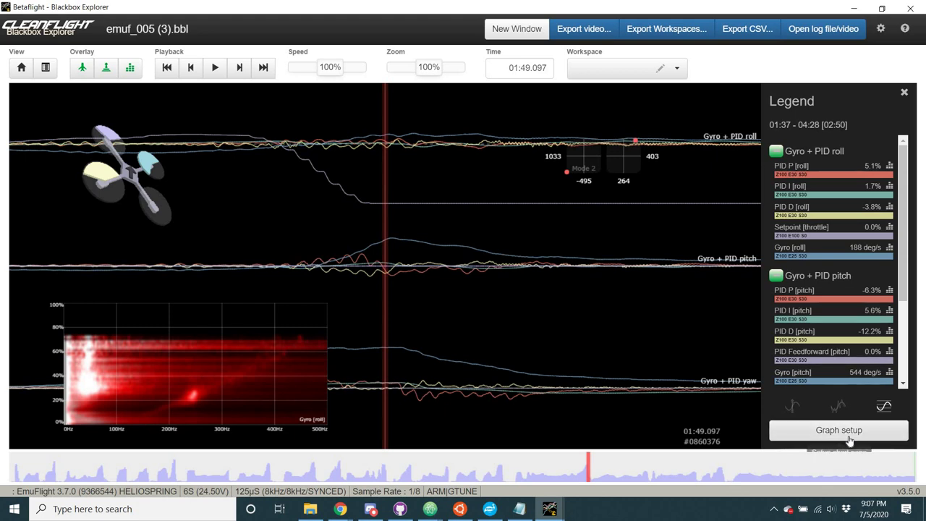
# Step: Replace PID Feedforward [pitch] with Setpoint [pitch] in the Gyro + PID pitch graph and save the graph configuration
pyautogui.click(850, 438)
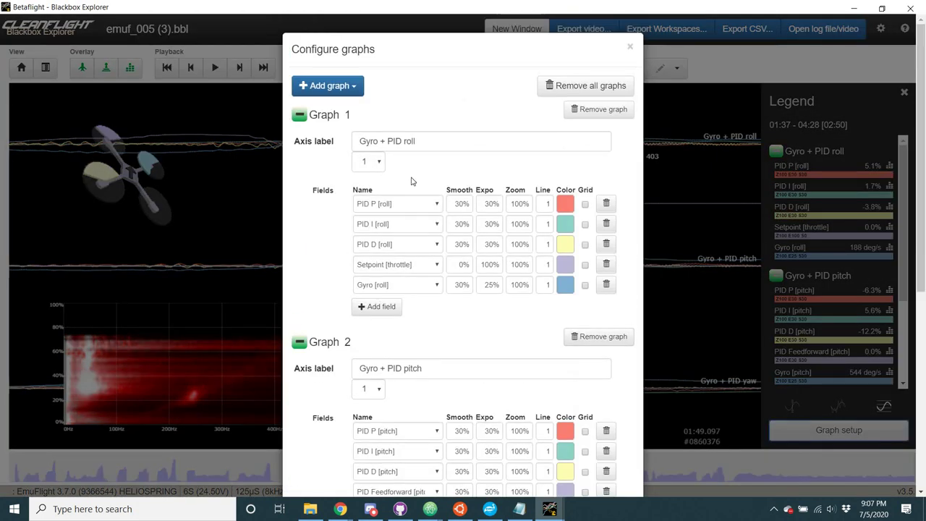
pyautogui.scroll(-3, 411, 181)
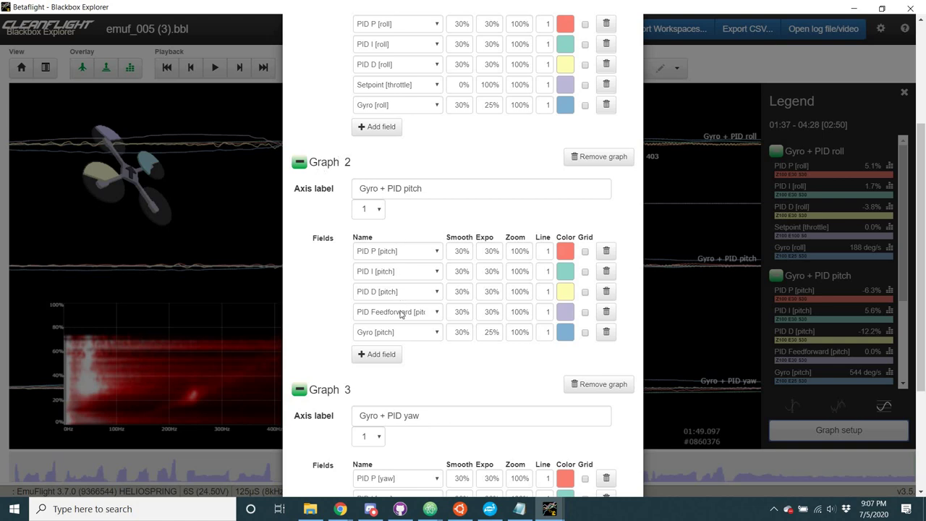
pyautogui.click(401, 314)
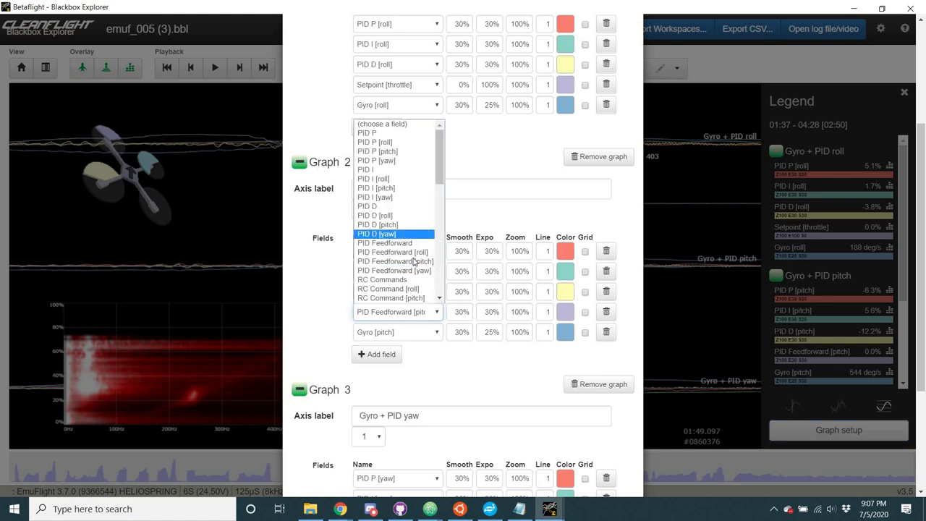
pyautogui.scroll(-8, 414, 262)
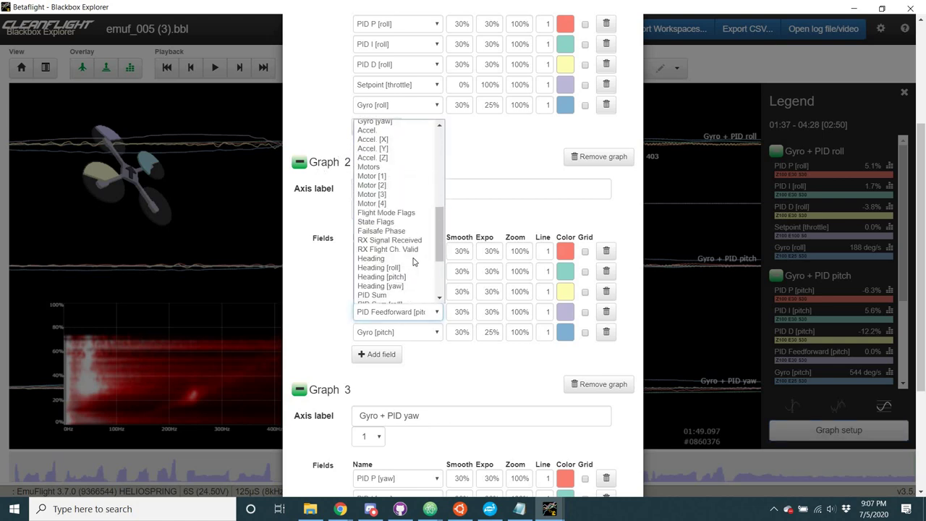
pyautogui.scroll(-2, 414, 262)
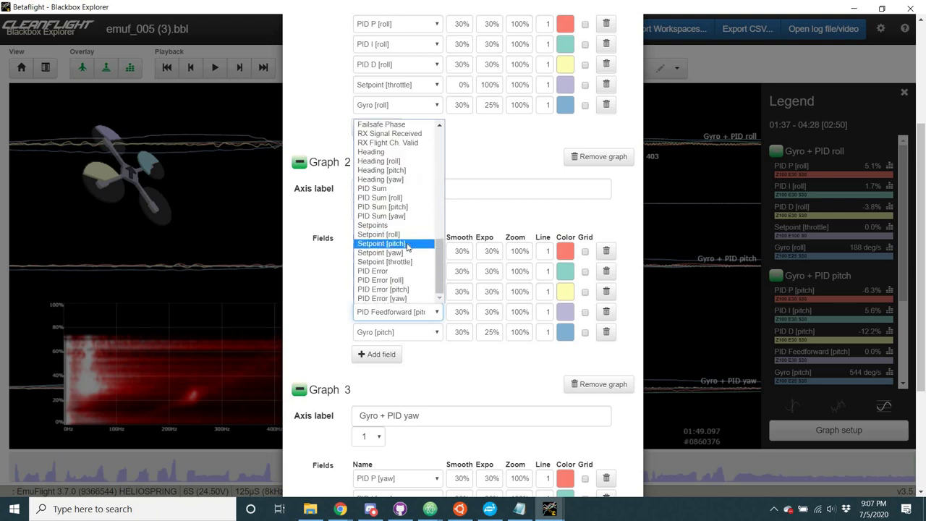
pyautogui.click(566, 364)
pyautogui.scroll(-3, 605, 446)
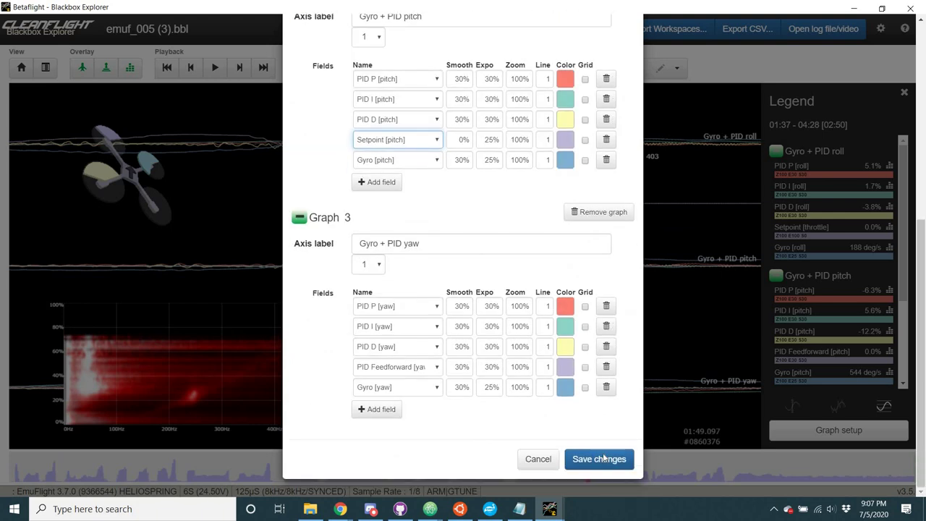
pyautogui.click(604, 457)
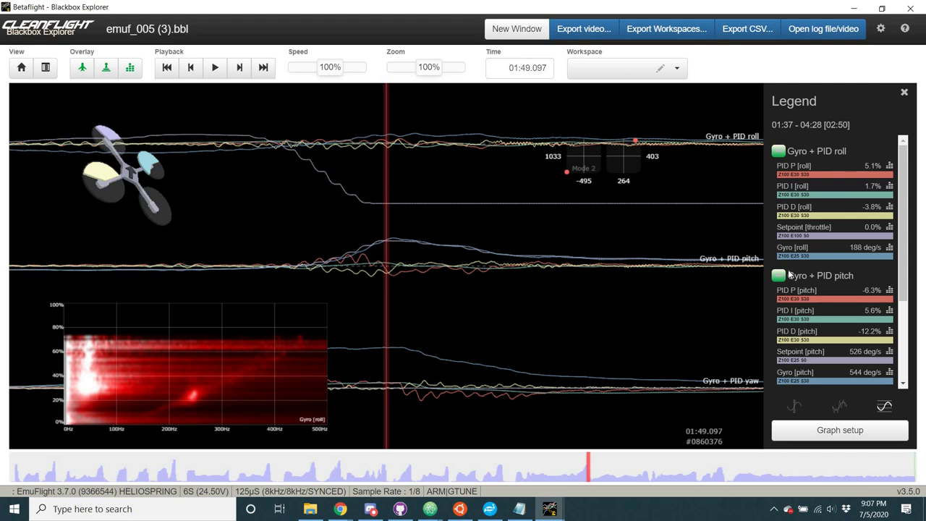
# Step: Show only the Gyro + PID pitch graph and compare the pitch setpoint with the gyro around 01:49
pyautogui.click(789, 274)
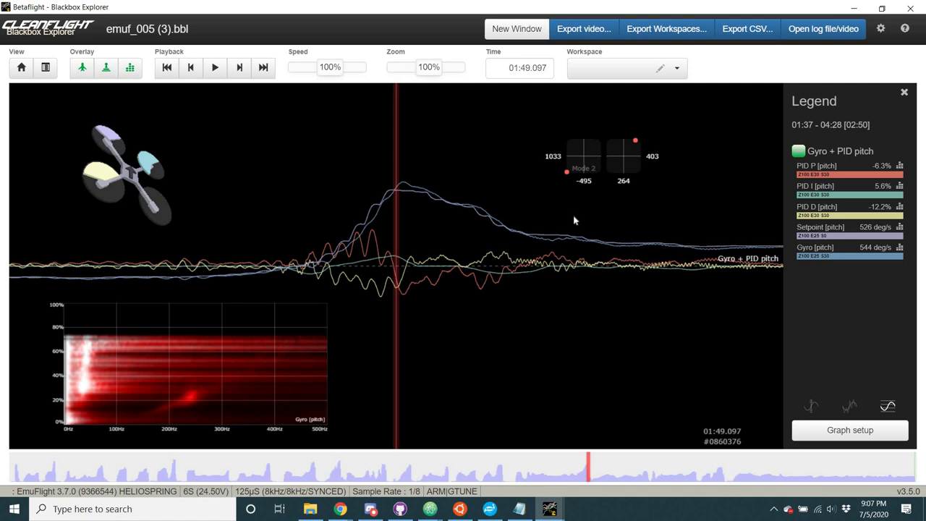
pyautogui.scroll(3, 586, 218)
pyautogui.scroll(-1, 586, 218)
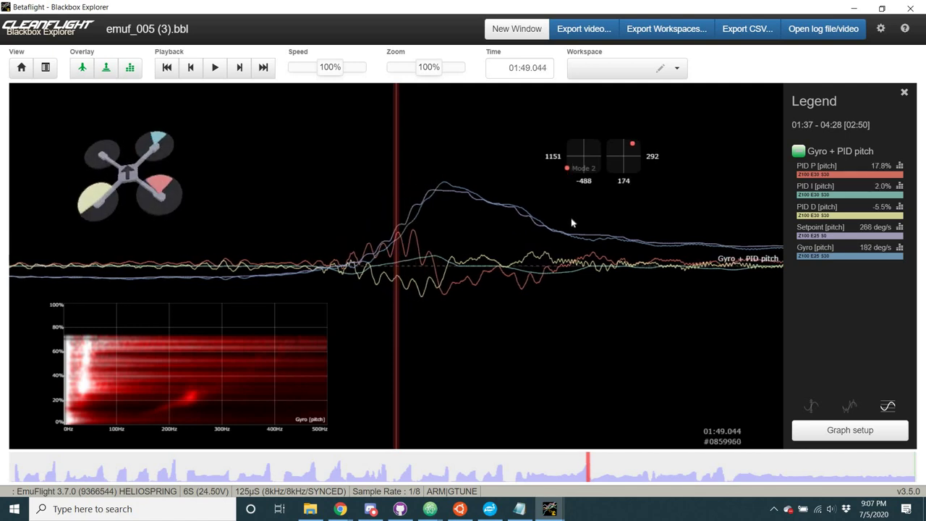
pyautogui.scroll(-1, 572, 221)
# Step: Open the log's header information and review the filter, throttle and RC smoothing settings
pyautogui.press('h')
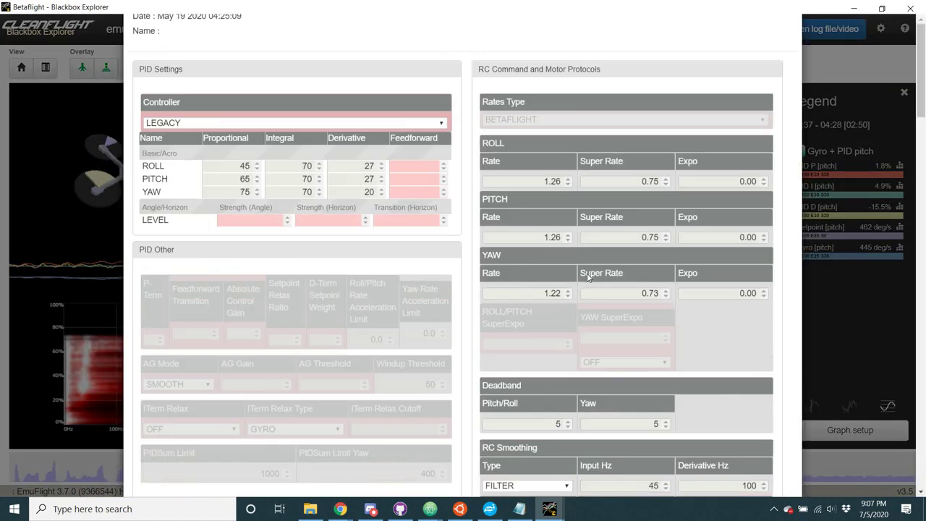
pyautogui.scroll(-5, 586, 268)
pyautogui.scroll(-6, 588, 277)
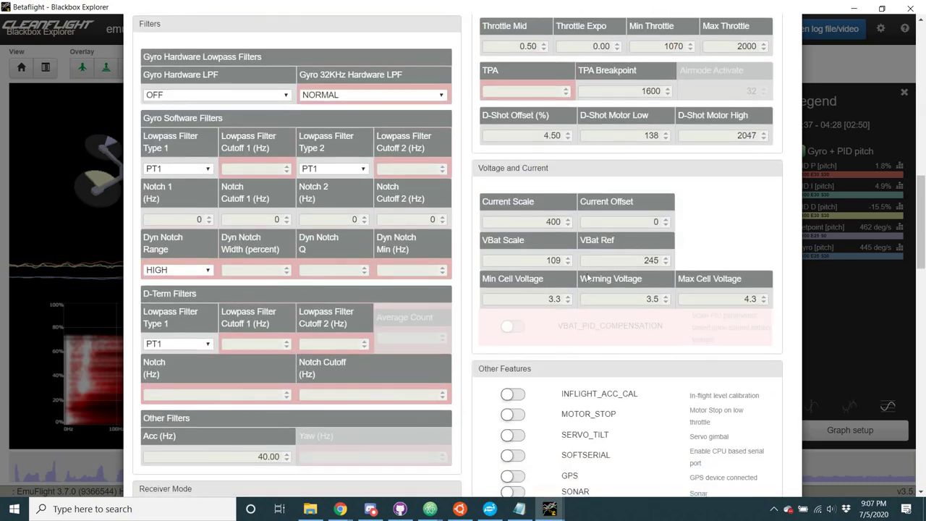
pyautogui.scroll(5, 588, 277)
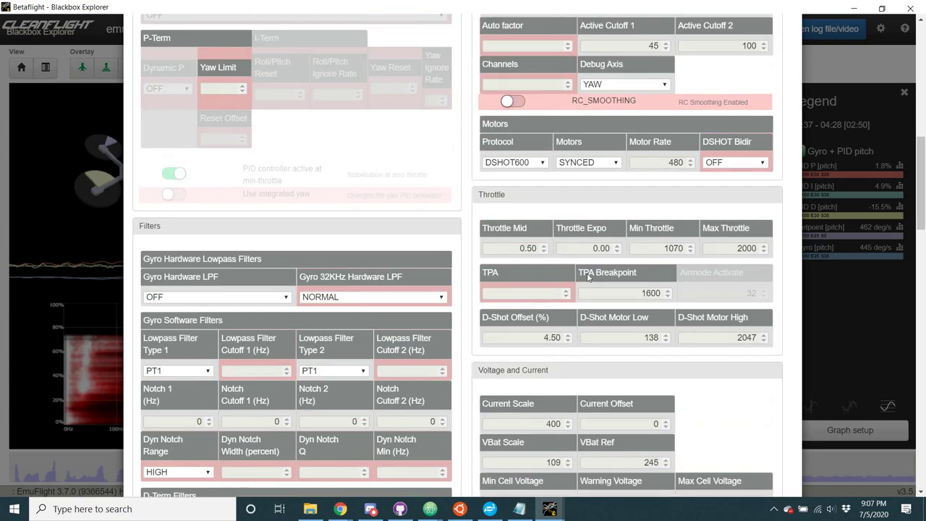
pyautogui.scroll(3, 587, 274)
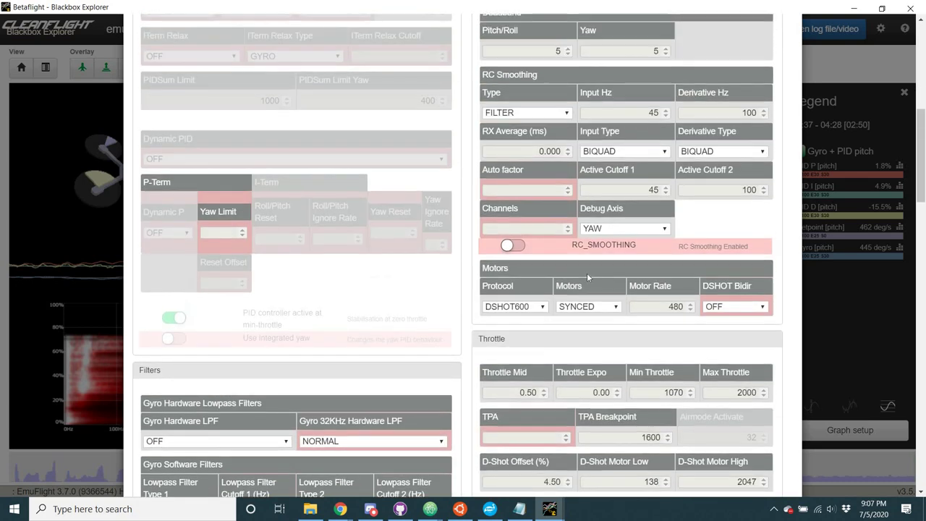
pyautogui.scroll(1, 587, 278)
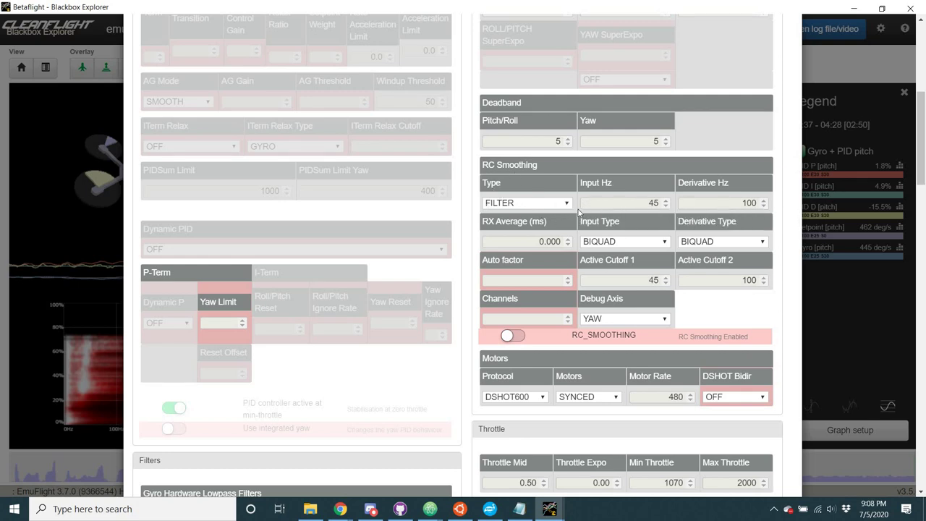
pyautogui.scroll(-1, 579, 210)
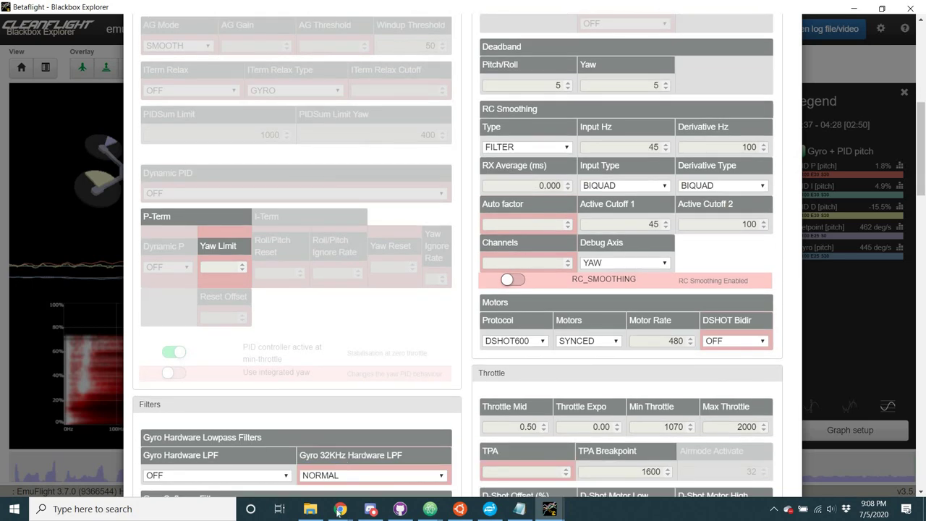
# Step: Switch to Chrome and open the EmuFlight wiki home page on GitHub in a new tab
pyautogui.moveTo(340, 509)
pyautogui.click(463, 456)
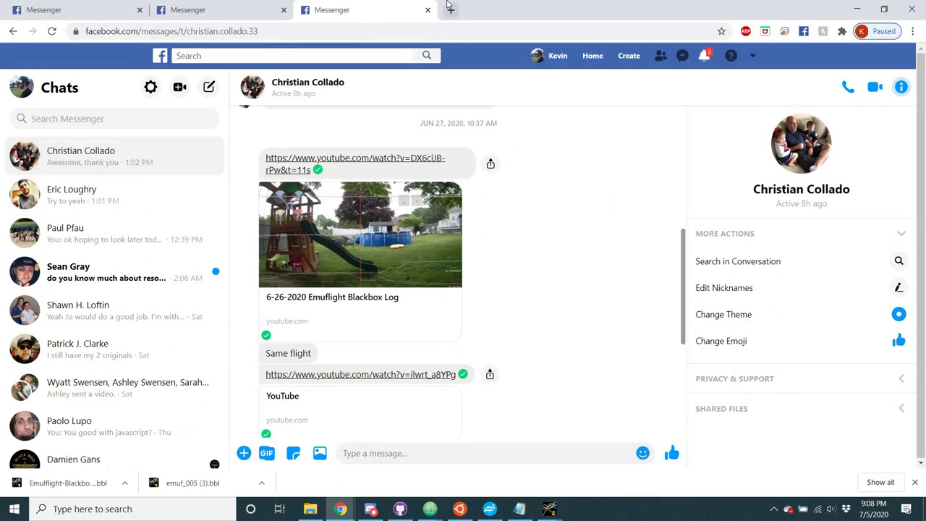
pyautogui.click(450, 9)
pyautogui.write('em')
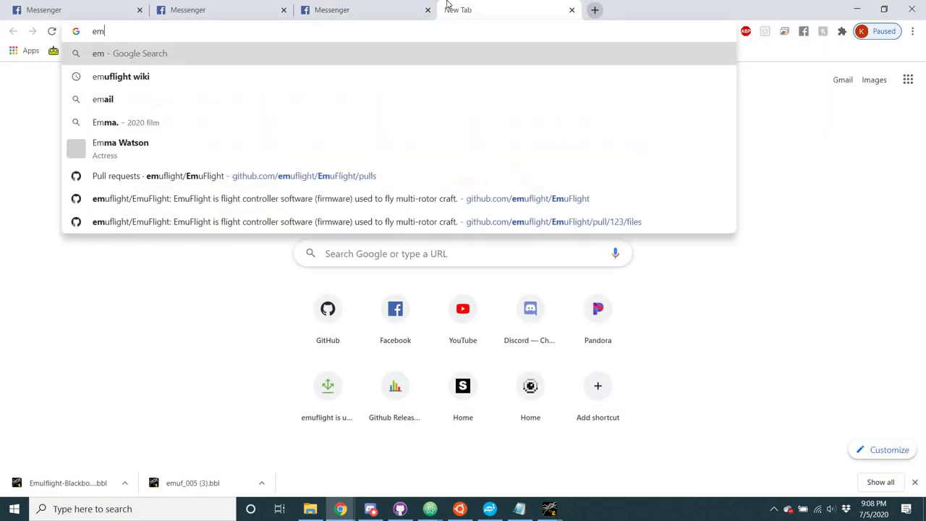
pyautogui.write('uflight wiki')
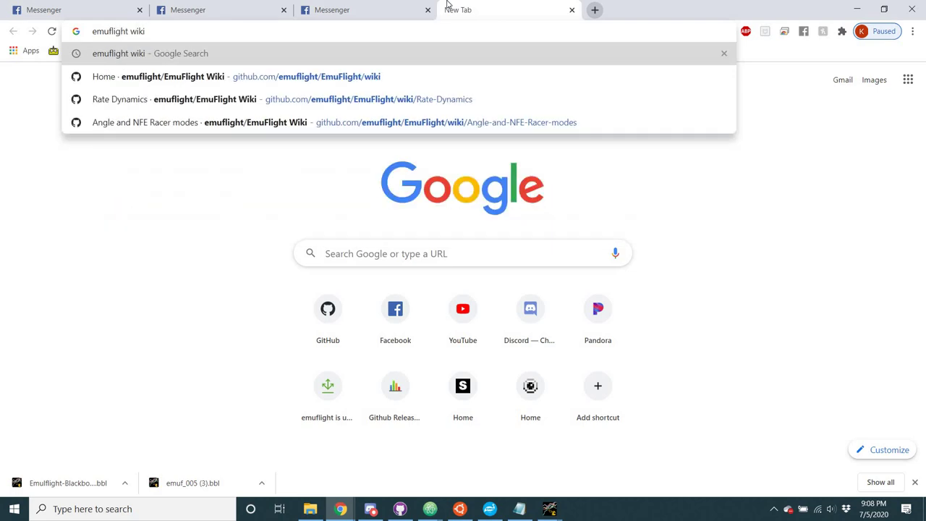
pyautogui.press('Down')
pyautogui.press('Return')
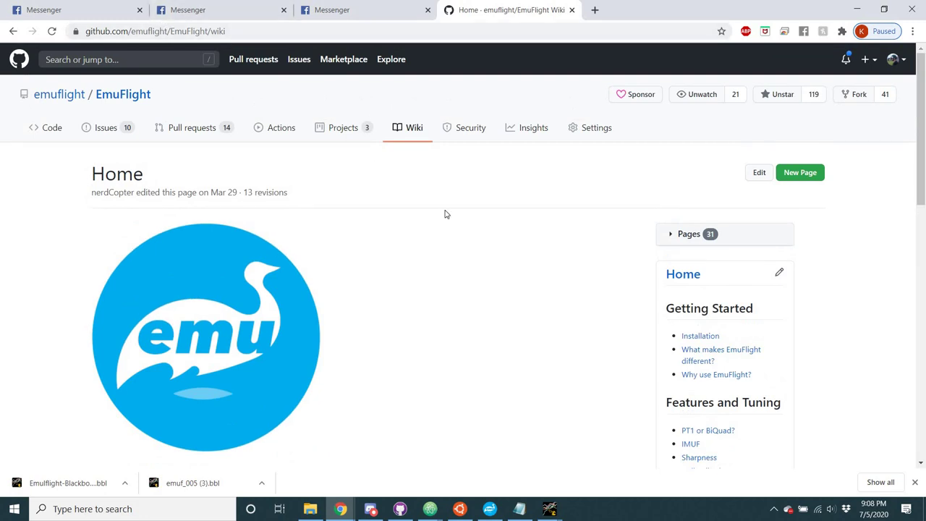
# Step: Open the wiki's RC Smoothing page from the Features and Tuning section and bring its recommended settings into view
pyautogui.scroll(-3, 664, 274)
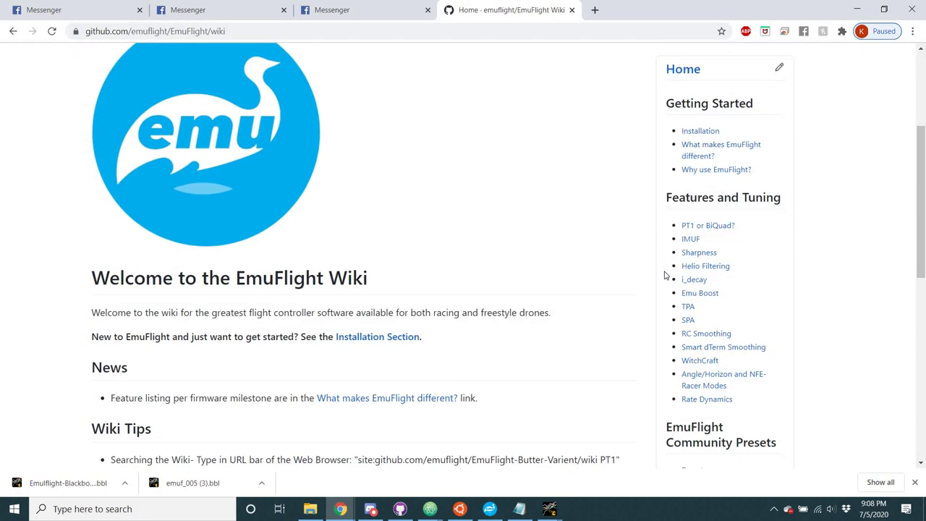
pyautogui.scroll(-1, 664, 272)
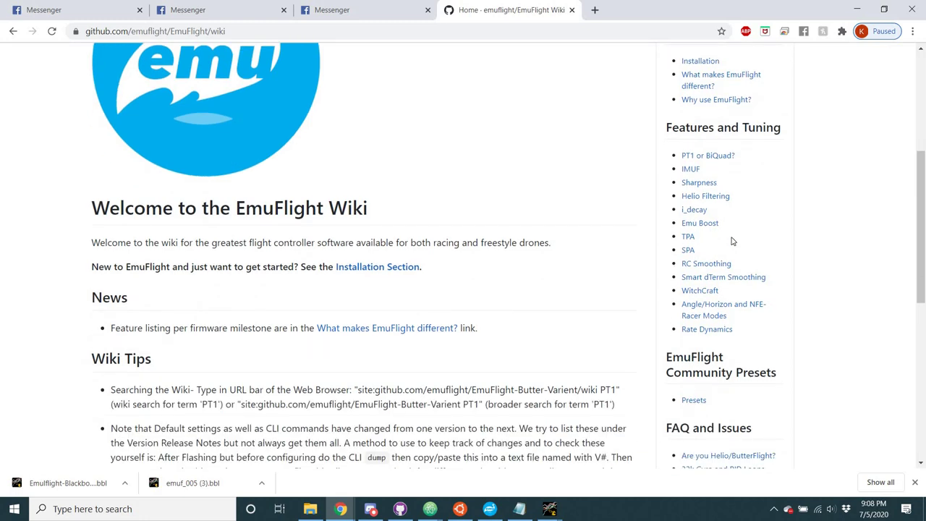
pyautogui.click(726, 266)
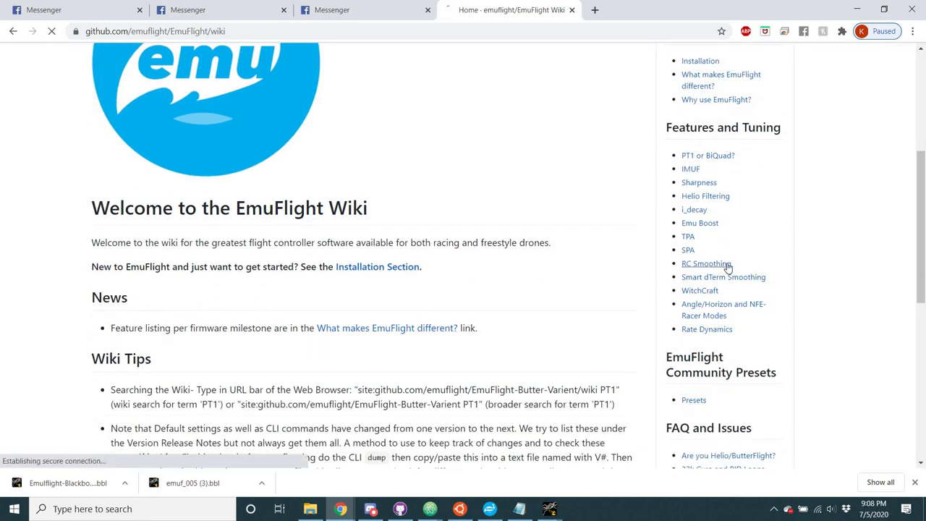
pyautogui.scroll(-2, 604, 279)
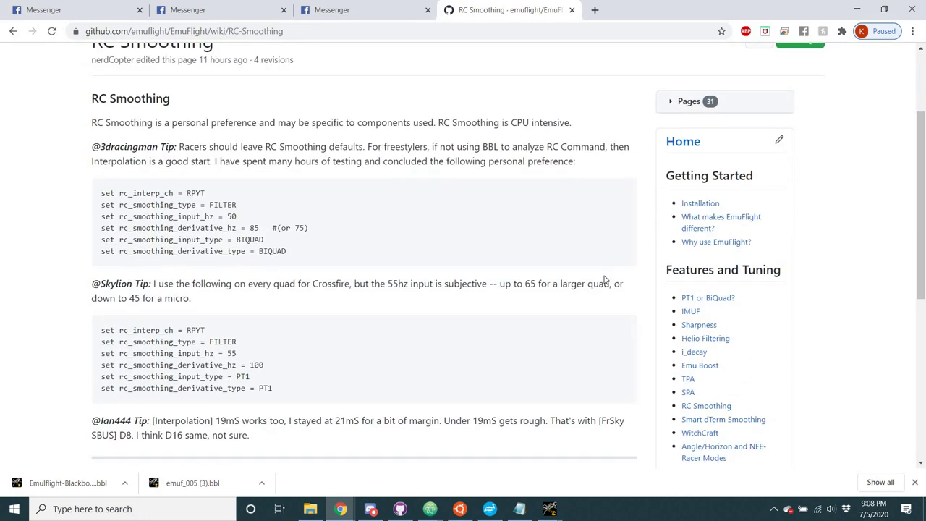
pyautogui.scroll(-1, 605, 279)
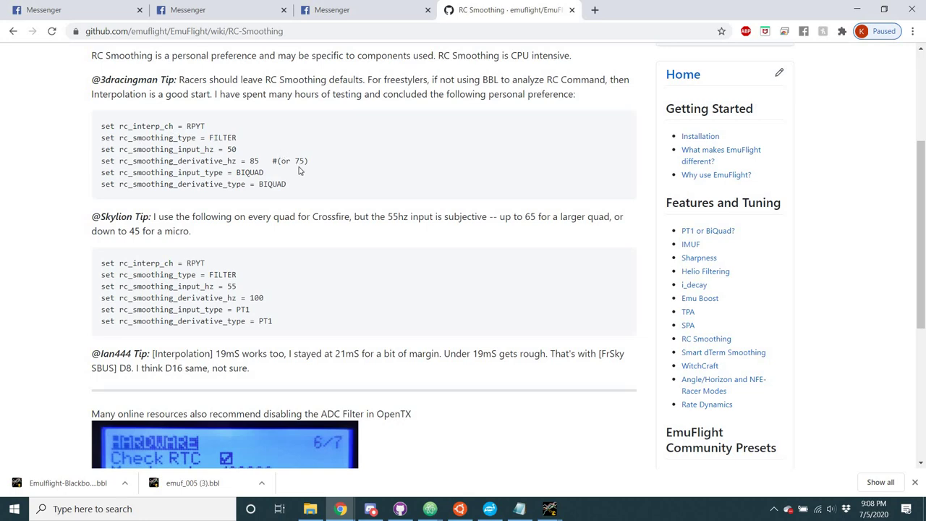
# Step: Highlight the BIQUAD RC smoothing commands in the first tip and read through the page's remaining tips and ADC filter advice
pyautogui.moveTo(300, 186); pyautogui.dragTo(243, 173)
pyautogui.moveTo(174, 145); pyautogui.dragTo(98, 126)
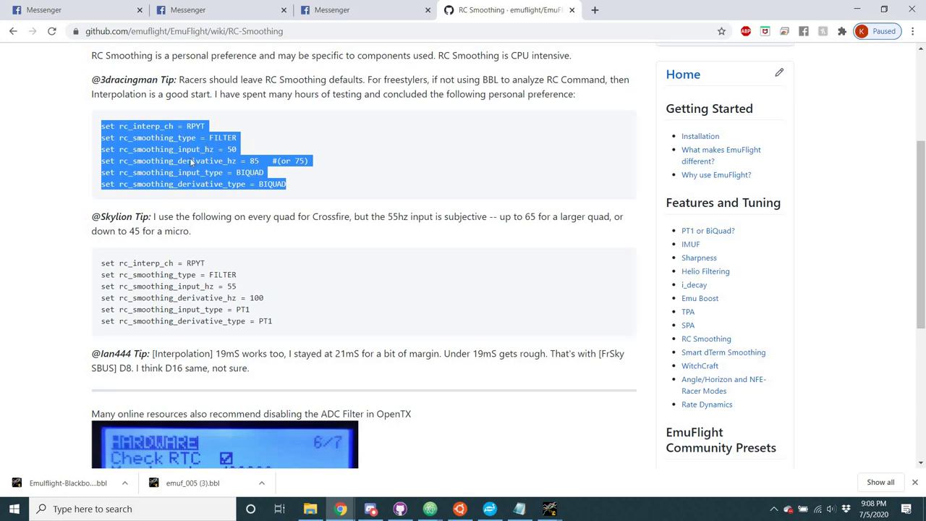
pyautogui.scroll(-3, 183, 281)
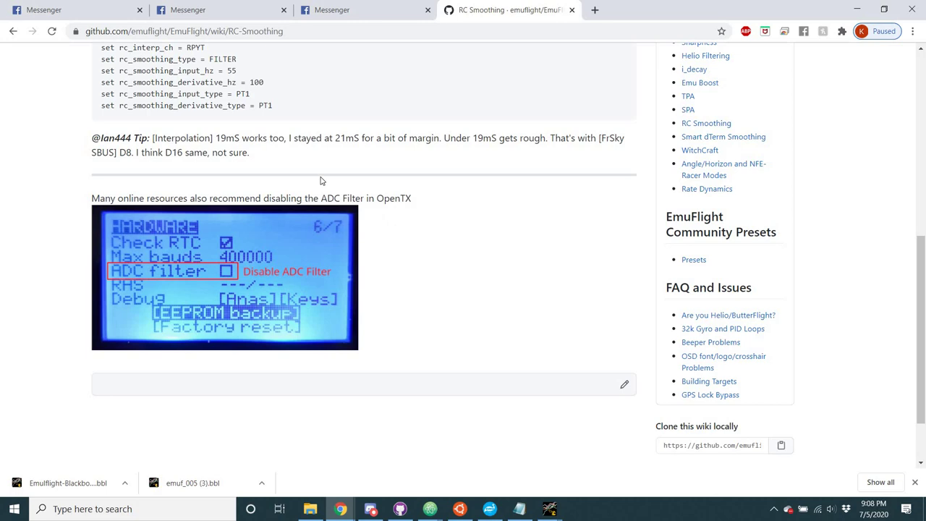
pyautogui.scroll(3, 322, 180)
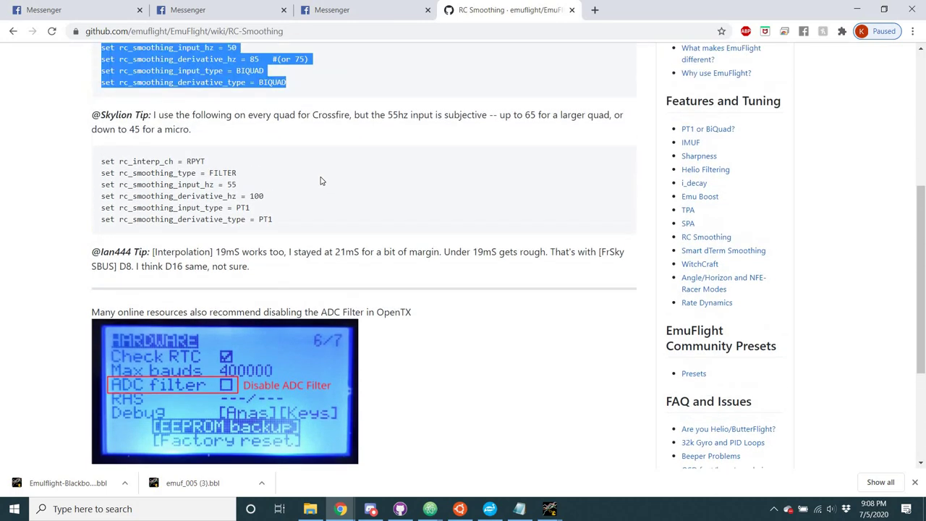
pyautogui.scroll(1, 322, 181)
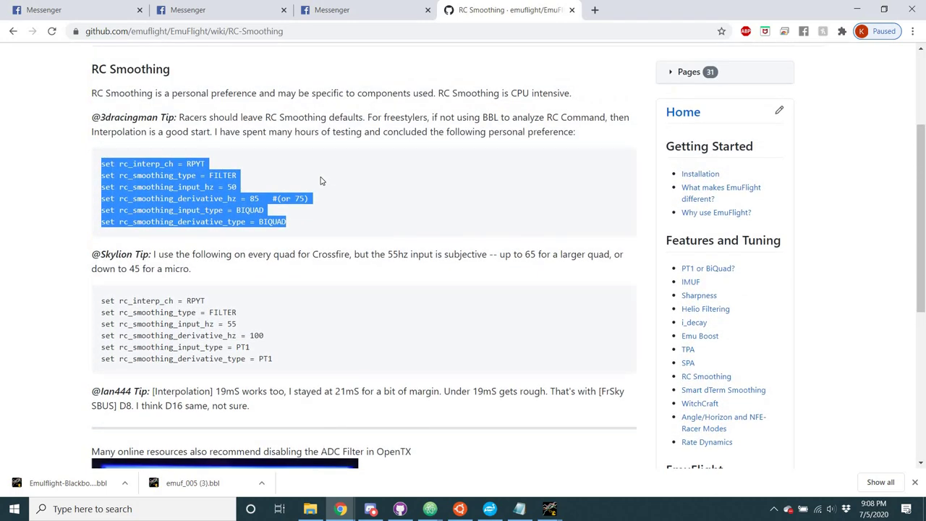
# Step: Switch back to the emuf_005 (3).bbl log in Blackbox Explorer and play the pitch traces on from about 01:49
pyautogui.scroll(1, 322, 181)
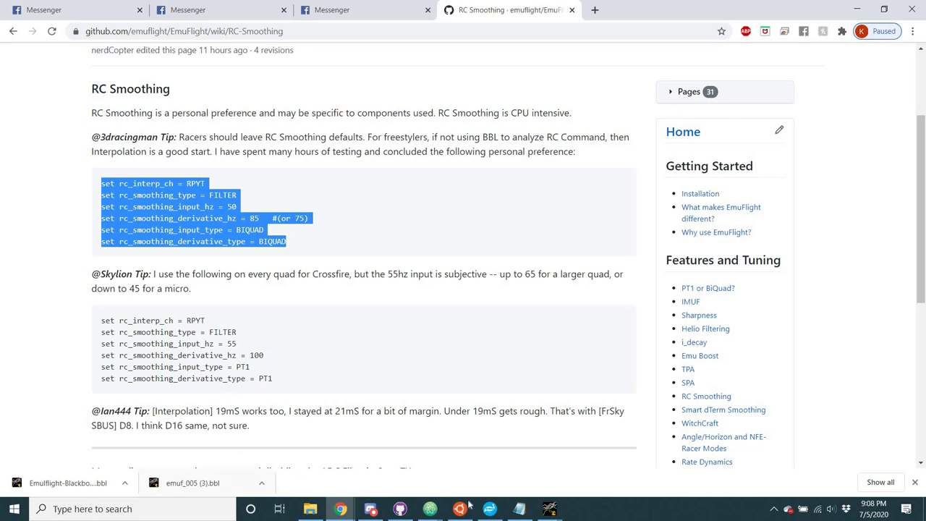
pyautogui.moveTo(550, 508)
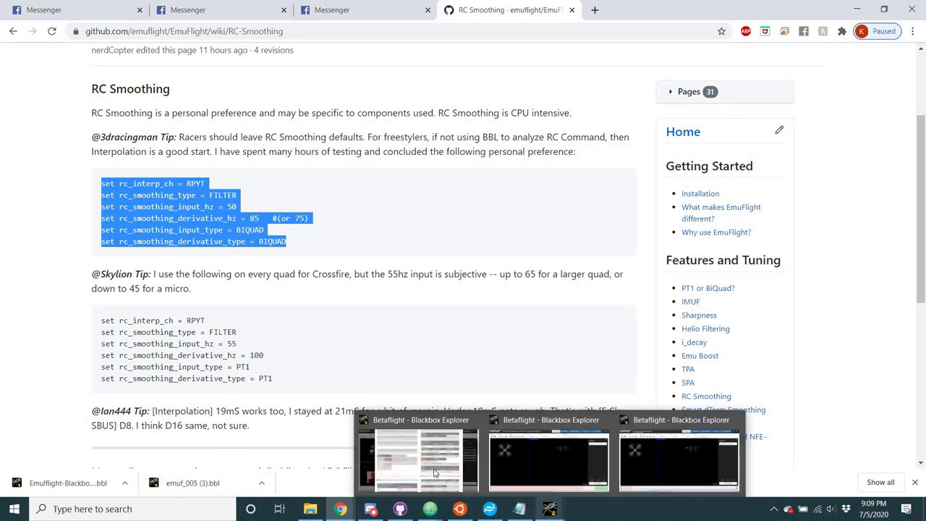
pyautogui.click(435, 473)
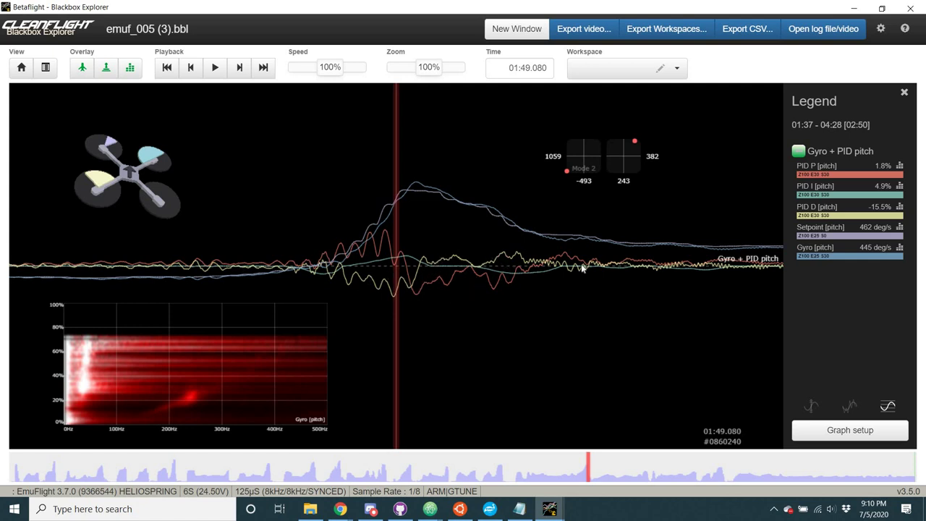
pyautogui.press('space')
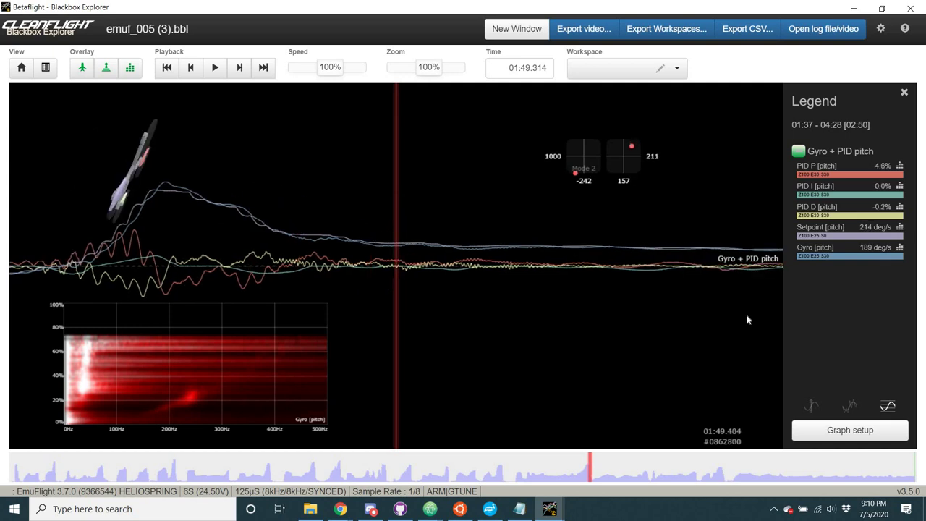
pyautogui.press('space')
pyautogui.press('space')
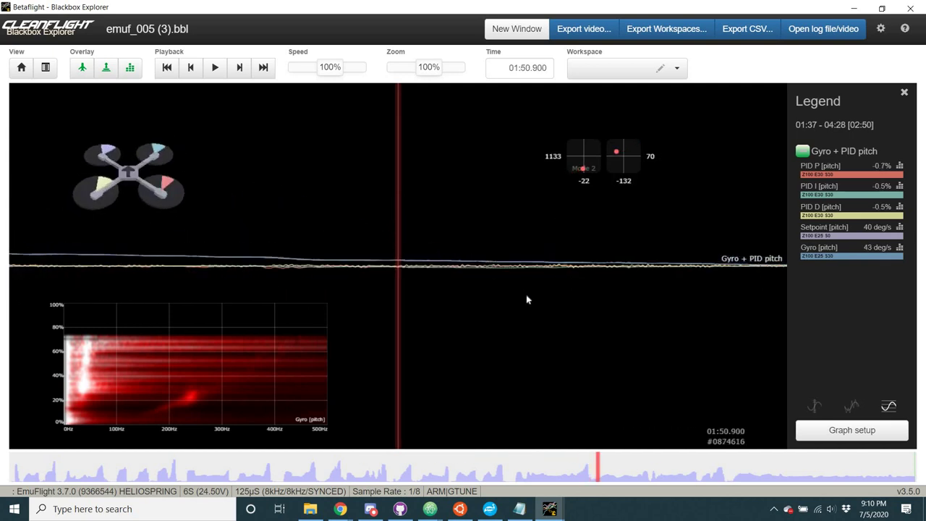
# Step: Go through the second half of the log and examine the pitch gyro and setpoint traces near 02:09 and 02:16
pyautogui.click(626, 472)
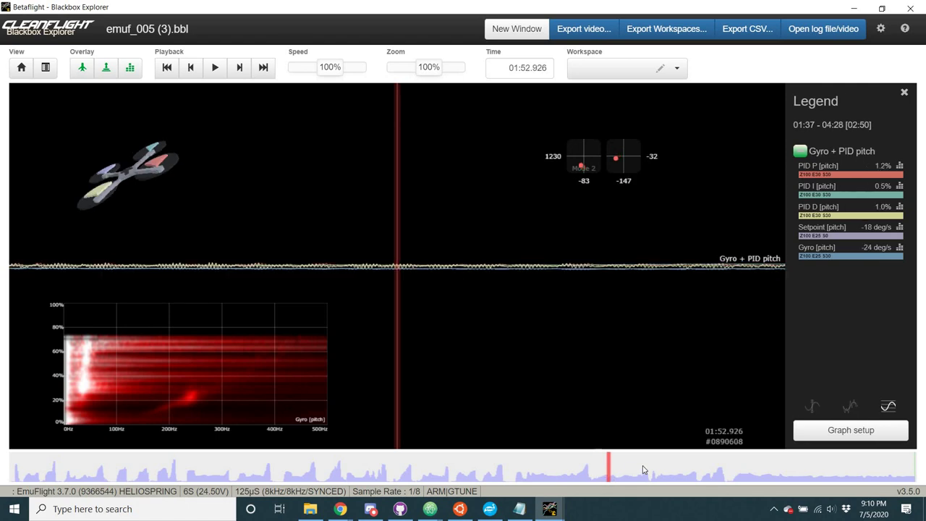
pyautogui.moveTo(656, 468); pyautogui.dragTo(698, 477)
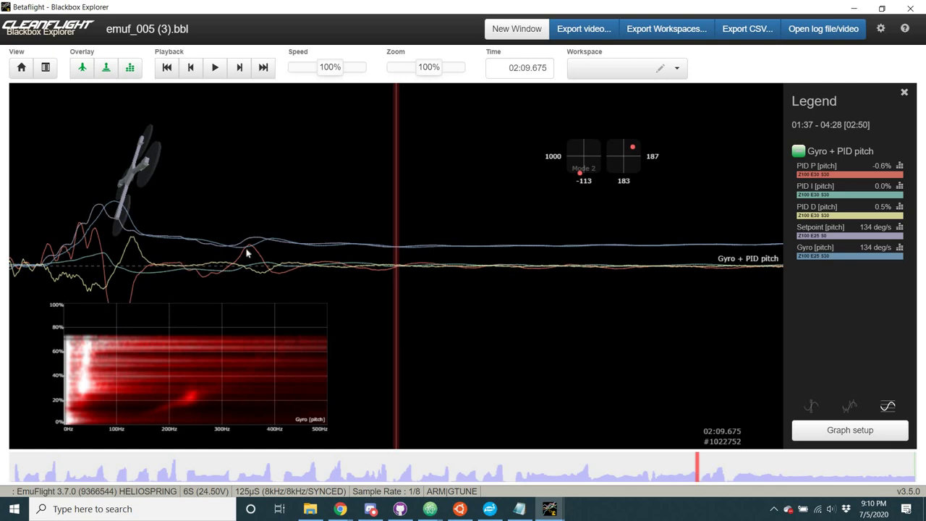
pyautogui.scroll(2, 255, 250)
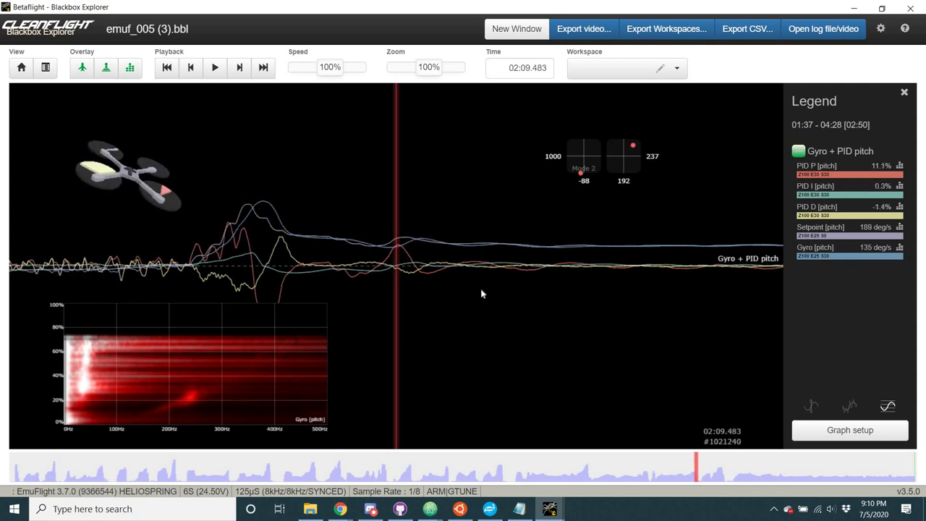
pyautogui.click(706, 475)
pyautogui.click(731, 474)
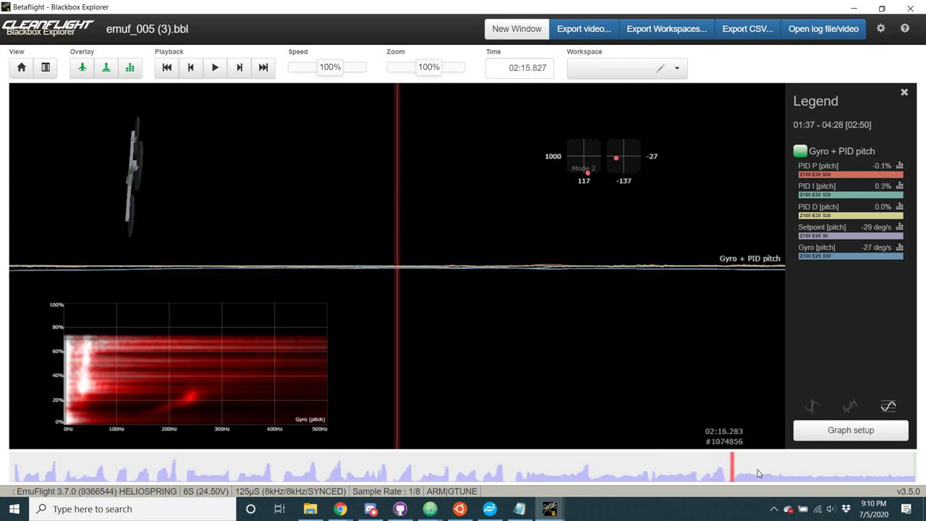
# Step: Go back to about 00:48 in the log and examine the pitch P, D and gyro oscillations there
pyautogui.moveTo(757, 474)
pyautogui.mouseDown()
pyautogui.moveTo(745, 474)
pyautogui.moveTo(841, 474)
pyautogui.moveTo(264, 483)
pyautogui.moveTo(283, 483)
pyautogui.mouseUp()
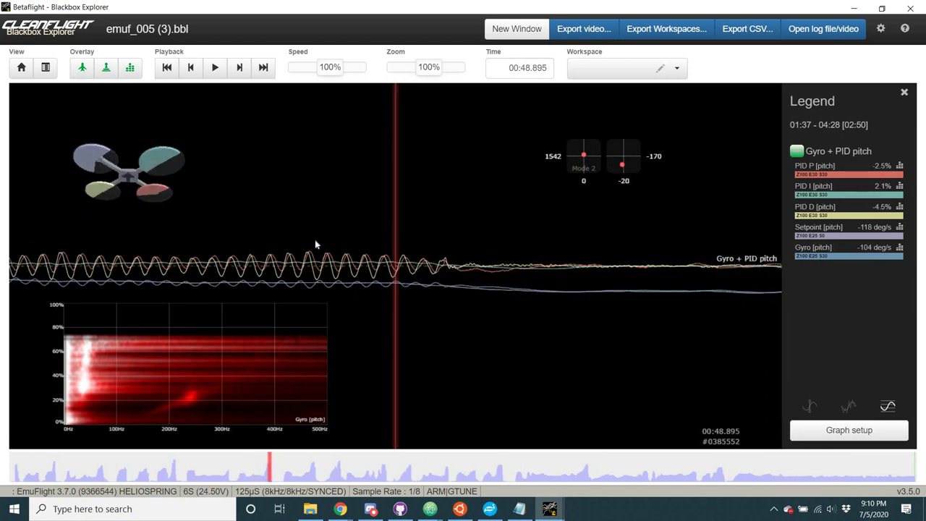
pyautogui.scroll(4, 451, 208)
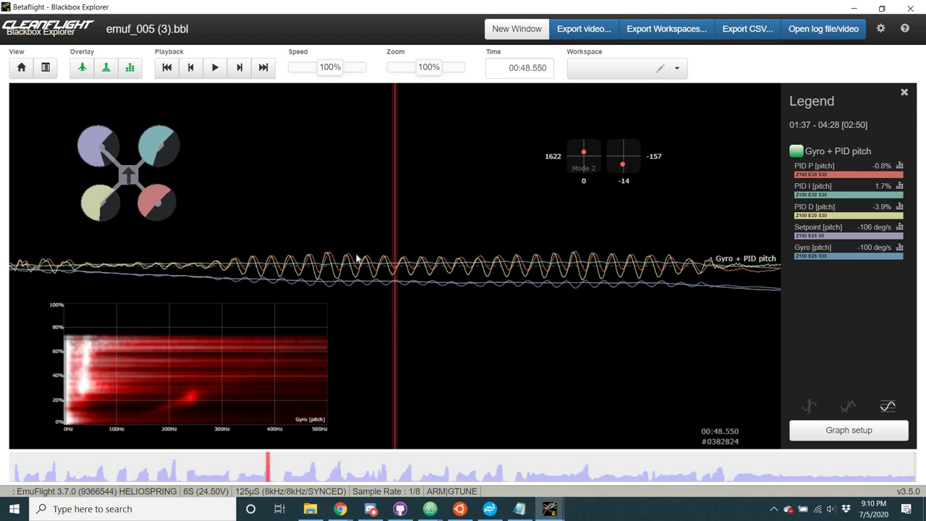
pyautogui.scroll(3, 410, 254)
pyautogui.scroll(-3, 383, 257)
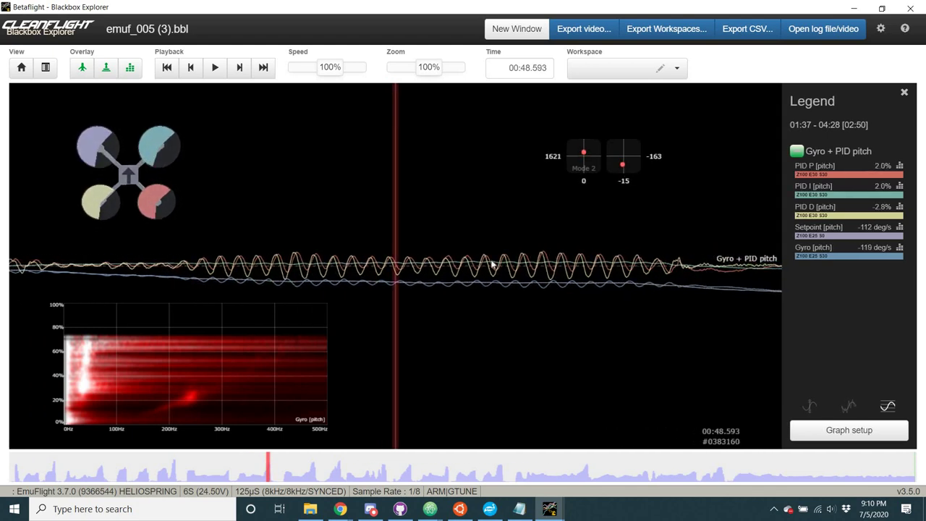
pyautogui.moveTo(432, 302); pyautogui.dragTo(300, 325)
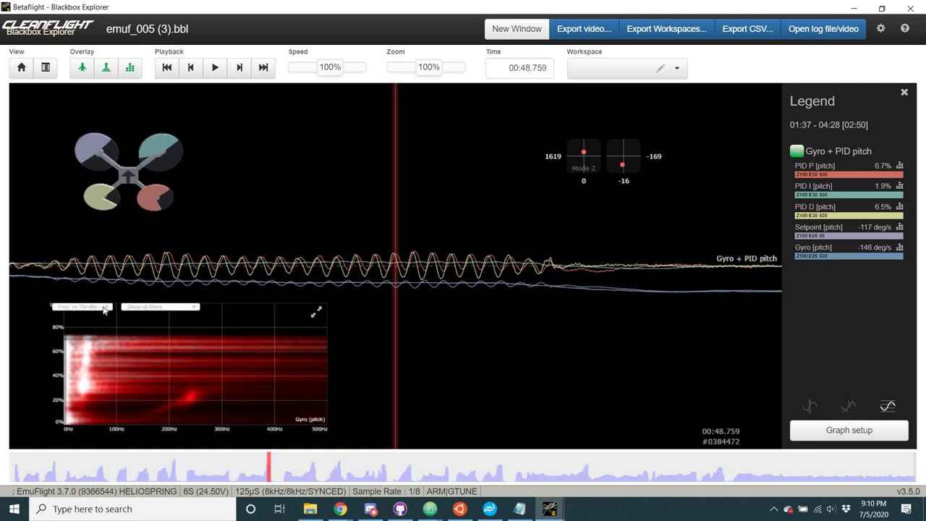
# Step: Change the spectrum overlay to the Frequency graph, view it enlarged for PID P [roll] with all three axes graphed, and shrink it again
pyautogui.click(104, 308)
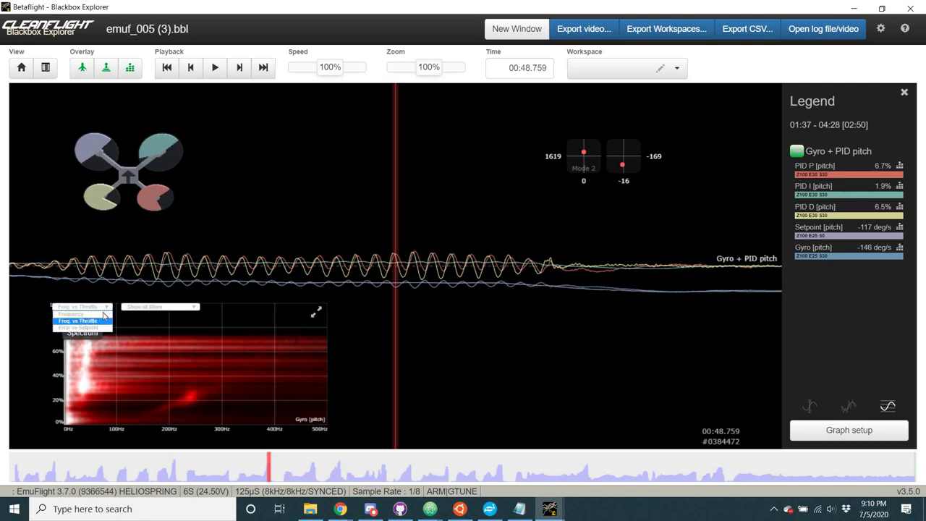
pyautogui.click(104, 316)
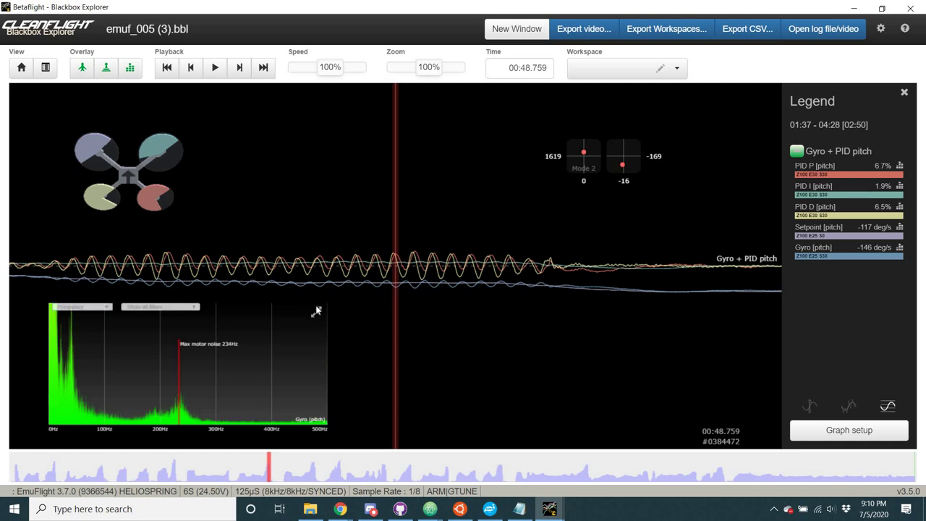
pyautogui.click(316, 311)
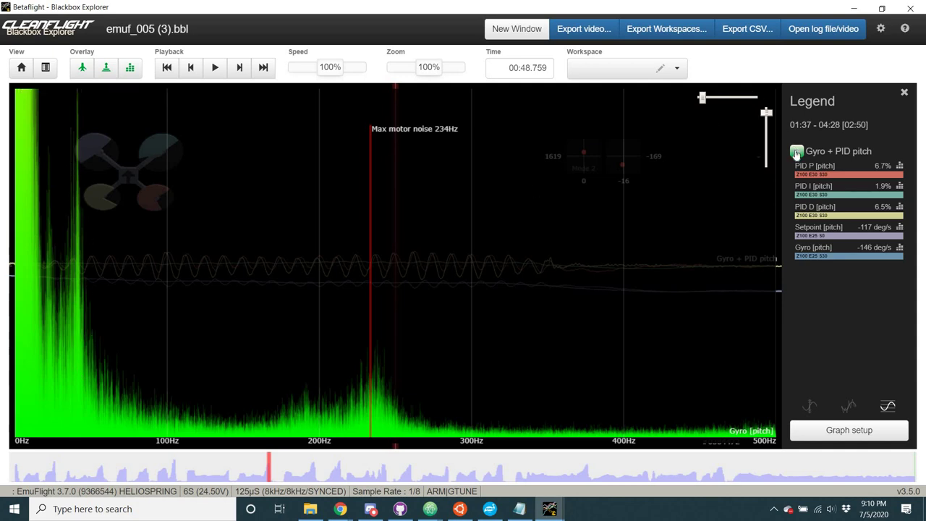
pyautogui.click(811, 171)
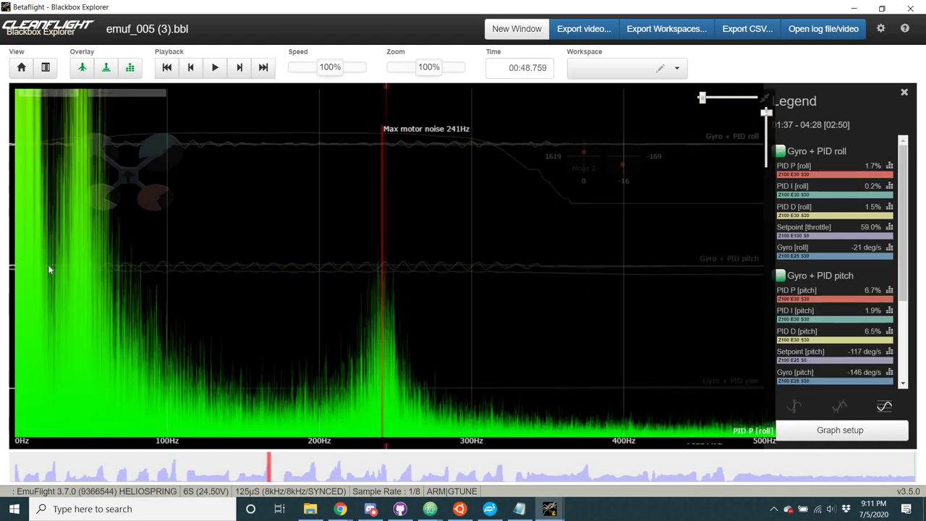
pyautogui.click(765, 100)
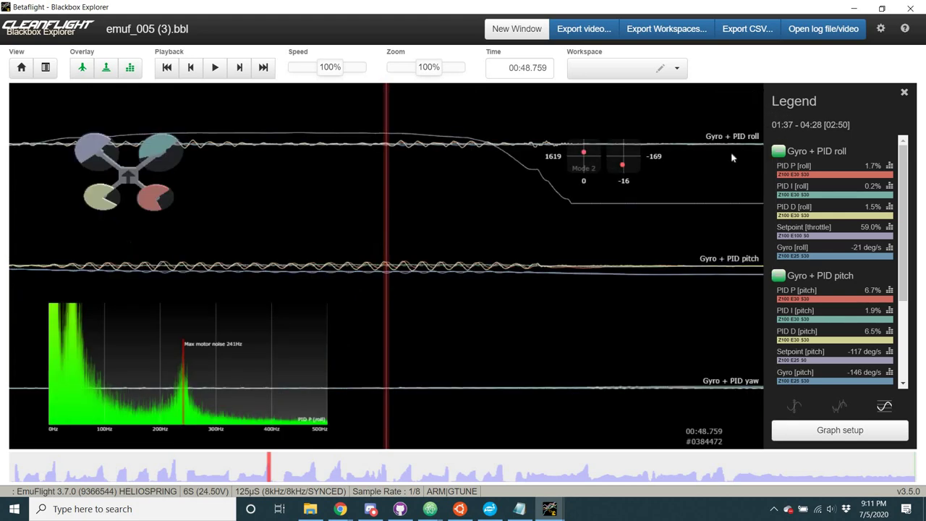
# Step: Turn on expo for the graph traces and examine where the roll and pitch oscillations start around 00:48.4
pyautogui.click(792, 406)
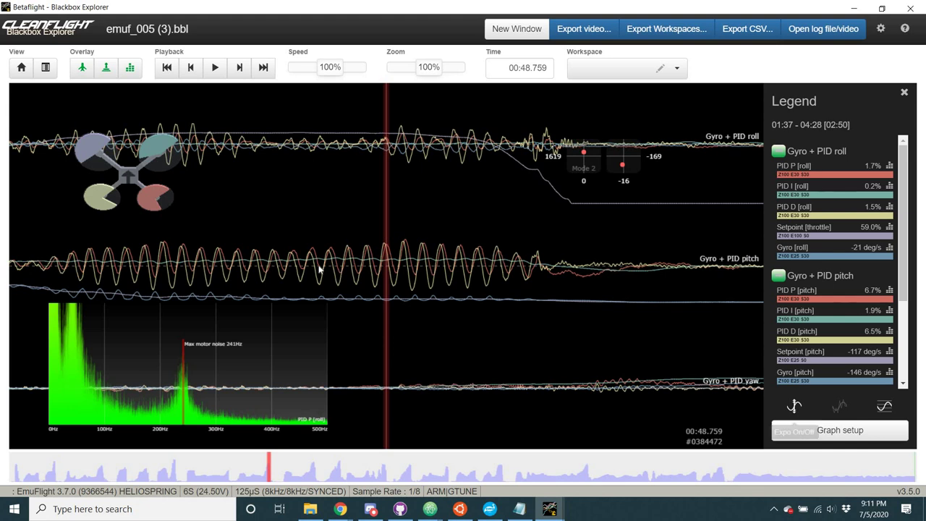
pyautogui.scroll(3, 320, 239)
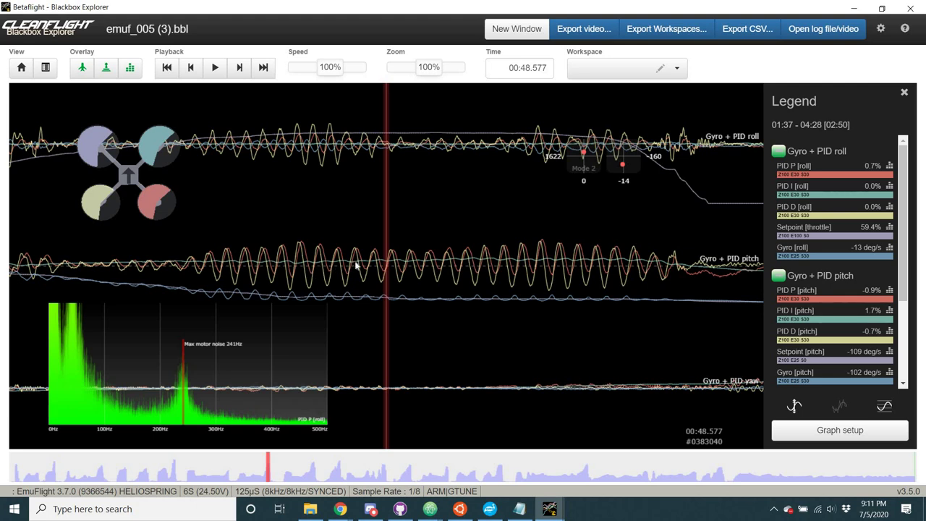
pyautogui.scroll(3, 357, 266)
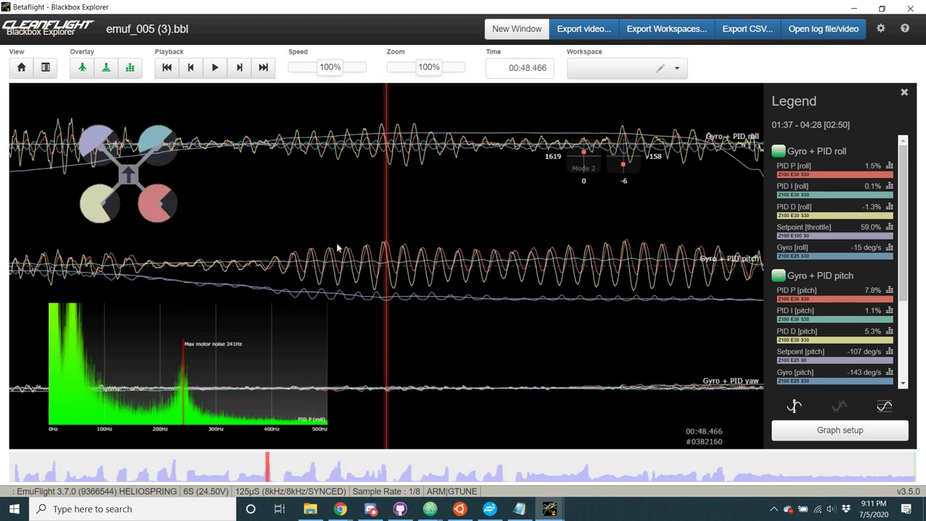
pyautogui.scroll(2, 332, 248)
pyautogui.scroll(-1, 451, 248)
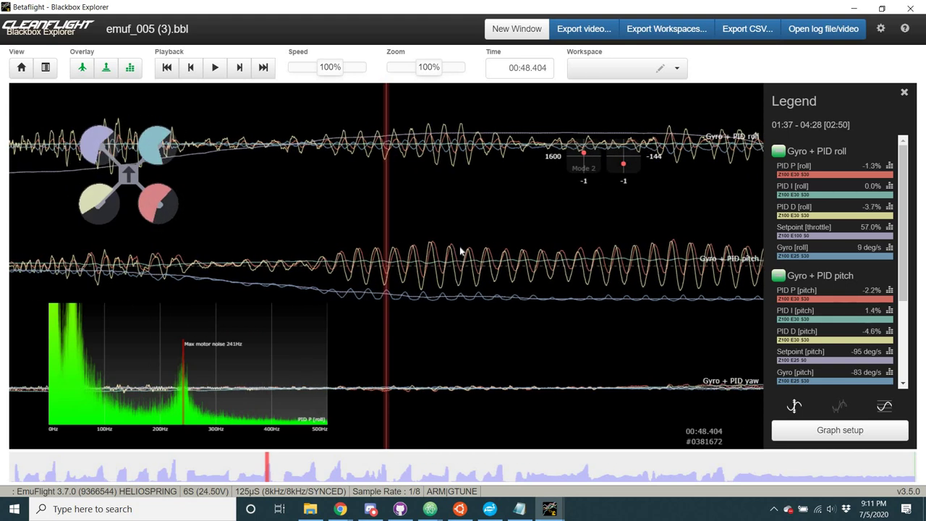
pyautogui.scroll(-1, 434, 249)
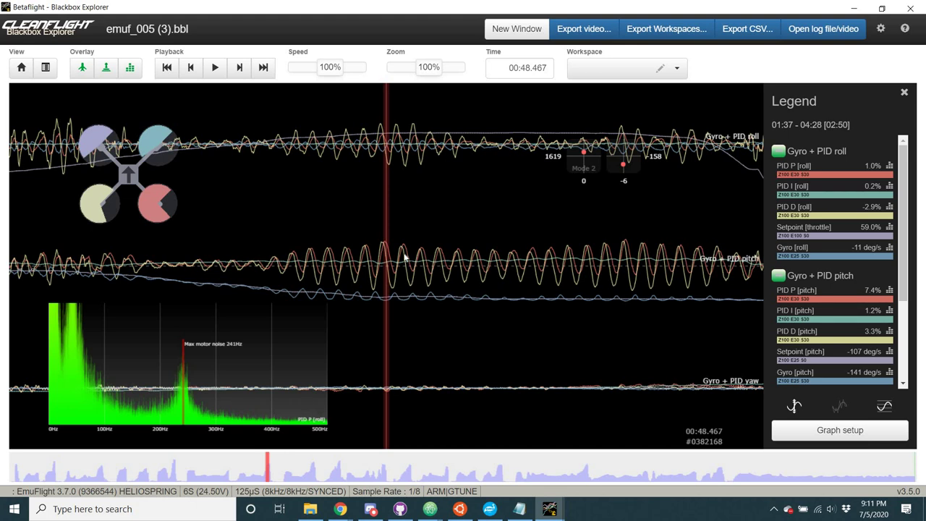
# Step: Open the log header information, review the RC smoothing, filter, unknown header field and PID settings, and close it
pyautogui.press('h')
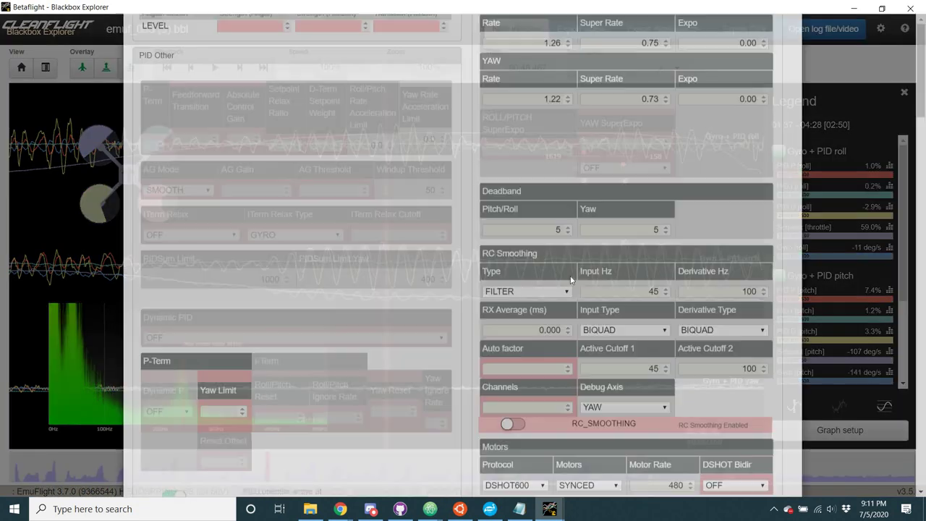
pyautogui.scroll(-10, 570, 281)
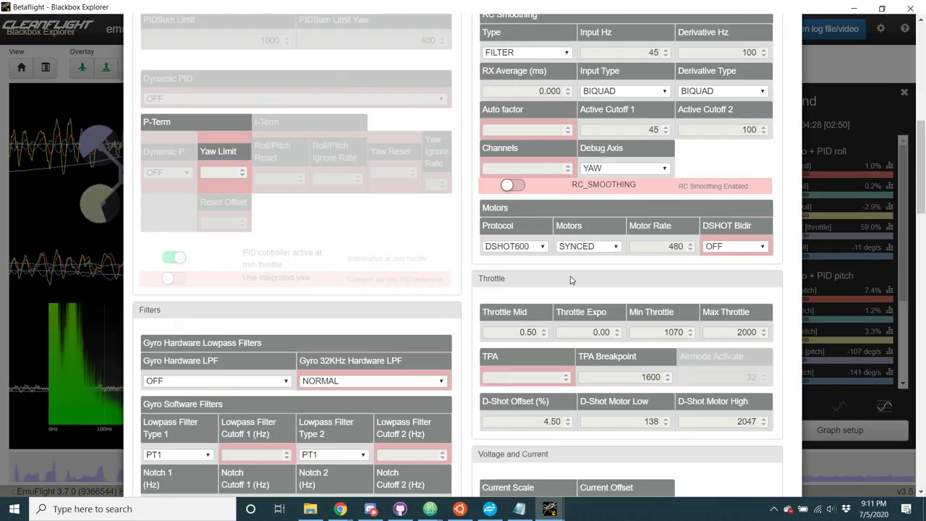
pyautogui.scroll(-9, 571, 281)
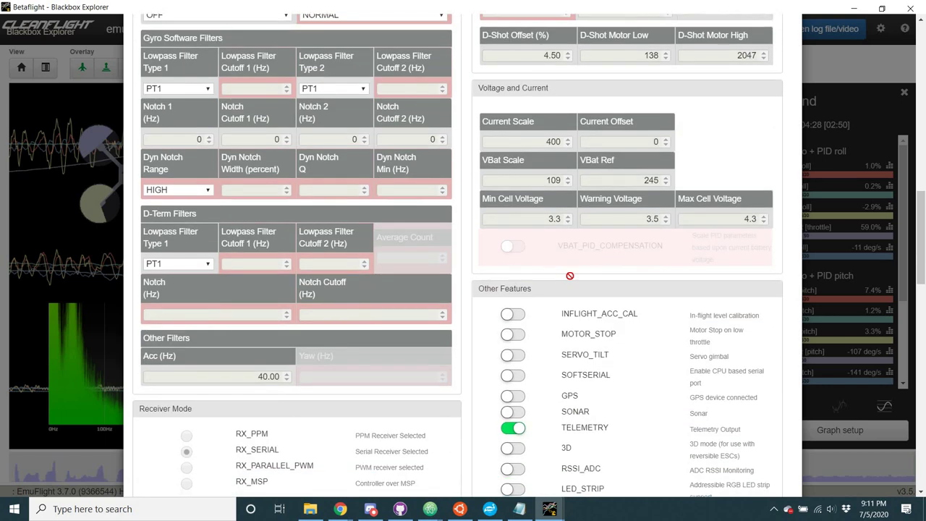
pyautogui.scroll(-1, 570, 280)
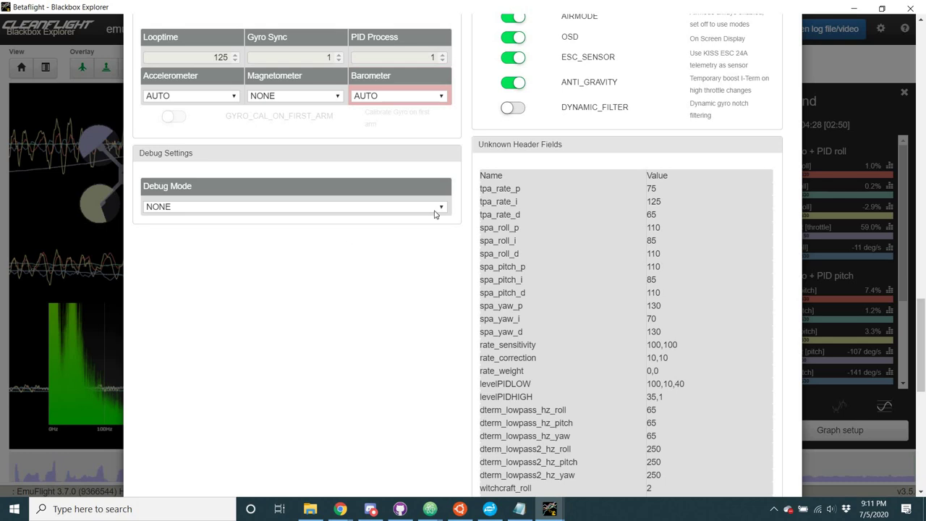
pyautogui.scroll(15, 434, 213)
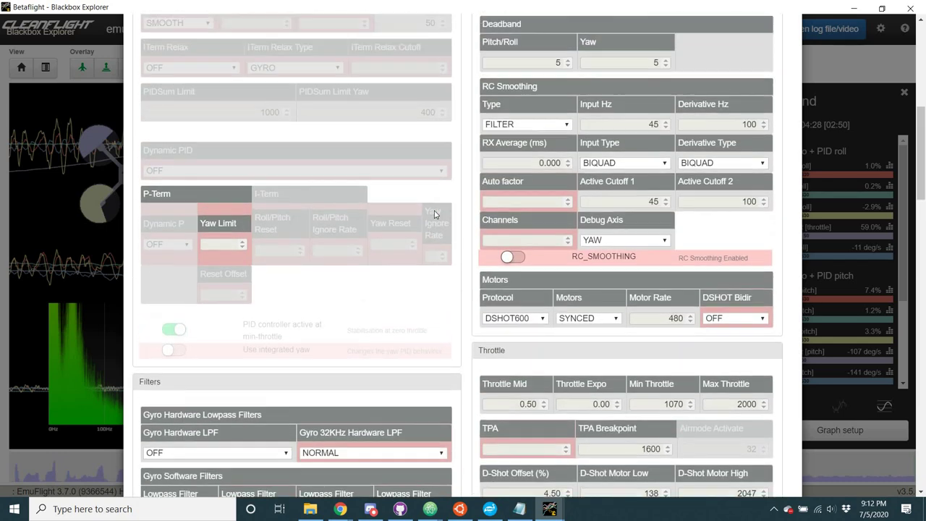
pyautogui.scroll(5, 434, 213)
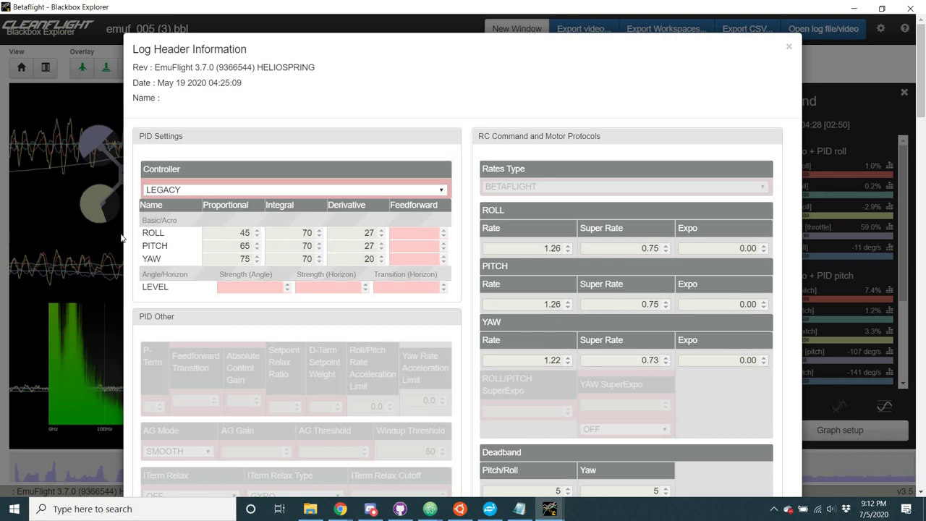
pyautogui.press('Escape')
# Step: Examine the pitch oscillation between about 00:48.3 and 00:48.7 and highlight the PID P [pitch] trace
pyautogui.moveTo(417, 213); pyautogui.dragTo(217, 258)
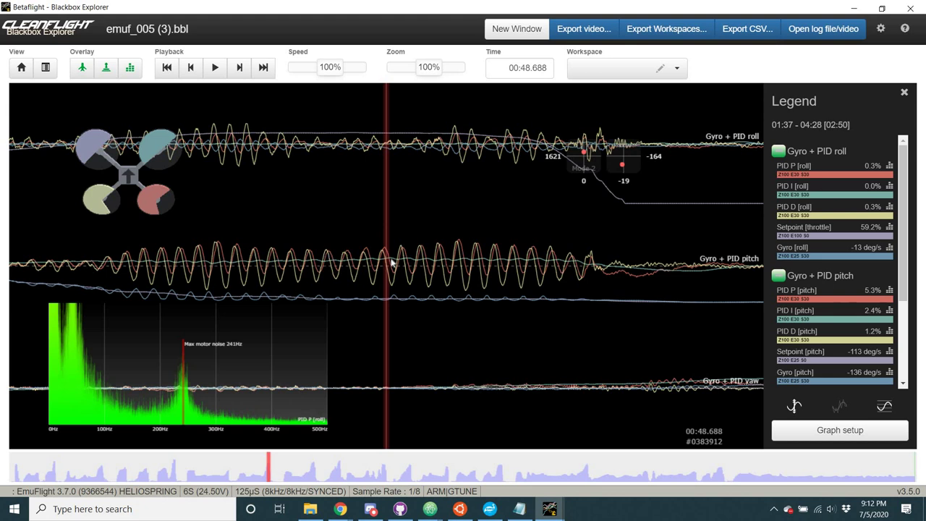
pyautogui.scroll(2, 393, 262)
pyautogui.scroll(2, 393, 262)
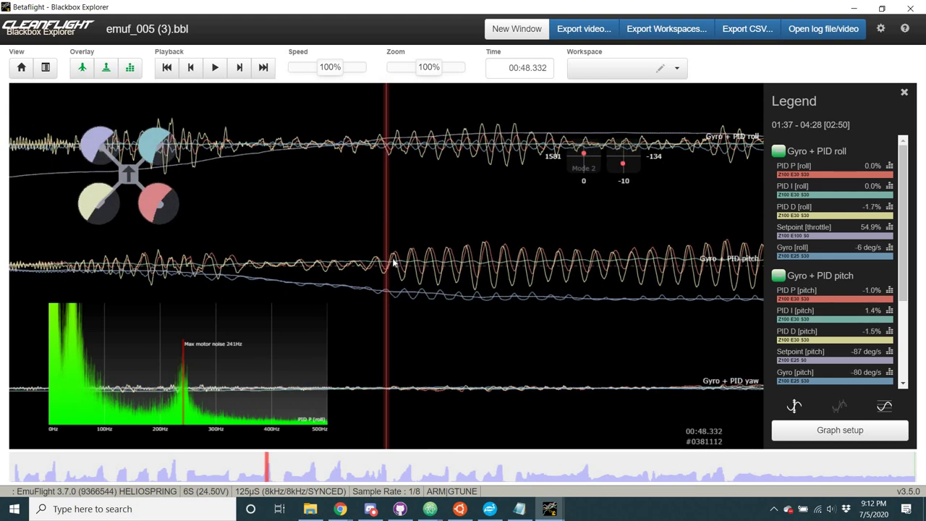
pyautogui.click(813, 213)
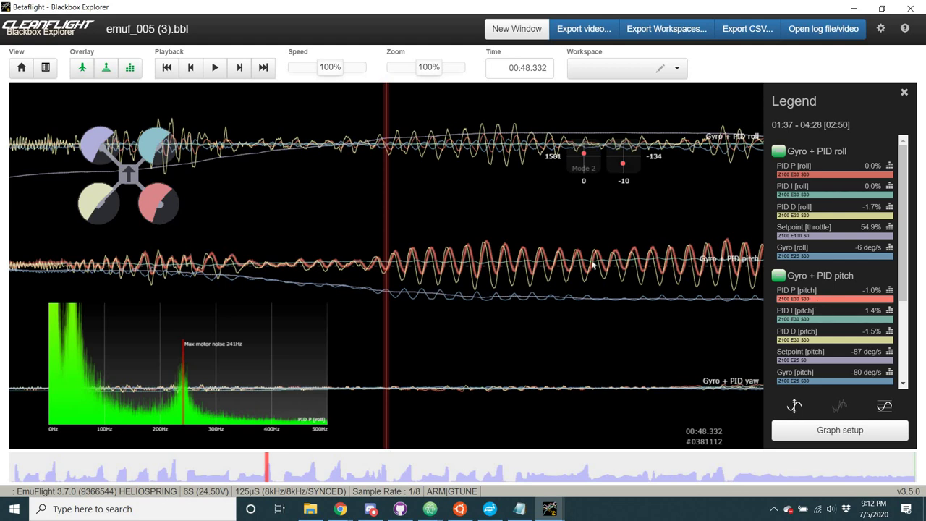
# Step: Reopen the log header information and bring the TPA and SPA values in the unknown header fields into view
pyautogui.press('h')
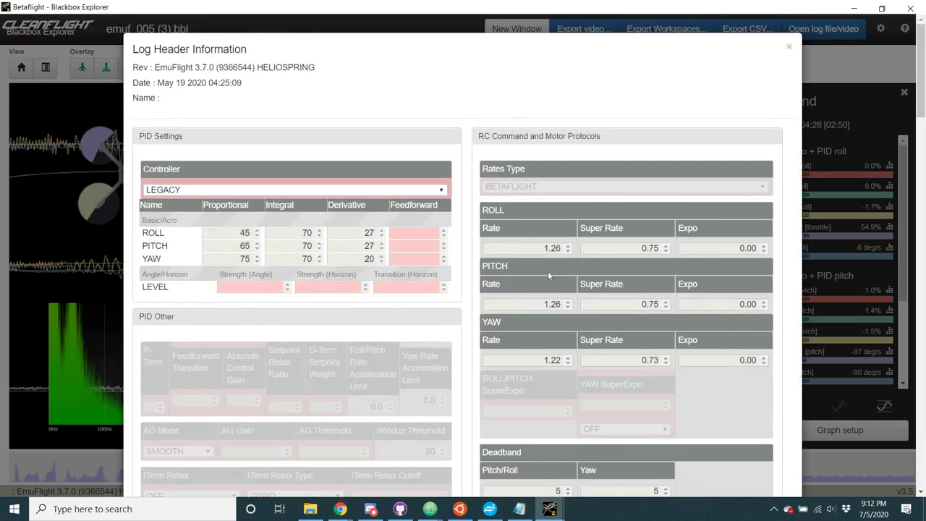
pyautogui.scroll(-10, 548, 271)
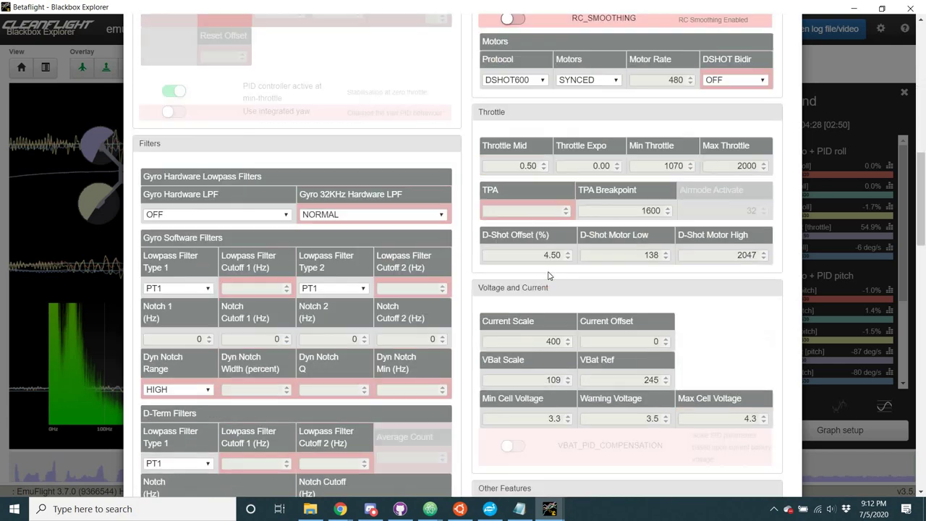
pyautogui.scroll(-15, 548, 271)
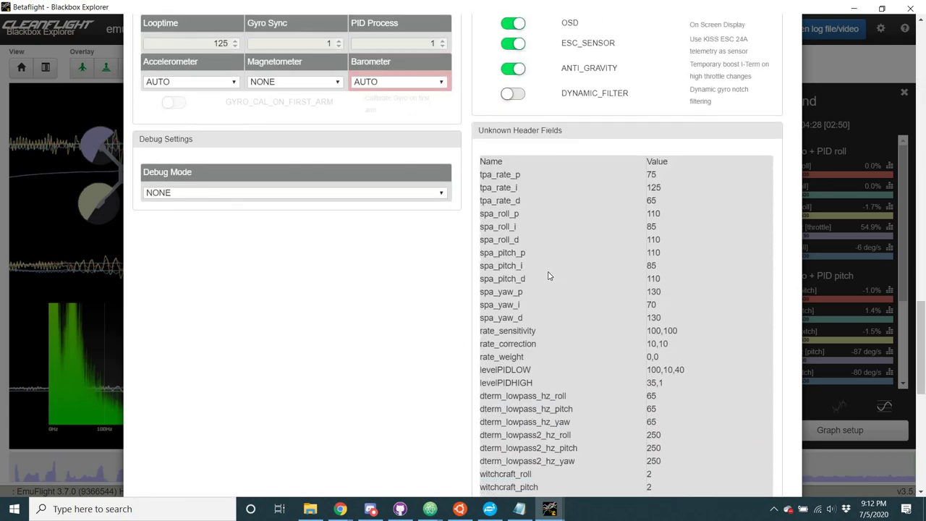
# Step: Review the D-term lowpass and remaining unknown header fields, close the log header information, and show the Gyro [roll] spectrum
pyautogui.scroll(-1, 496, 229)
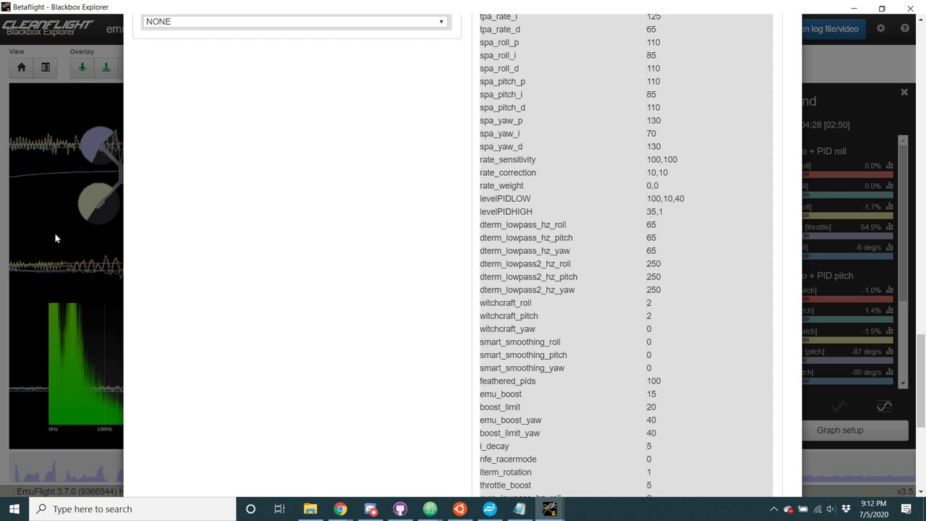
pyautogui.press('Escape')
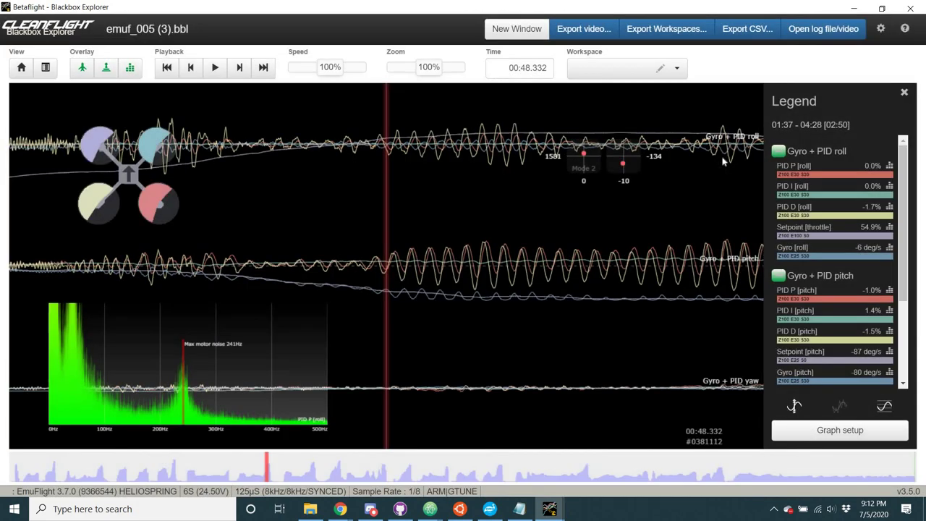
pyautogui.click(842, 217)
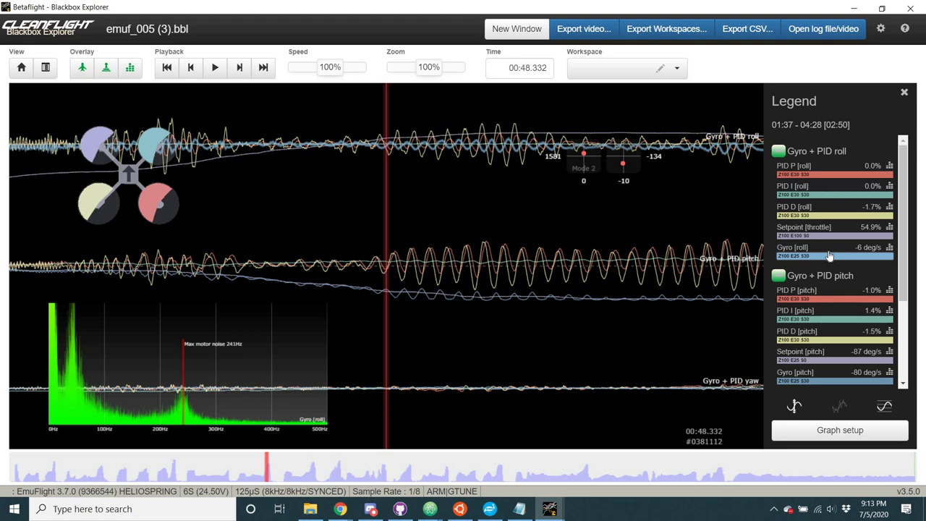
pyautogui.moveTo(189, 376)
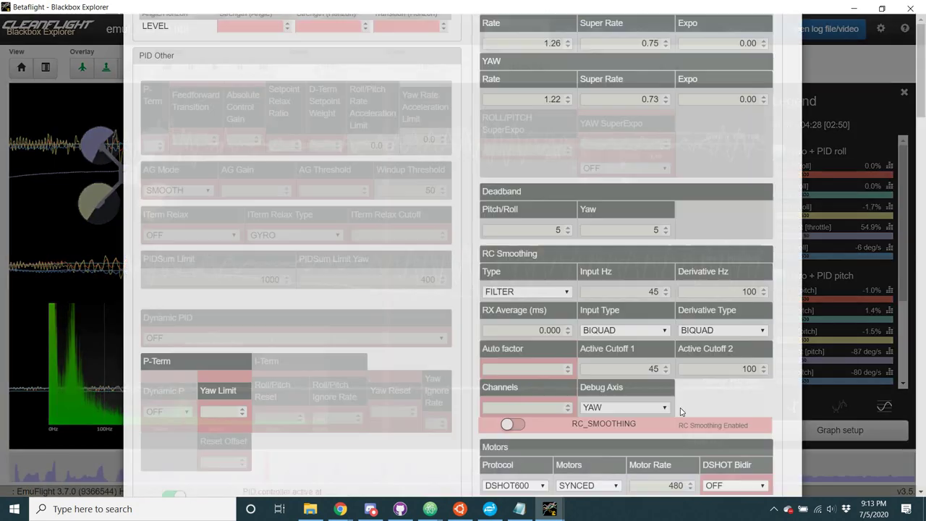
# Step: Reopen the log header information, review the RC smoothing, filter, TPA, SPA and D-term lowpass values, and close it
pyautogui.press('i')
pyautogui.scroll(-15, 681, 412)
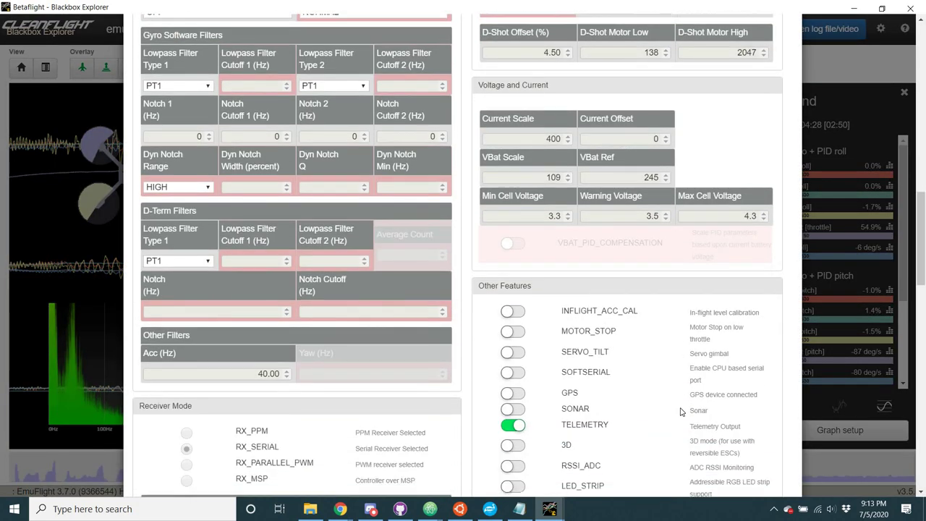
pyautogui.scroll(-5, 681, 412)
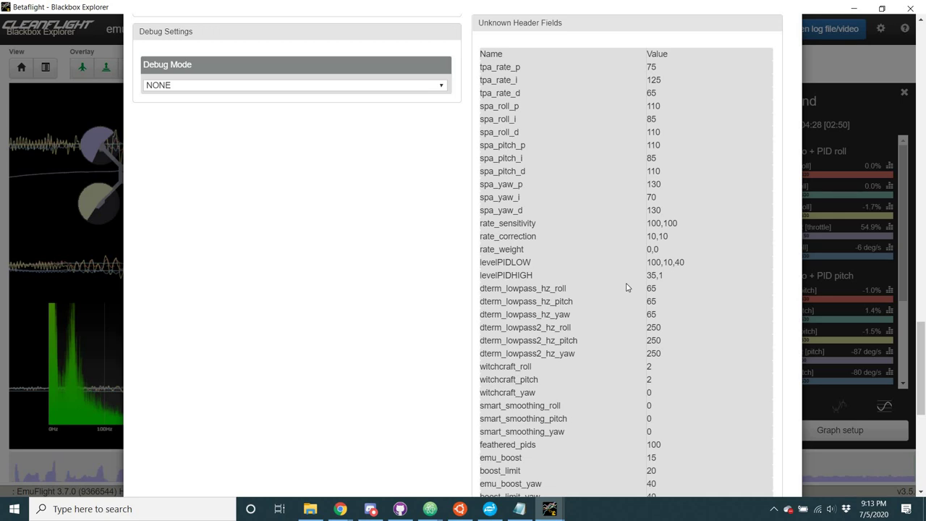
pyautogui.click(97, 343)
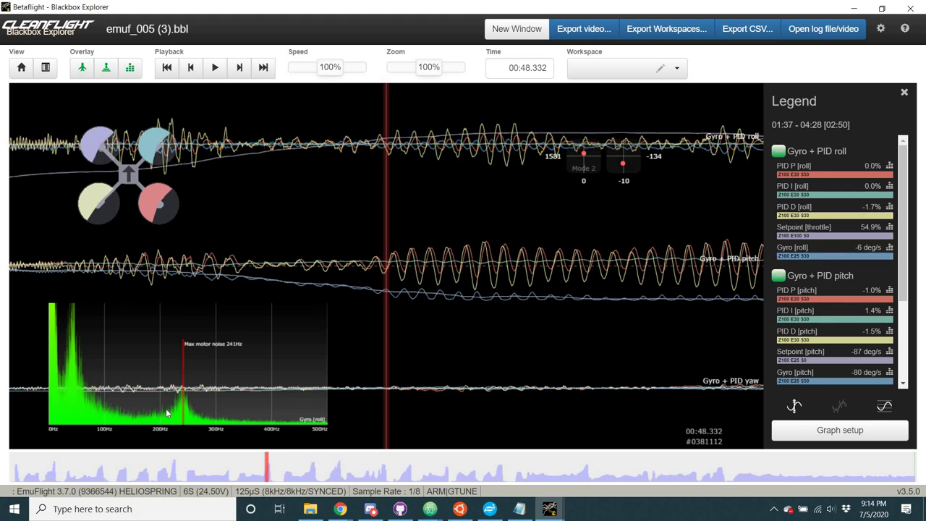
# Step: Compare the noise spectrum of PID D [roll] with that of Gyro [roll]
pyautogui.moveTo(188, 412)
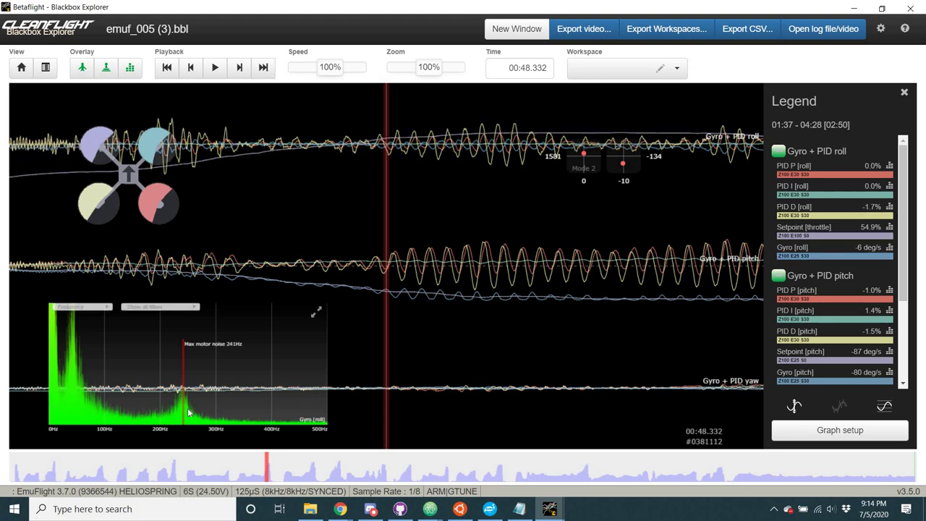
pyautogui.click(841, 217)
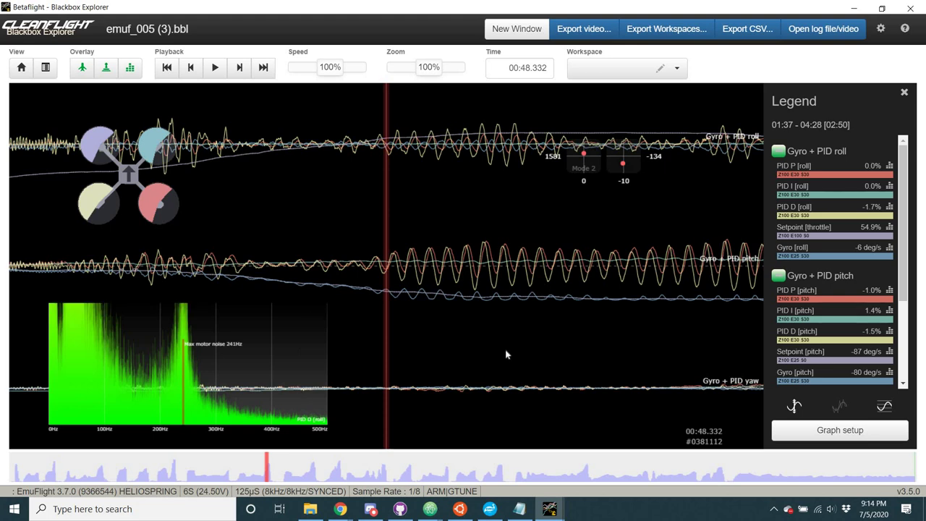
pyautogui.click(798, 256)
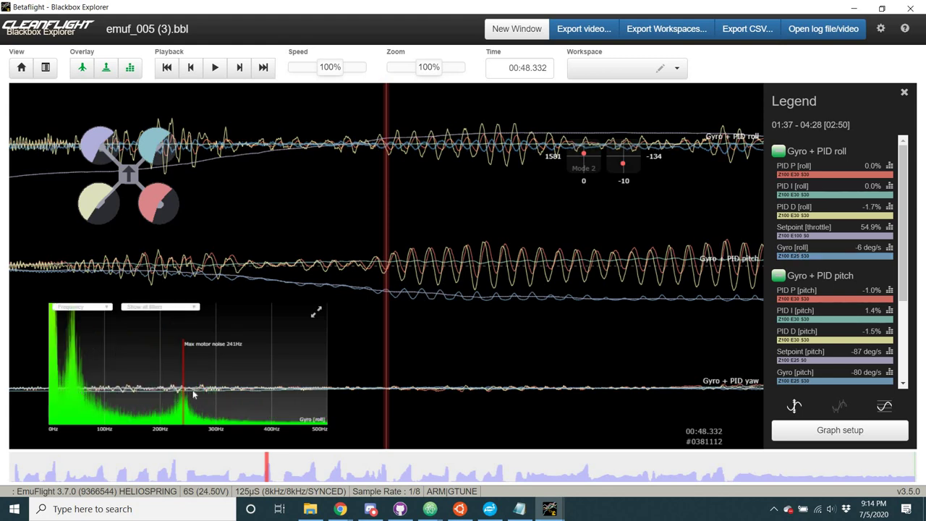
# Step: Open the log header information and examine the IMUF roll, pitch and yaw q values, IMUF w and IMUF sharpness
pyautogui.press('h')
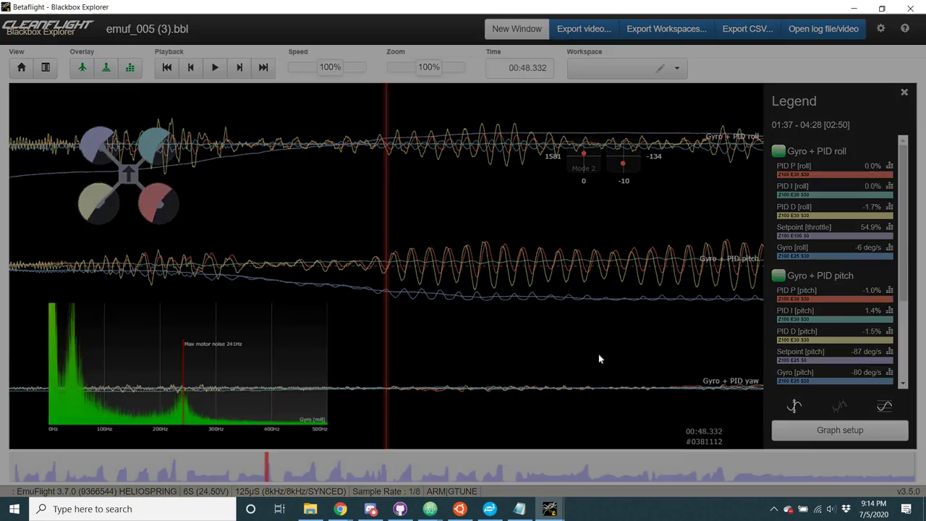
pyautogui.scroll(-5, 599, 355)
pyautogui.scroll(-10, 599, 355)
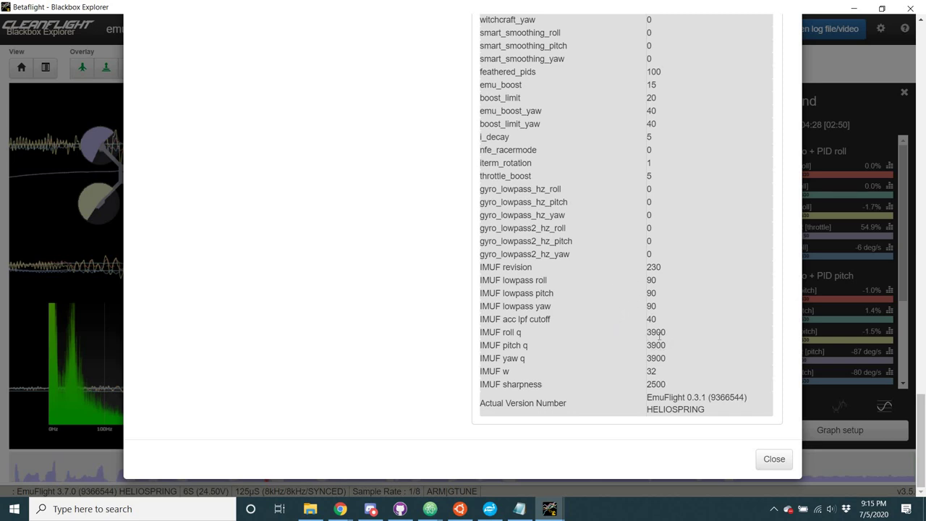
pyautogui.moveTo(659, 336); pyautogui.dragTo(685, 360)
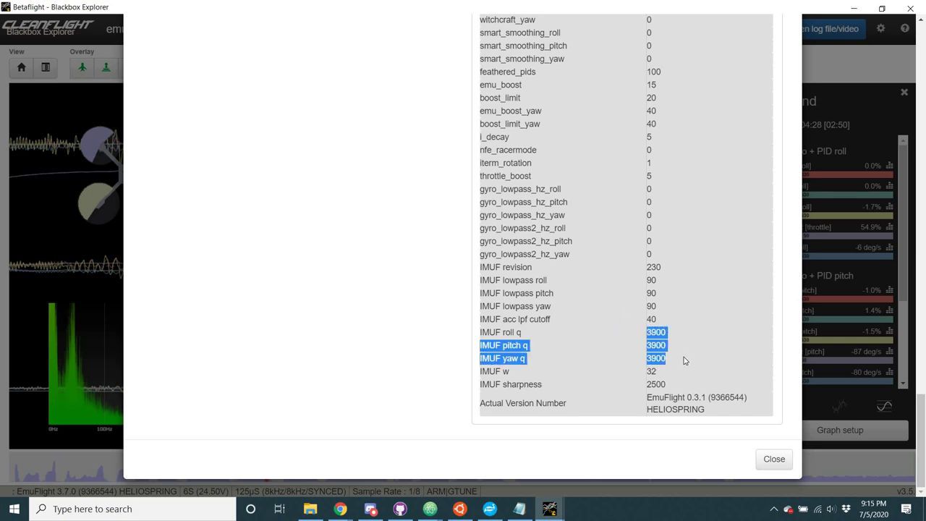
pyautogui.click(684, 357)
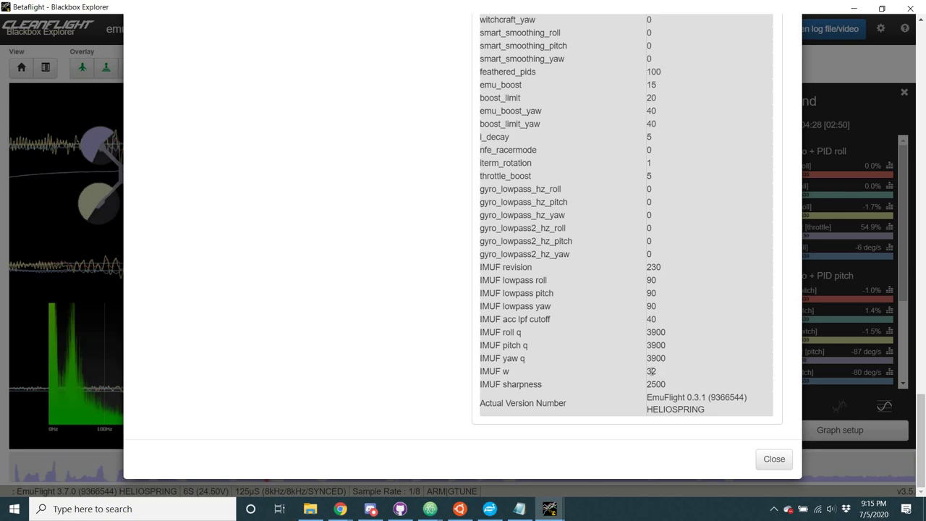
pyautogui.moveTo(651, 371); pyautogui.dragTo(646, 371)
pyautogui.click(669, 382)
pyautogui.doubleClick(669, 382)
# Step: Review the PID settings for roll, pitch and yaw in the log header information, and close it
pyautogui.scroll(3, 572, 273)
pyautogui.scroll(15, 572, 273)
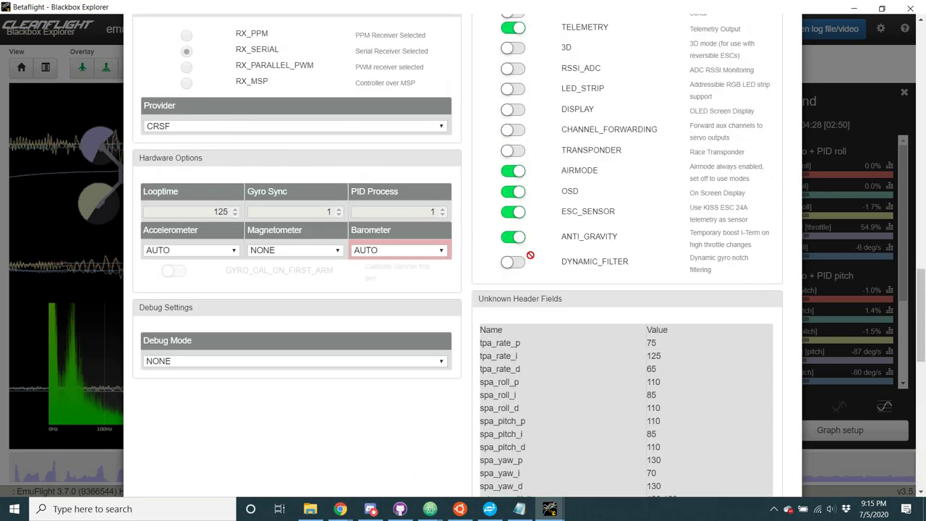
pyautogui.scroll(12, 382, 169)
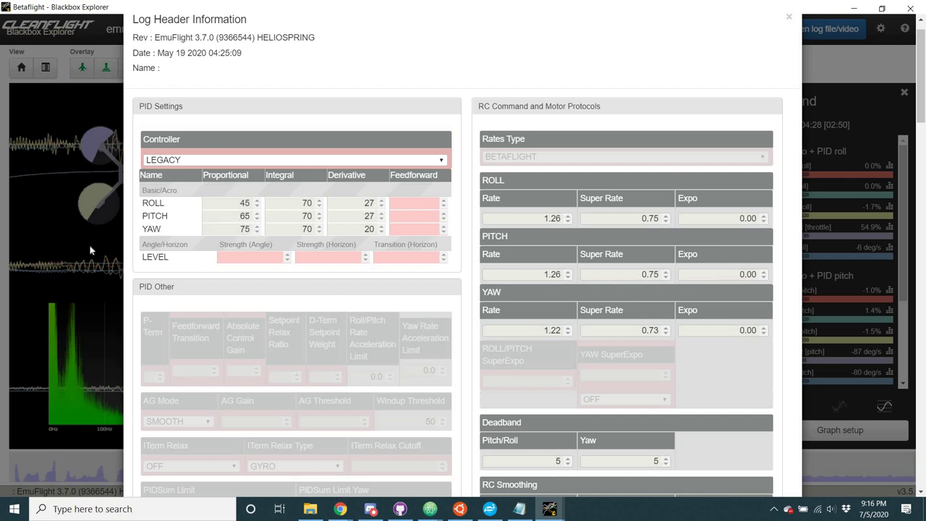
pyautogui.press('Escape')
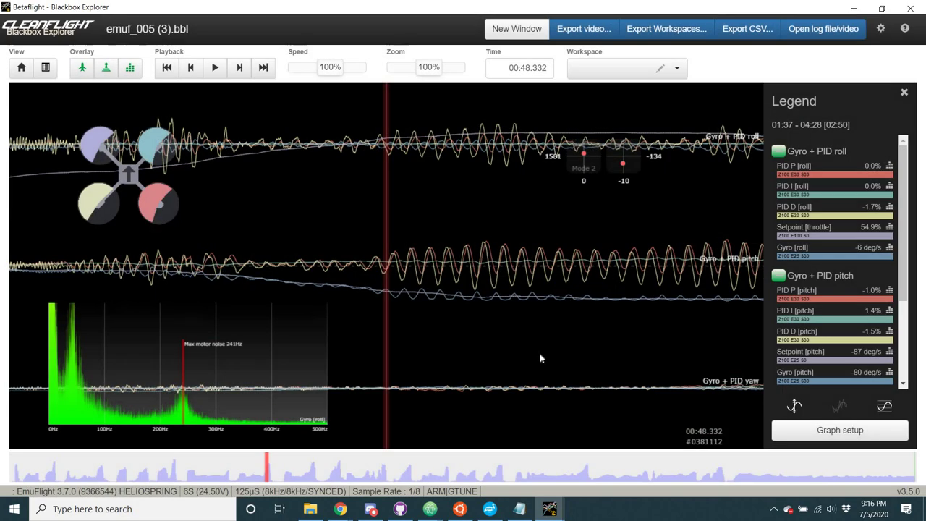
# Step: Recheck the TPA and SPA values in the log header information, and examine the pitch oscillation between about 00:48.19 and 00:48.48
pyautogui.scroll(4, 589, 365)
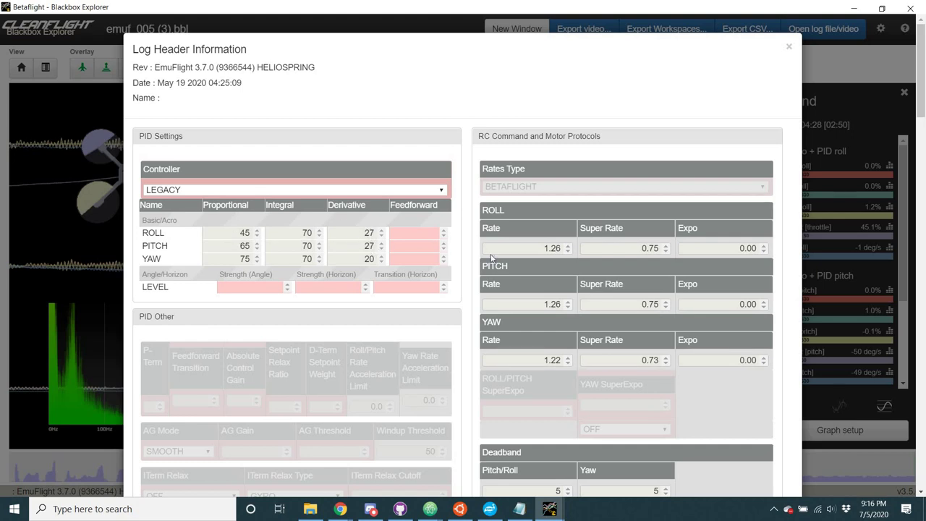
pyautogui.scroll(-15, 521, 272)
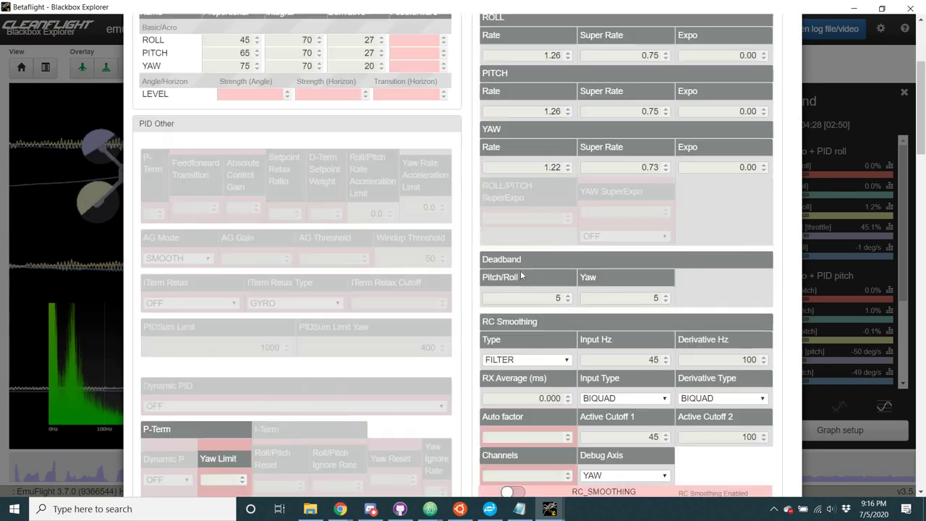
pyautogui.scroll(-3, 521, 270)
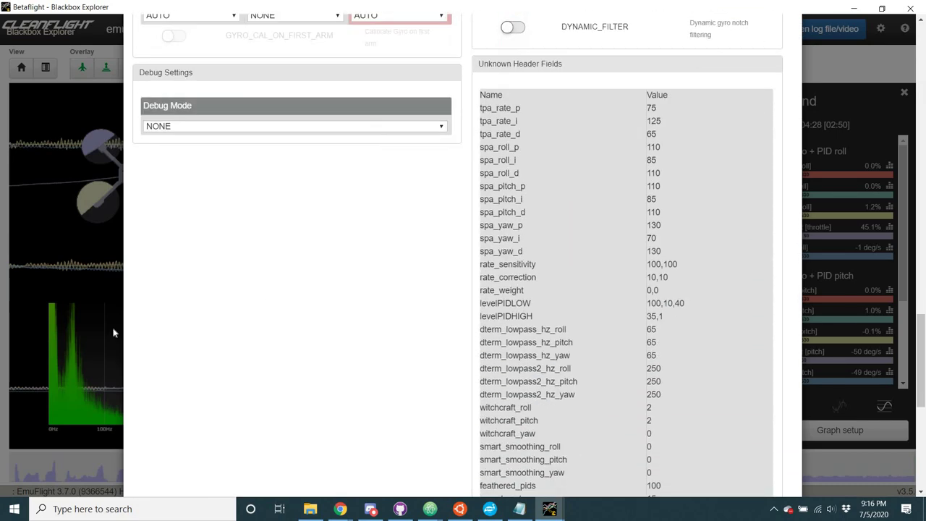
pyautogui.click(94, 333)
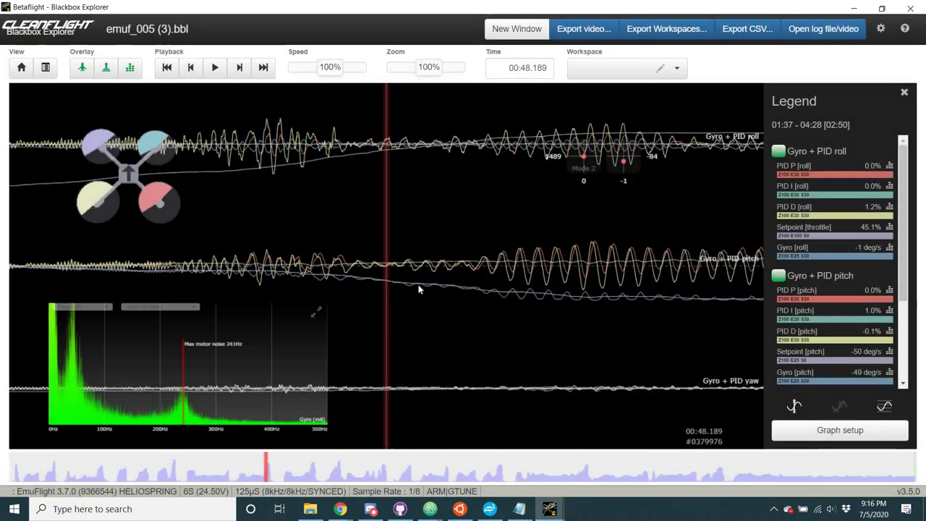
pyautogui.scroll(-5, 435, 312)
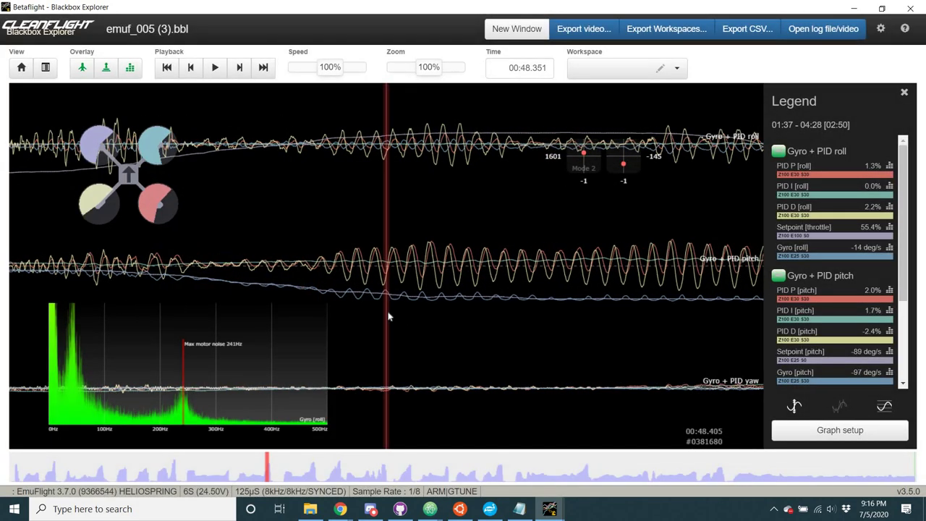
pyautogui.scroll(-1, 371, 316)
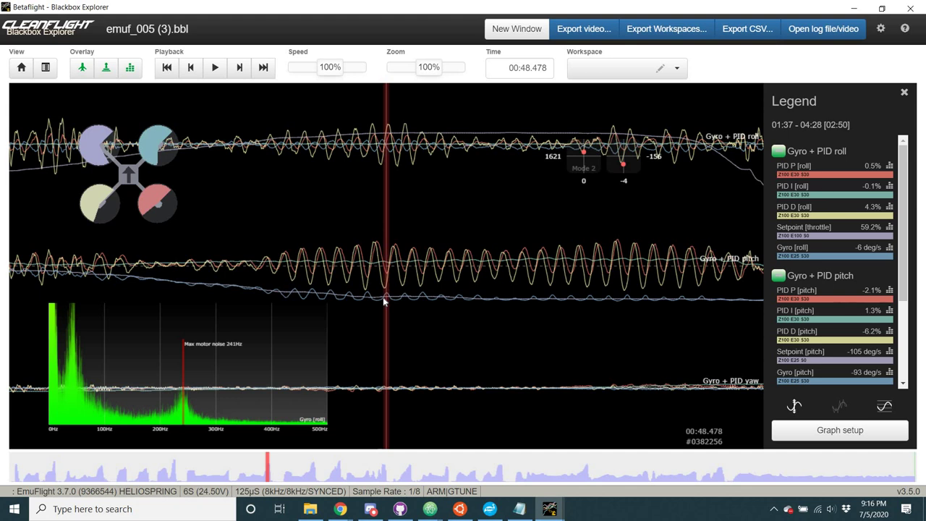
# Step: Add the predefined Motors graph beneath the Gyro + PID yaw graph and save the graph configuration
pyautogui.scroll(-2, 832, 325)
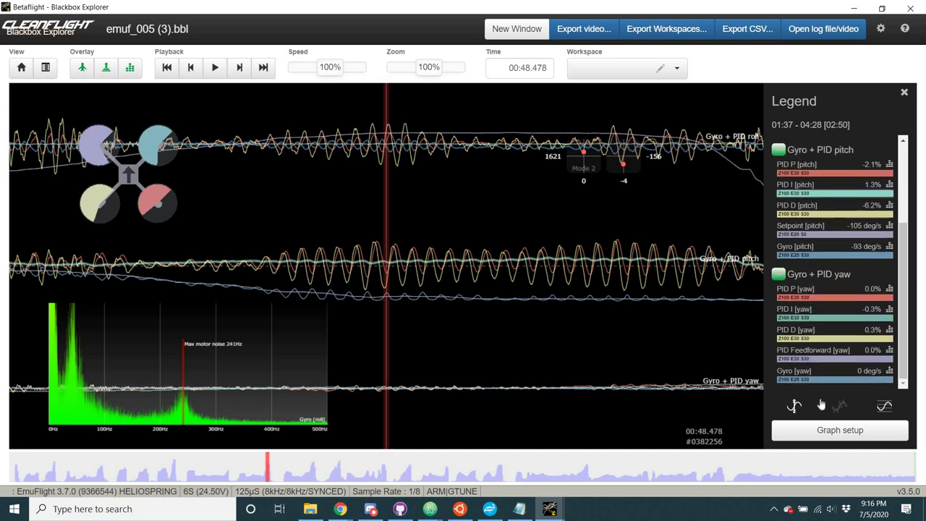
pyautogui.click(840, 430)
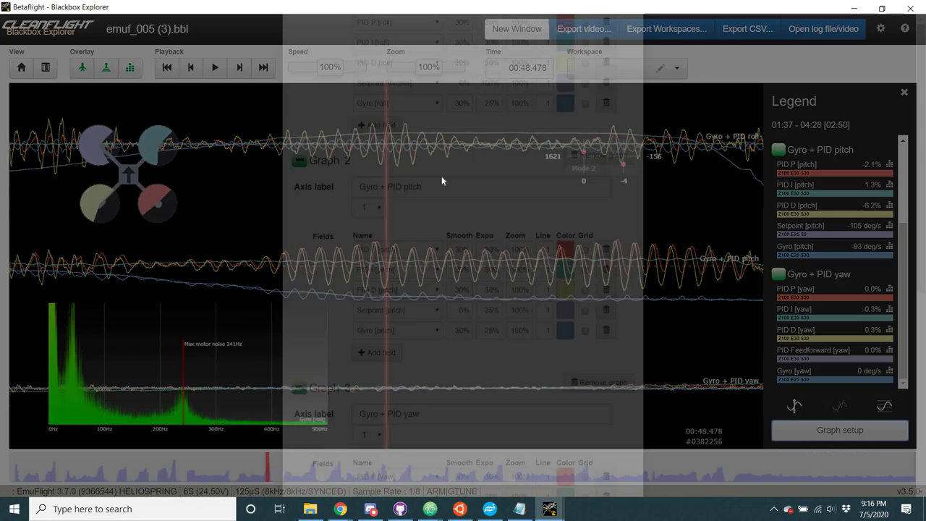
pyautogui.click(338, 89)
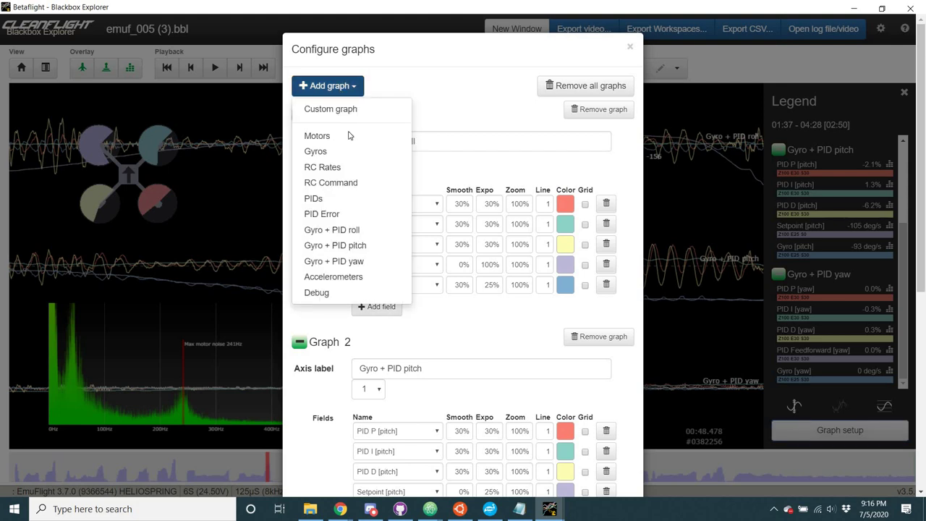
pyautogui.click(348, 135)
pyautogui.scroll(-7, 567, 459)
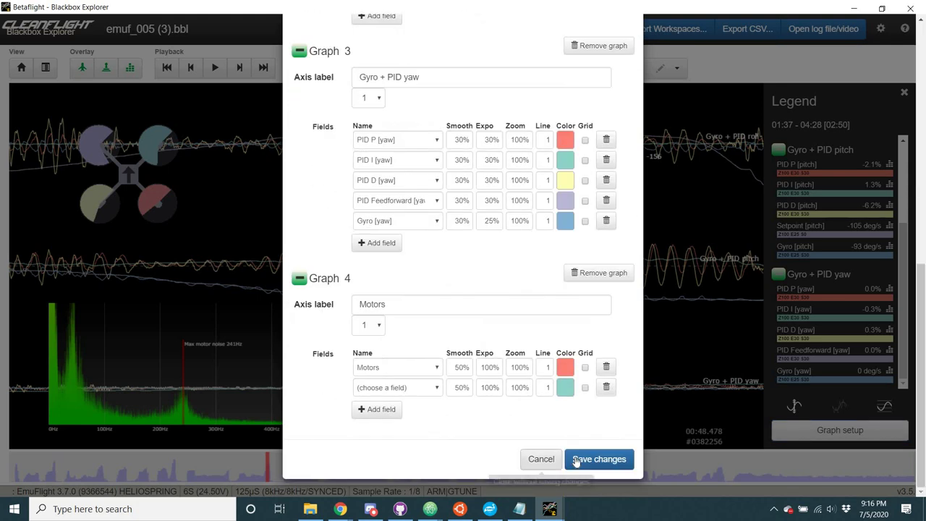
pyautogui.click(576, 459)
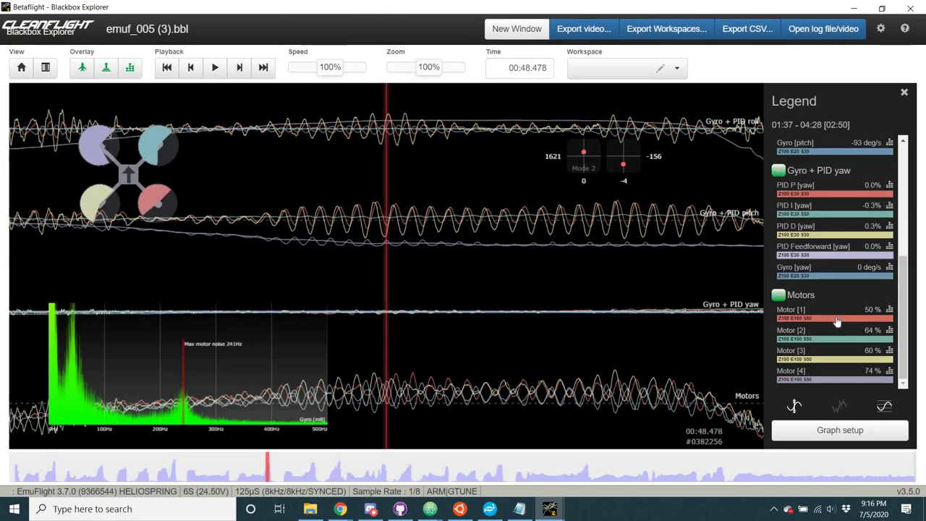
# Step: Show the Motor [1] spectrum enlarged and reduce its vertical zoom to bring out the noise peaks
pyautogui.click(837, 321)
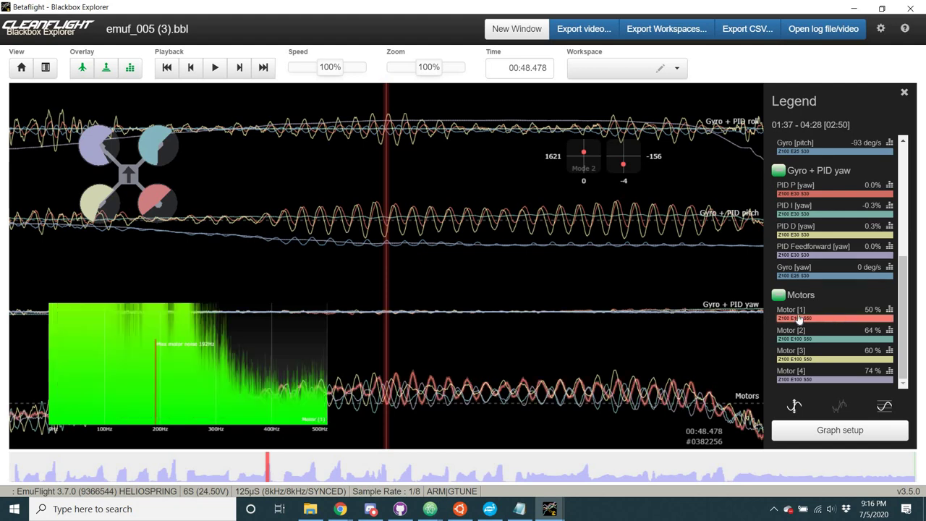
pyautogui.click(317, 318)
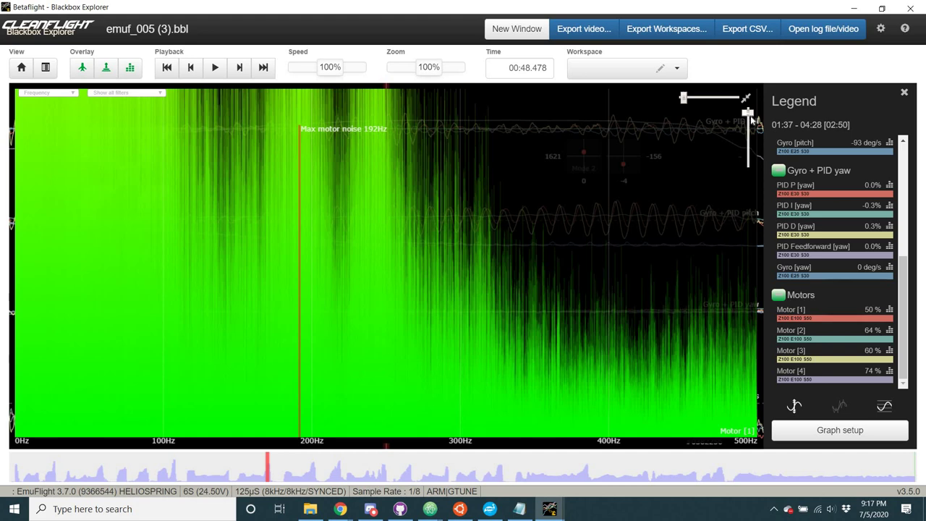
pyautogui.moveTo(751, 115); pyautogui.dragTo(750, 162)
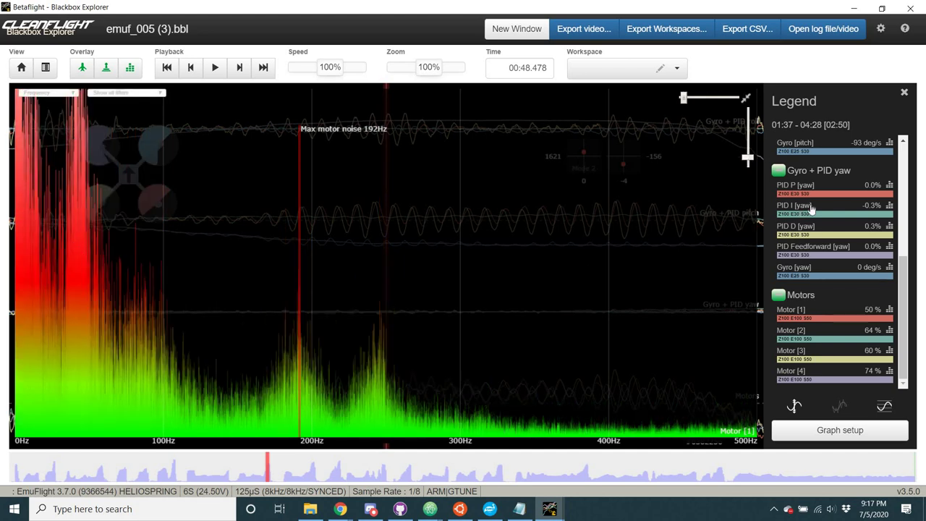
# Step: Display the Gyro [roll] spectrum followed by the Gyro [pitch] spectrum in the enlarged analyser for comparison
pyautogui.scroll(3, 810, 208)
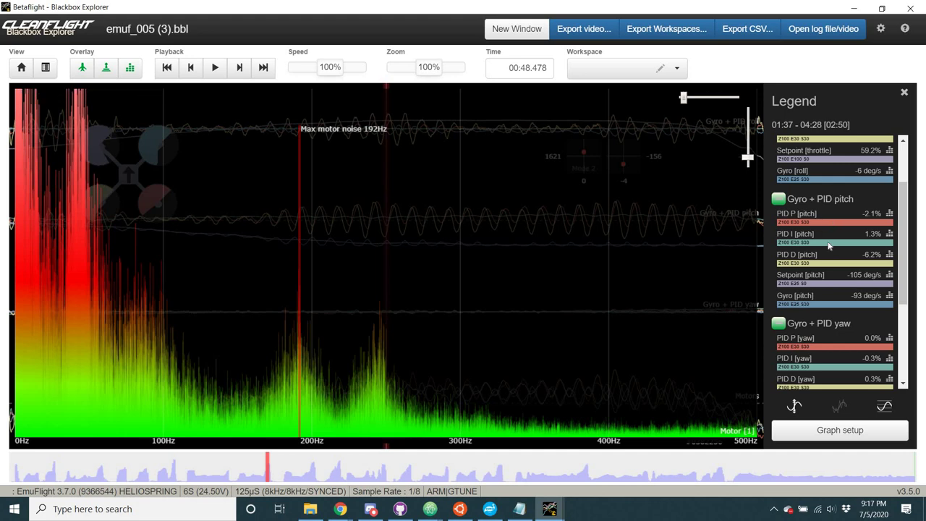
pyautogui.scroll(2, 830, 209)
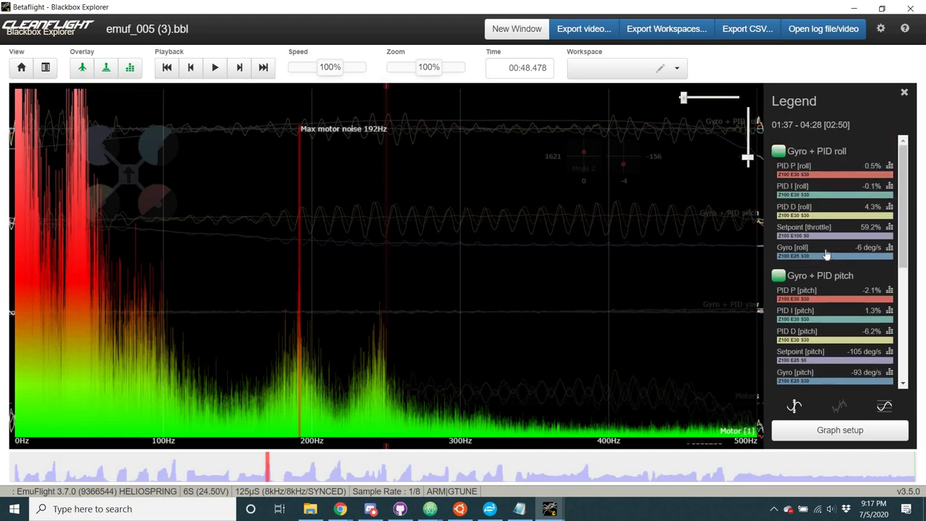
pyautogui.click(825, 376)
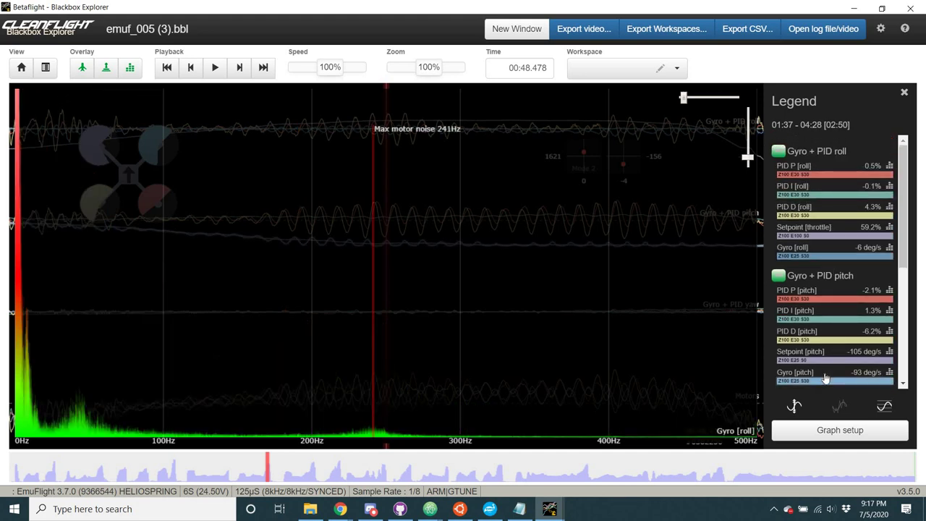
pyautogui.click(825, 378)
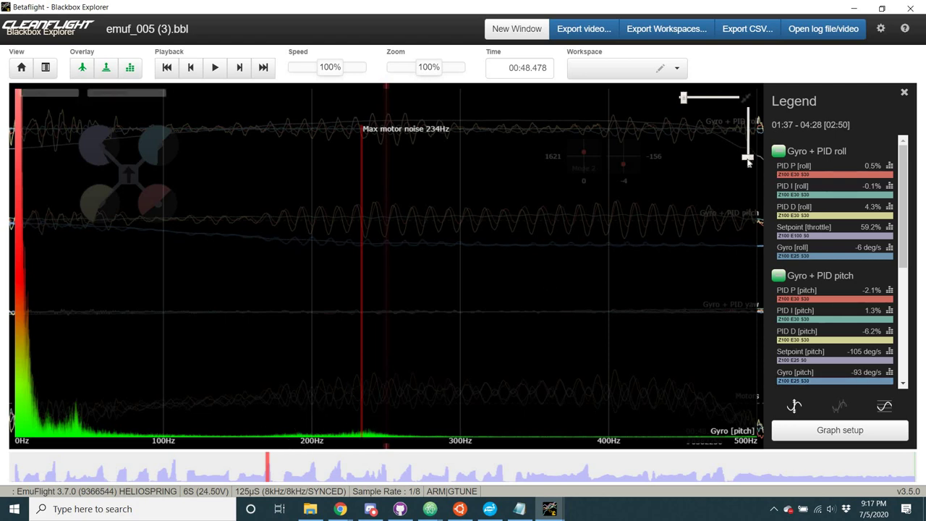
# Step: Raise the vertical zoom of the Gyro [pitch] spectrum and compare the PID D [roll], PID D [pitch], Gyro [pitch] and Gyro [roll] spectra
pyautogui.moveTo(748, 155)
pyautogui.mouseDown()
pyautogui.moveTo(748, 139)
pyautogui.moveTo(748, 151)
pyautogui.mouseUp()
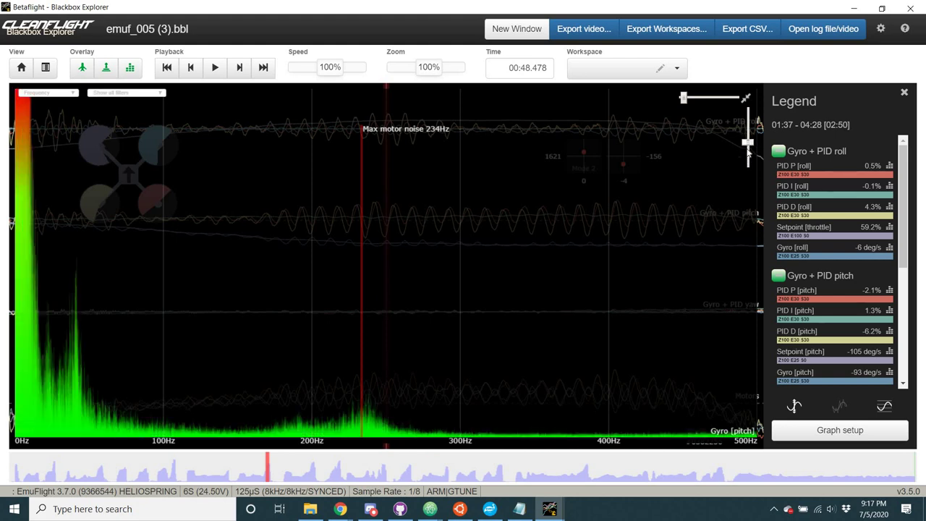
pyautogui.click(852, 222)
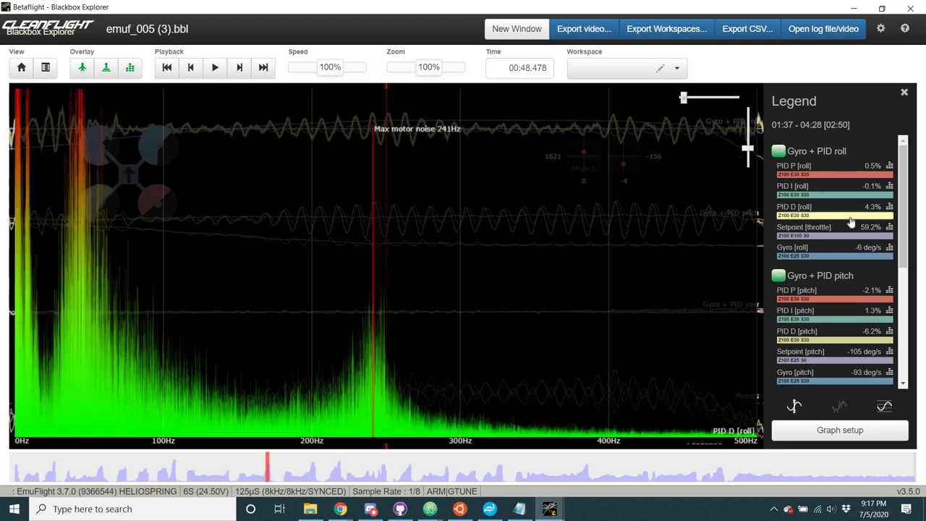
pyautogui.click(859, 340)
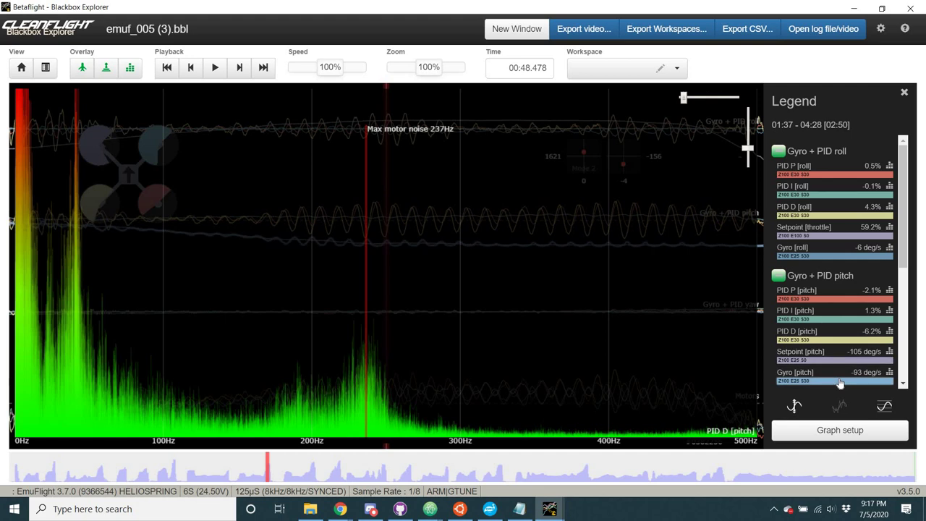
pyautogui.click(840, 383)
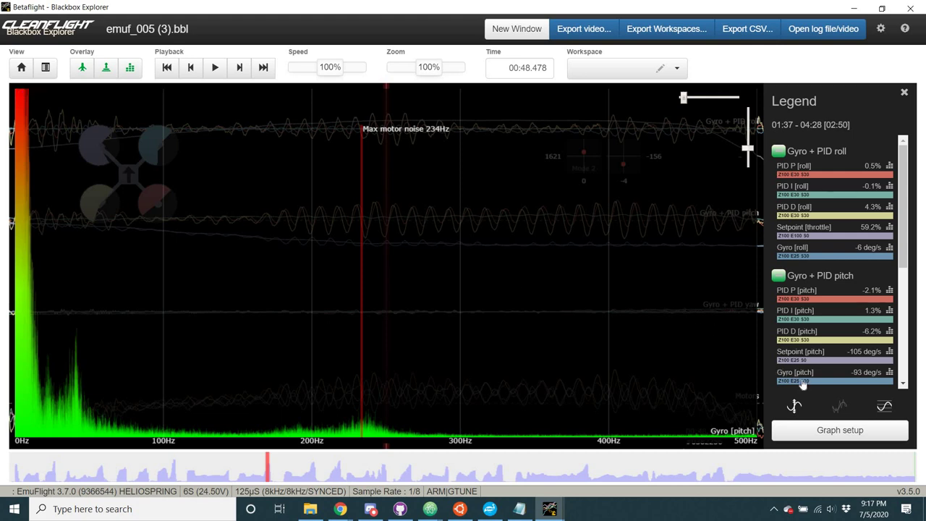
pyautogui.click(820, 253)
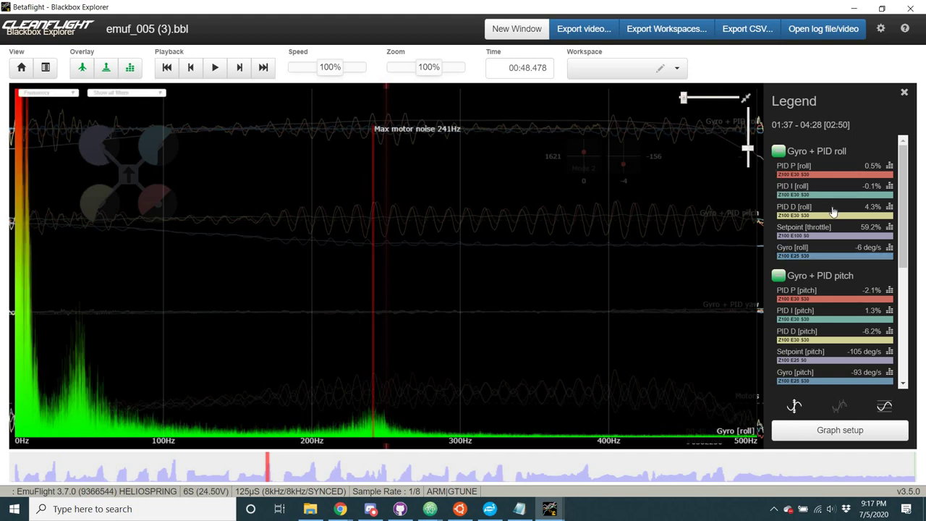
# Step: Display the Motor [2], Motor [3] and Motor [4] spectra one after another in the enlarged analyser
pyautogui.scroll(-3, 833, 212)
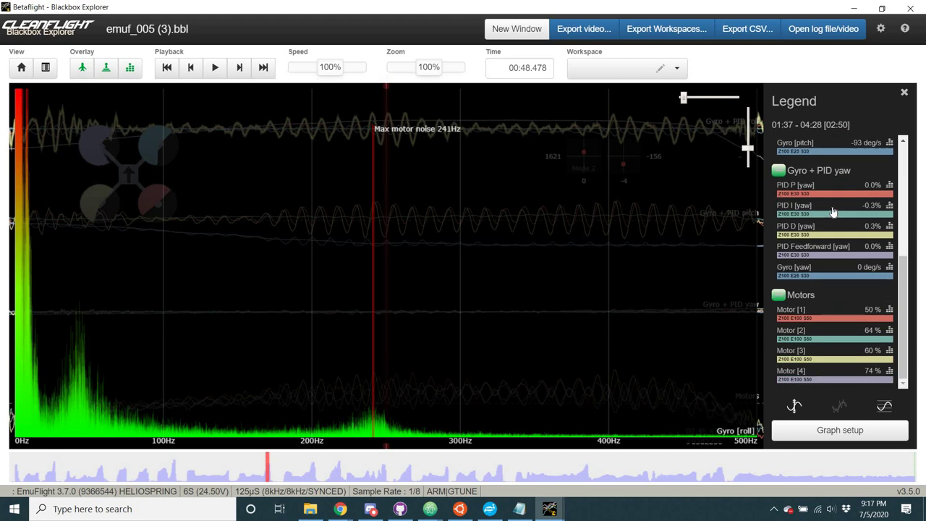
pyautogui.click(812, 338)
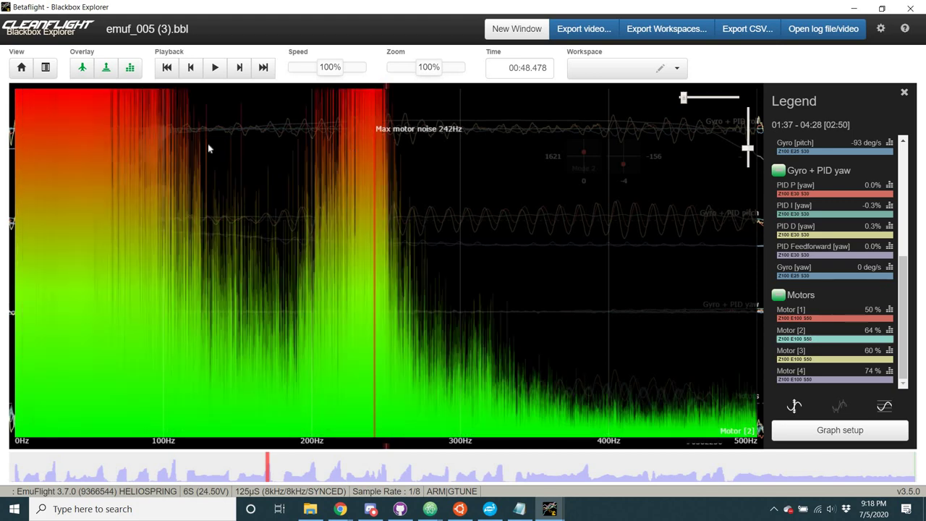
pyautogui.moveTo(140, 144)
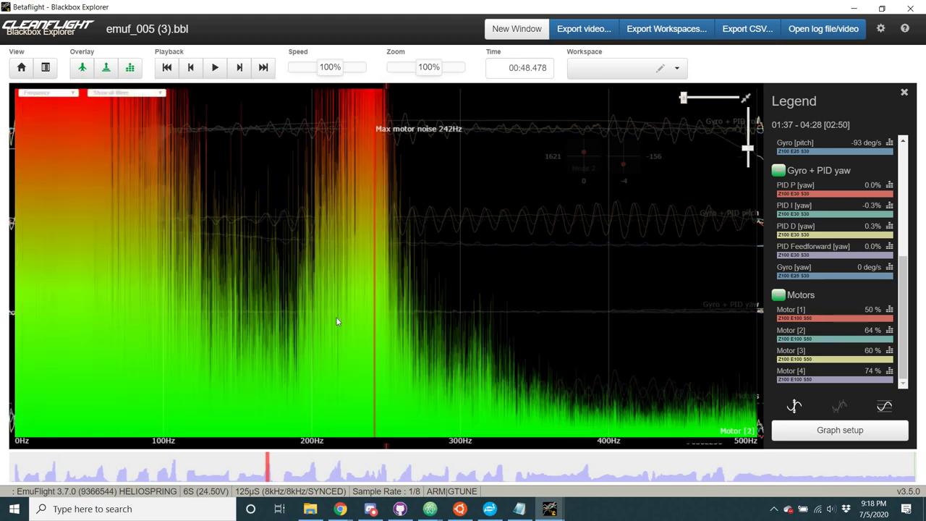
pyautogui.click(828, 359)
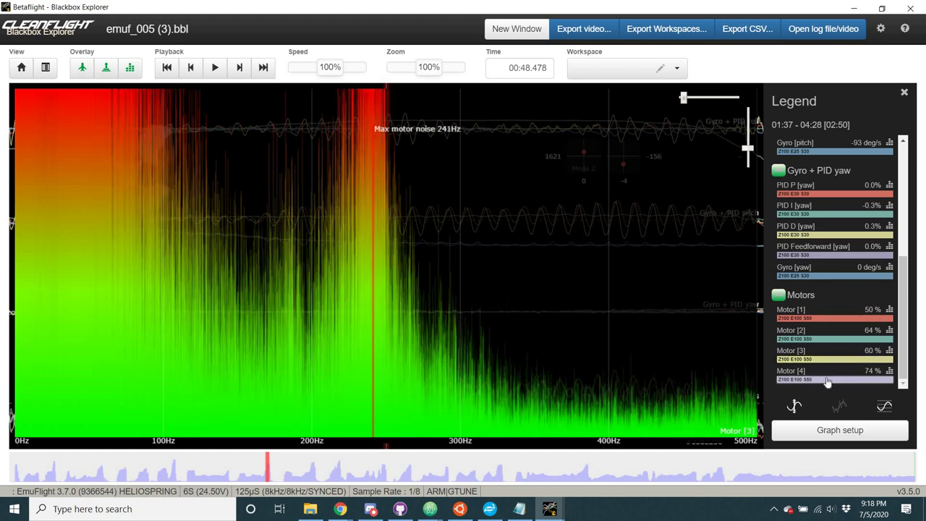
pyautogui.click(828, 381)
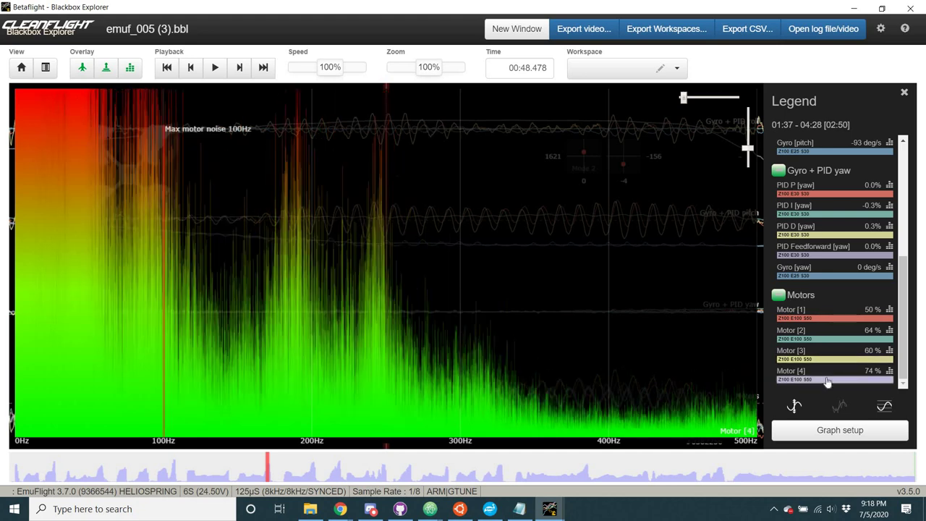
# Step: Compare the Motor [1], Motor [4] and Motor [3] spectra at a reduced vertical zoom, and shrink the analyser back to its overlay size
pyautogui.click(825, 320)
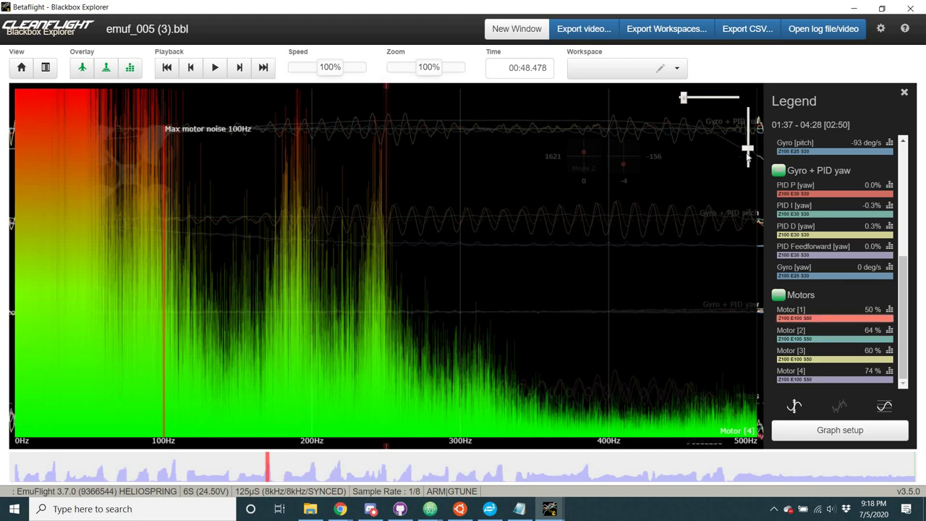
pyautogui.moveTo(748, 151); pyautogui.dragTo(748, 158)
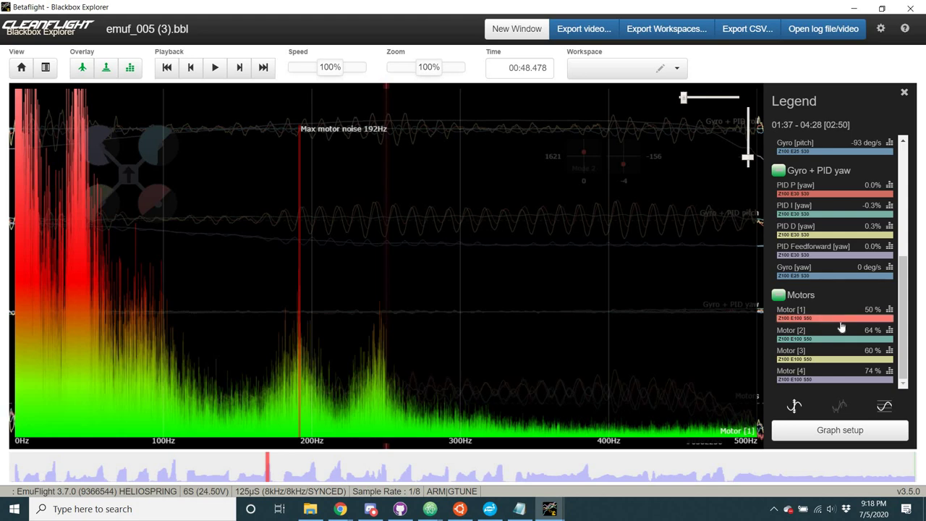
pyautogui.click(833, 376)
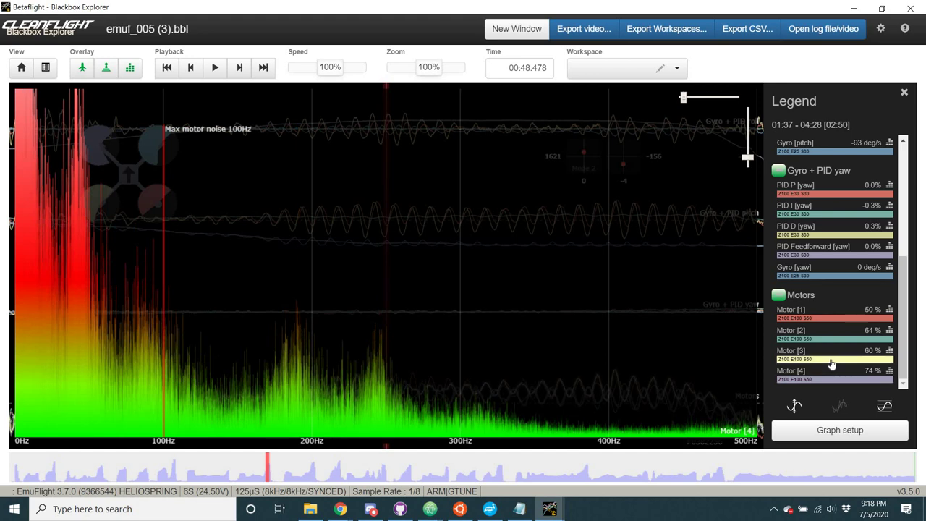
pyautogui.click(832, 363)
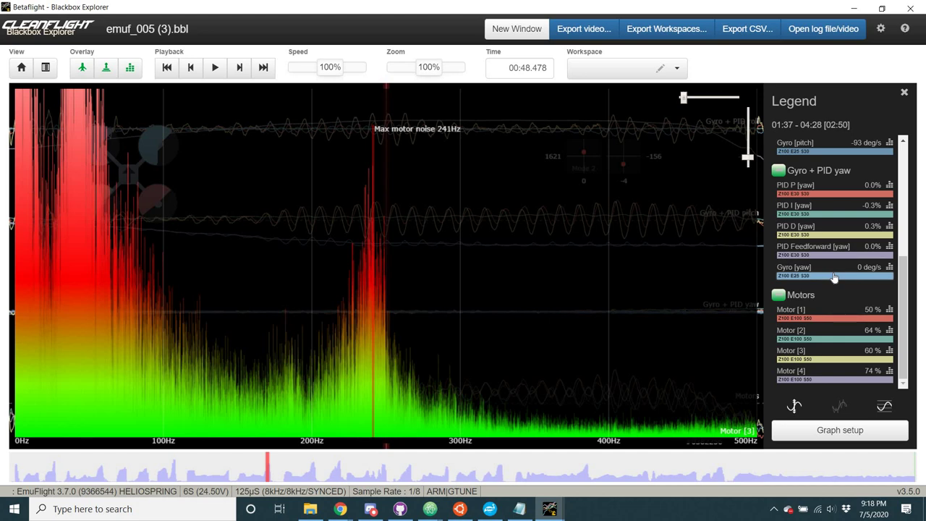
pyautogui.scroll(2, 834, 277)
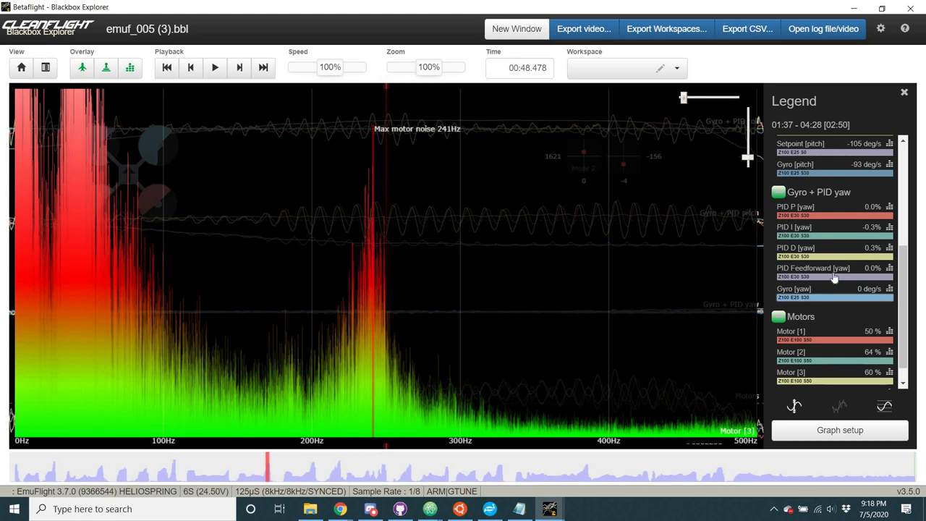
pyautogui.scroll(-2, 834, 277)
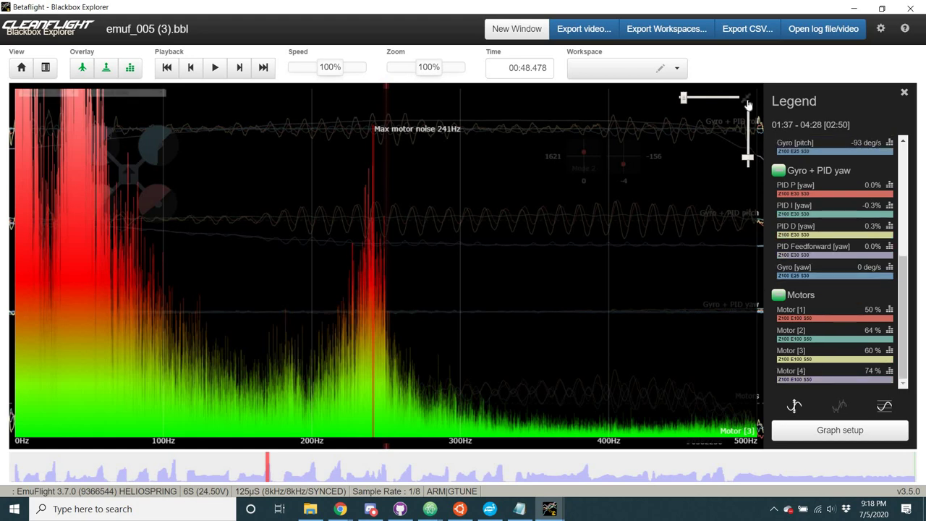
pyautogui.click(746, 99)
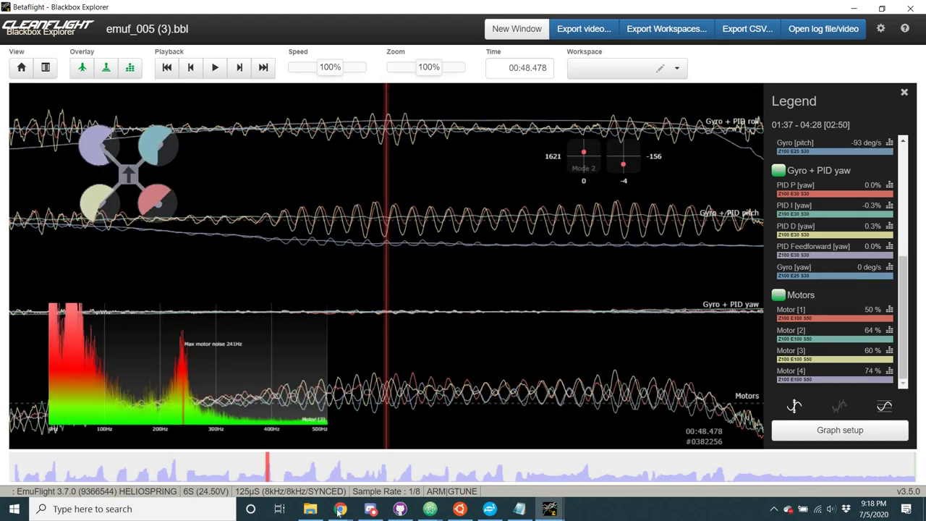
# Step: Switch to Chrome, open the Messenger conversation containing the pilot's blackbox log, and read the description of the twitching problem
pyautogui.moveTo(340, 508)
pyautogui.click(409, 449)
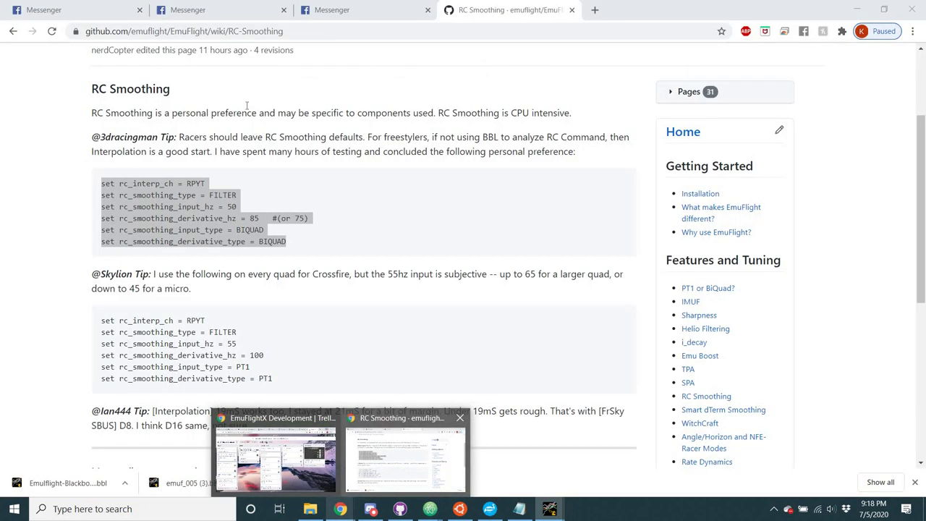
pyautogui.click(221, 9)
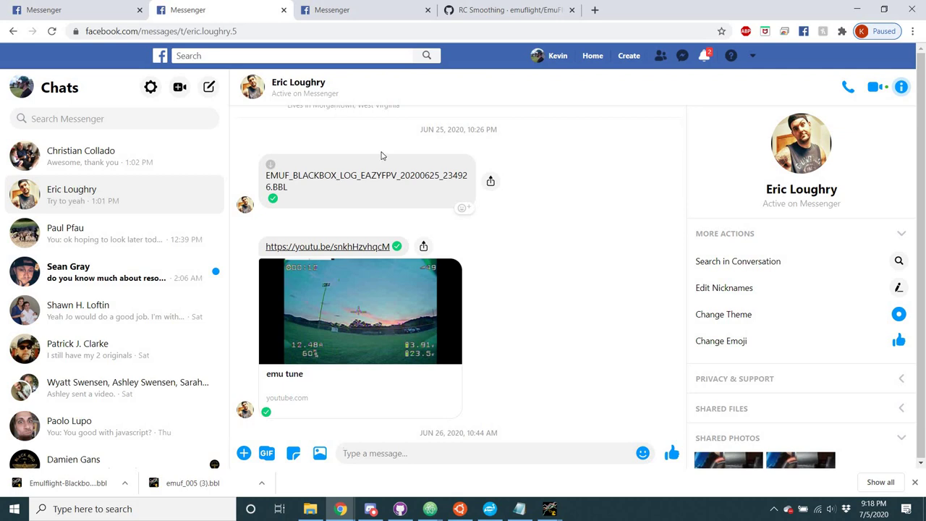
pyautogui.scroll(1, 485, 302)
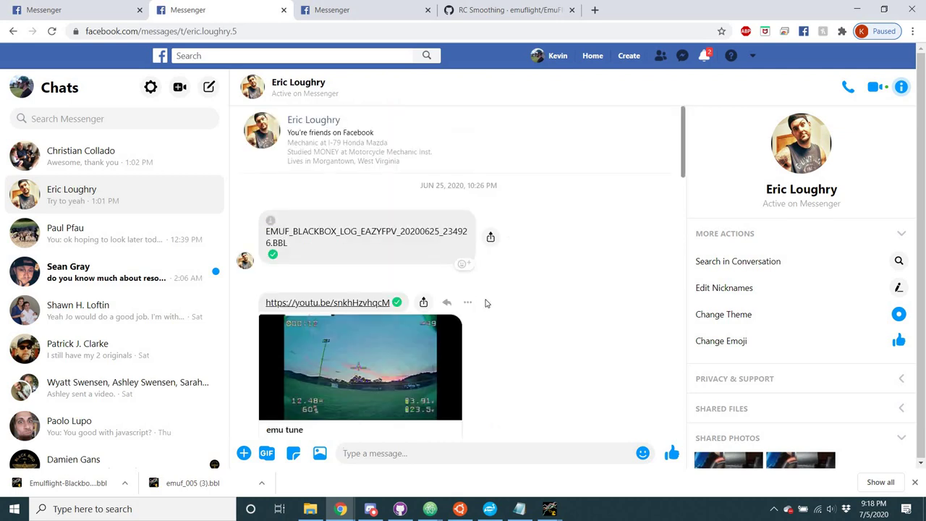
pyautogui.scroll(-4, 486, 303)
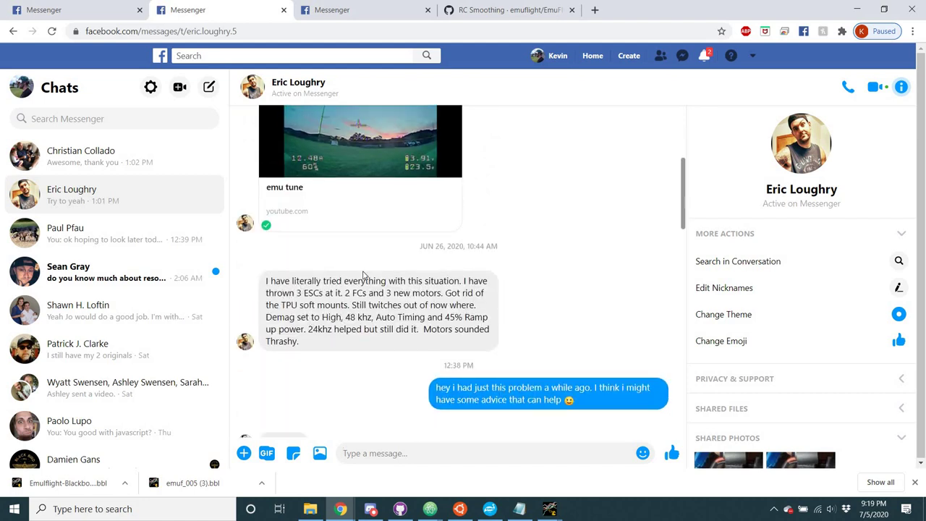
pyautogui.scroll(1, 316, 309)
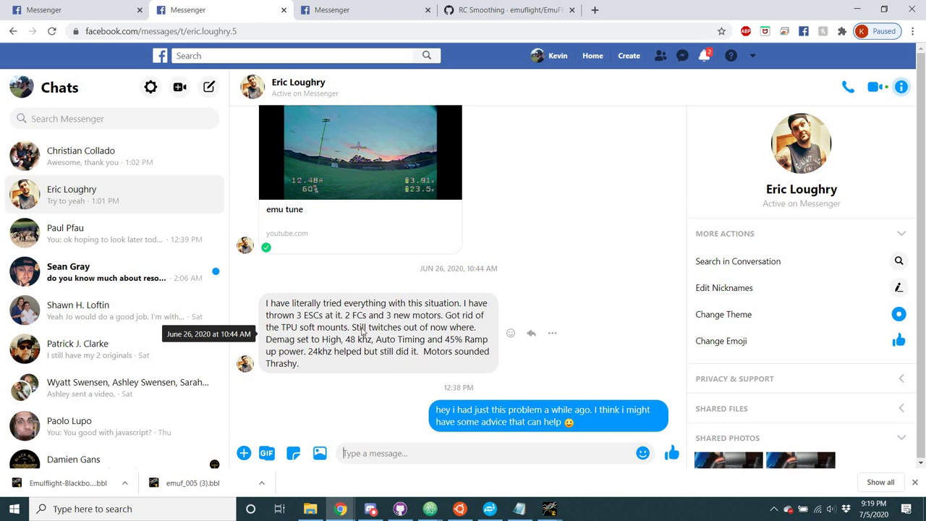
pyautogui.scroll(2, 478, 283)
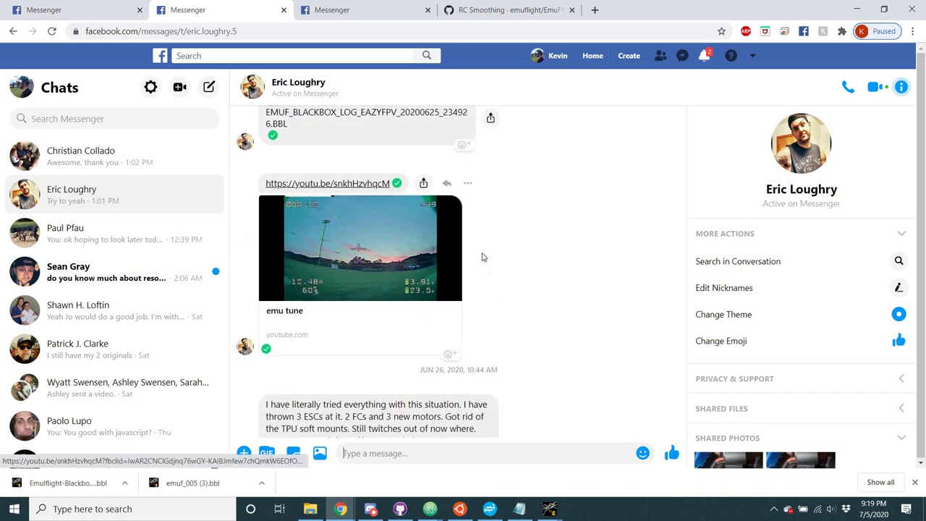
# Step: Download EMUF_BLACKBOX_LOG_EAZYFPV_20200625_234926.BBL from the conversation and close the blank download tab
pyautogui.scroll(1, 482, 257)
pyautogui.scroll(1, 424, 227)
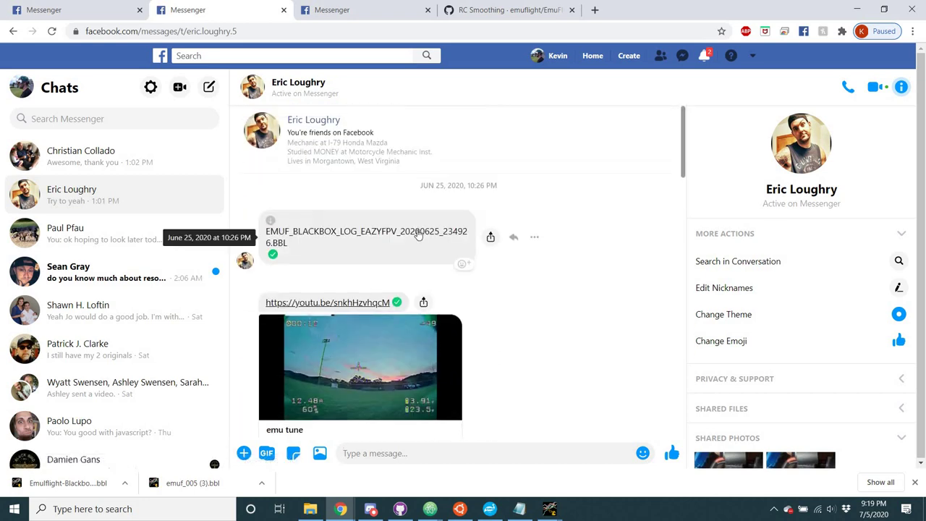
pyautogui.click(418, 234)
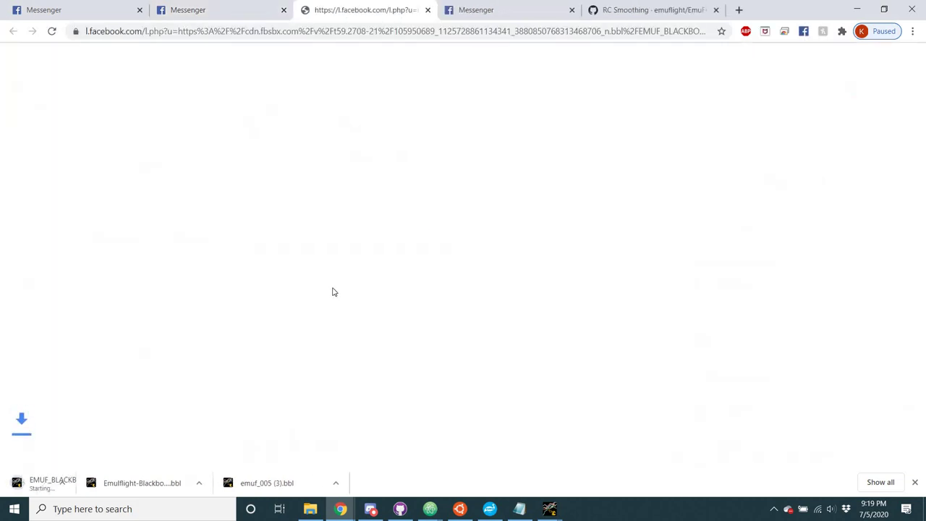
pyautogui.click(428, 9)
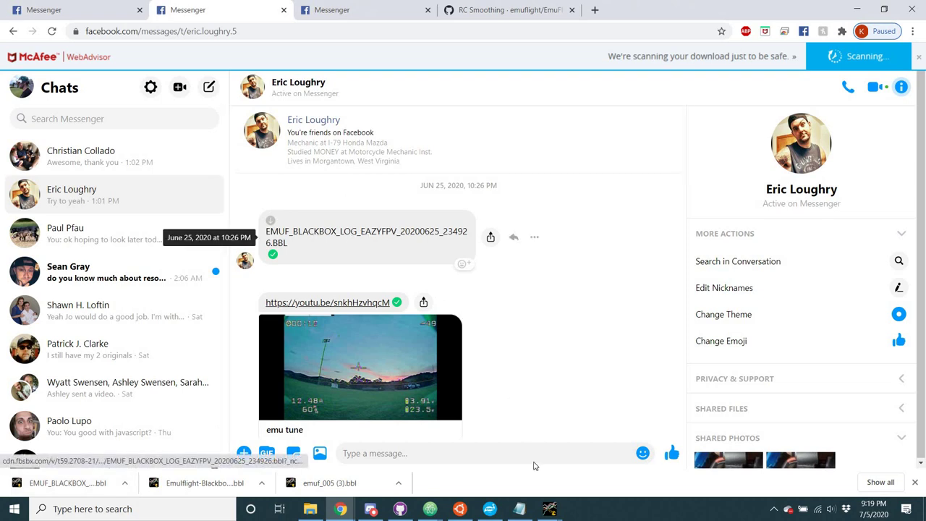
# Step: Switch to the Blackbox Explorer window holding the EAZYFPV log, open its log header information, and examine the firmware revision and date
pyautogui.moveTo(549, 509)
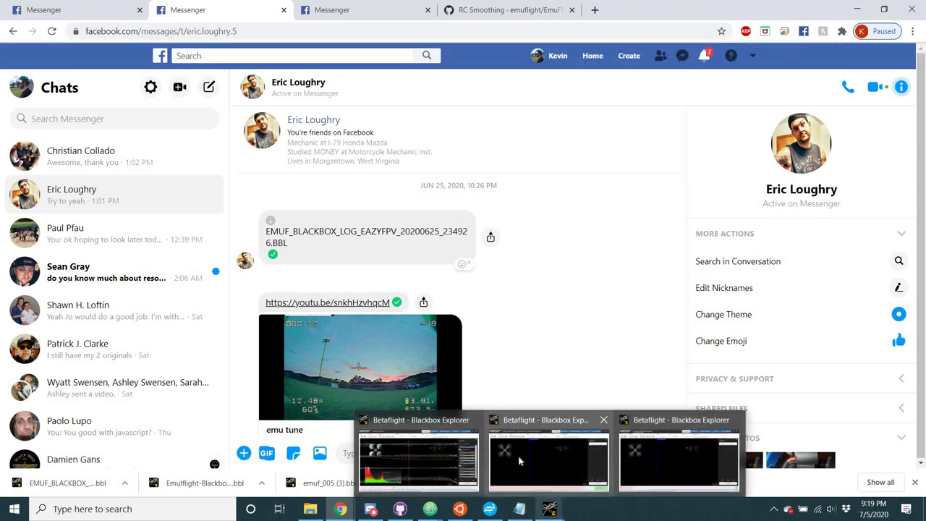
pyautogui.click(520, 454)
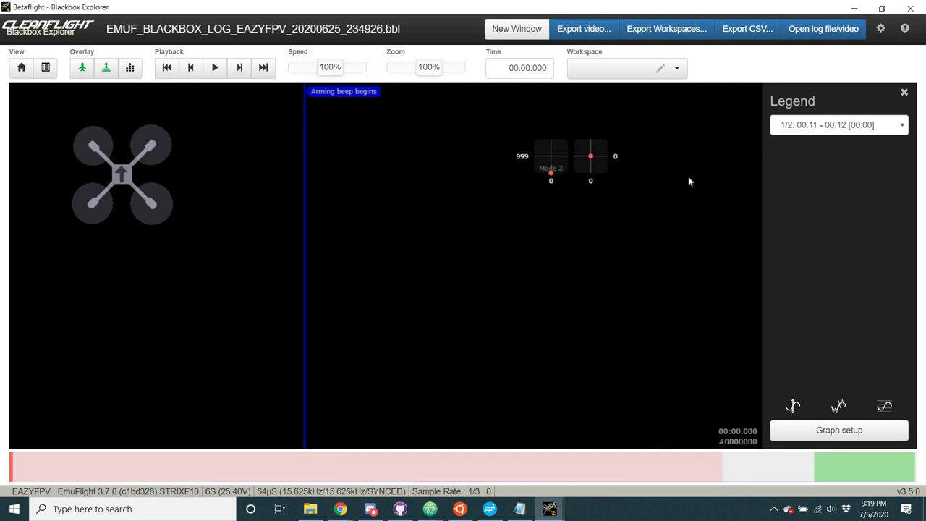
pyautogui.press('h')
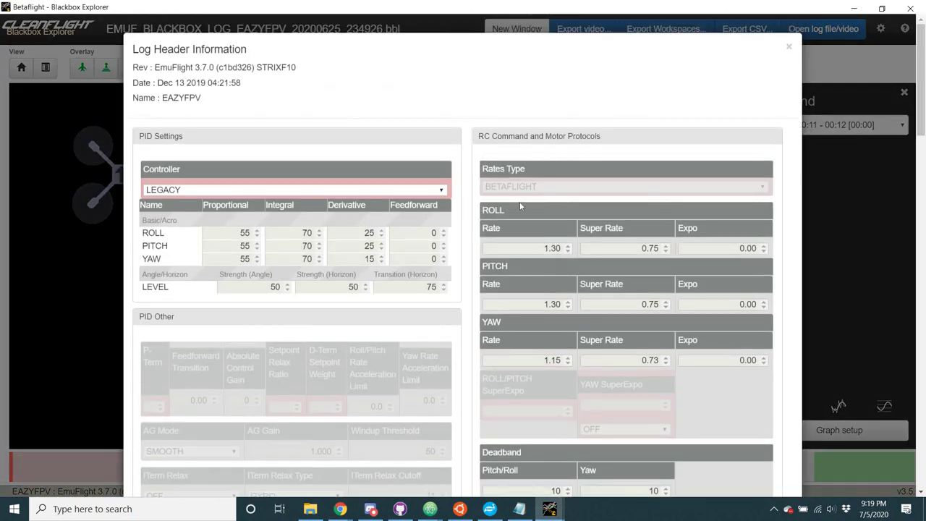
pyautogui.doubleClick(321, 64)
pyautogui.doubleClick(320, 64)
pyautogui.click(320, 65)
pyautogui.moveTo(200, 84); pyautogui.dragTo(204, 83)
pyautogui.click(470, 152)
# Step: Examine the Unknown Header Fields, checking the actual version number, IMUF revision and lowpass, dterm_dyn_lpf and feathered_pids values
pyautogui.scroll(-1, 469, 151)
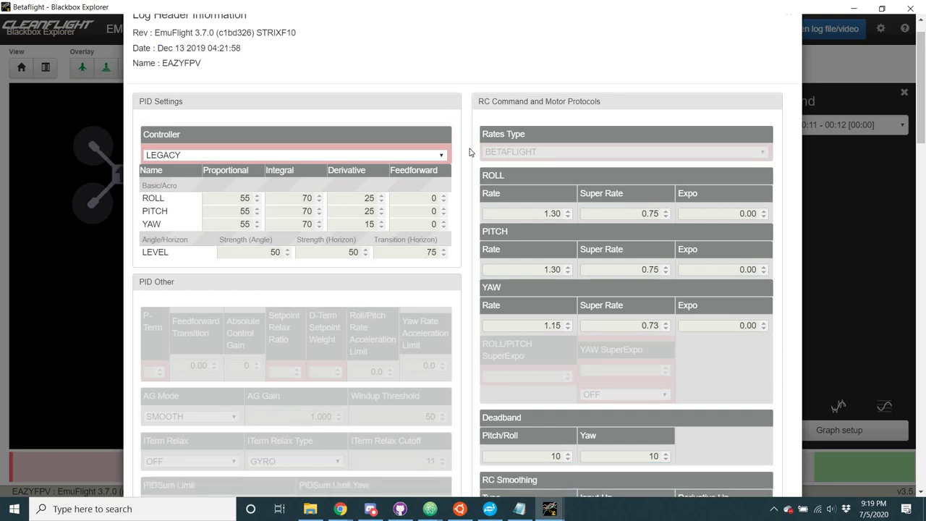
pyautogui.scroll(-4, 469, 152)
pyautogui.scroll(-10, 469, 152)
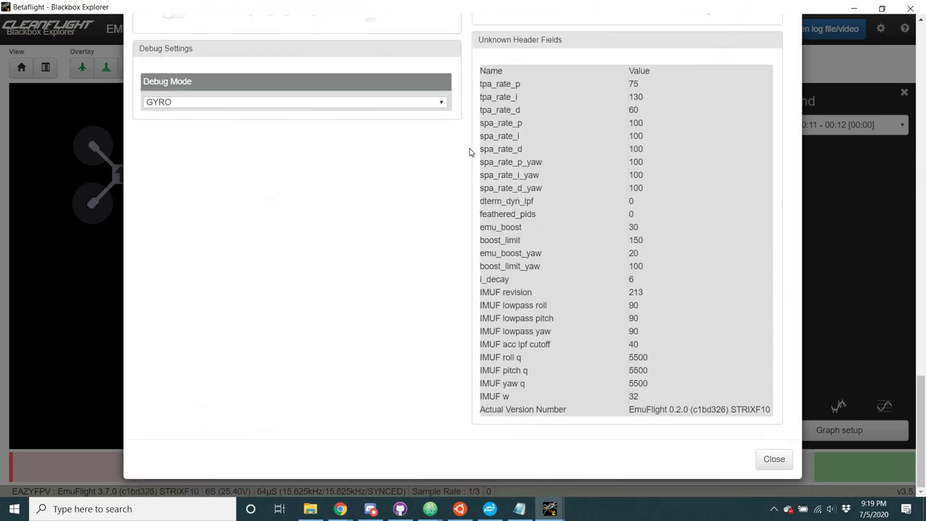
pyautogui.doubleClick(685, 410)
pyautogui.moveTo(649, 293); pyautogui.dragTo(627, 308)
pyautogui.doubleClick(522, 202)
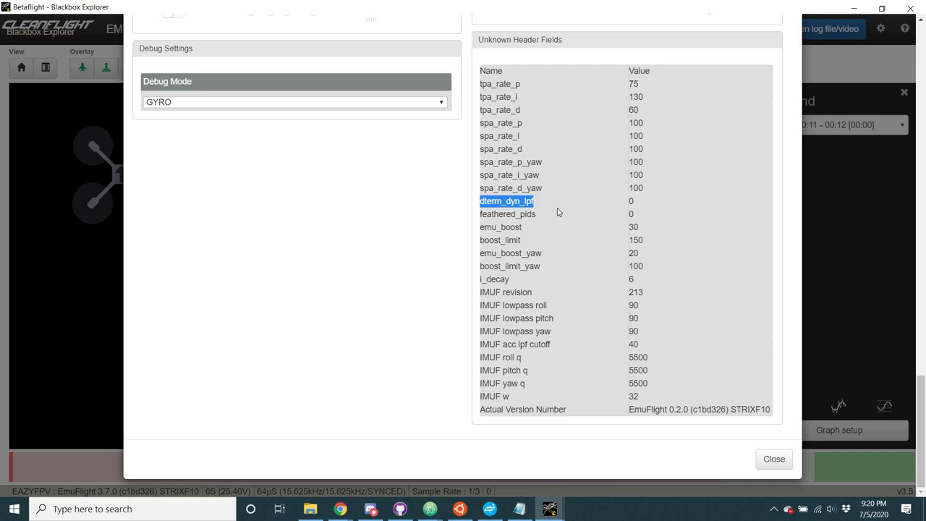
pyautogui.click(632, 214)
pyautogui.doubleClick(632, 213)
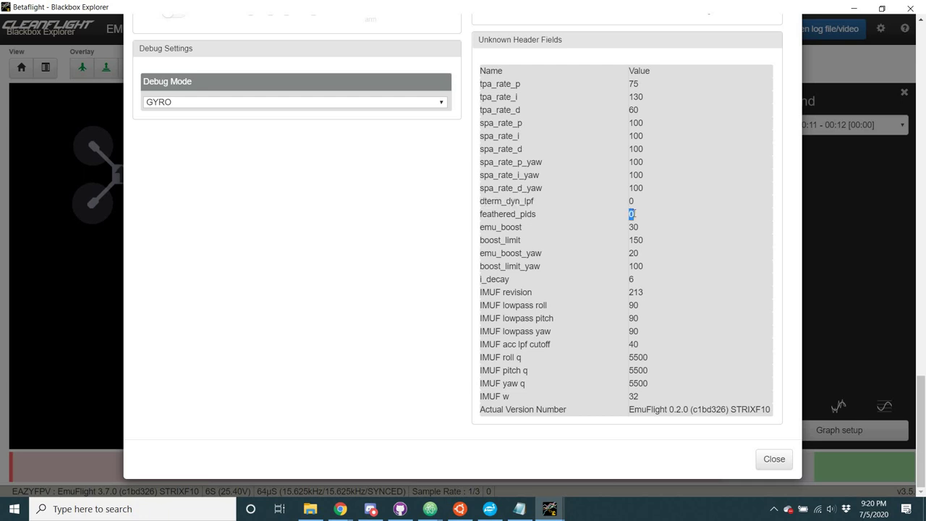
pyautogui.click(633, 214)
# Step: Examine the enabled features and the gyro, notch and D-term filter settings in the log header
pyautogui.scroll(6, 574, 137)
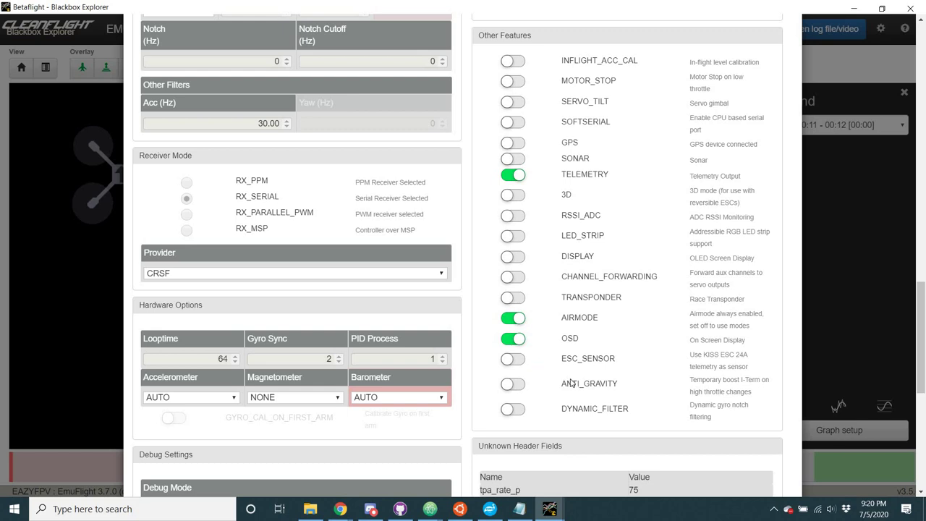
pyautogui.moveTo(483, 340)
pyautogui.mouseDown()
pyautogui.moveTo(620, 417)
pyautogui.moveTo(644, 408)
pyautogui.moveTo(625, 391)
pyautogui.moveTo(492, 337)
pyautogui.mouseUp()
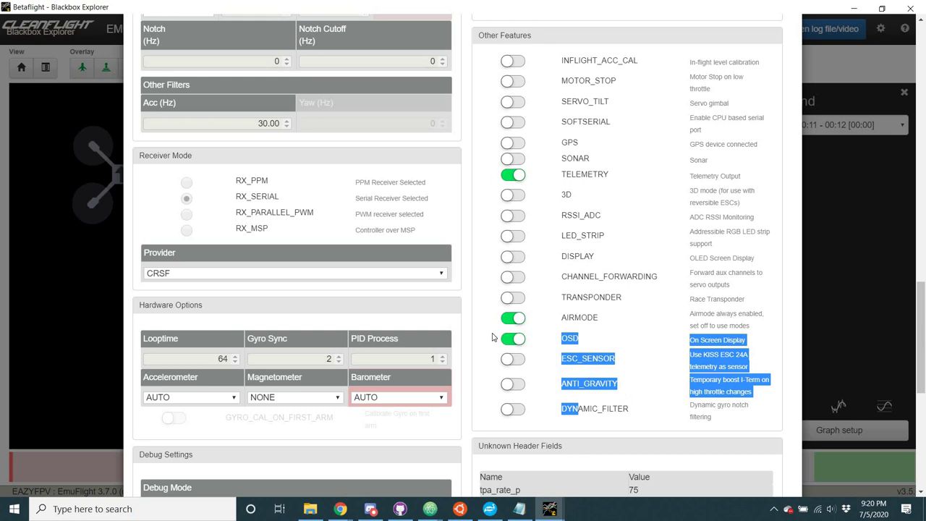
pyautogui.click(492, 337)
pyautogui.scroll(5, 492, 337)
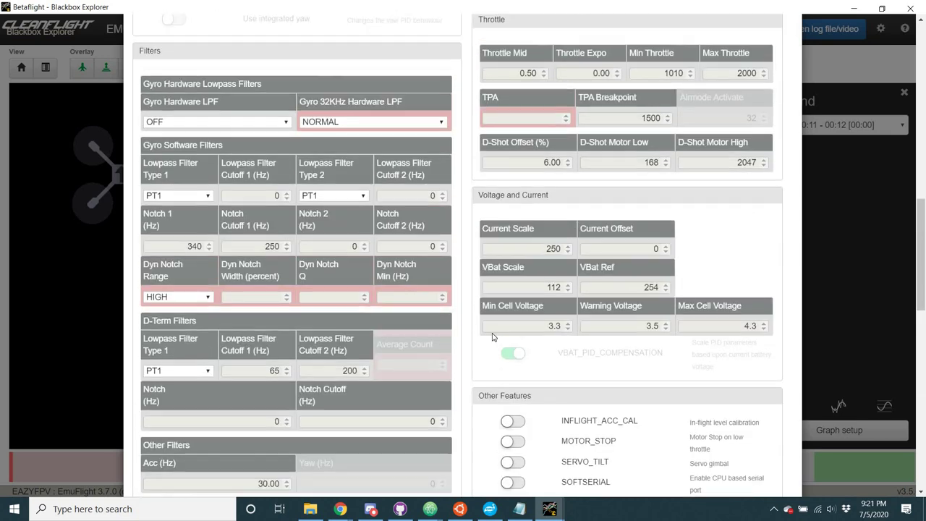
pyautogui.scroll(2, 492, 338)
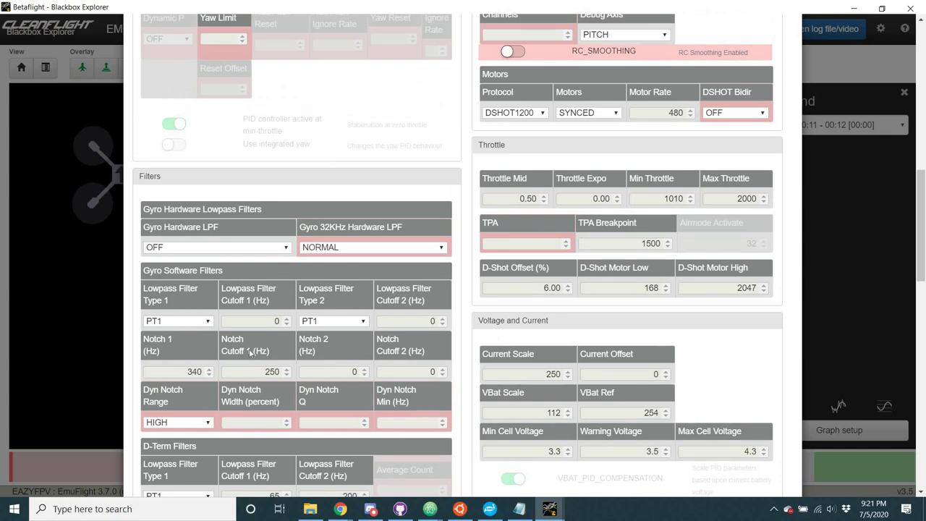
pyautogui.scroll(-1, 212, 347)
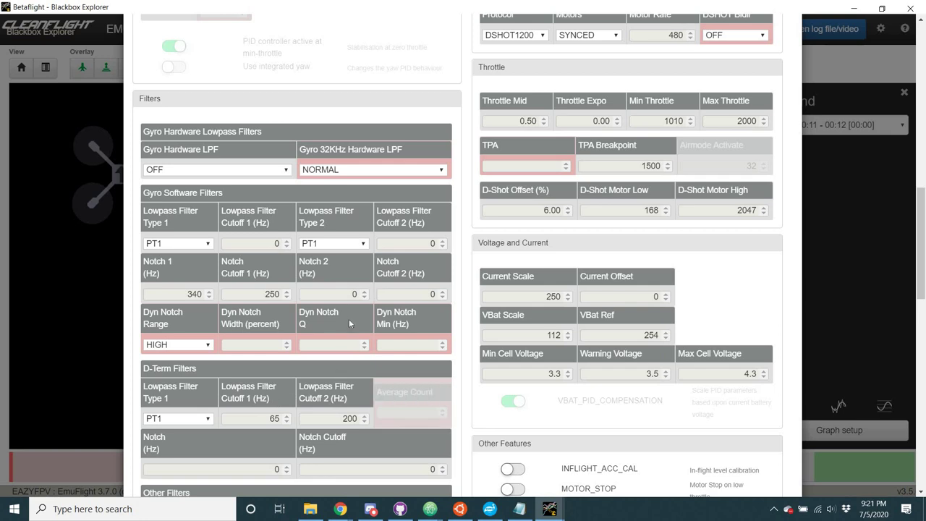
# Step: Examine the PID gains, rates, RC smoothing and motor protocol in the log header, and close the header information
pyautogui.scroll(3, 349, 319)
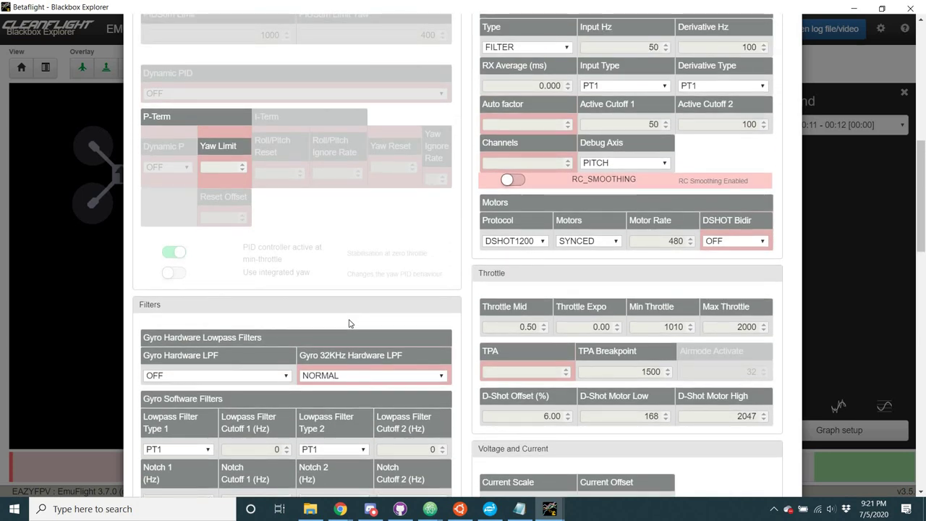
pyautogui.scroll(6, 349, 323)
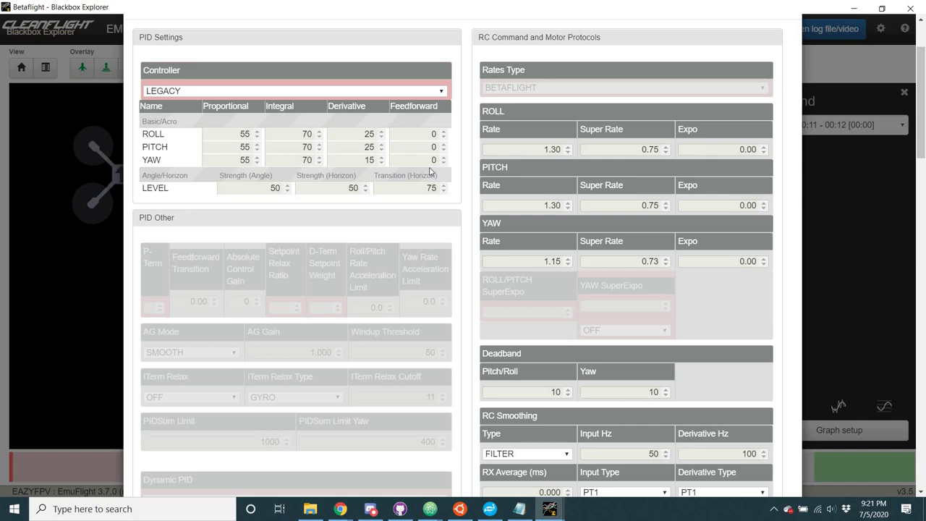
pyautogui.scroll(1, 429, 172)
pyautogui.scroll(-4, 429, 171)
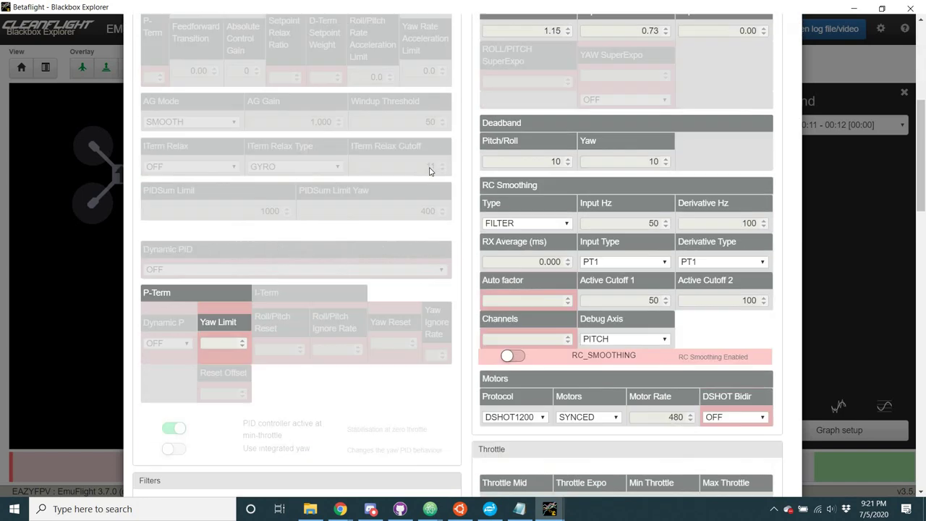
pyautogui.scroll(-2, 429, 171)
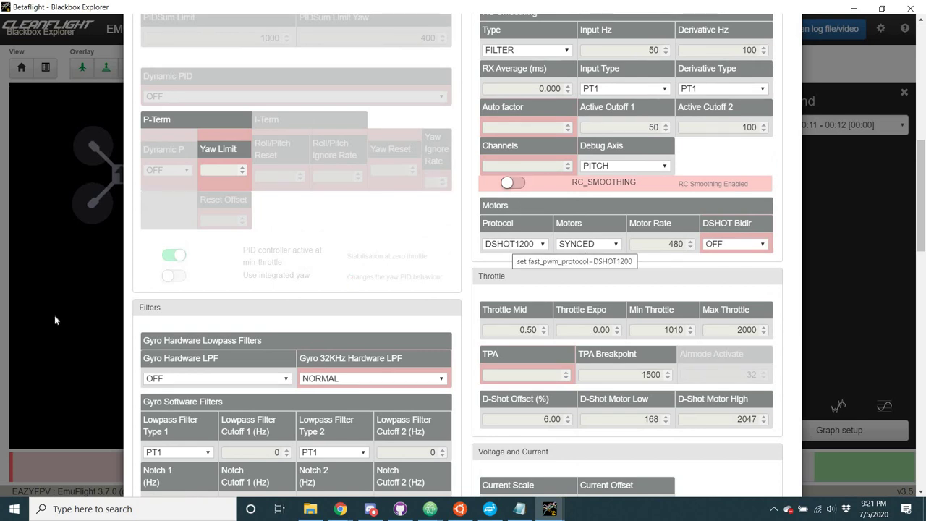
pyautogui.click(223, 496)
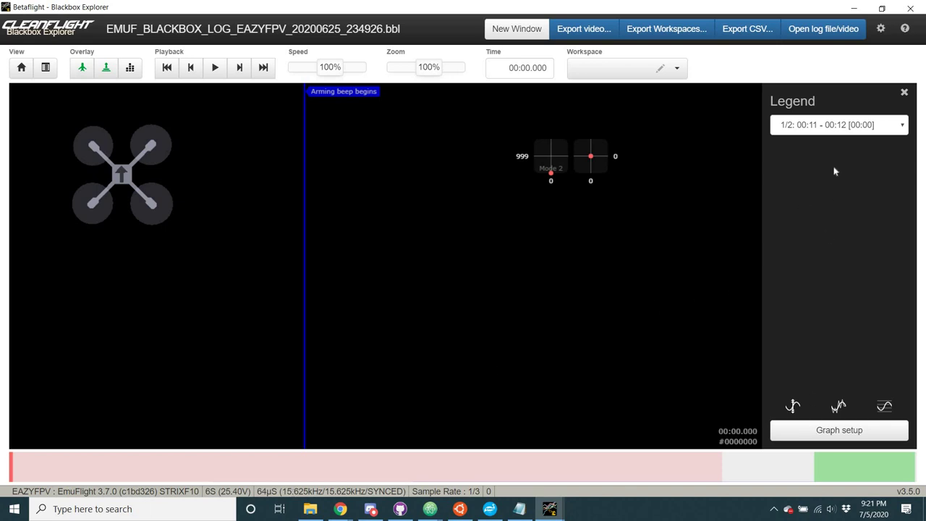
# Step: Select log segment 2/2 (00:17 - 00:50) and add an RC Command graph for it
pyautogui.click(839, 132)
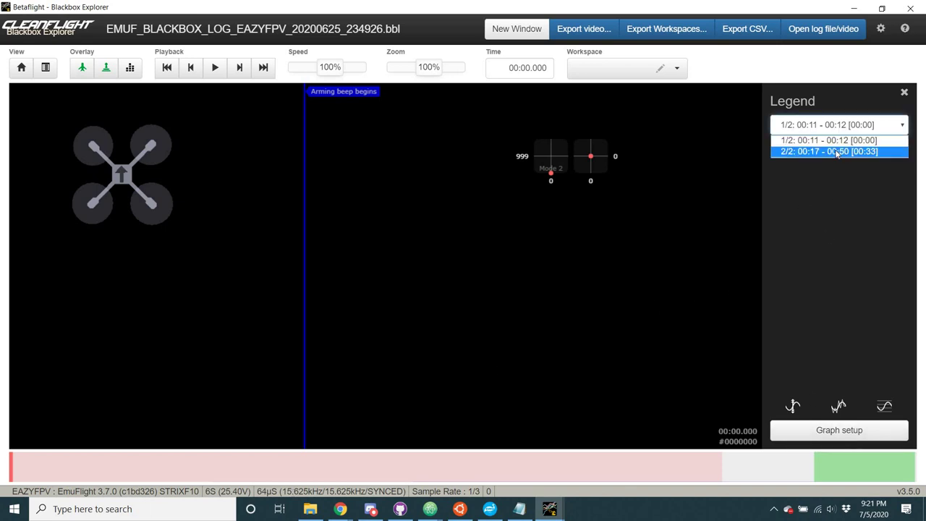
pyautogui.click(836, 152)
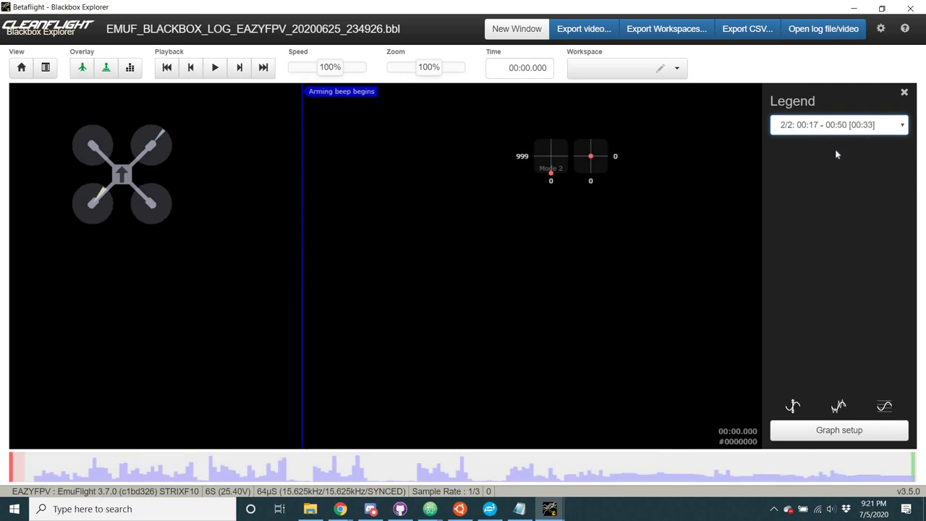
pyautogui.click(836, 430)
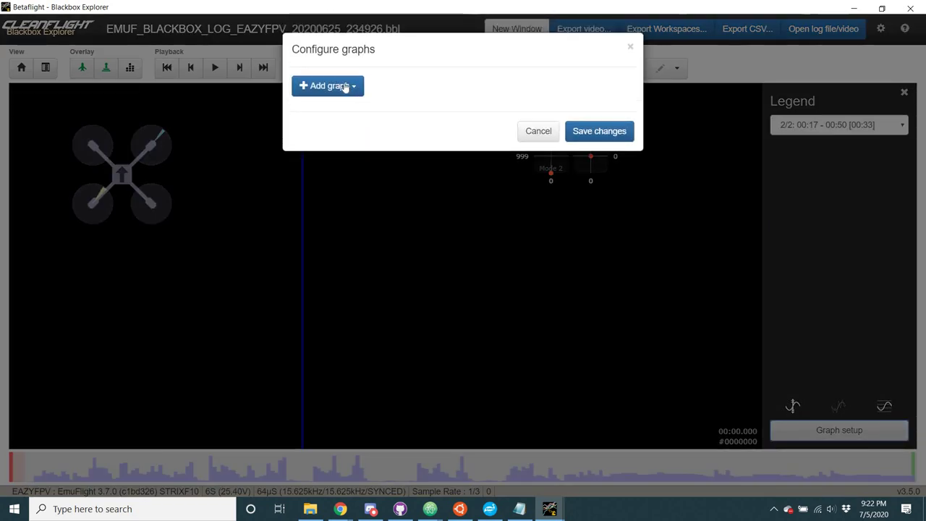
pyautogui.click(336, 86)
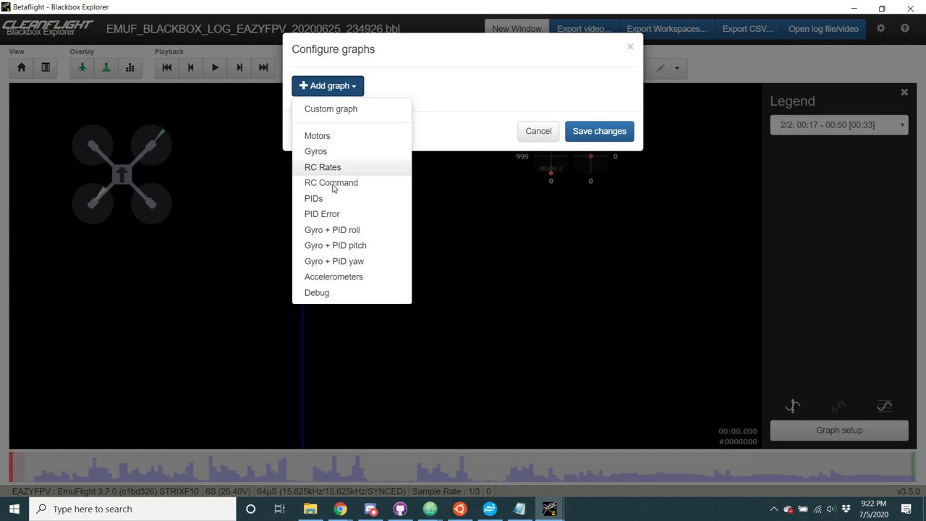
pyautogui.click(333, 183)
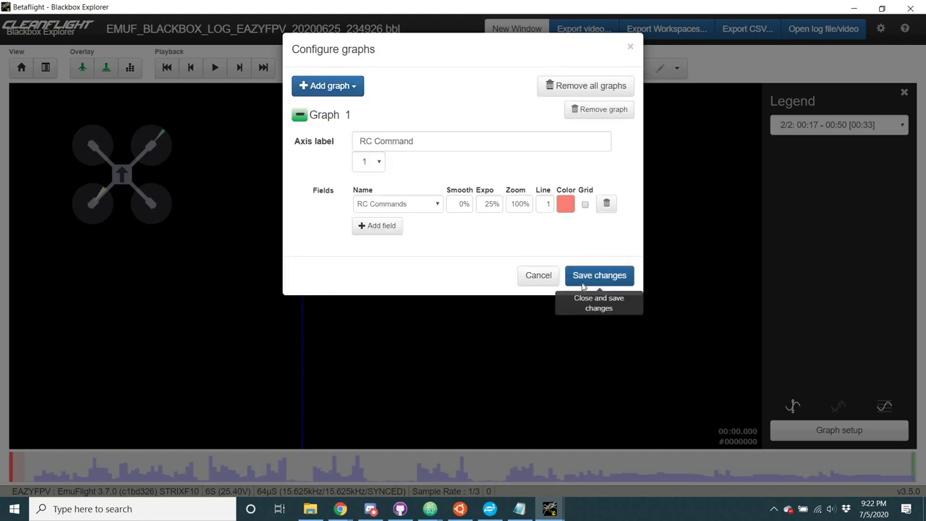
pyautogui.click(584, 282)
# Step: Examine the RC Command roll, pitch, yaw and throttle traces from the start of the flight to about 5.7 s
pyautogui.scroll(-5, 394, 259)
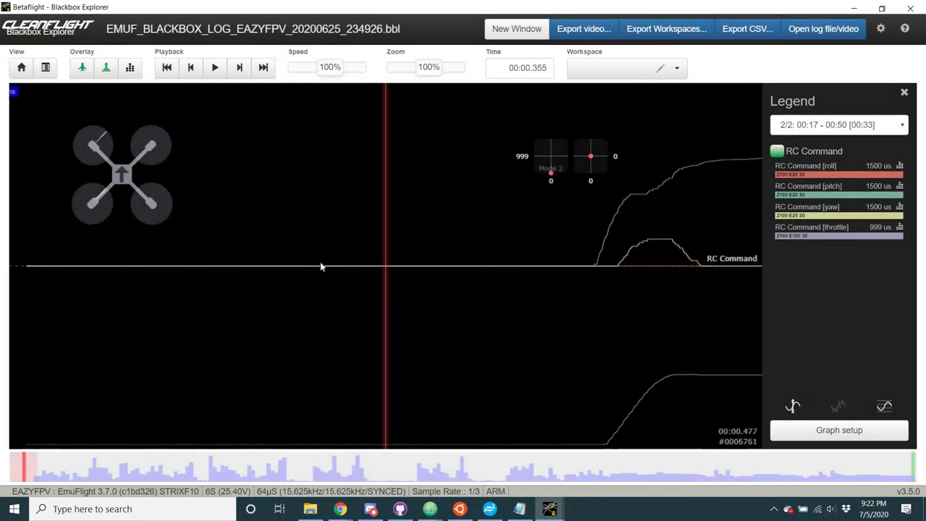
pyautogui.scroll(-5, 438, 252)
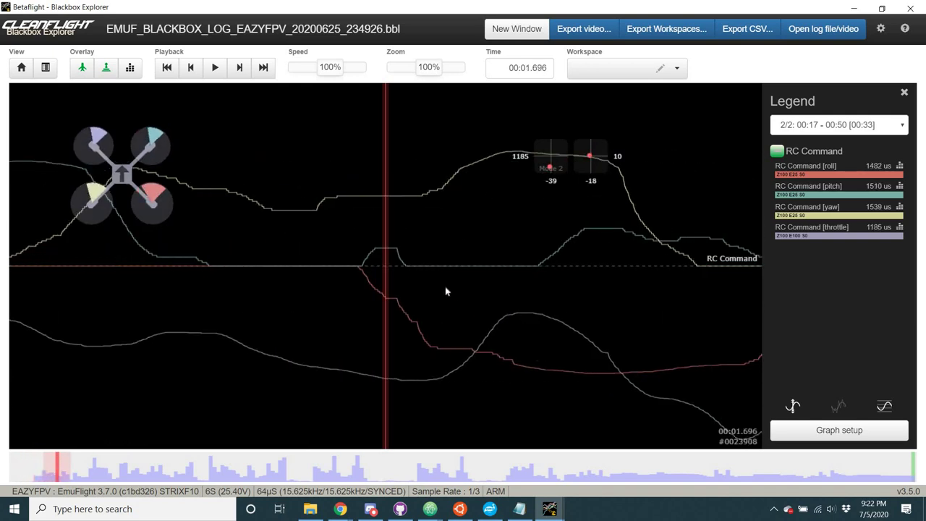
pyautogui.scroll(-3, 333, 306)
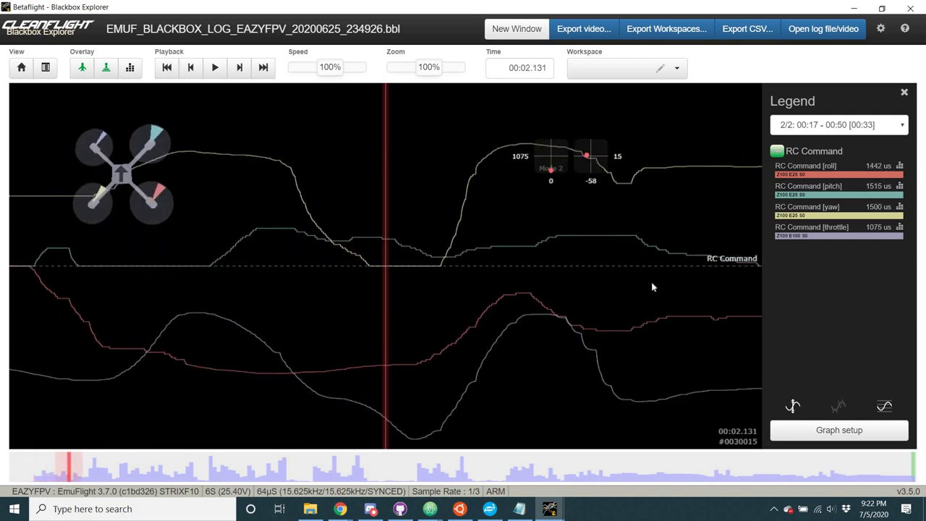
pyautogui.scroll(-3, 506, 315)
pyautogui.scroll(-5, 384, 317)
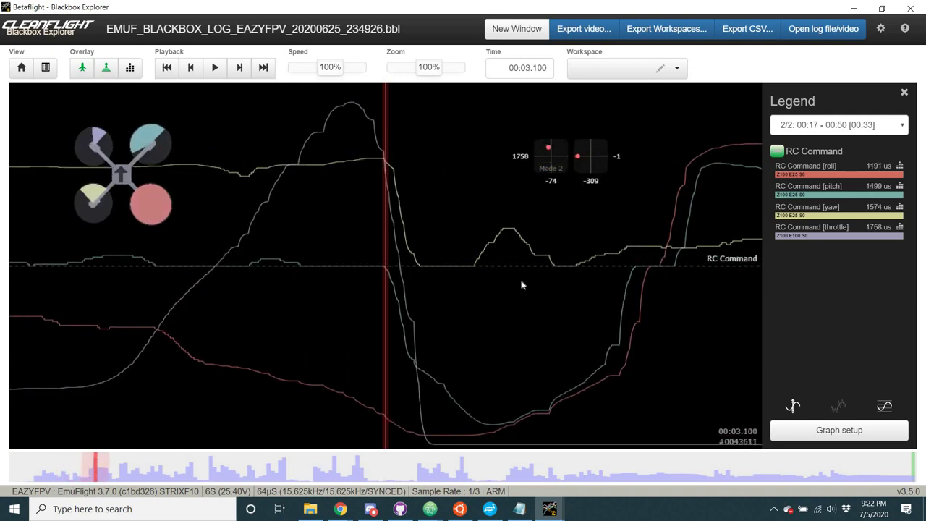
pyautogui.scroll(-5, 593, 338)
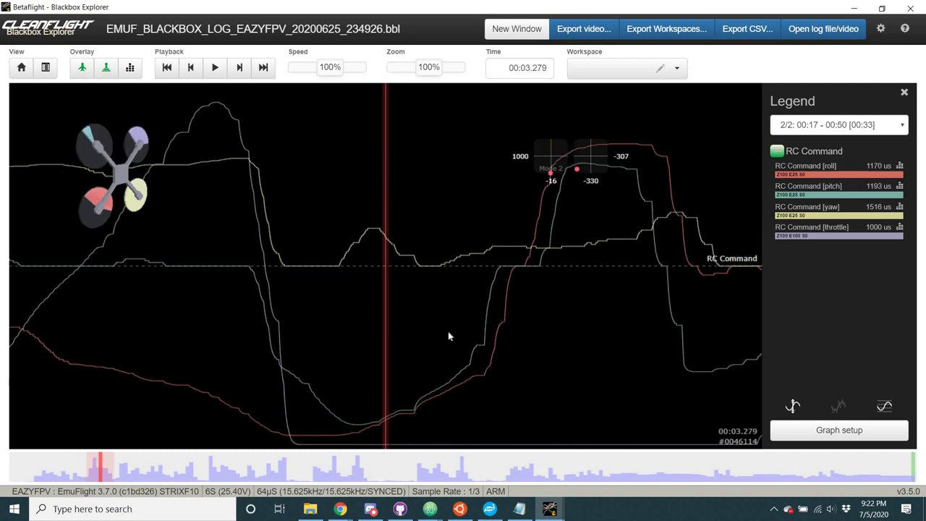
pyautogui.scroll(-2, 424, 329)
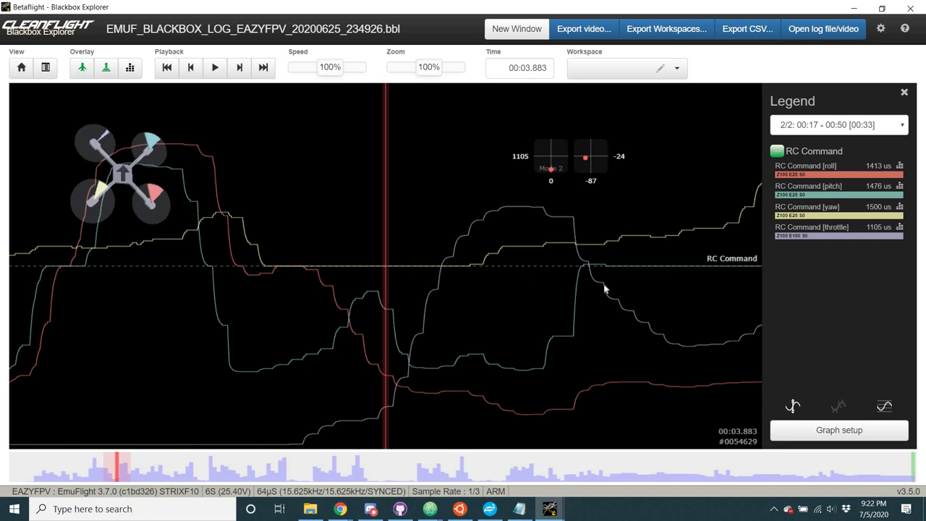
pyautogui.scroll(-5, 398, 262)
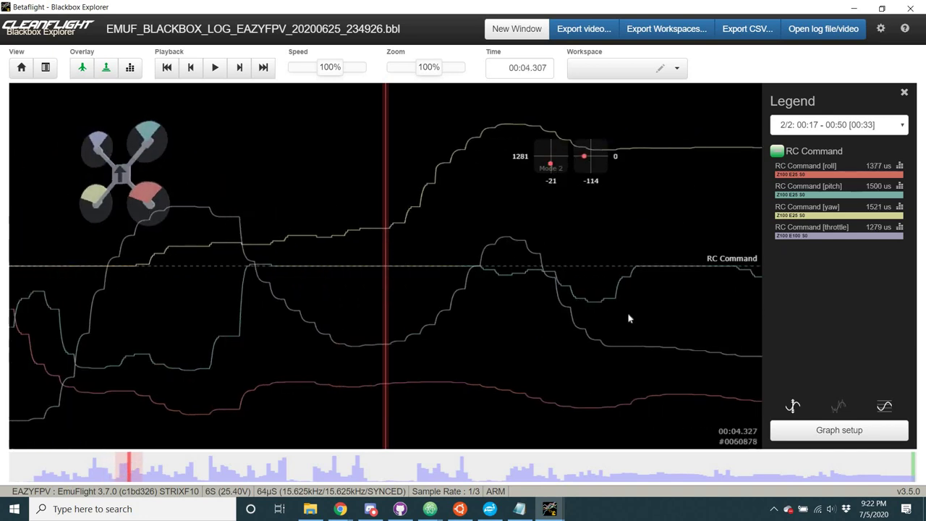
pyautogui.scroll(-2, 629, 318)
pyautogui.scroll(-4, 459, 275)
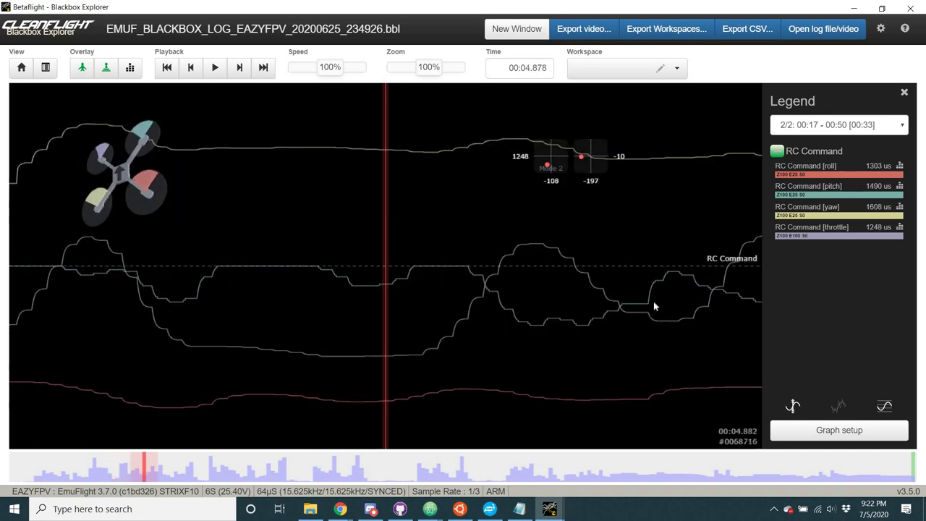
pyautogui.scroll(-2, 653, 304)
pyautogui.scroll(-6, 468, 309)
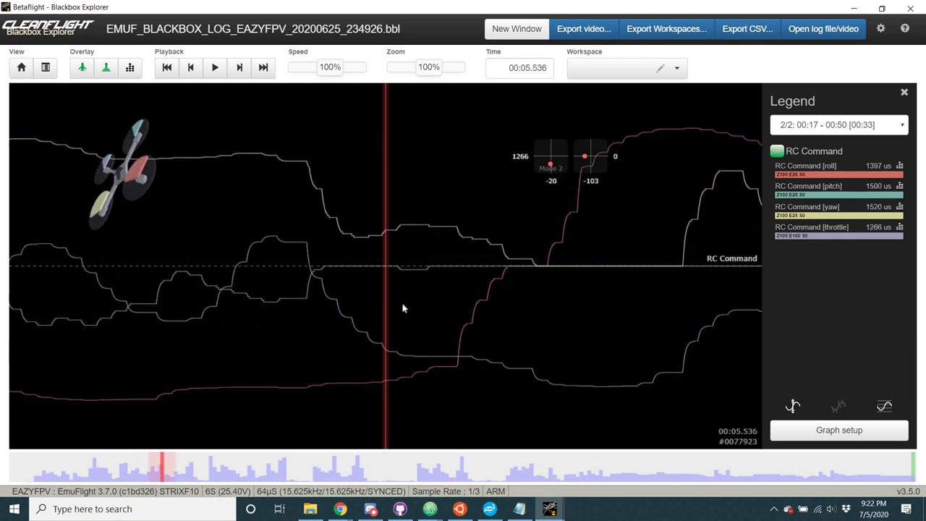
pyautogui.scroll(-2, 565, 261)
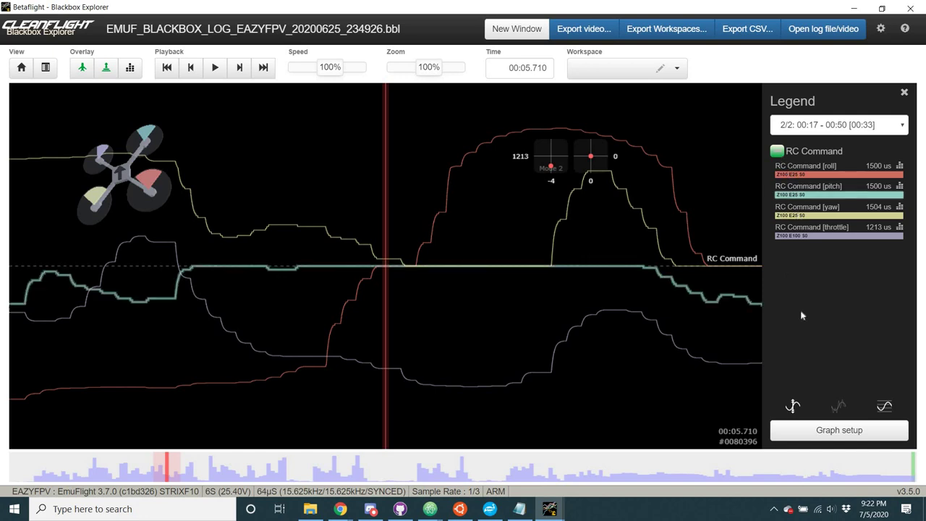
# Step: Add a Gyro + PID roll graph below the RC Command graph and save the graph configuration
pyautogui.click(830, 429)
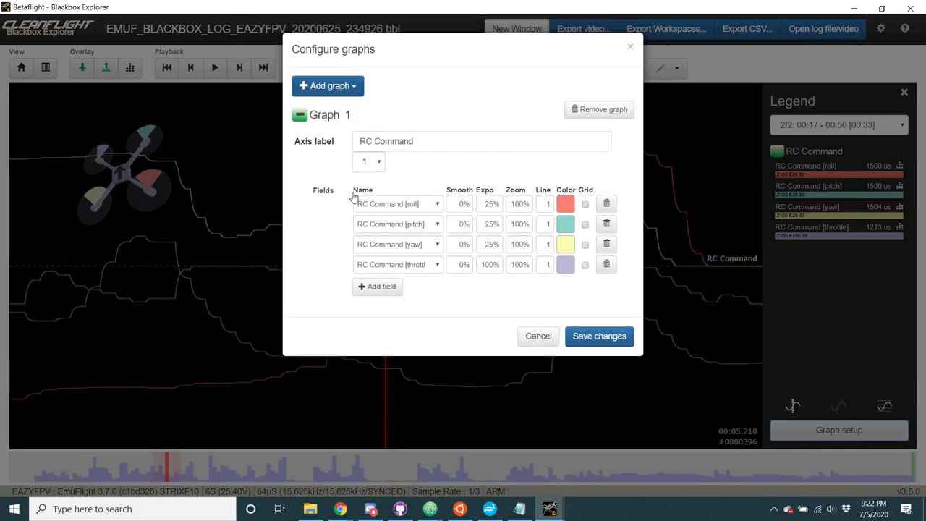
pyautogui.click(340, 85)
pyautogui.click(360, 233)
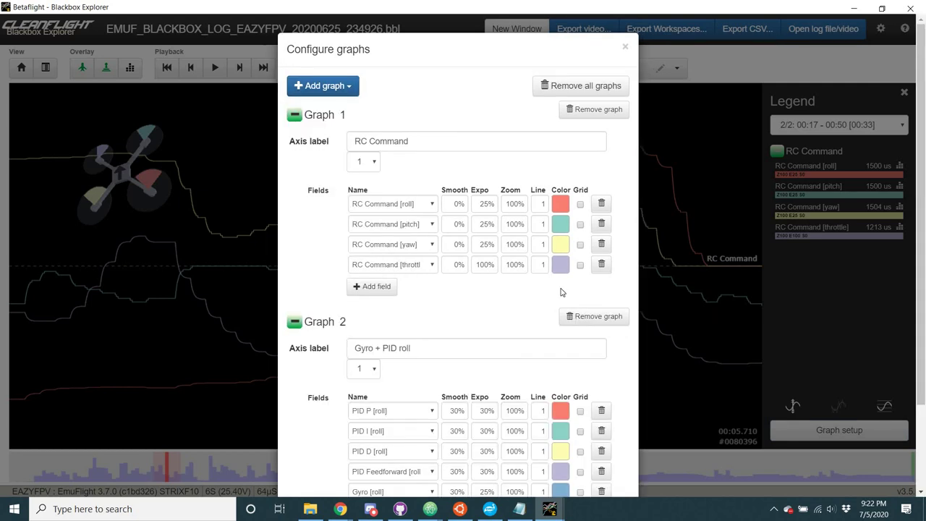
pyautogui.scroll(-3, 602, 469)
pyautogui.click(593, 459)
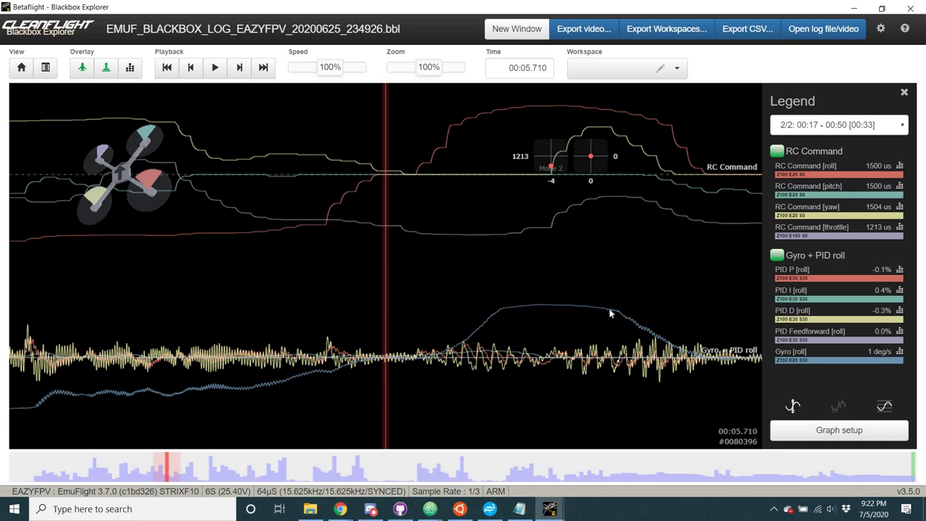
# Step: Turn on smoothing near 5.8 s and show only the Gyro + PID roll graph
pyautogui.scroll(-3, 611, 312)
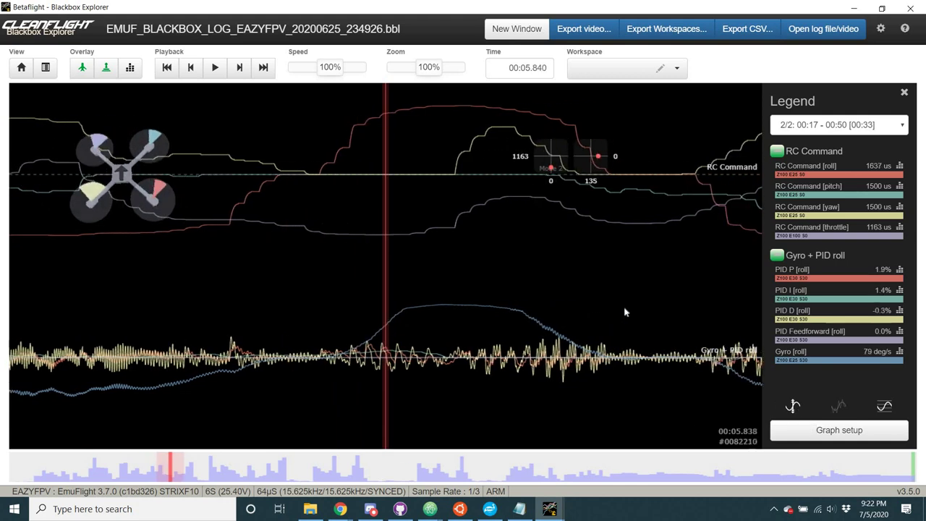
pyautogui.scroll(2, 624, 308)
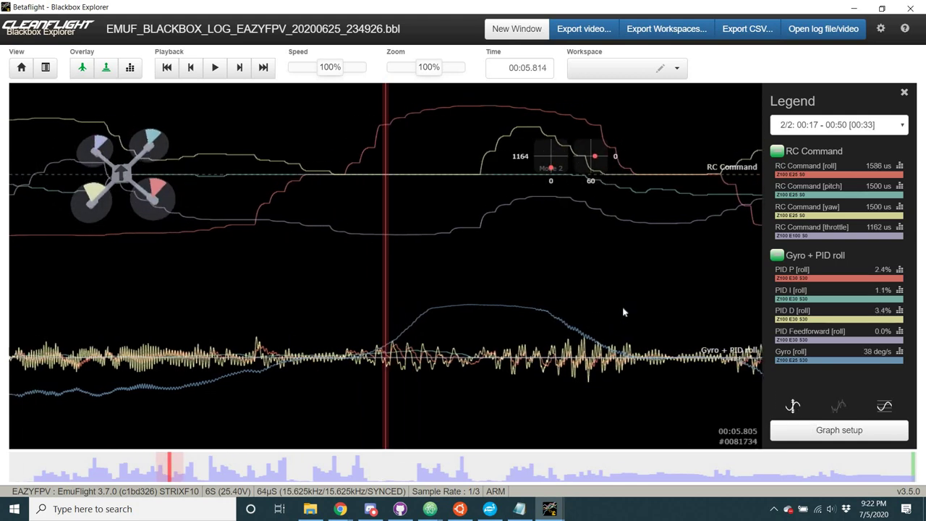
pyautogui.click(834, 407)
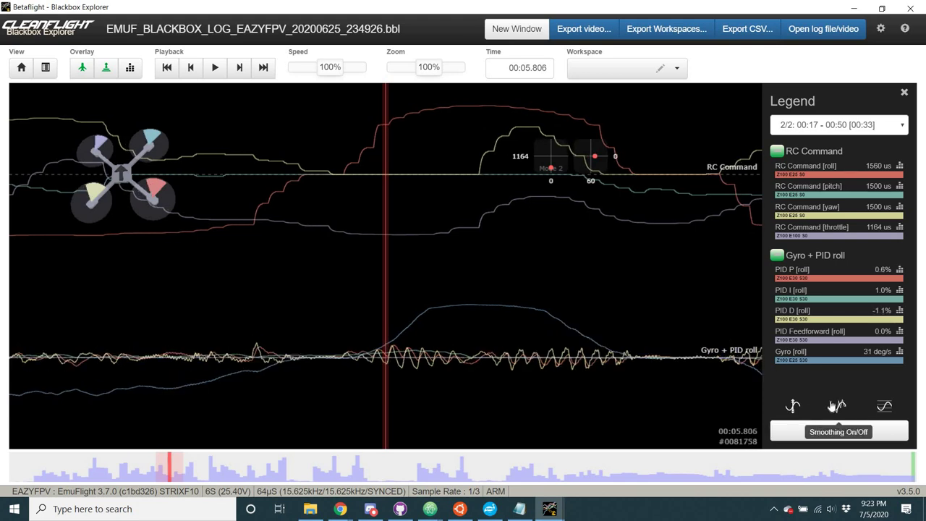
pyautogui.click(783, 256)
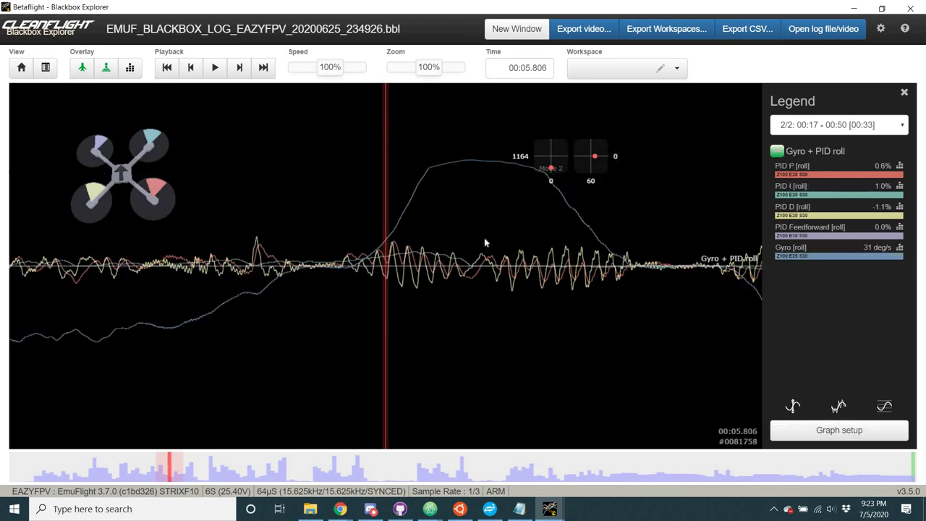
# Step: Examine the unsmoothed roll gyro and PID traces between about 5.5 and 5.8 s, and turn smoothing back on
pyautogui.click(842, 413)
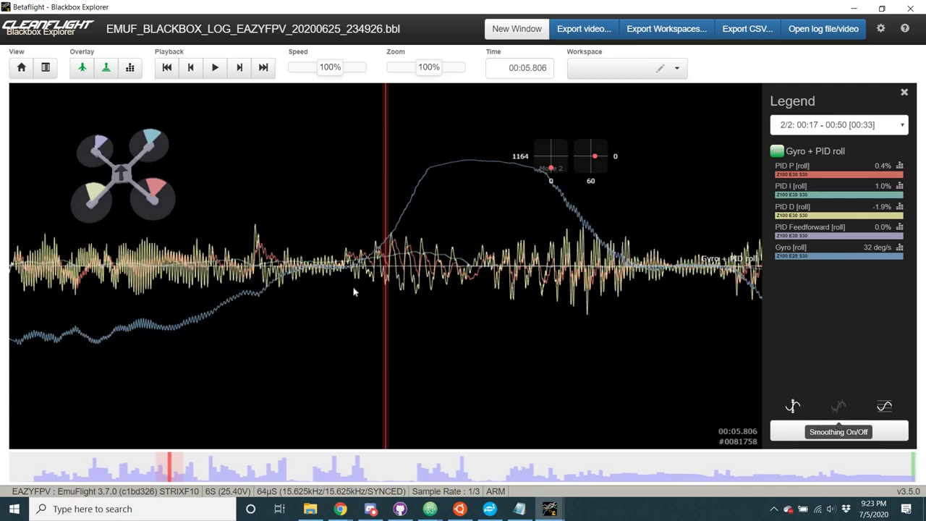
pyautogui.moveTo(374, 259); pyautogui.dragTo(492, 250)
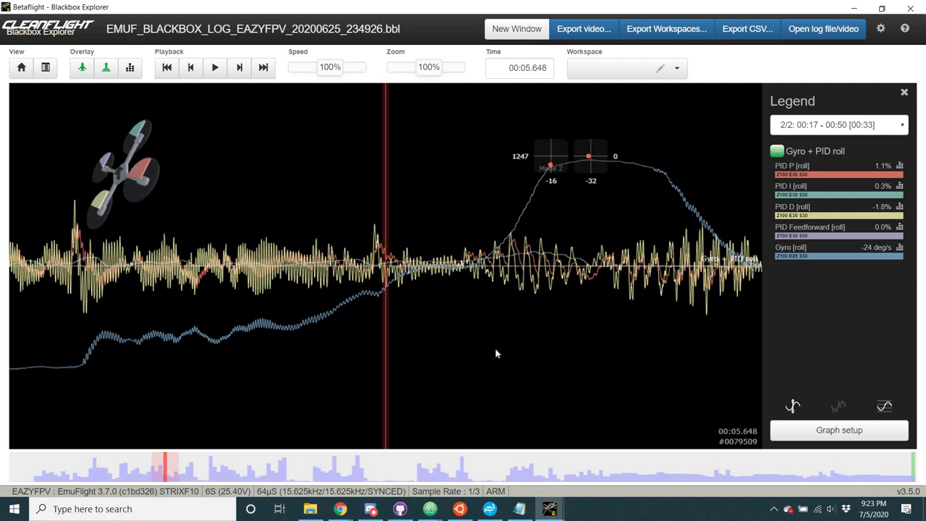
pyautogui.scroll(5, 496, 352)
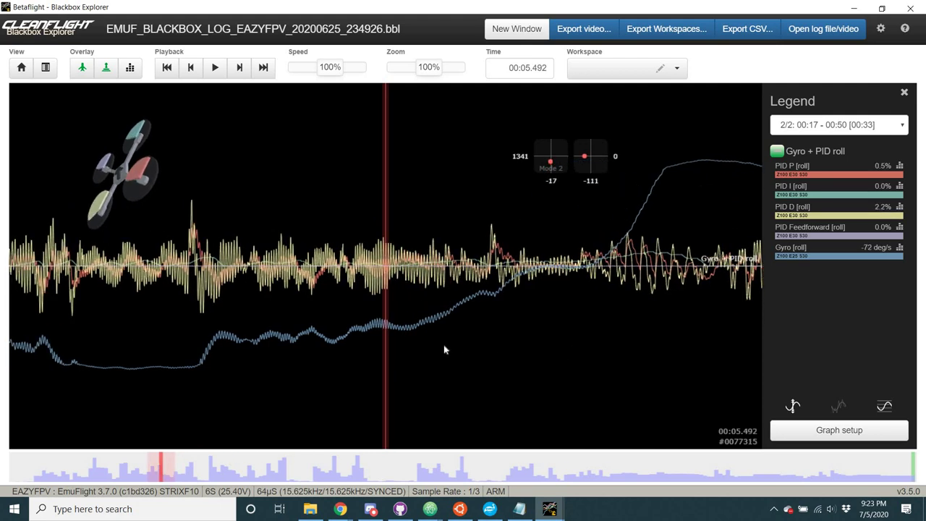
pyautogui.scroll(-8, 443, 349)
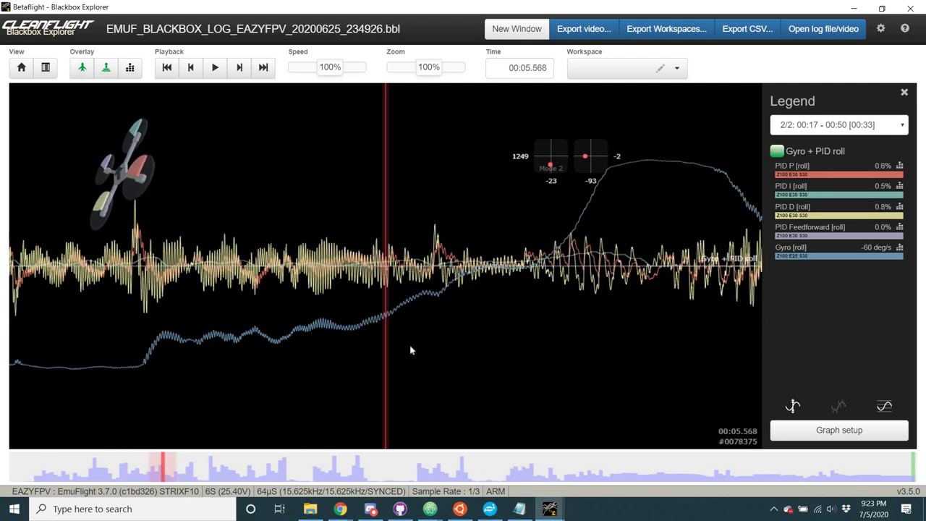
pyautogui.click(837, 412)
pyautogui.scroll(-3, 521, 304)
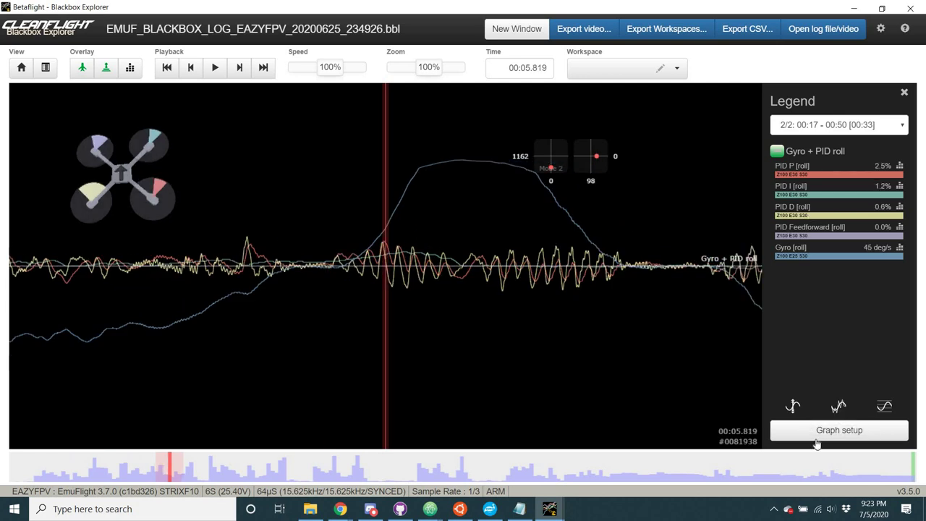
# Step: Replace the PID Feedforward [roll] field with Setpoint [roll] in the Gyro + PID roll graph and save the changes
pyautogui.click(832, 433)
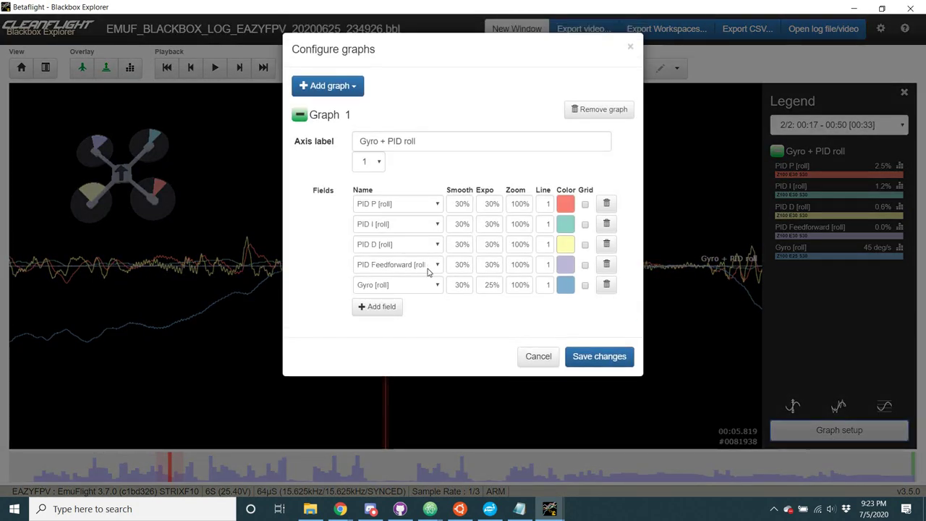
pyautogui.click(430, 265)
pyautogui.scroll(-3, 403, 427)
pyautogui.scroll(-5, 403, 426)
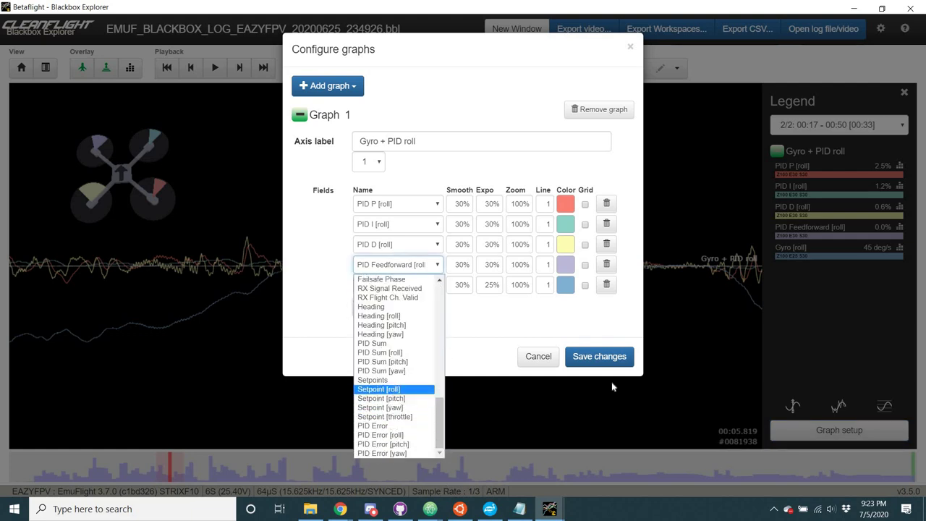
pyautogui.click(378, 389)
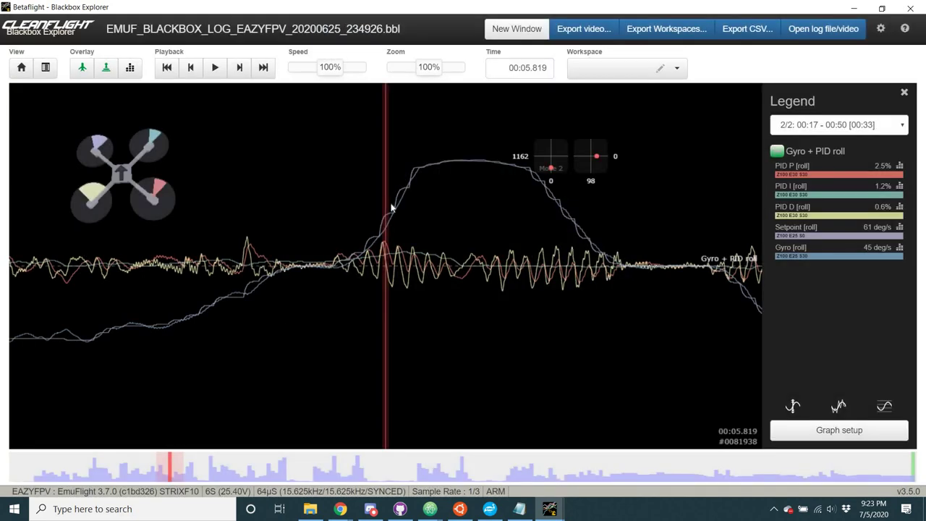